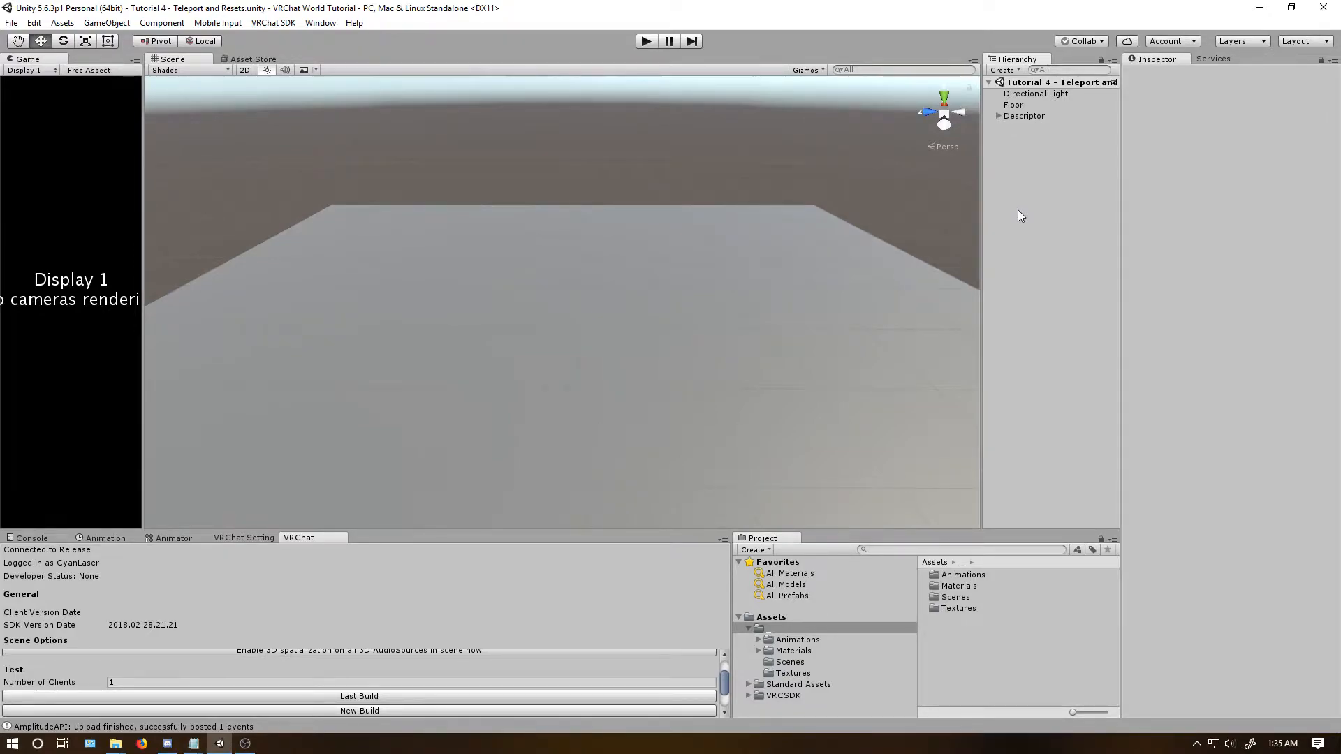
Create an empty scene object named Object Parent and reset its position to 0, 0, 0.
right_click(1017, 209)
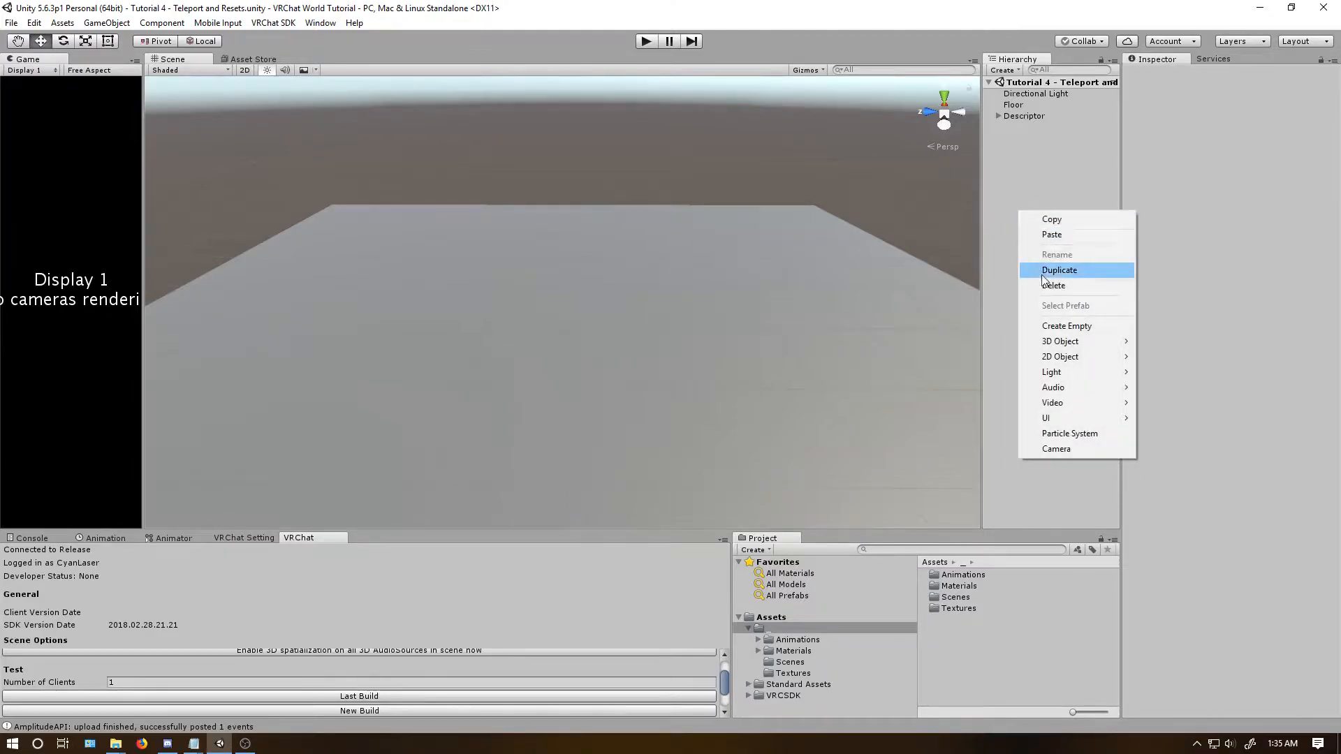
left_click(1062, 327)
left_click(1181, 75)
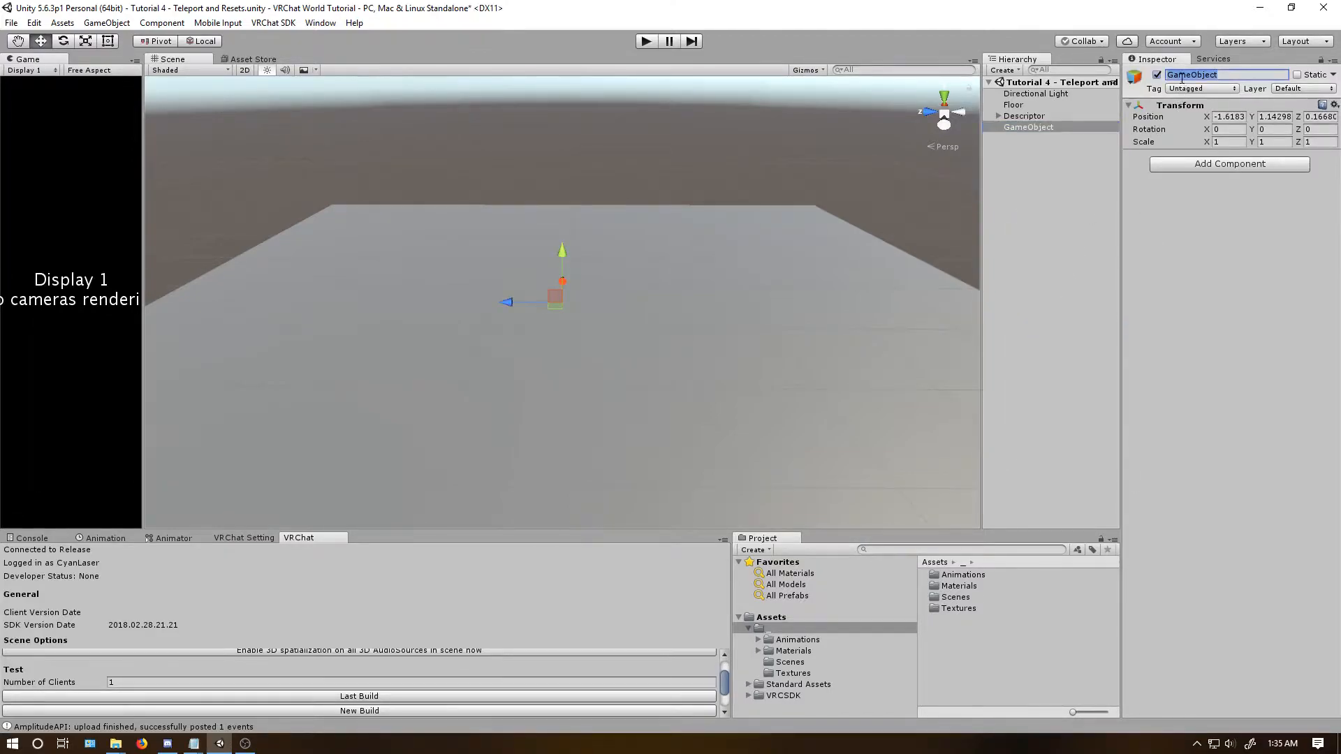
type("Object Parent")
key("Return")
right_click(1183, 107)
left_click(1196, 119)
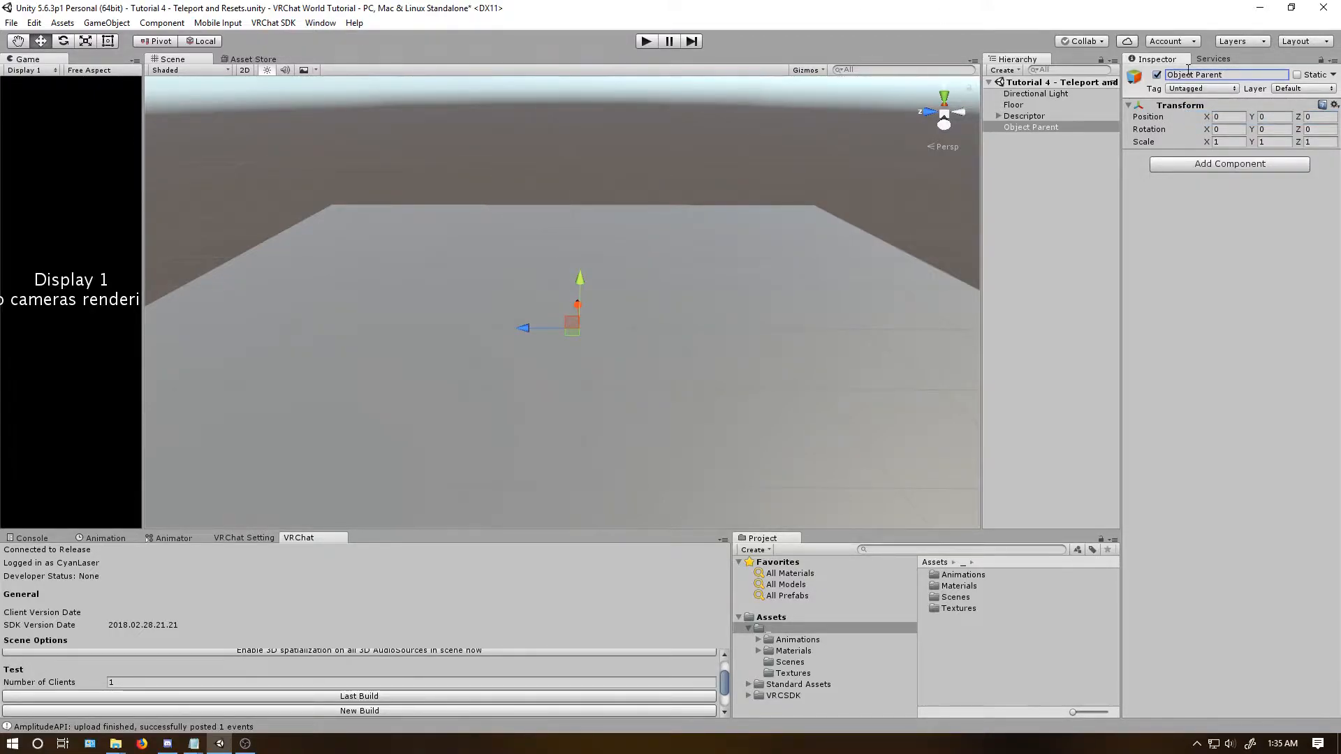
Create an empty child under Object Parent and name it Object.
right_click(1047, 127)
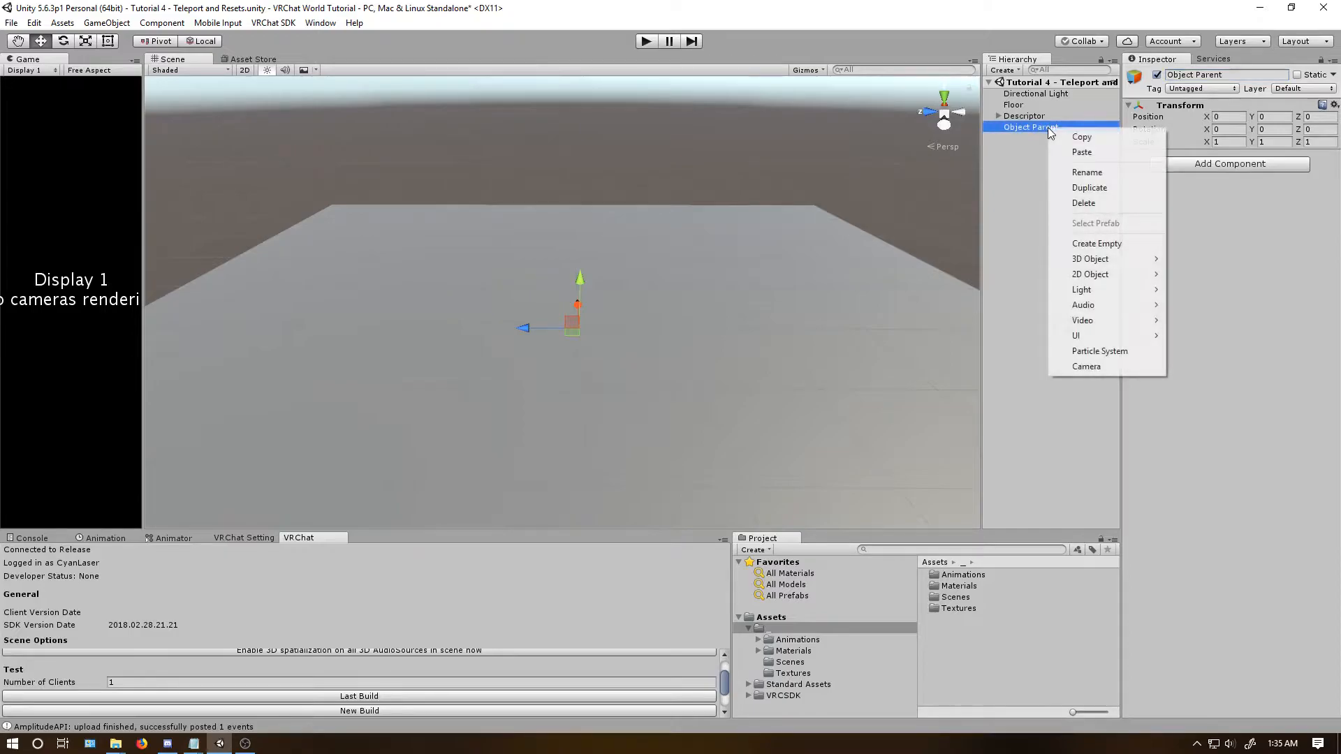
left_click(1101, 250)
left_click(1203, 75)
type("Object")
key("Return")
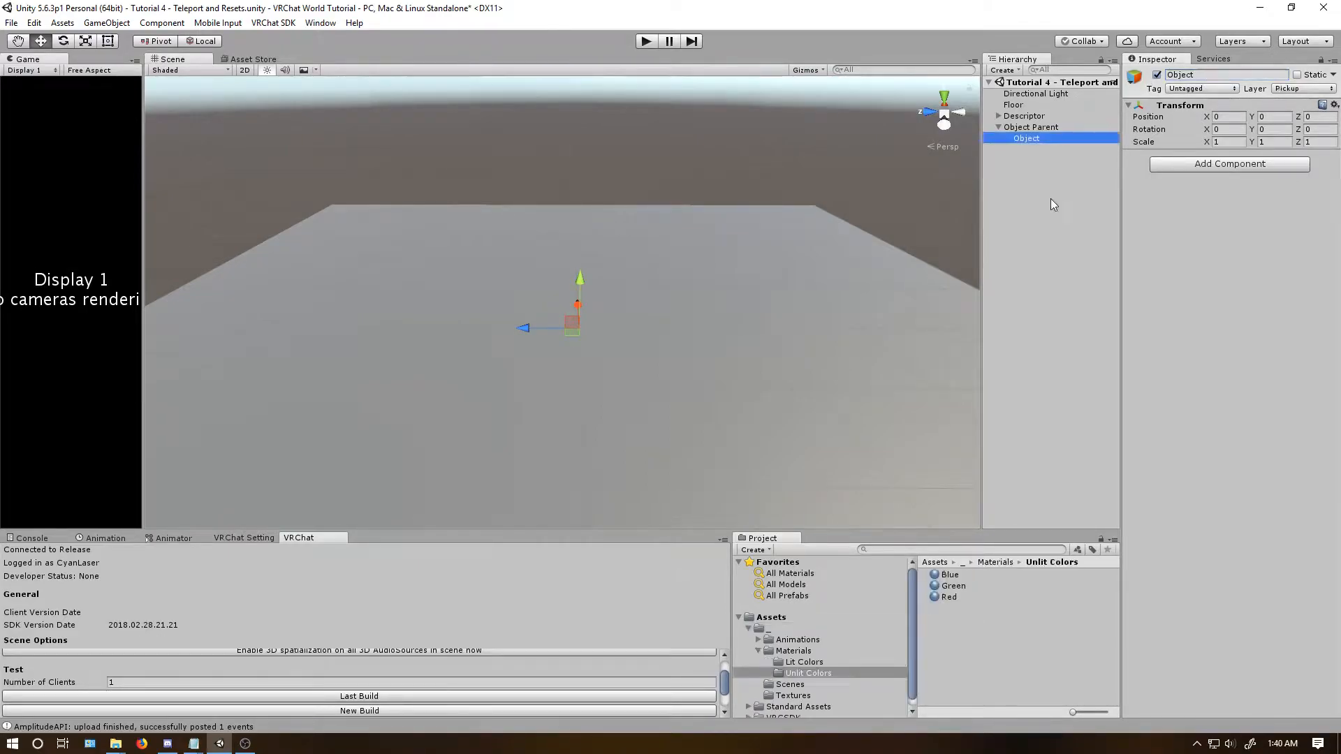
Add the VRC_Pickup script component to Object.
left_click(1182, 167)
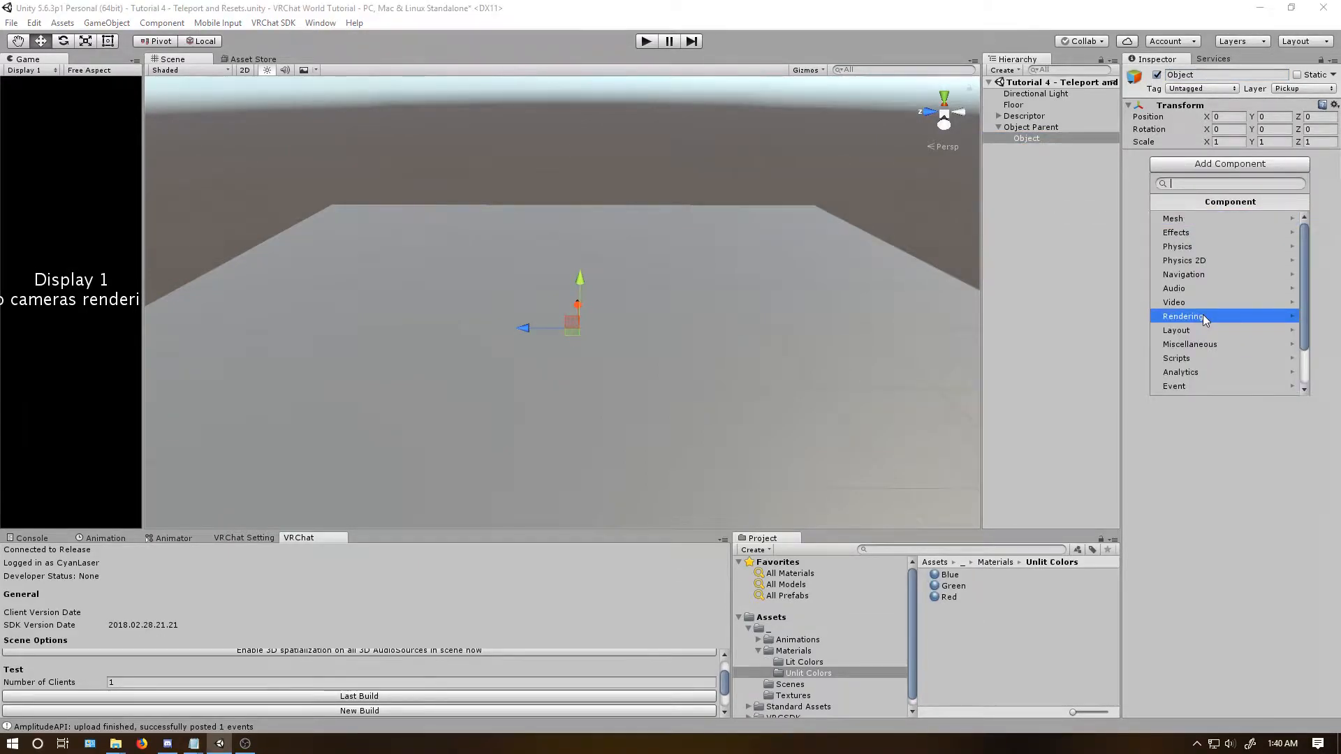
type("vr")
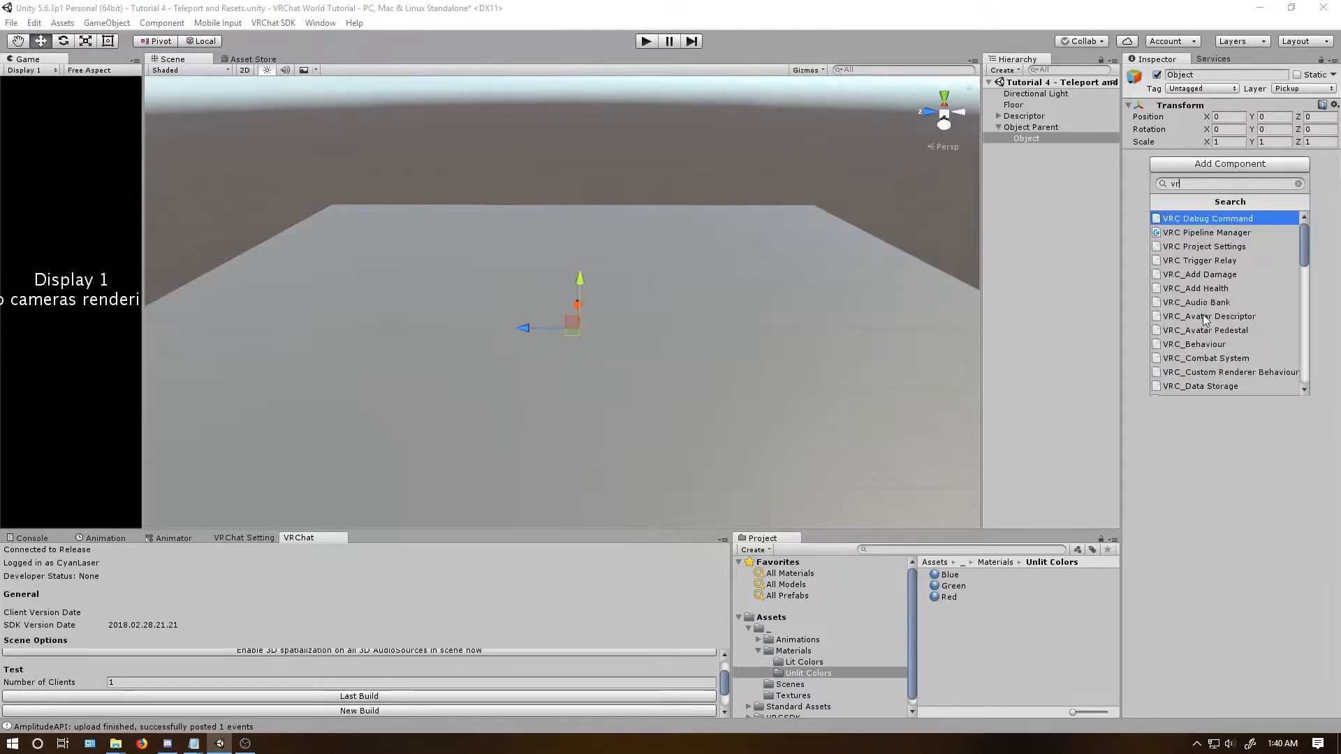
scroll(1202, 319, "down", 5)
left_click(1202, 315)
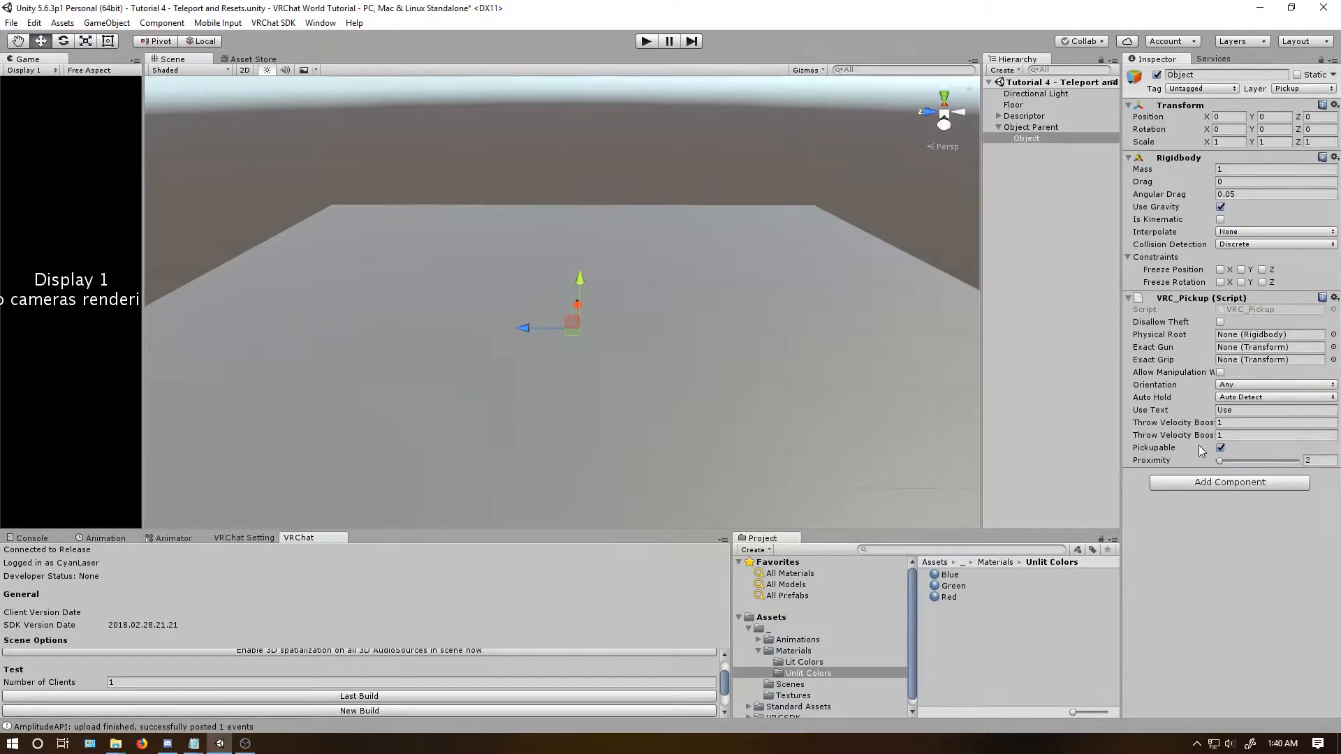
Add a Box Collider to Object, make it a trigger, and set its size to 0.3 on X, Y and Z.
left_click(1197, 484)
type("box")
key("Return")
left_click(1219, 505)
left_click(1183, 564)
type(".3")
key("Tab")
type(".3")
key("Tab")
type(".")
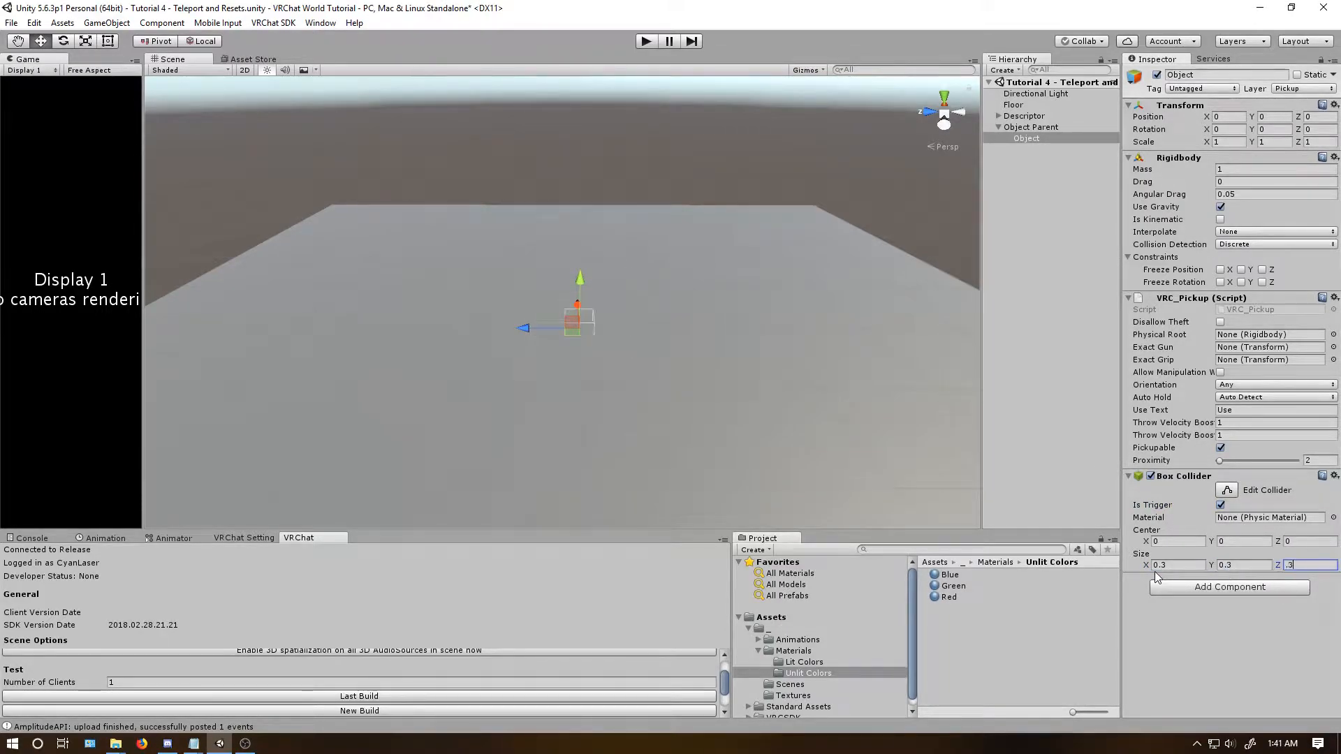
Set Object's Y position to 0.1.
left_click(1274, 115)
type(".1")
key("Return")
Add a 3D Cube as a child of Object and scale it to 0.2 on X, Y and Z.
right_click(1026, 140)
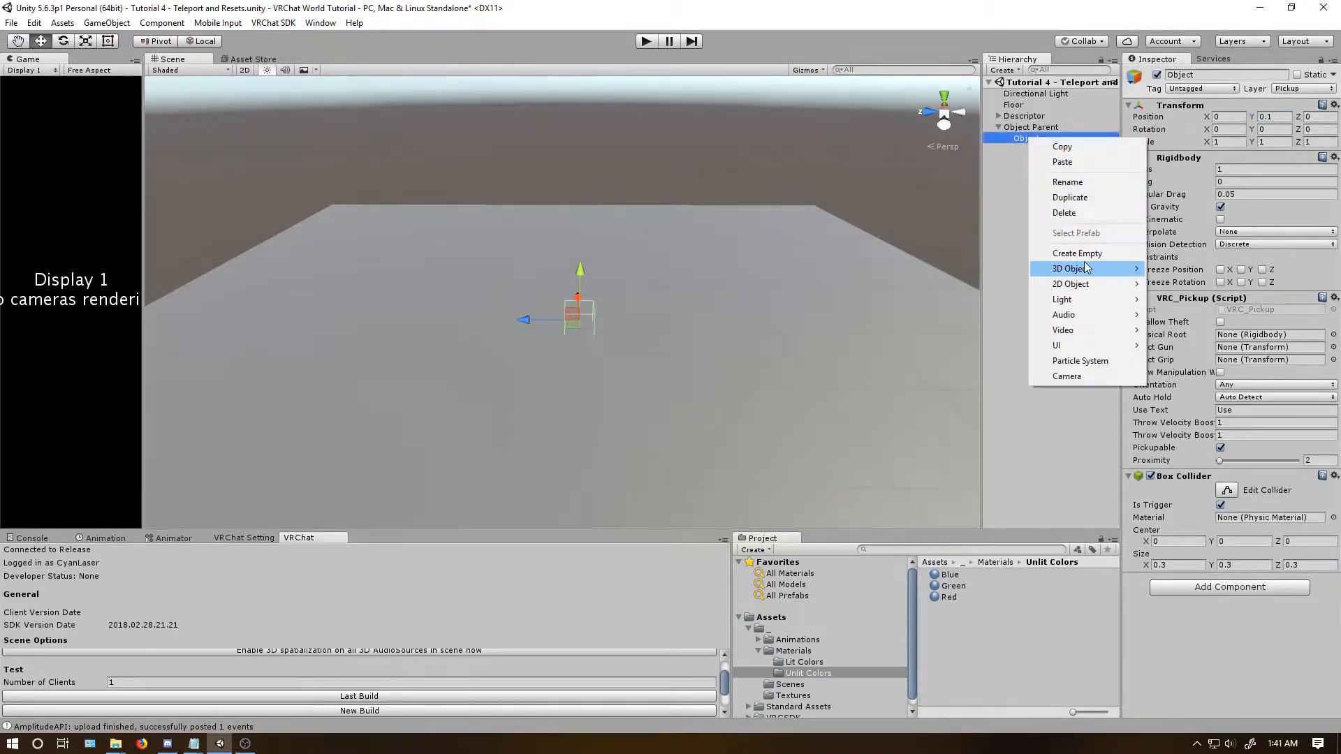
mouse_move(1086, 266)
left_click(1176, 268)
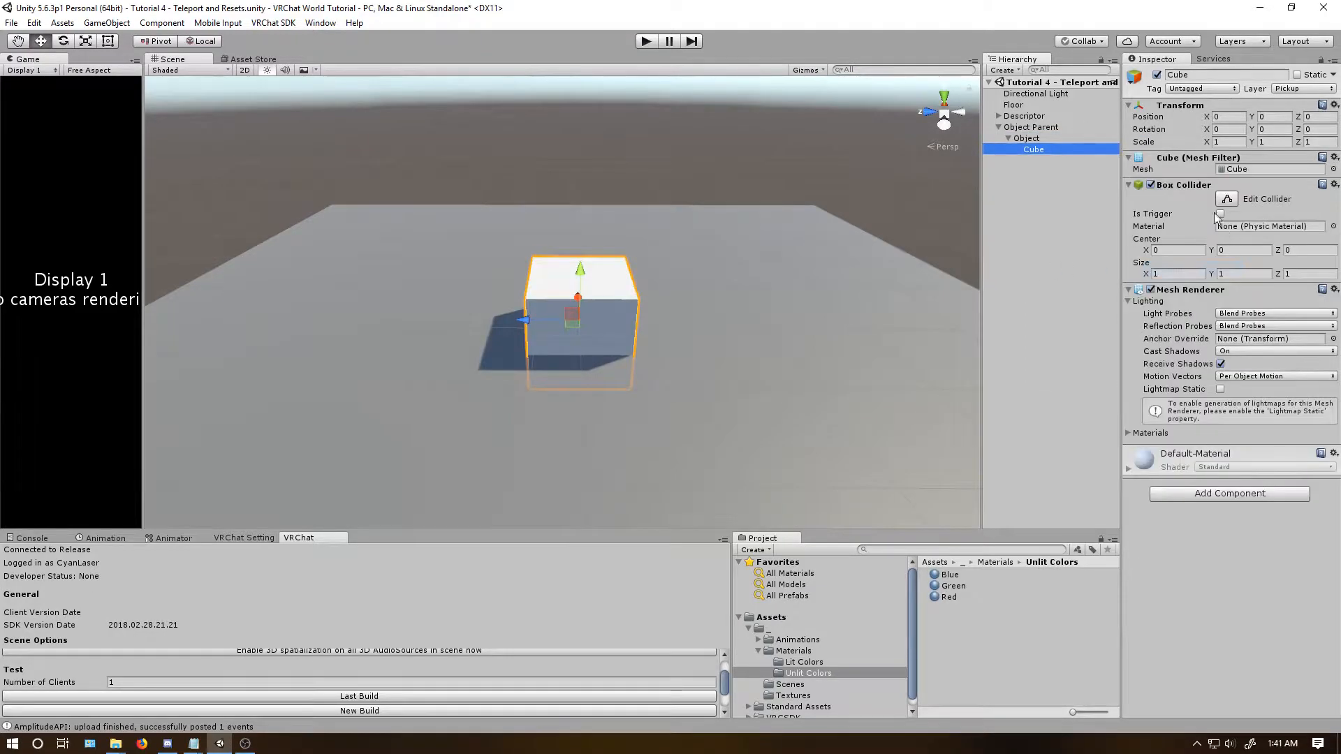
left_click(1227, 142)
type("0.2")
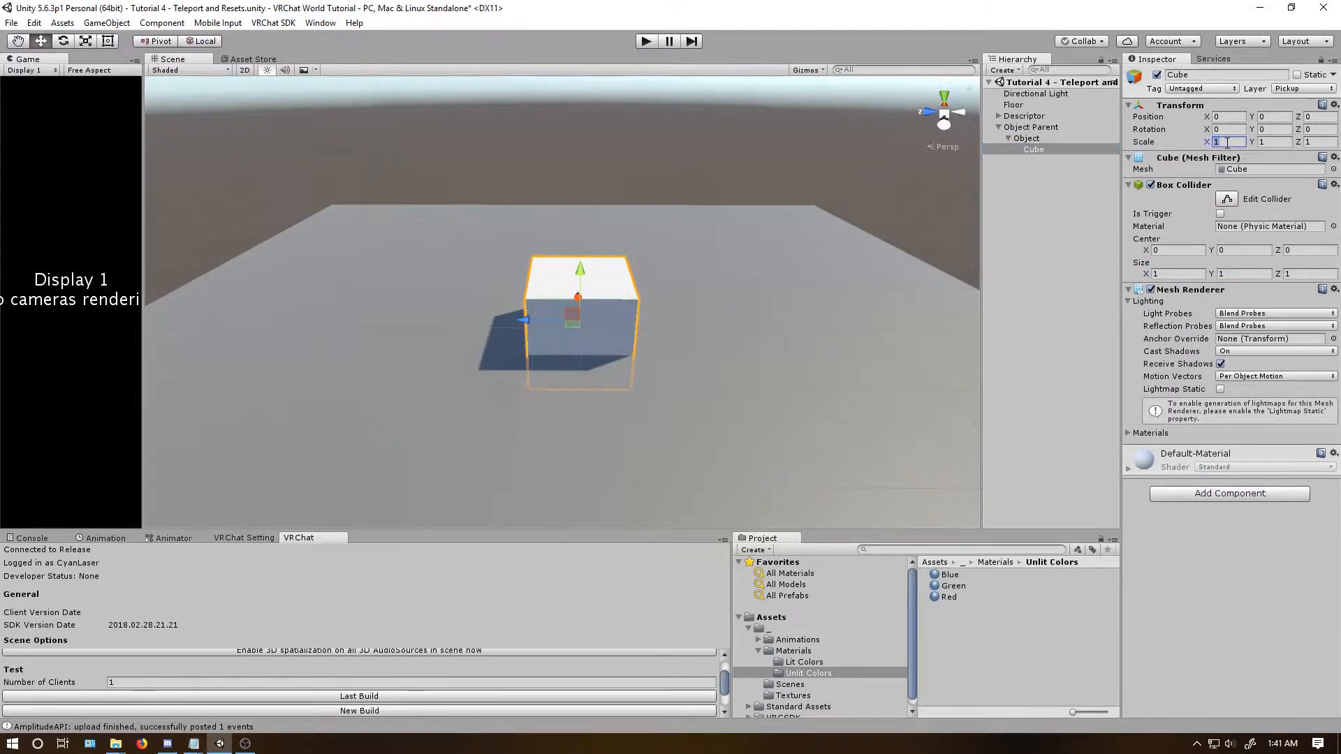
key("Tab")
type("0.2")
key("Tab")
type("0.2")
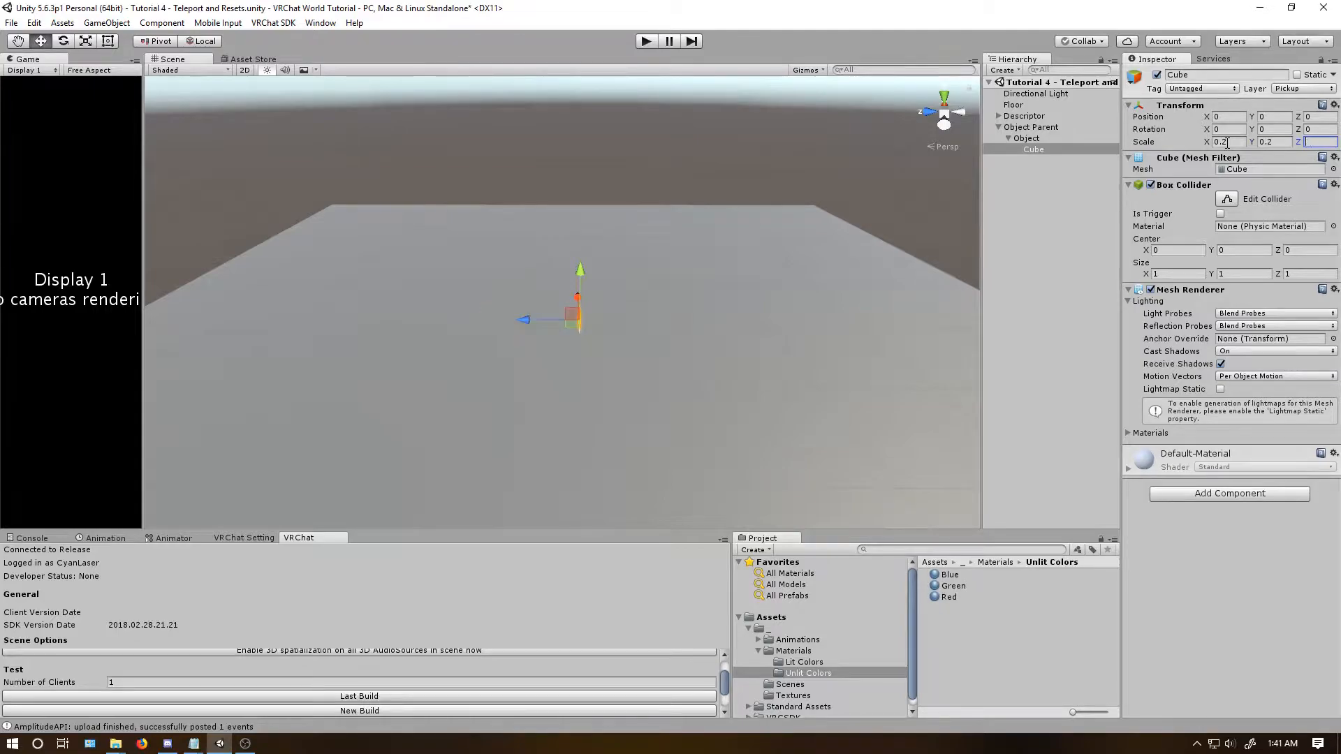
Add a 3D Sphere as a child of Object and scale it to 0.2 on all three axes.
right_click(1038, 130)
right_click(1027, 135)
mouse_move(1089, 263)
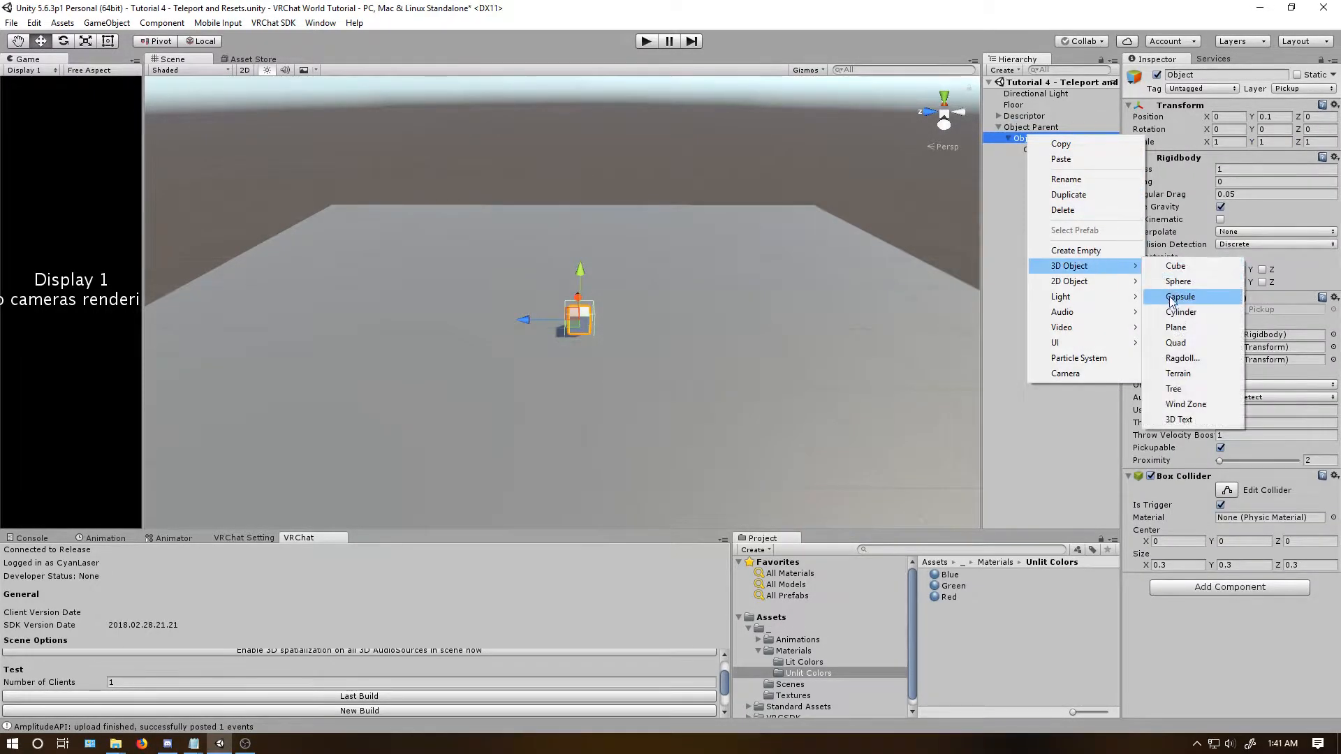
left_click(1177, 297)
left_click(1218, 142)
type(".2")
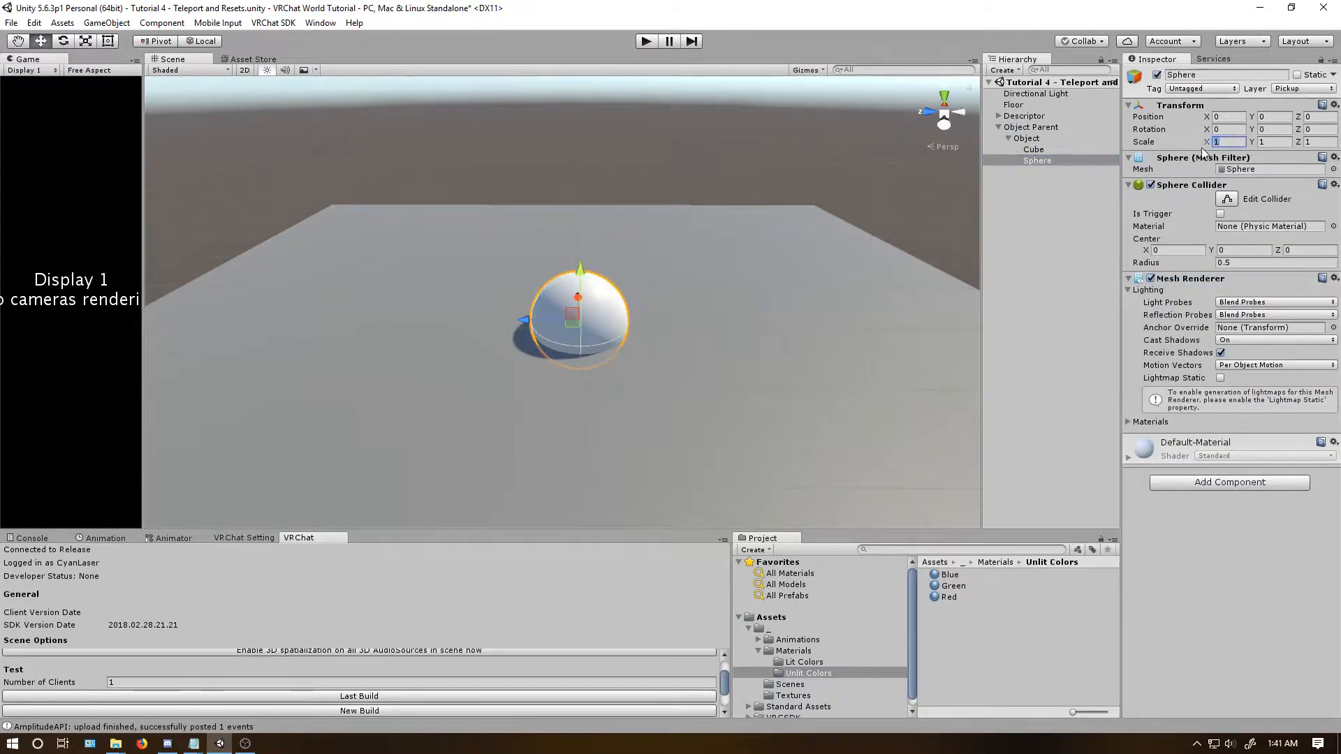
key("Tab")
type(".2")
key("Tab")
type(".2")
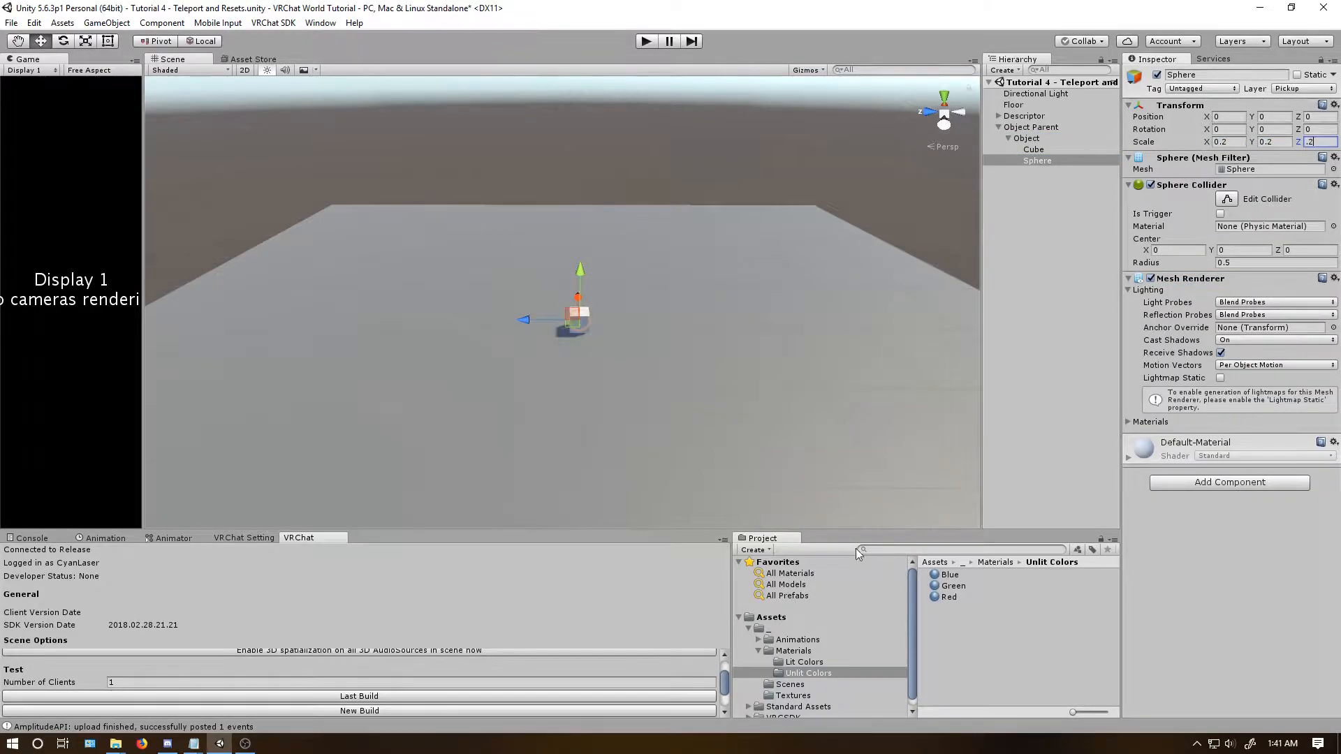
Raise the sphere to Y position 0.1 and apply the unlit Green material to it.
left_click(1271, 116)
type("0.1")
left_click_drag(951, 586, 585, 311)
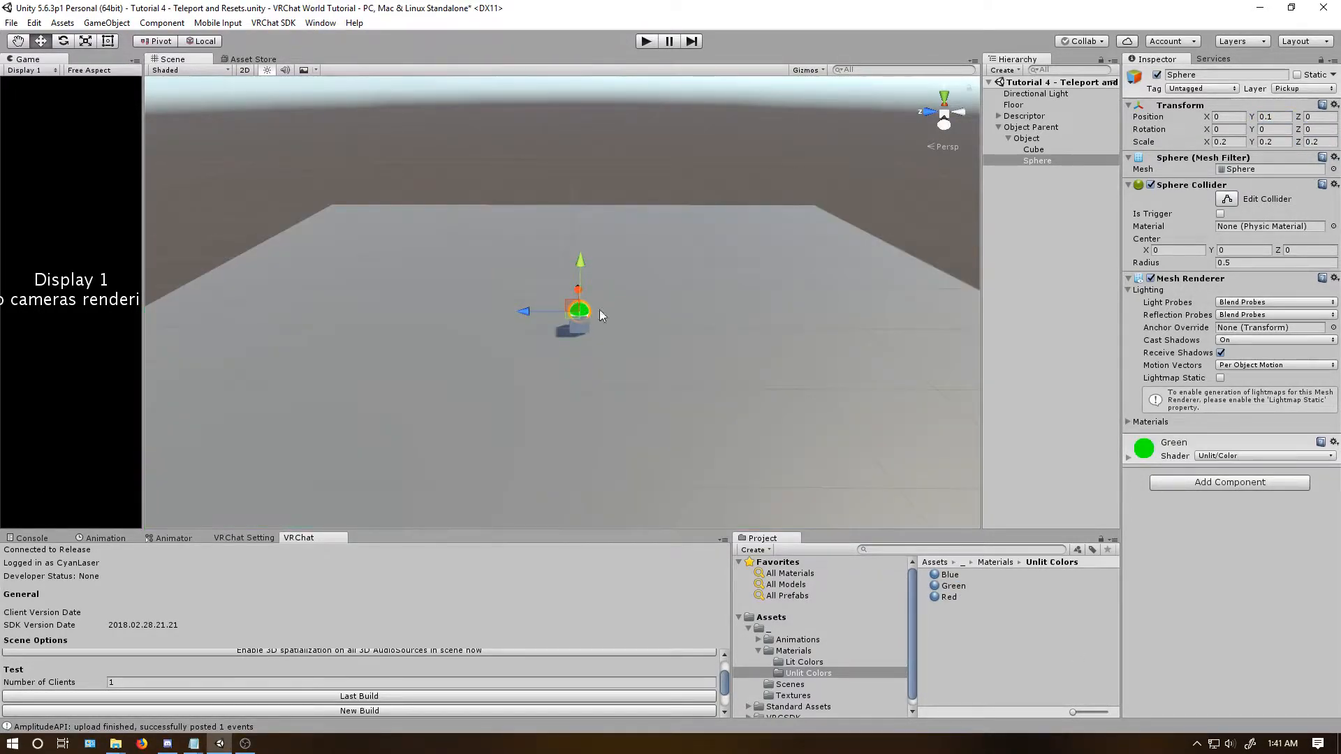
left_click(669, 364)
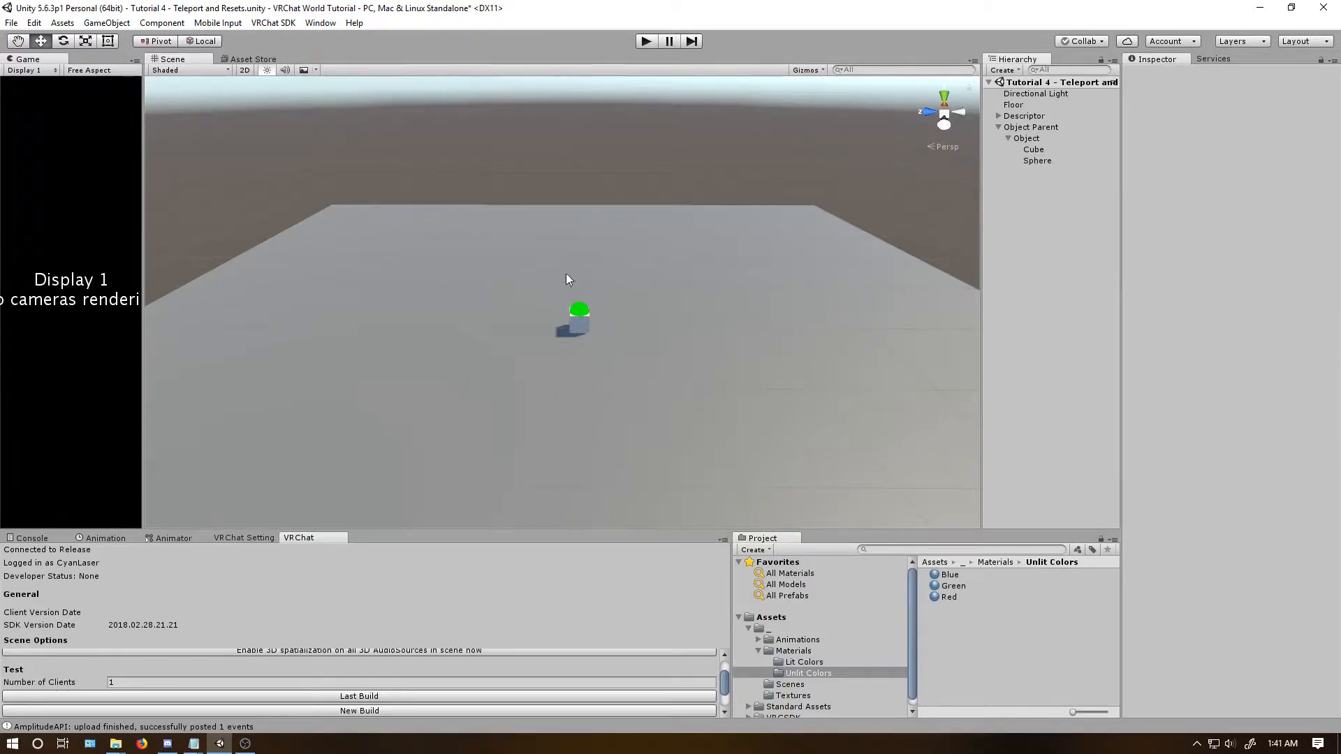
Add the VRC_Object Sync script component to Object.
left_click(1027, 139)
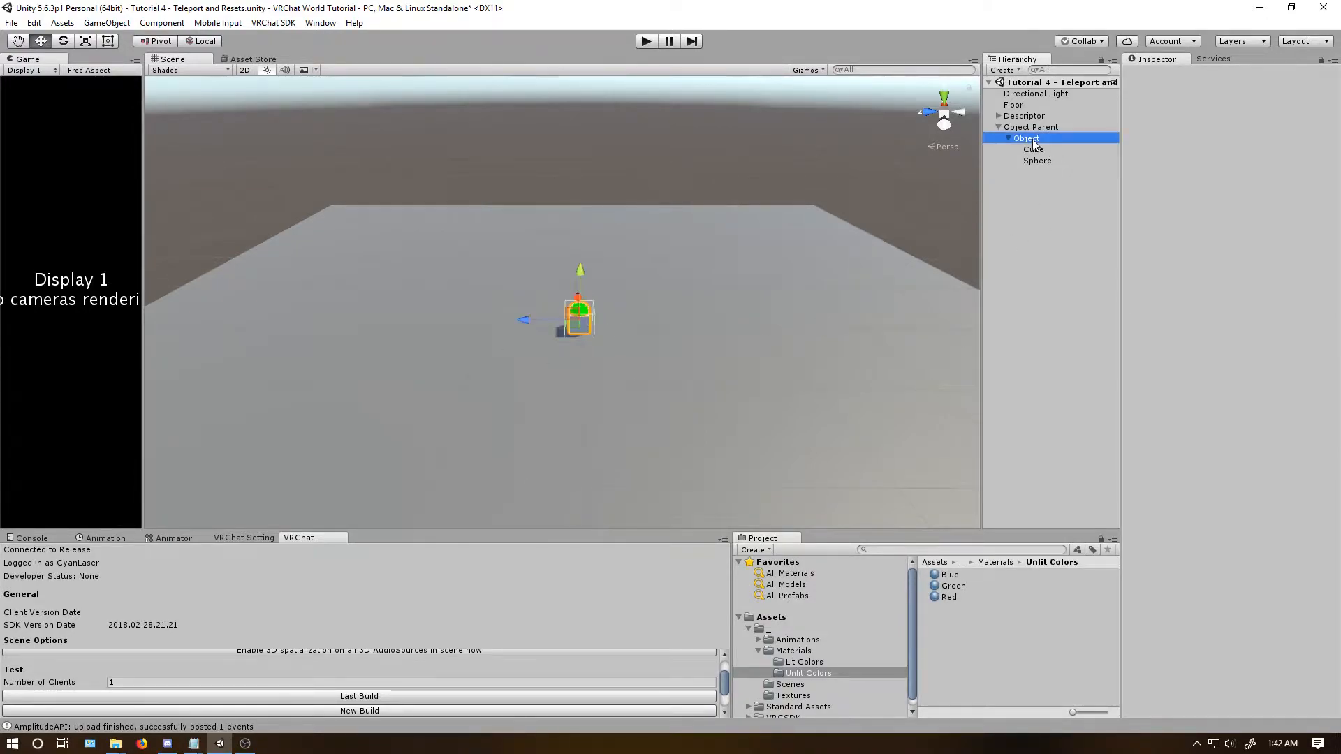
left_click(1209, 592)
type("v")
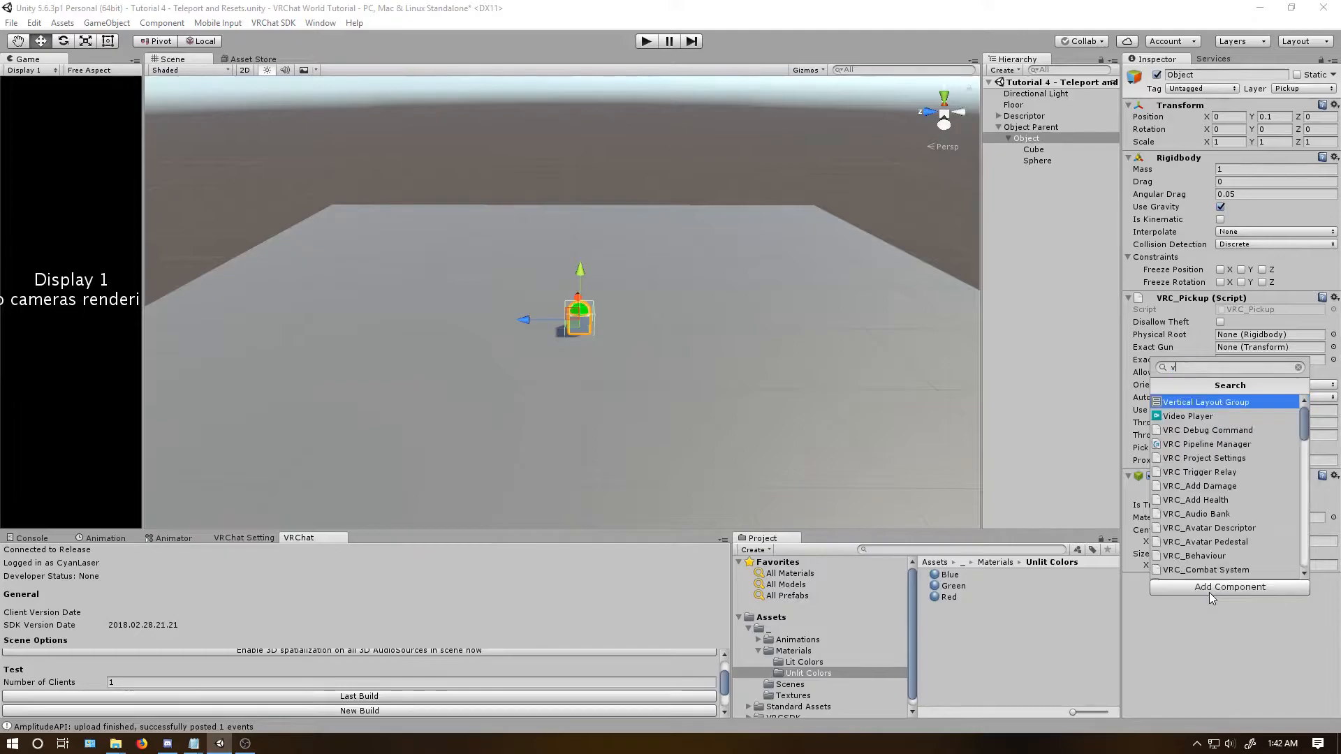
type("rc_ob")
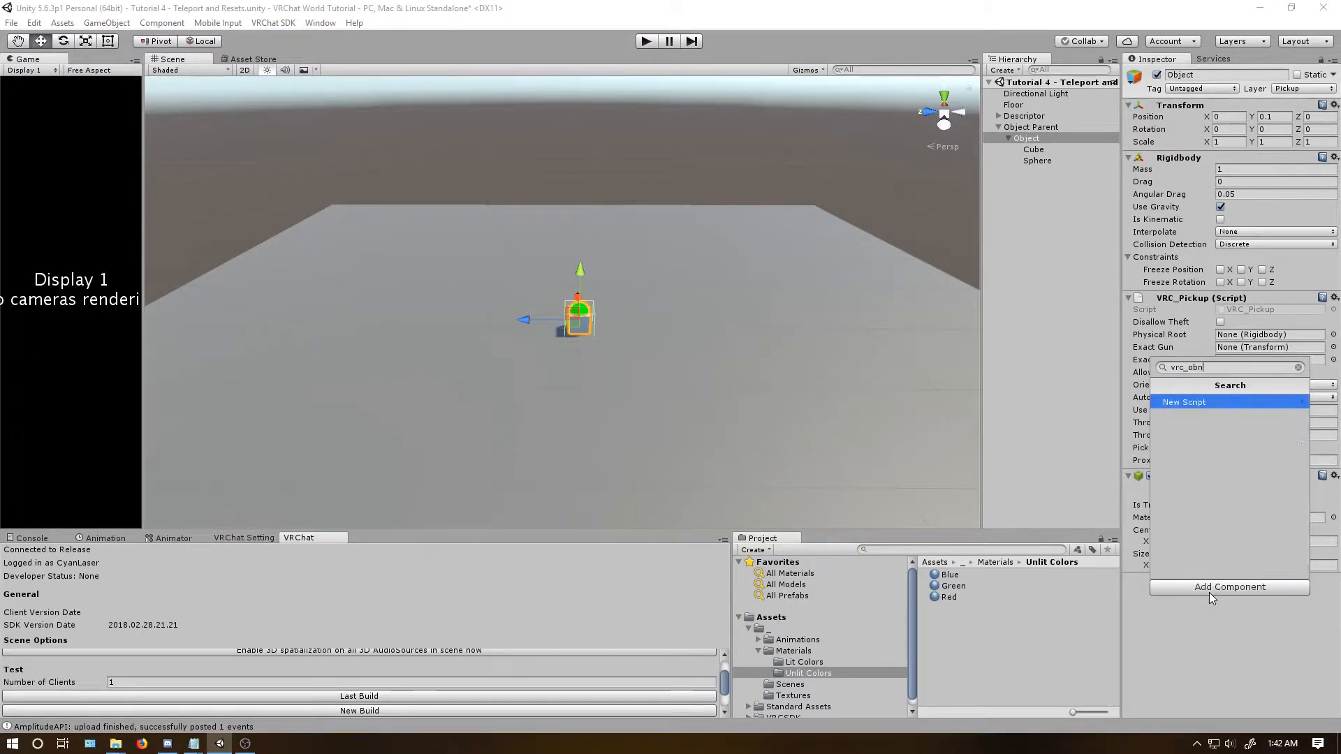
key("Down")
key("Down")
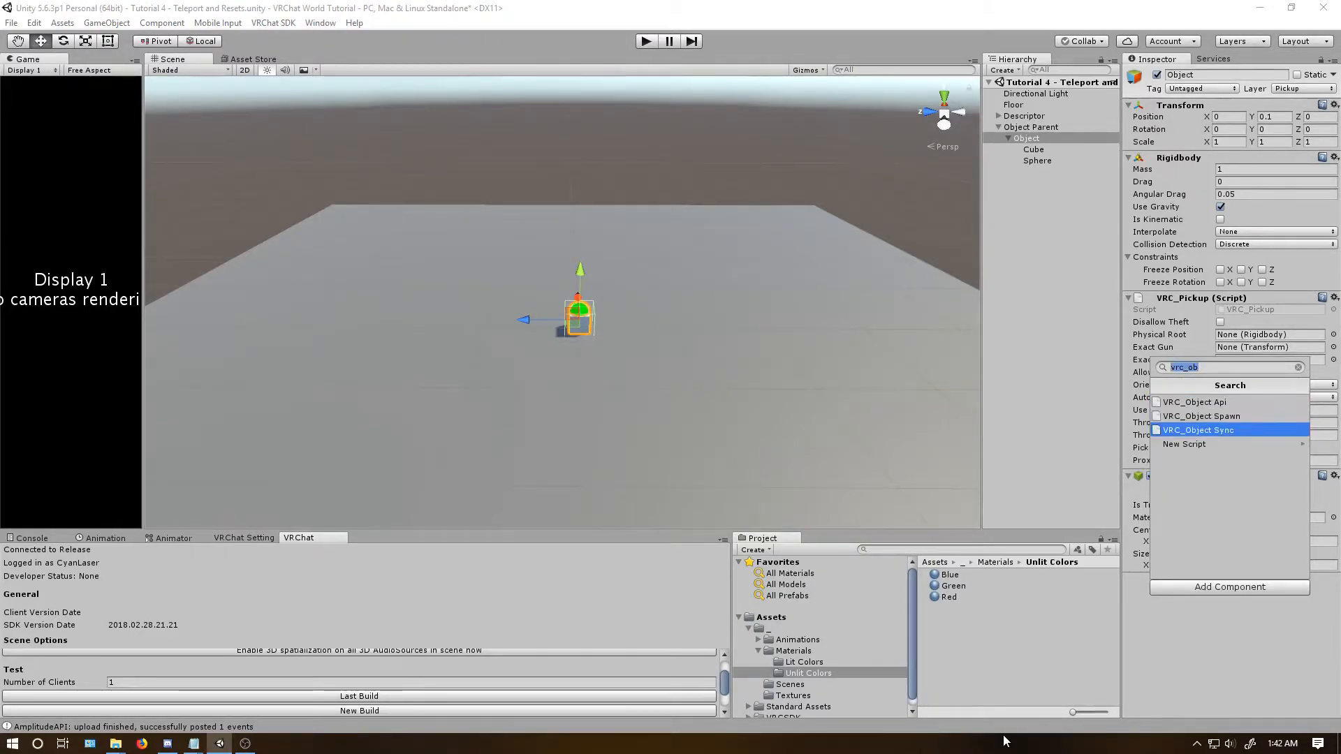
key("Return")
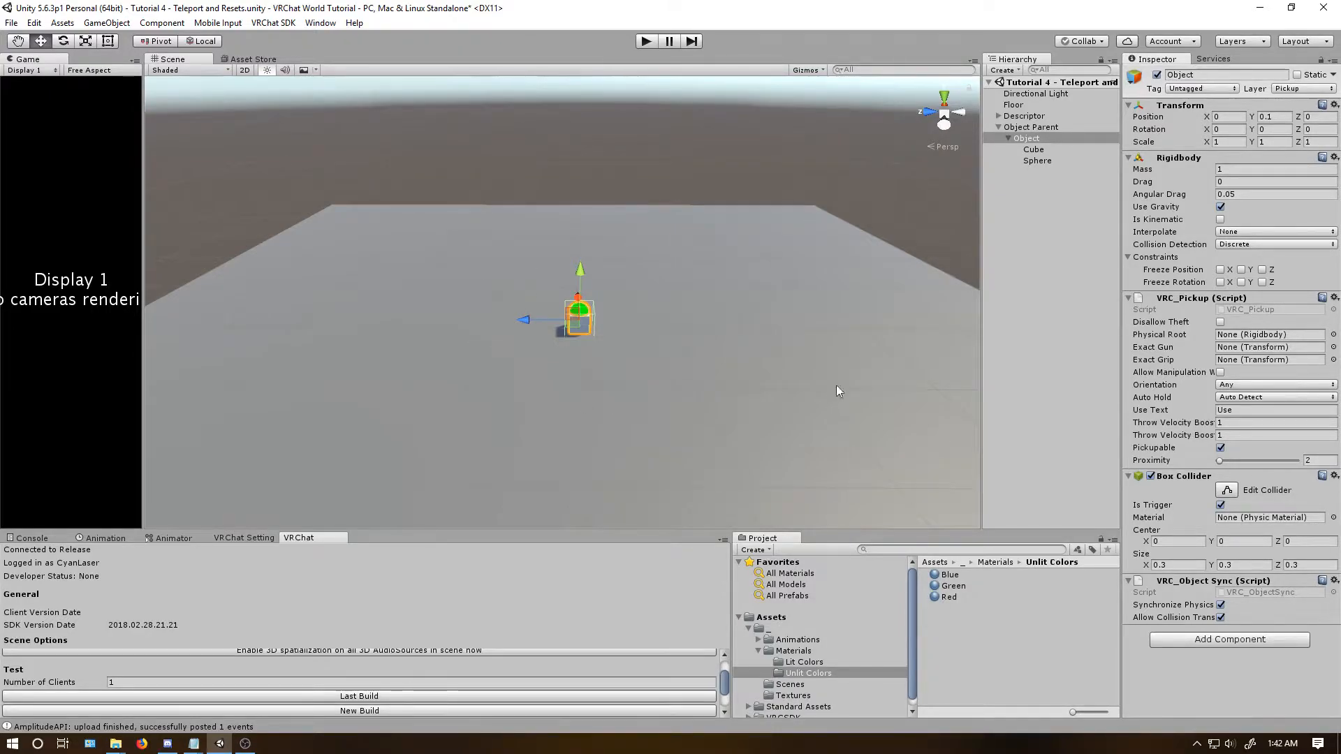
Add an Animation component to Object.
left_click(1175, 639)
type("ani")
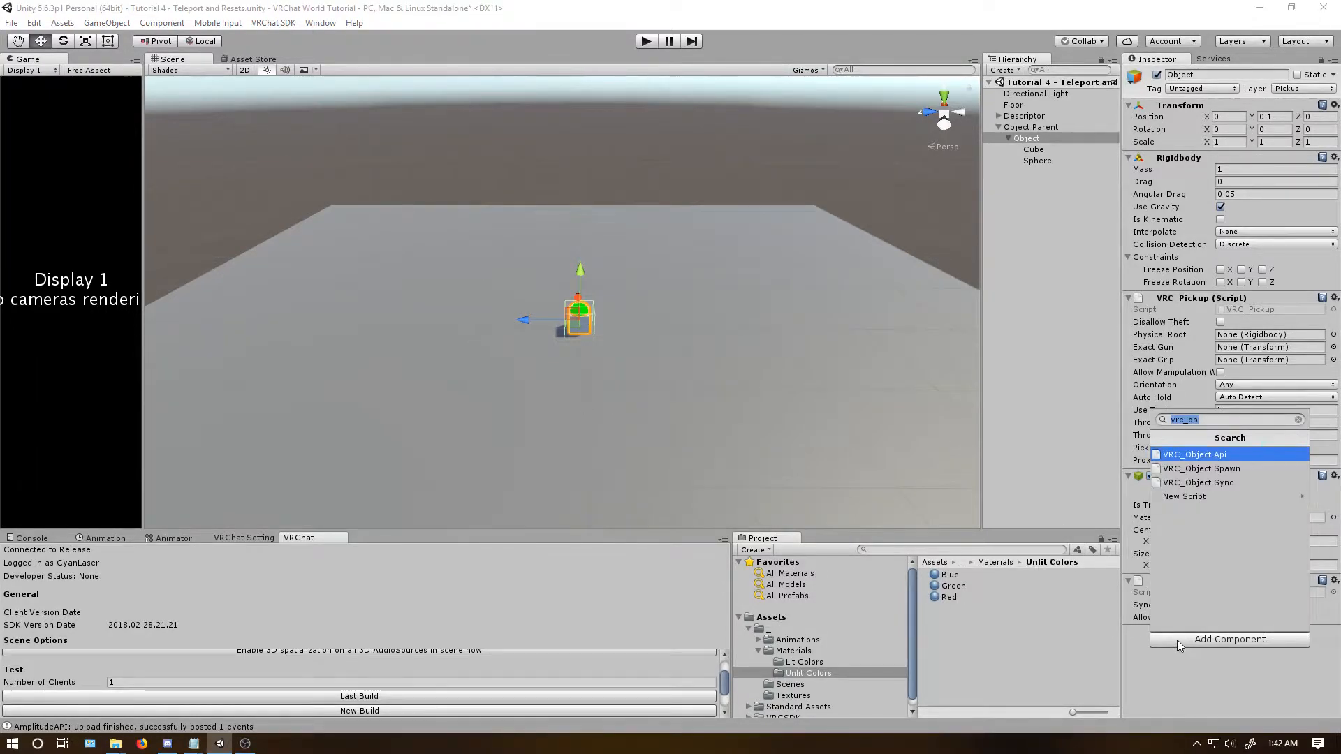
key("Return")
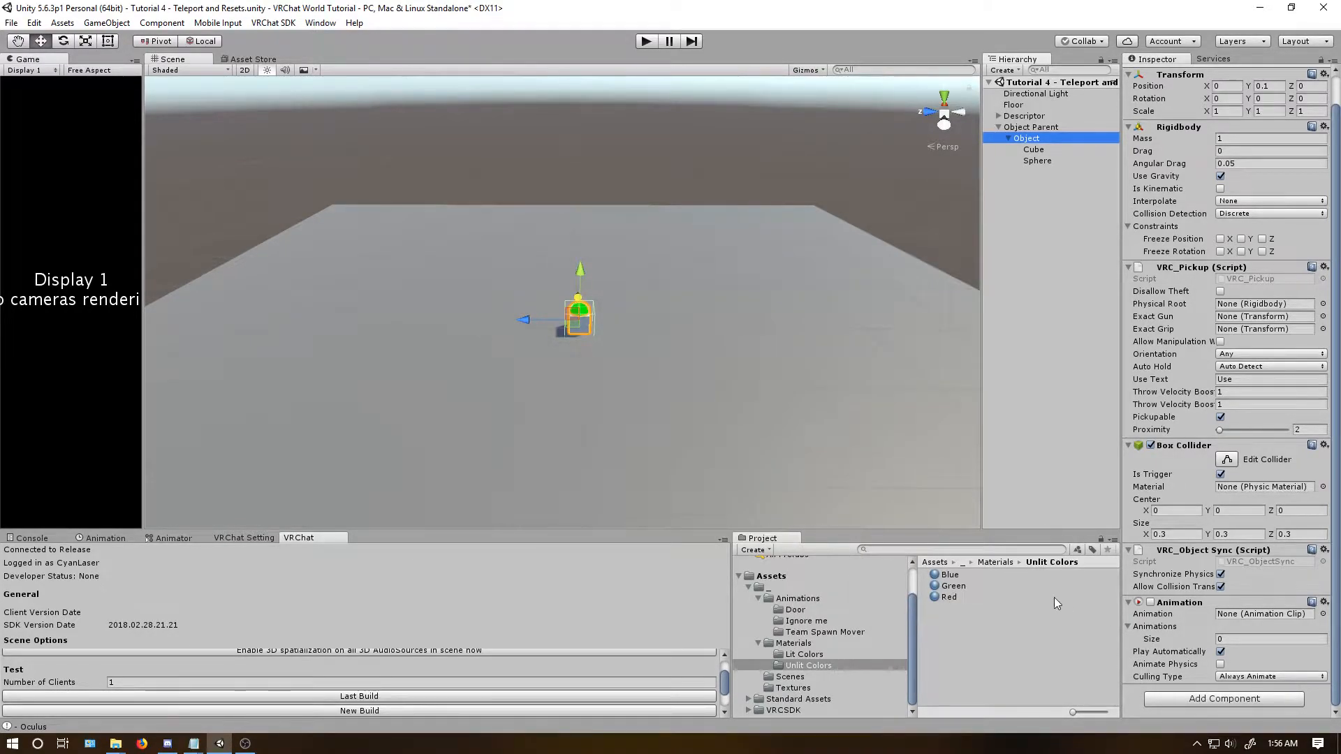
Start creating an animation clip for Object and make a new folder named Press inside the Animations folder.
left_click(109, 538)
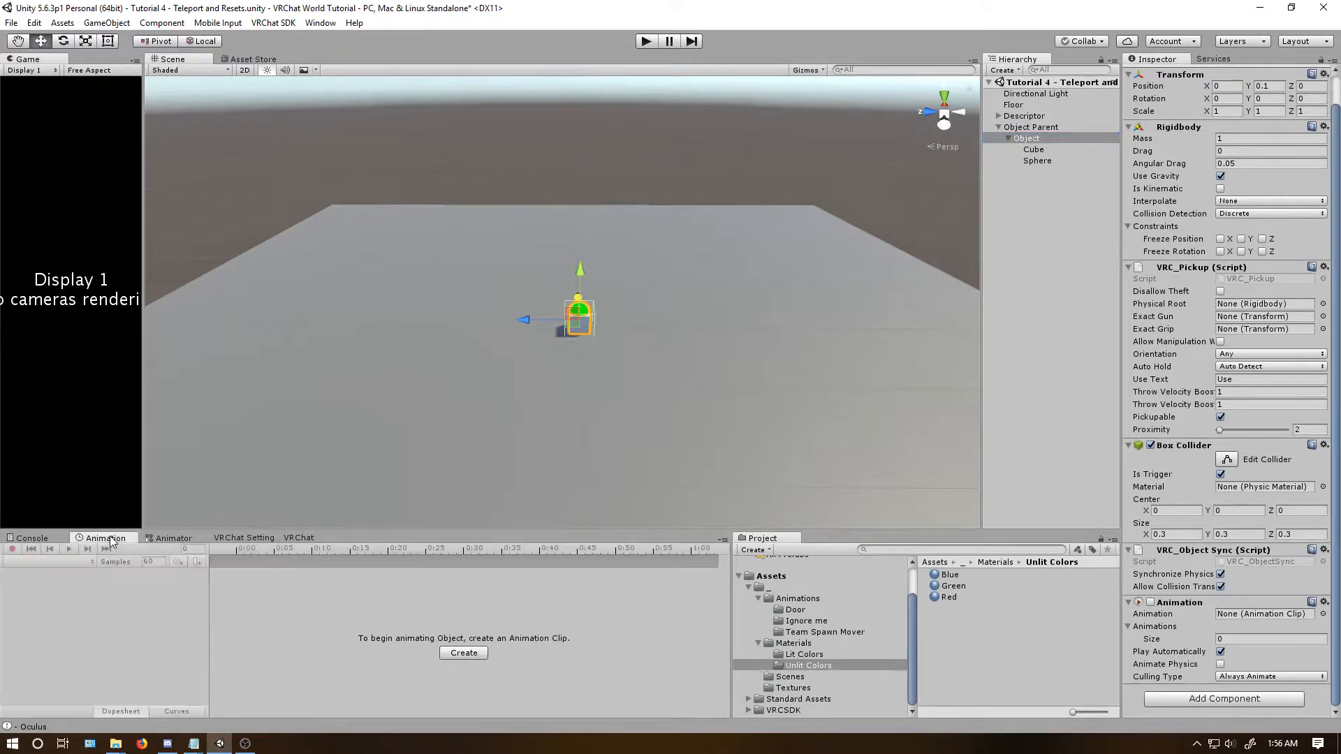
left_click(464, 652)
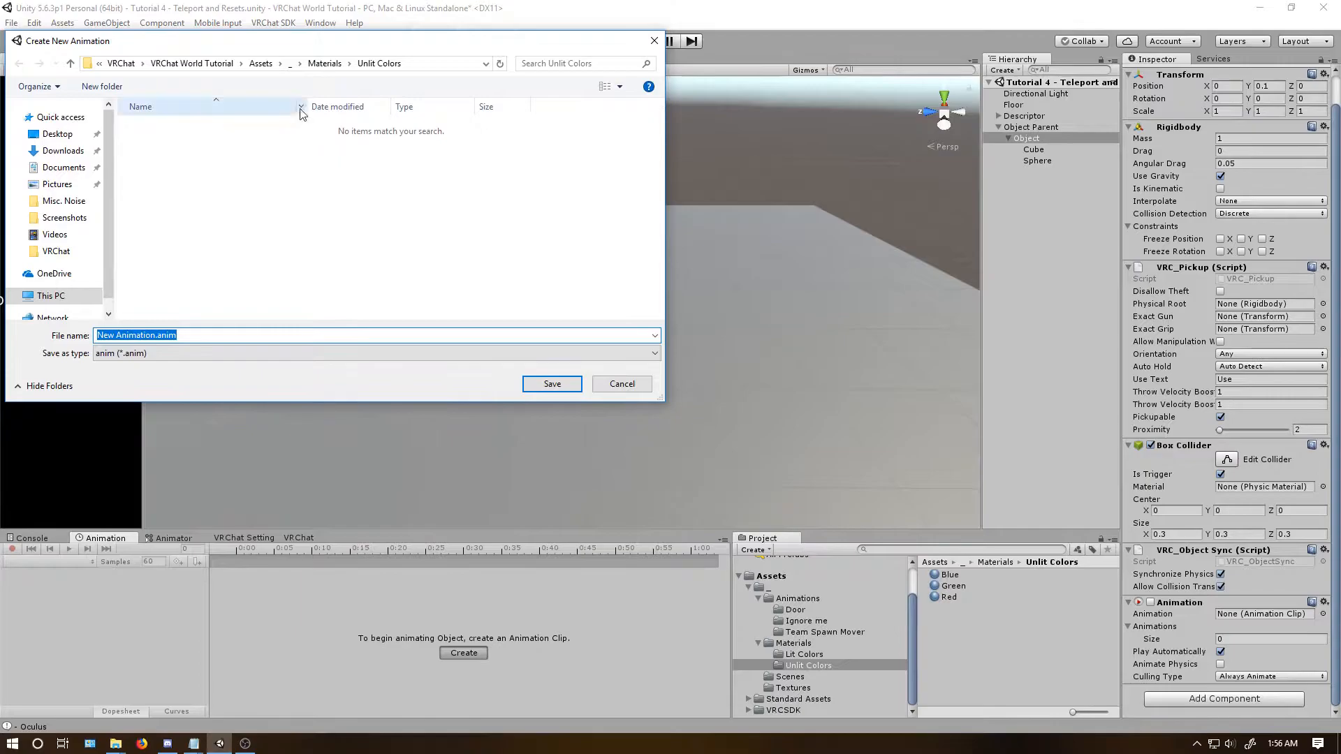
left_click(290, 64)
double_click(159, 128)
right_click(221, 274)
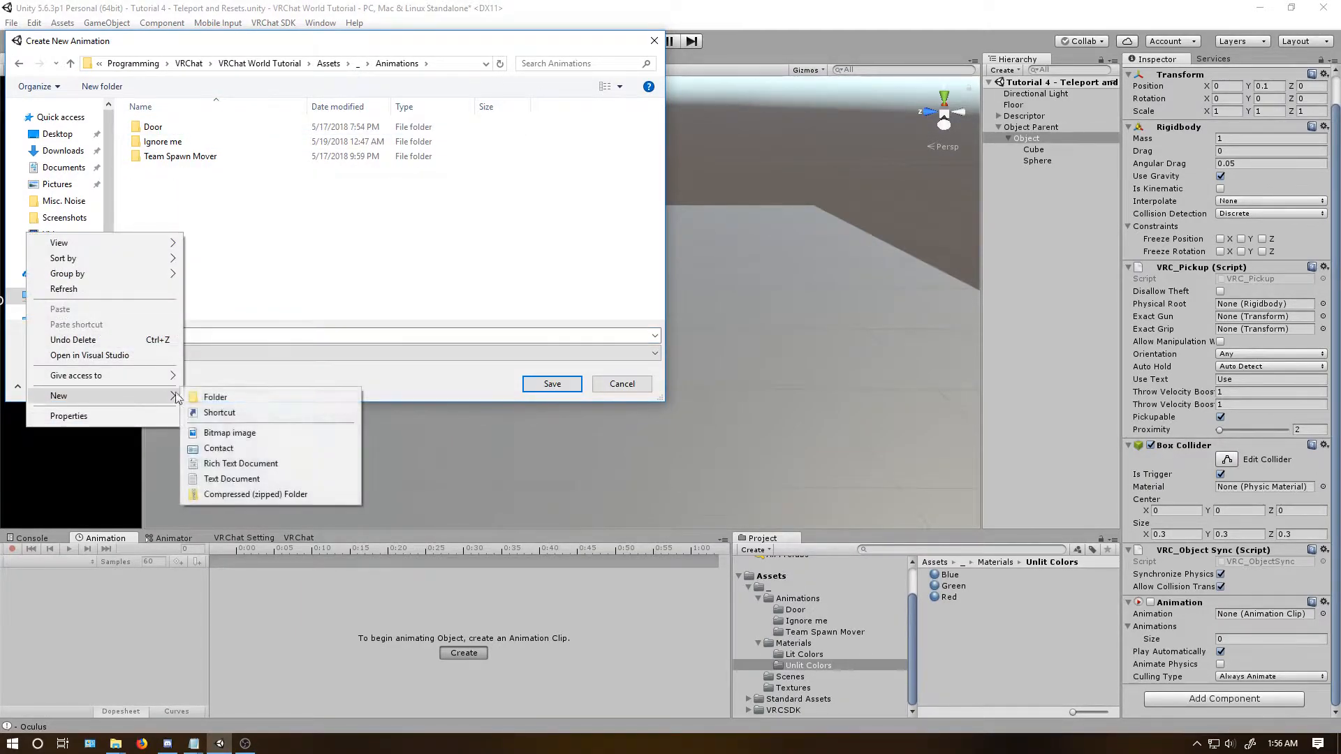
left_click(195, 393)
type("Press")
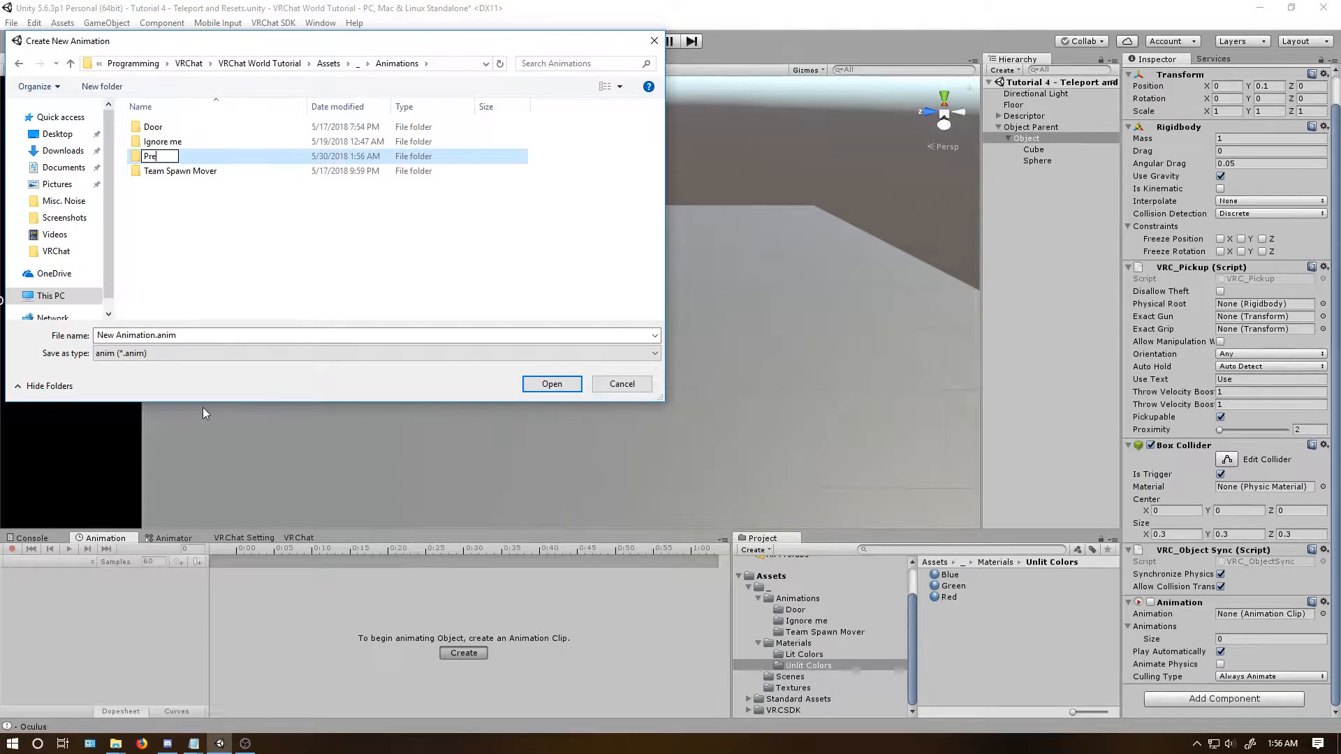
key("Return")
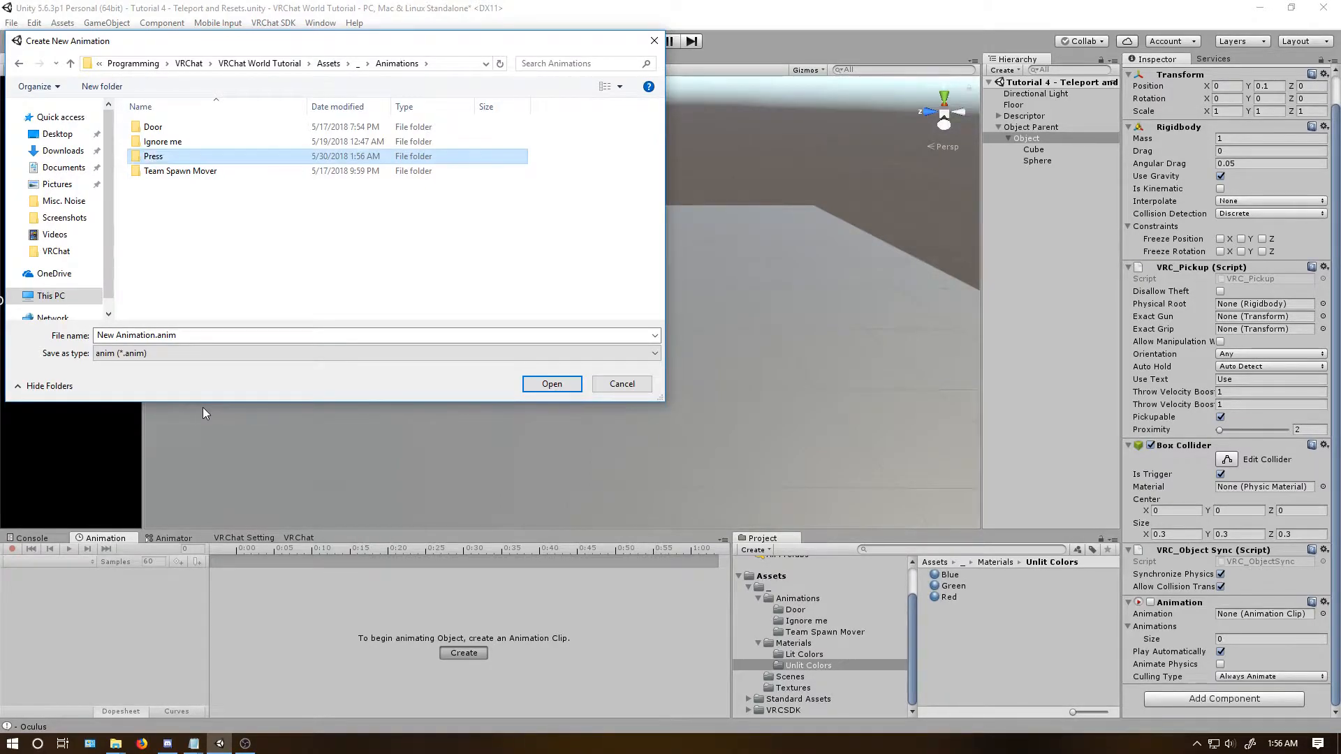
Save the new animation clip as Lock Transform in the Press folder.
double_click(162, 156)
triple_click(153, 330)
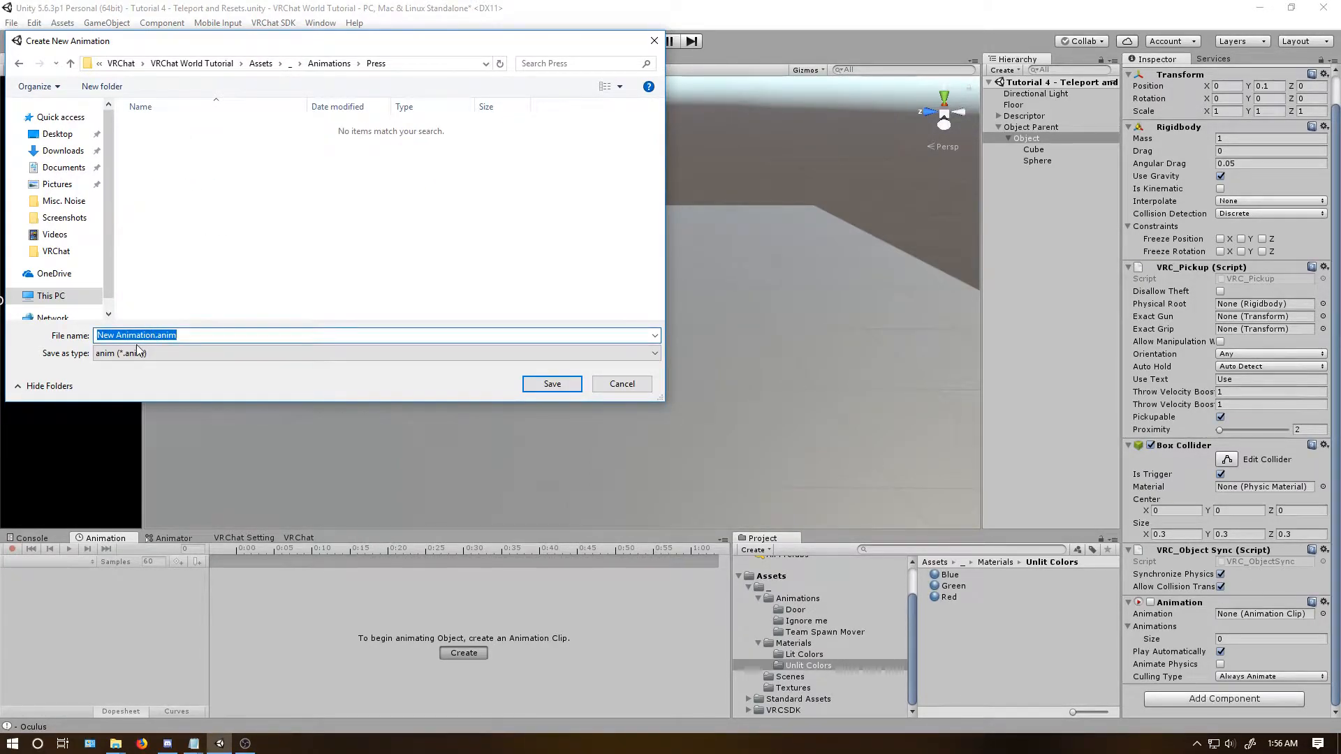
type("Lock Transform")
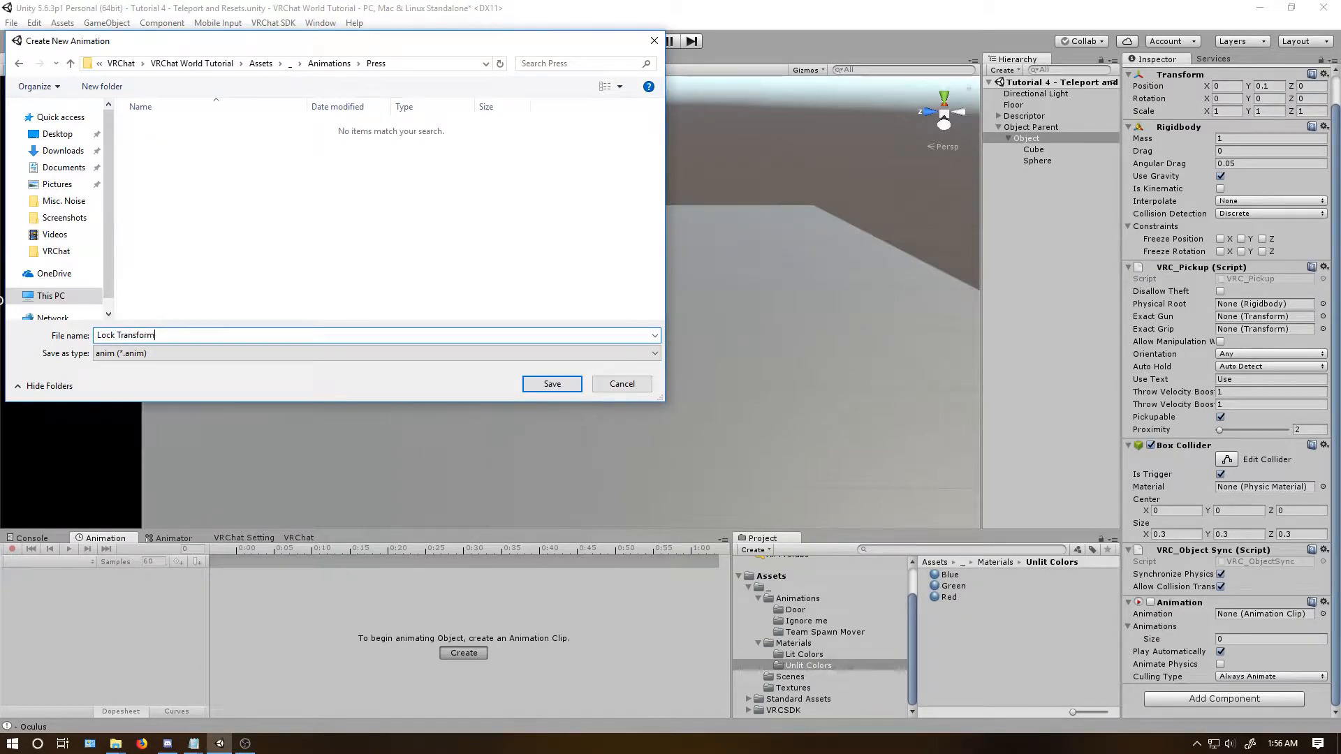
key("Return")
Start recording the Lock Transform clip and key Object's position at 0, 0, 0 on the first frame.
left_click(12, 549)
scroll(1257, 175, "up", 2)
left_click(1272, 116)
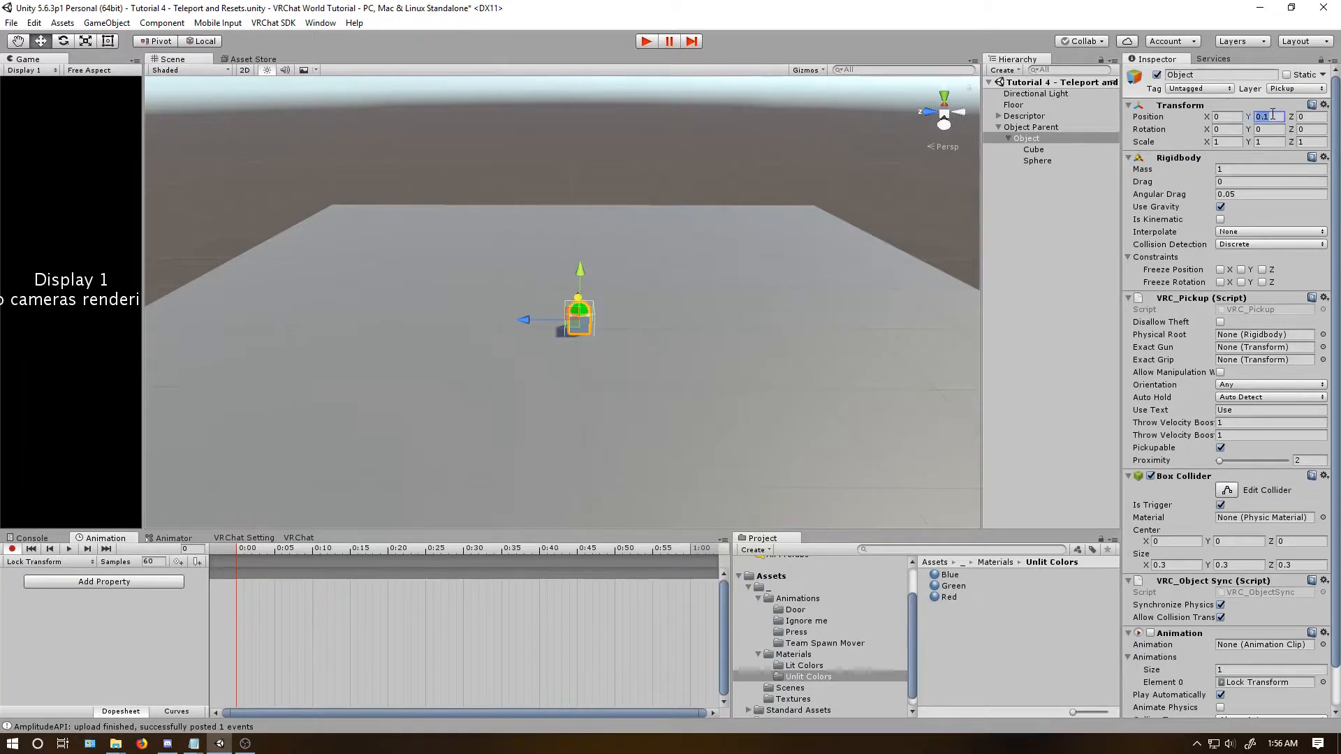
type("0")
key("Return")
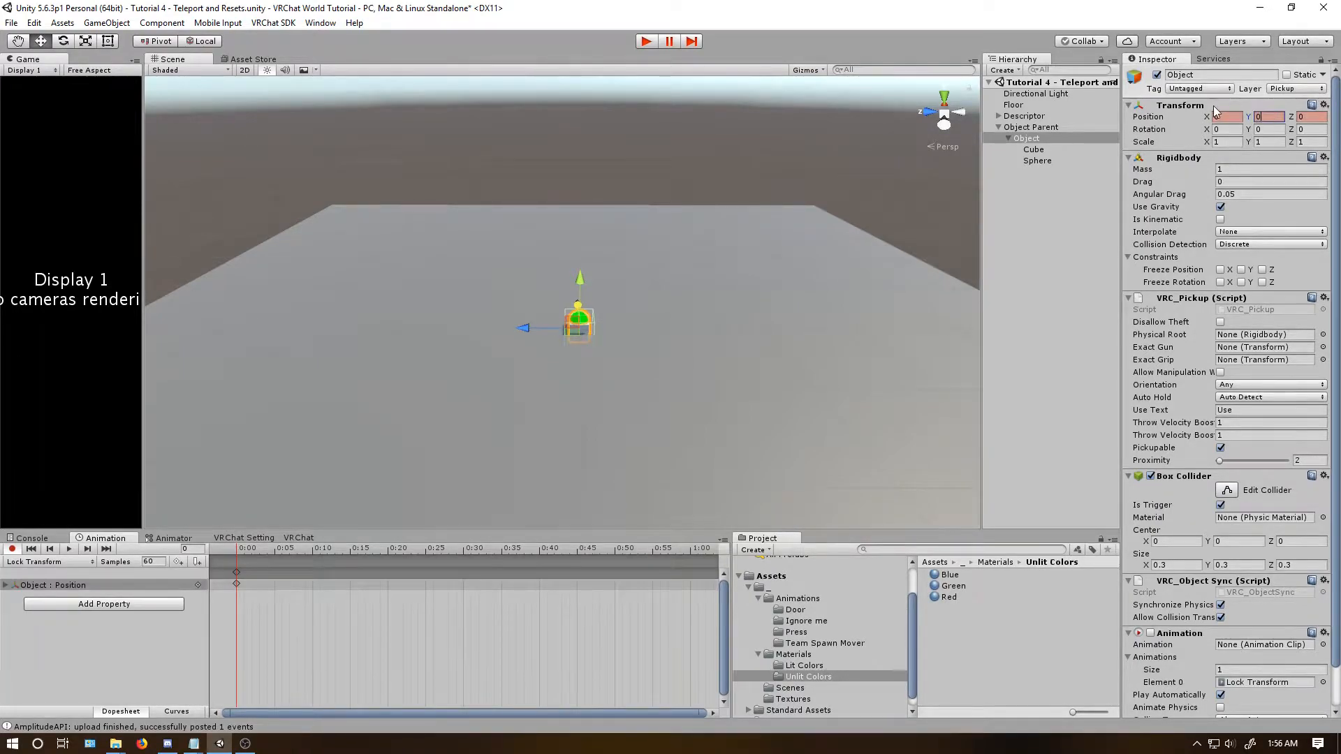
Key Object's rotation at 0, 0, 0 and scale at 1, 1, 1 on the first frame, then stop recording.
left_click(1260, 130)
type("1")
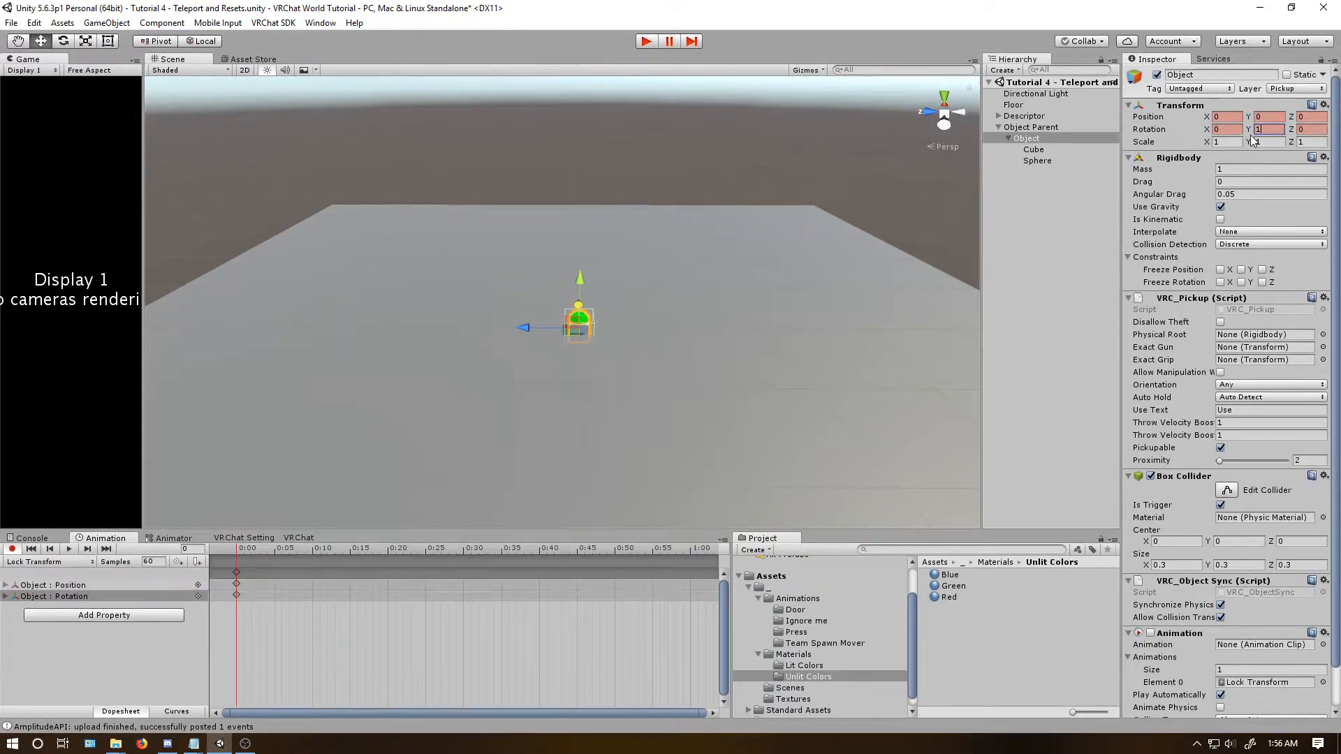
left_click(1260, 142)
type("1")
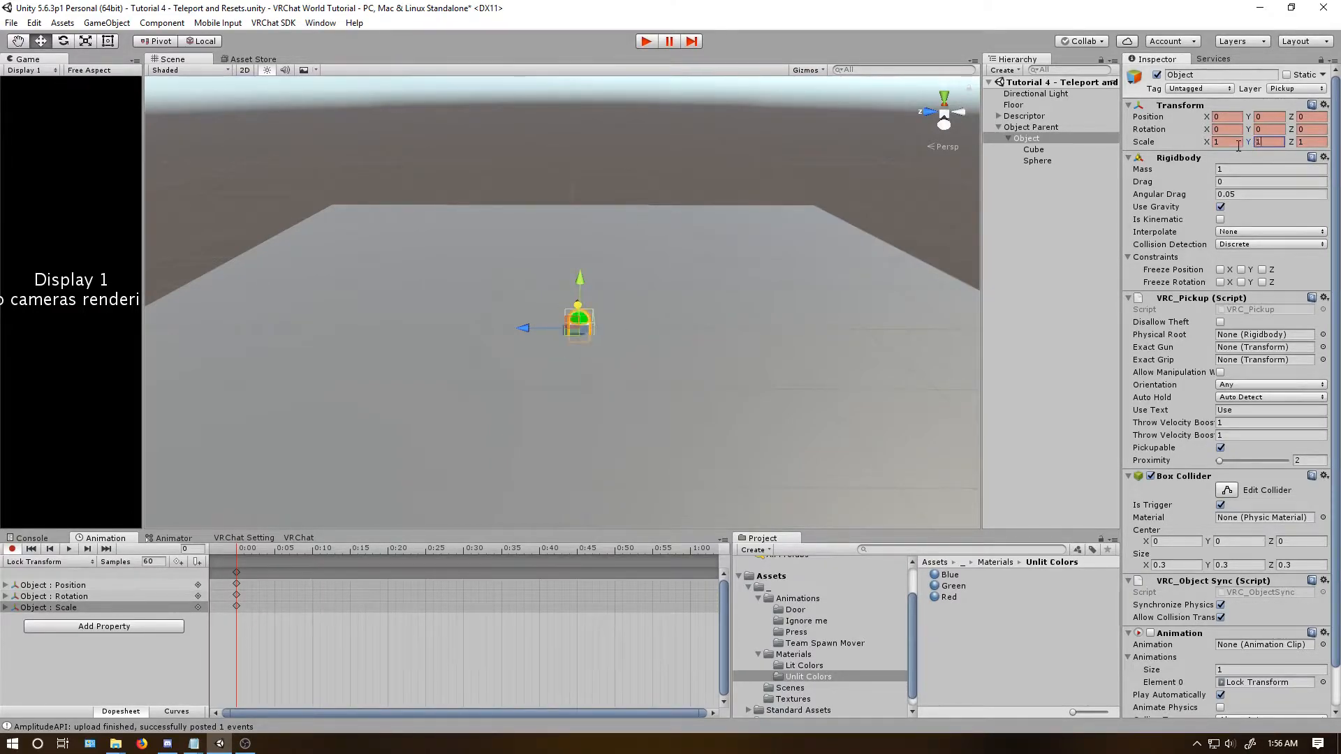
left_click(12, 549)
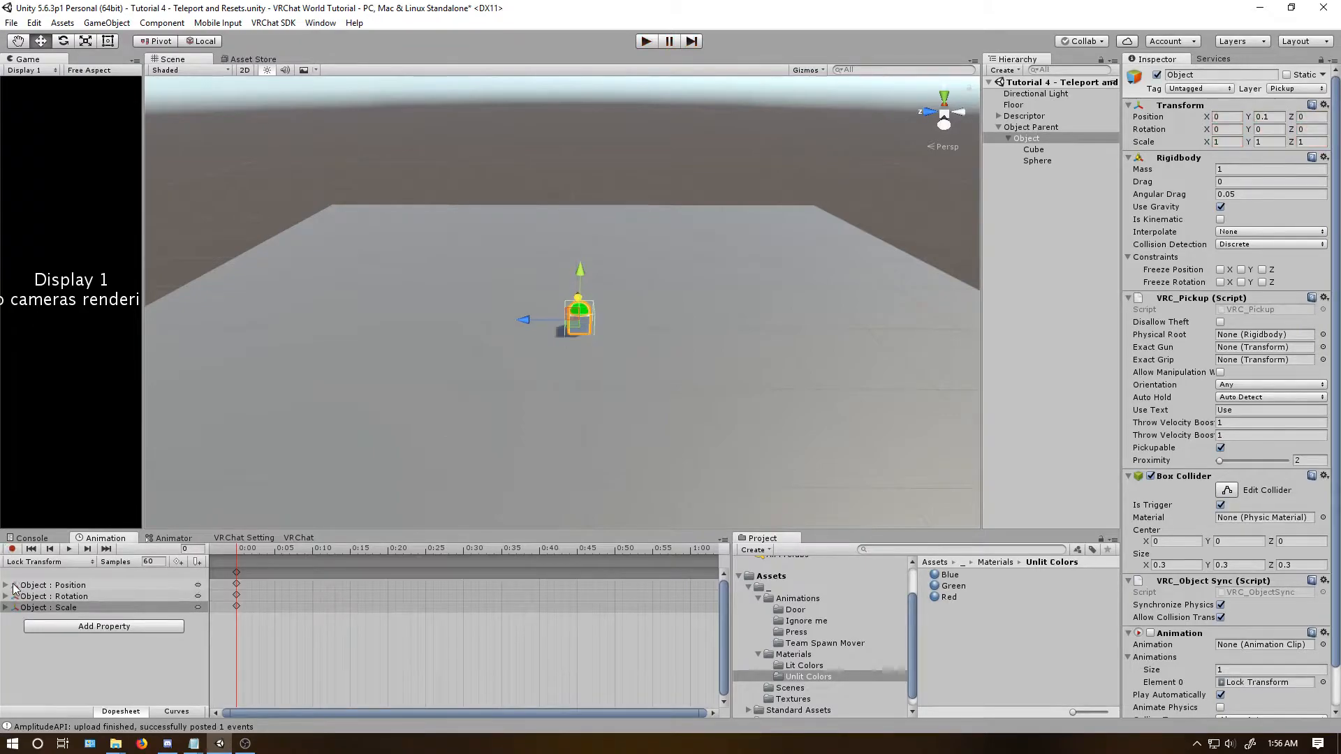
Check the keyed position, rotation and scale values of Object in the Lock Transform clip.
left_click(6, 585)
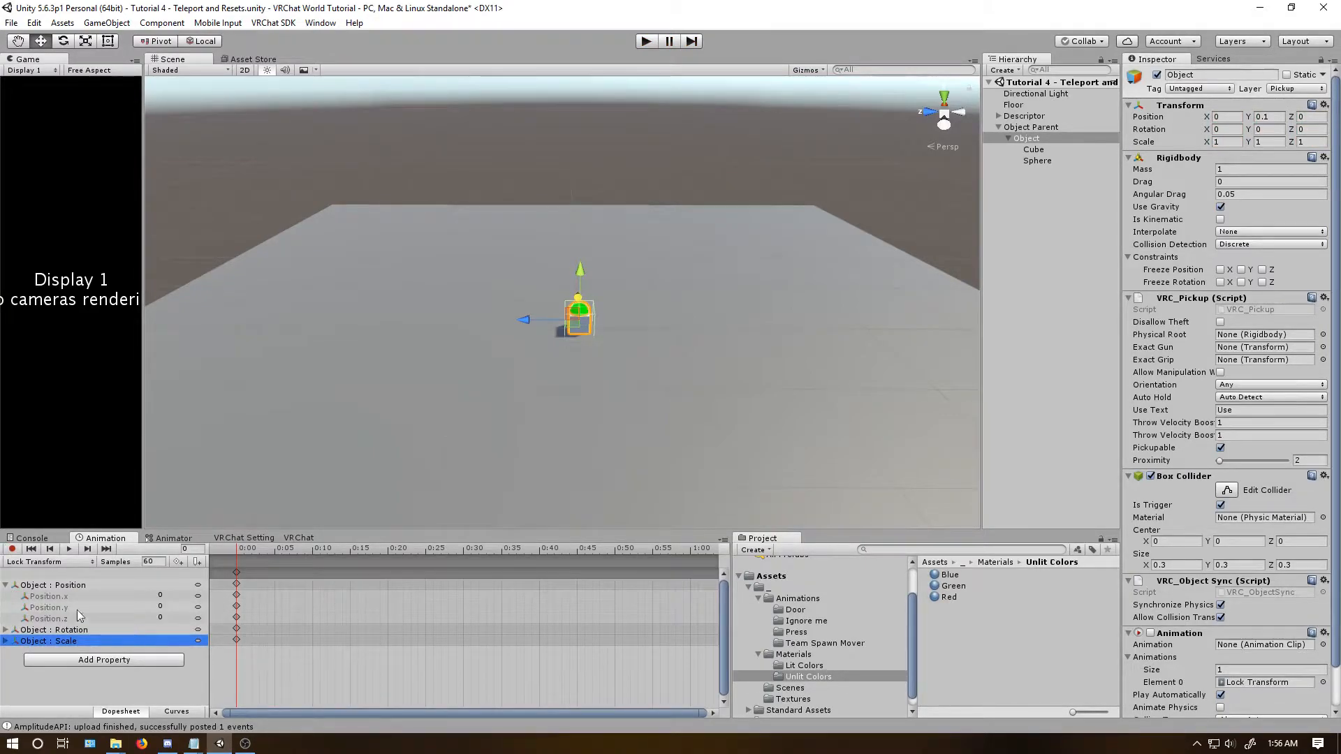
left_click(6, 585)
left_click(5, 596)
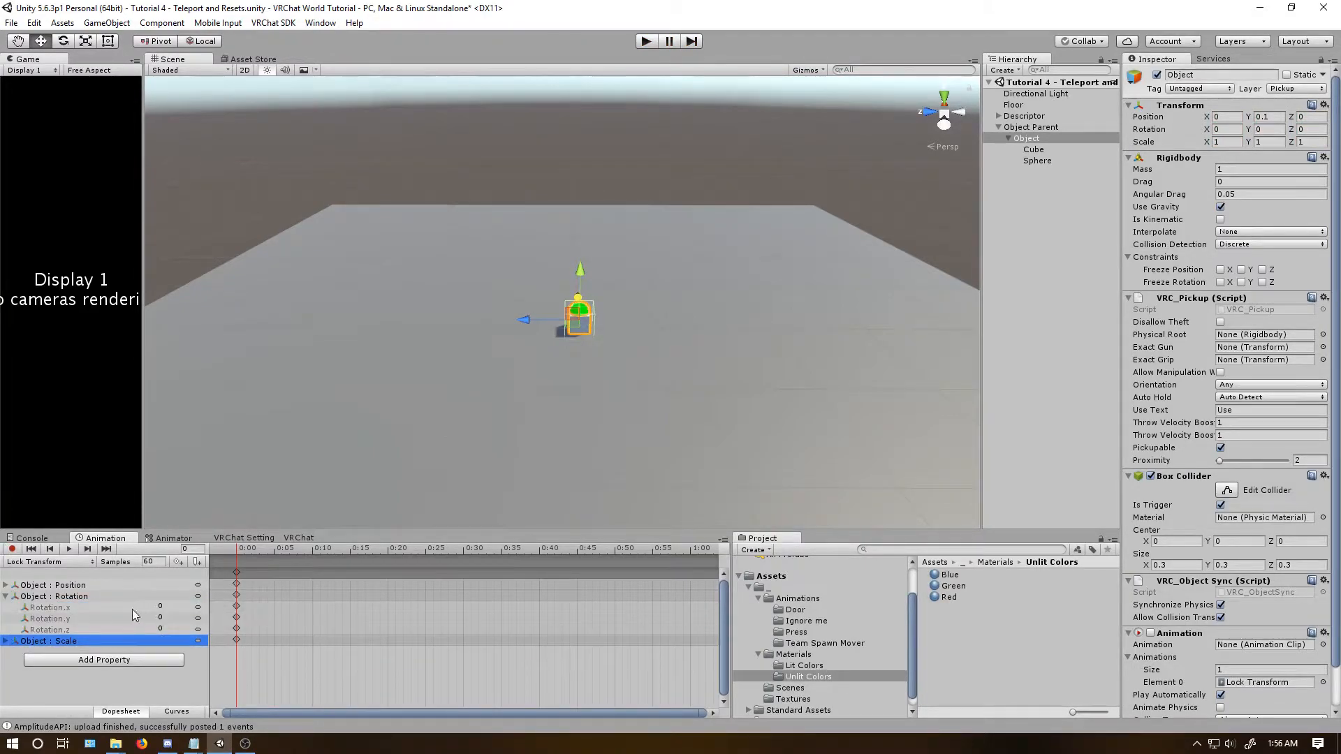
left_click(5, 596)
left_click(6, 608)
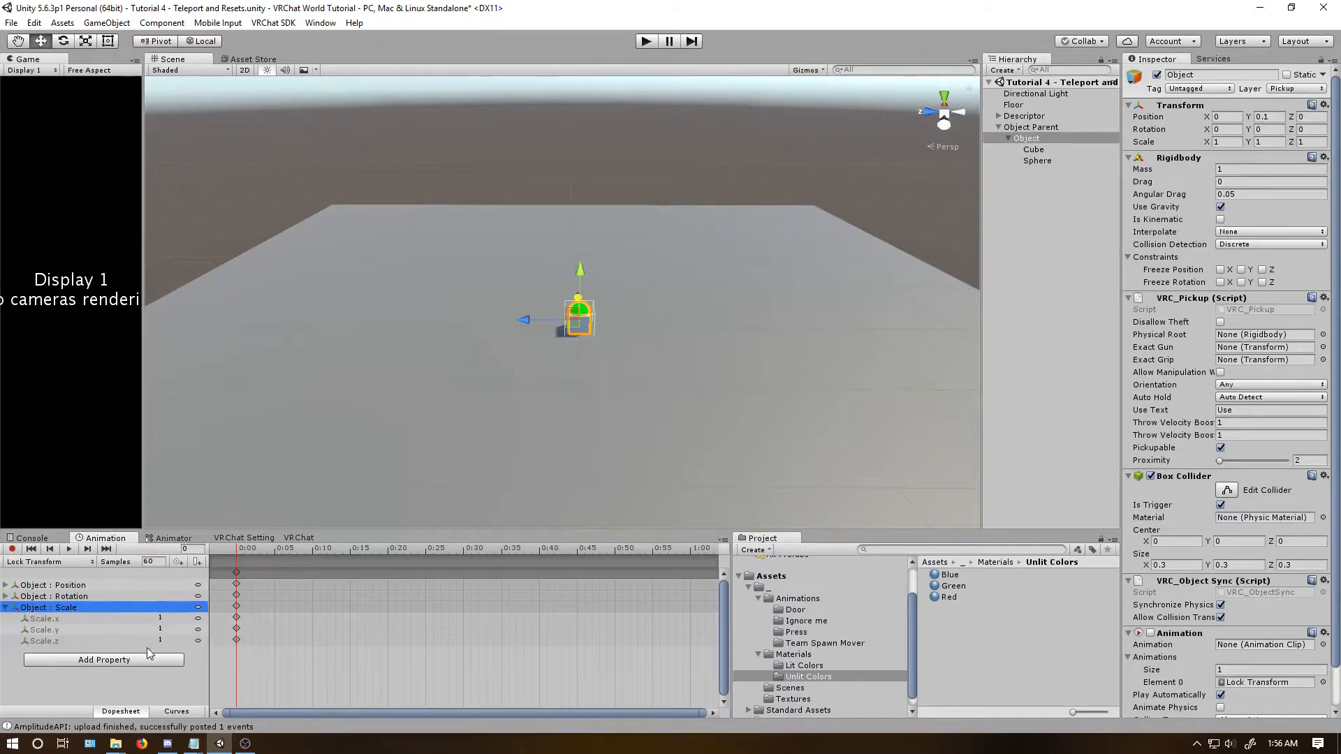
left_click(5, 607)
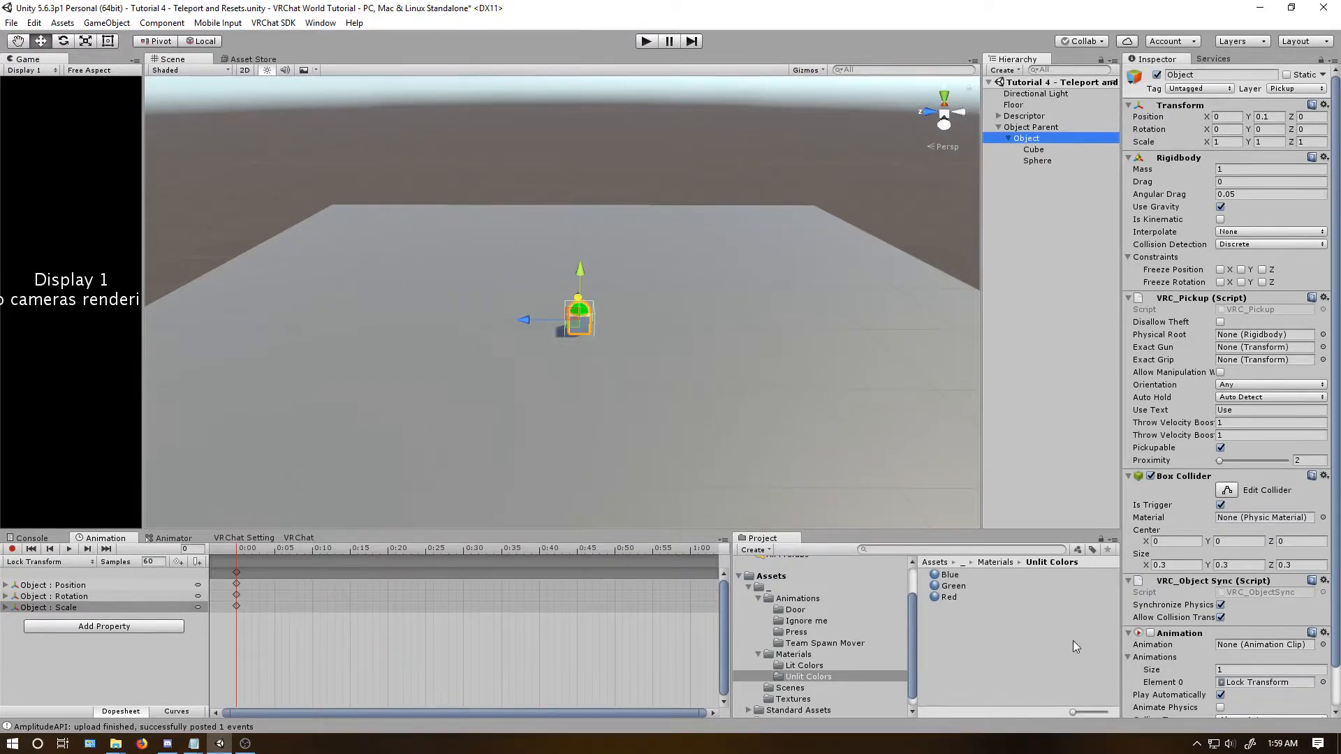
Assign the Lock Transform clip from the Press folder as the default clip of Object's Animation component.
left_click(1233, 646)
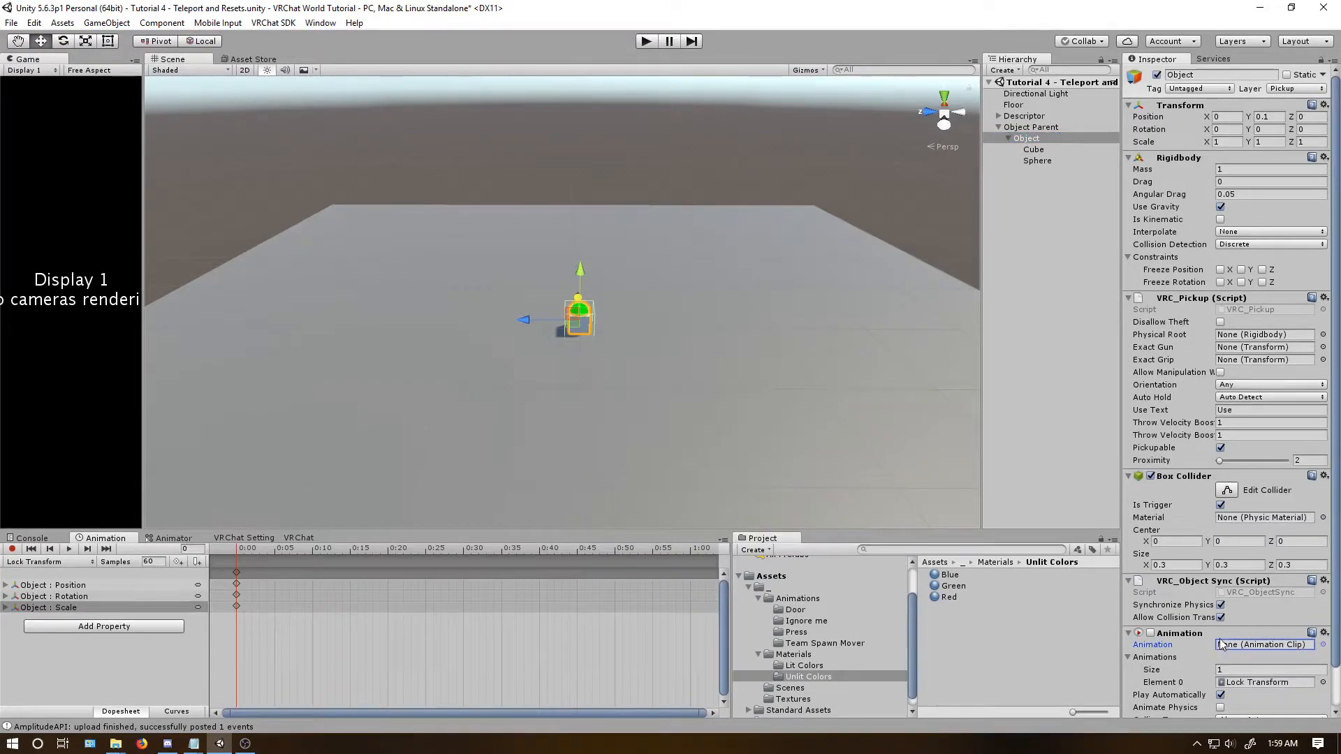
left_click(791, 633)
left_click_drag(972, 575, 1257, 645)
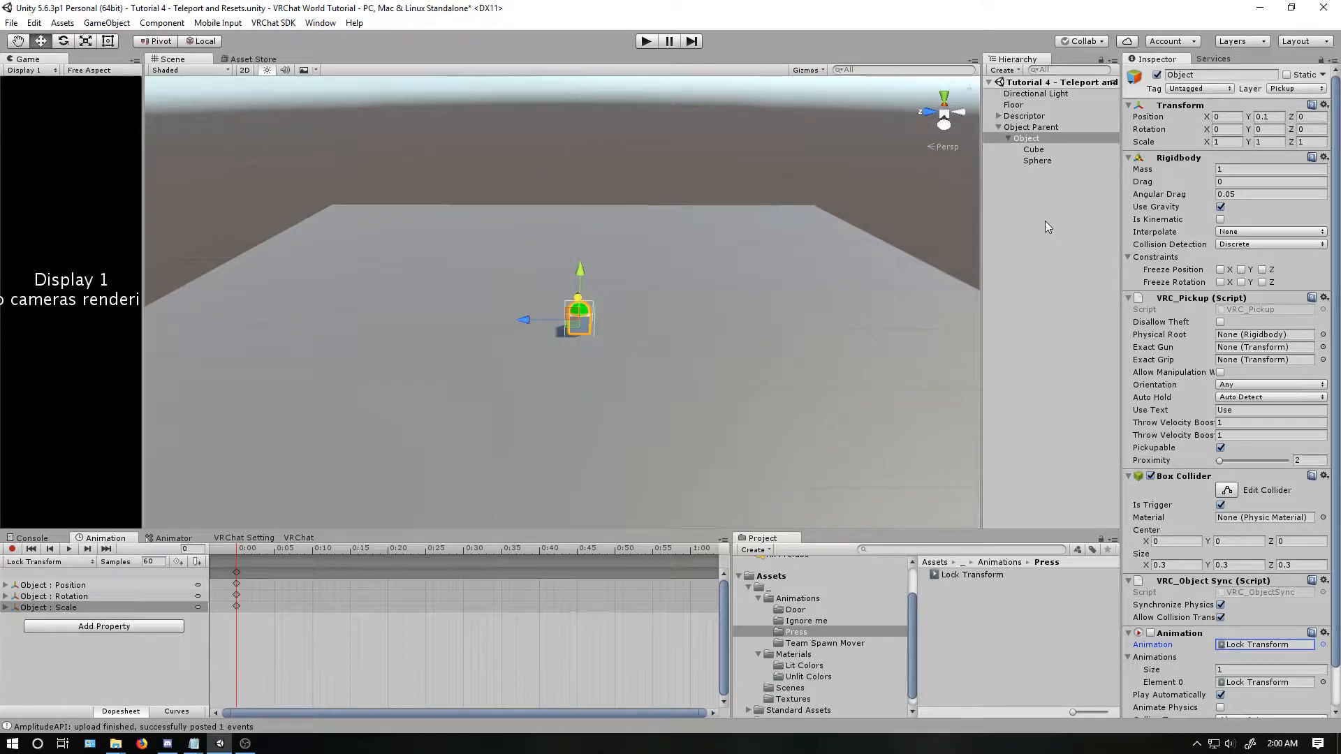
Create an empty child object under Object Parent and name it Teleportation points.
left_click(1039, 127)
right_click(1041, 127)
left_click(1088, 245)
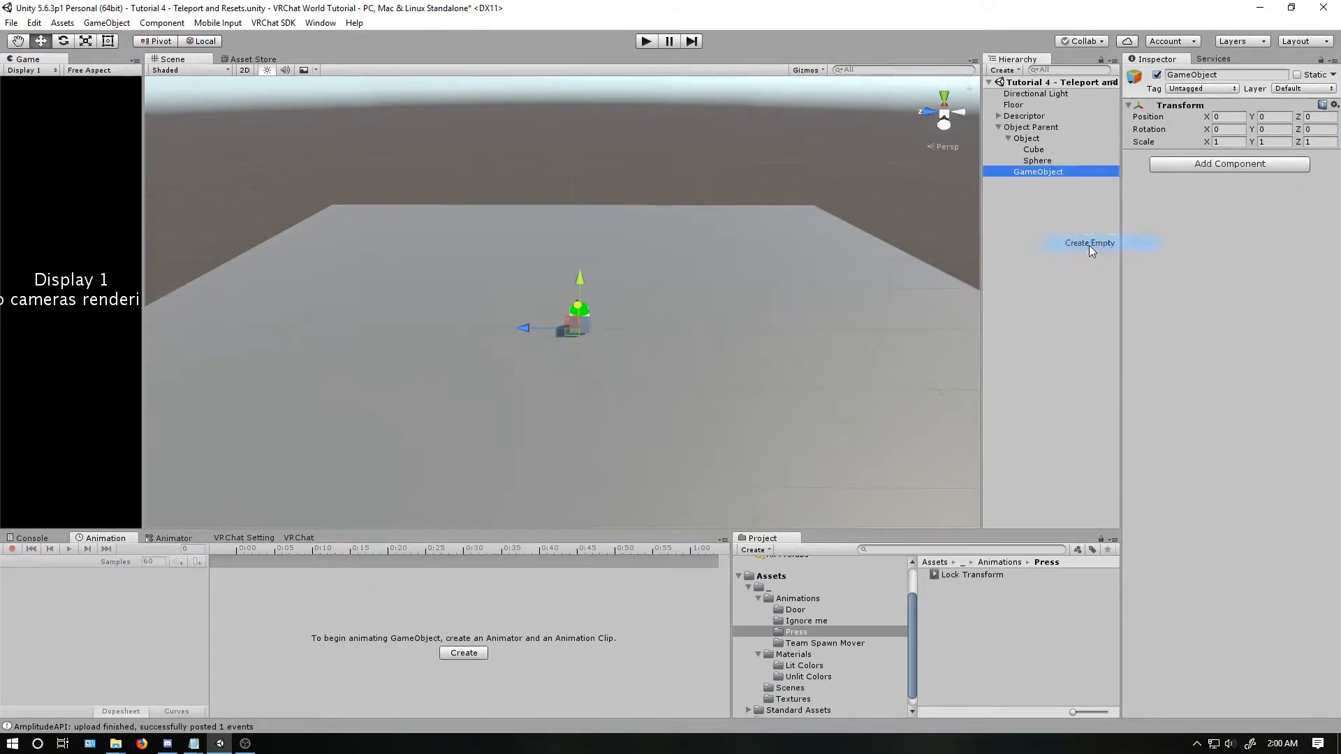
left_click(1052, 171)
type("Teleportation points")
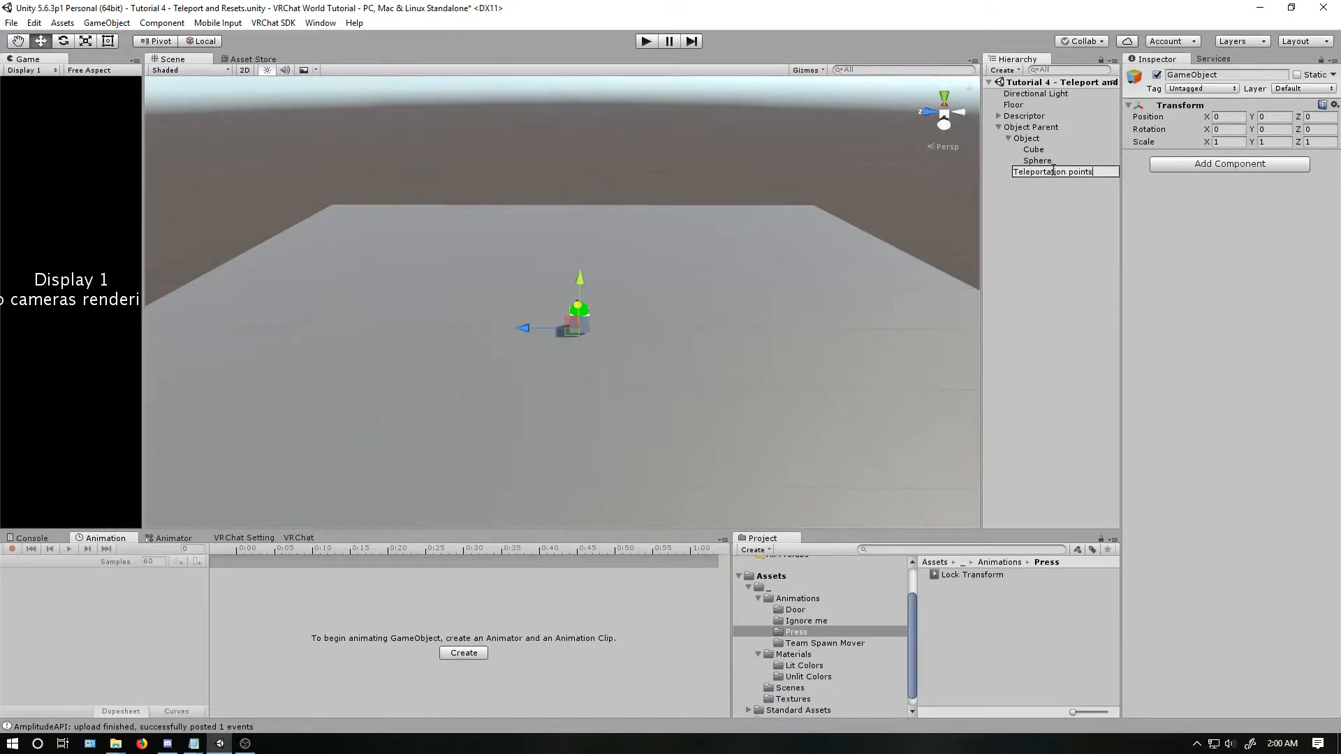
key("Return")
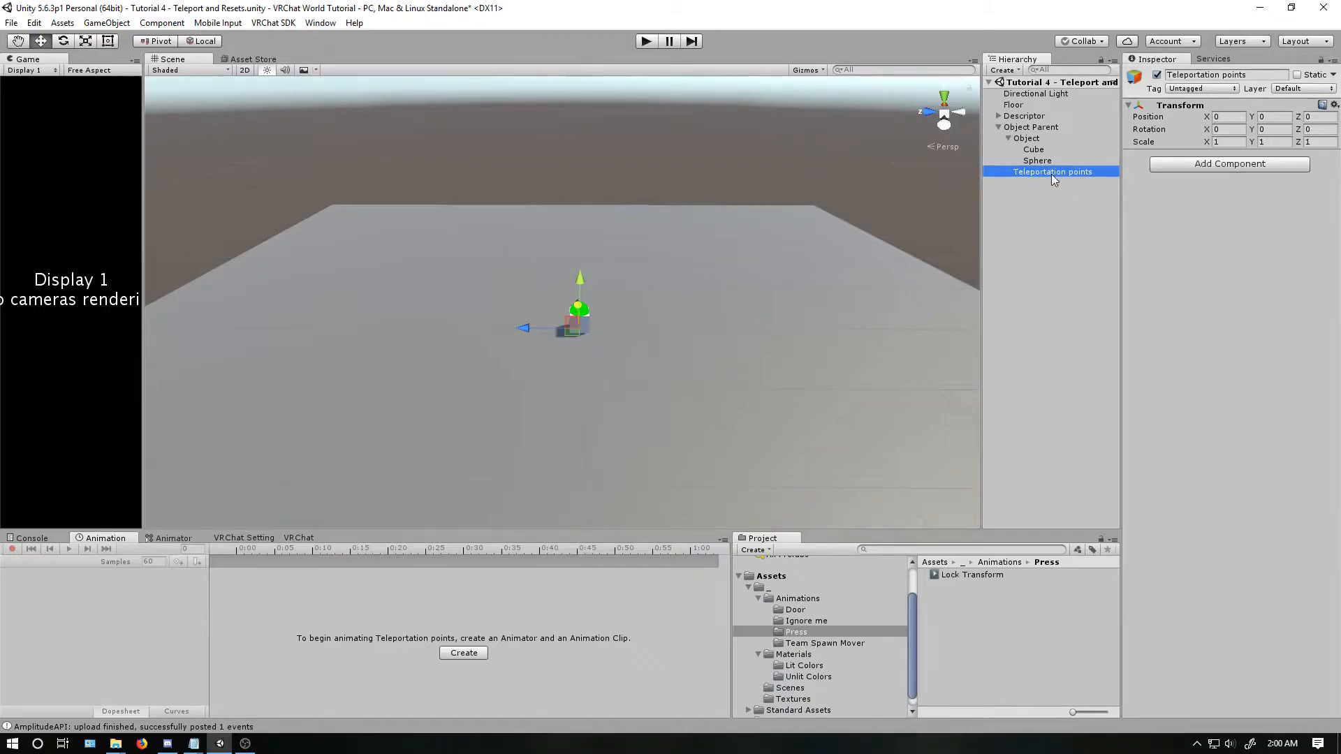
Create an empty child object under Teleportation points and name it TP1.
right_click(1050, 176)
left_click(1076, 279)
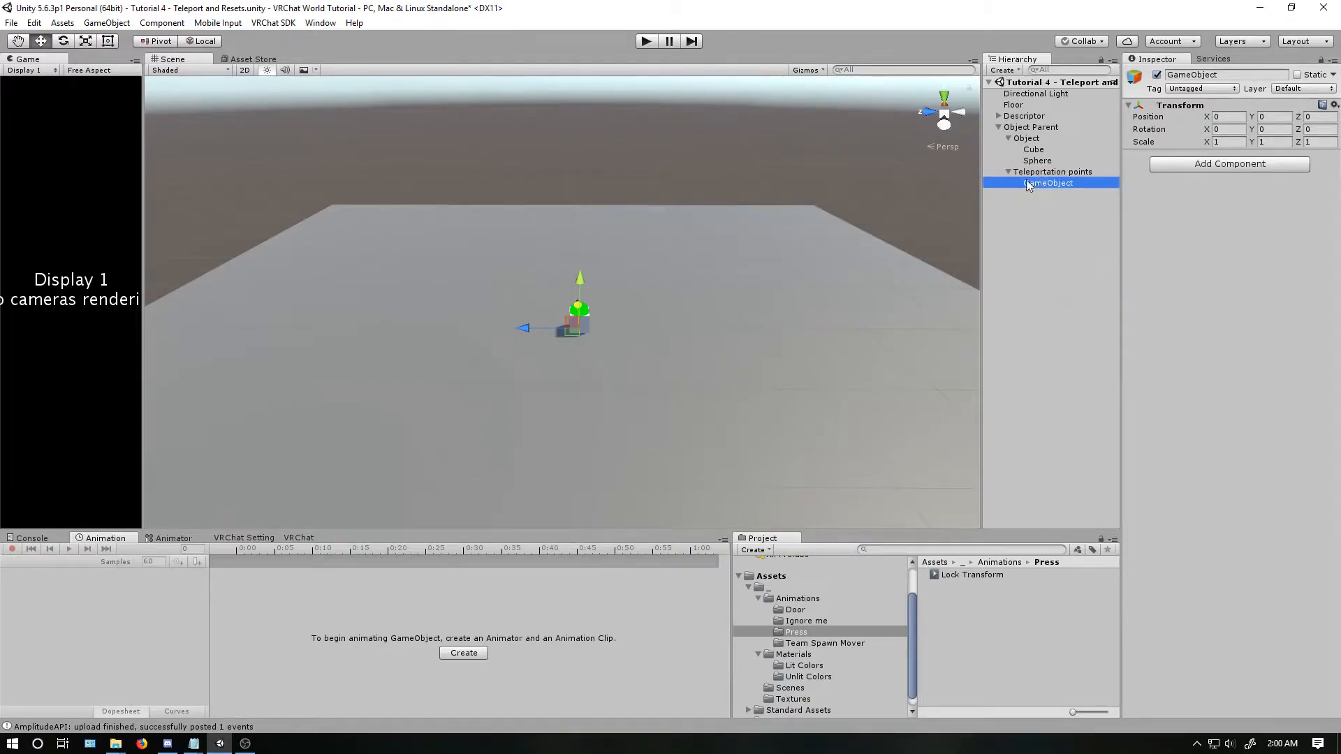
left_click(1043, 186)
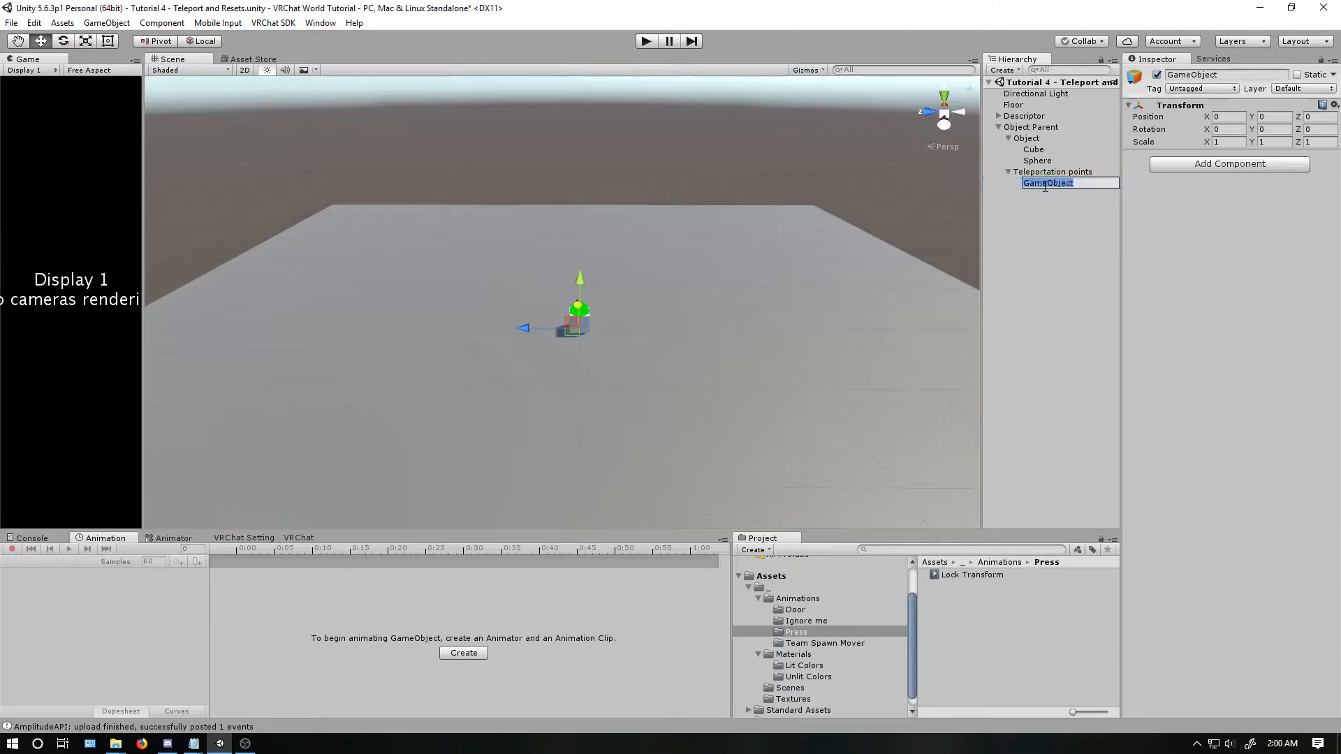
type("TP1")
key("Return")
Move TP1 away from the object to position X 2, Y 1, Z -2, near the floor's far corner.
left_click_drag(539, 313, 663, 400, "alt")
left_click_drag(615, 316, 692, 81)
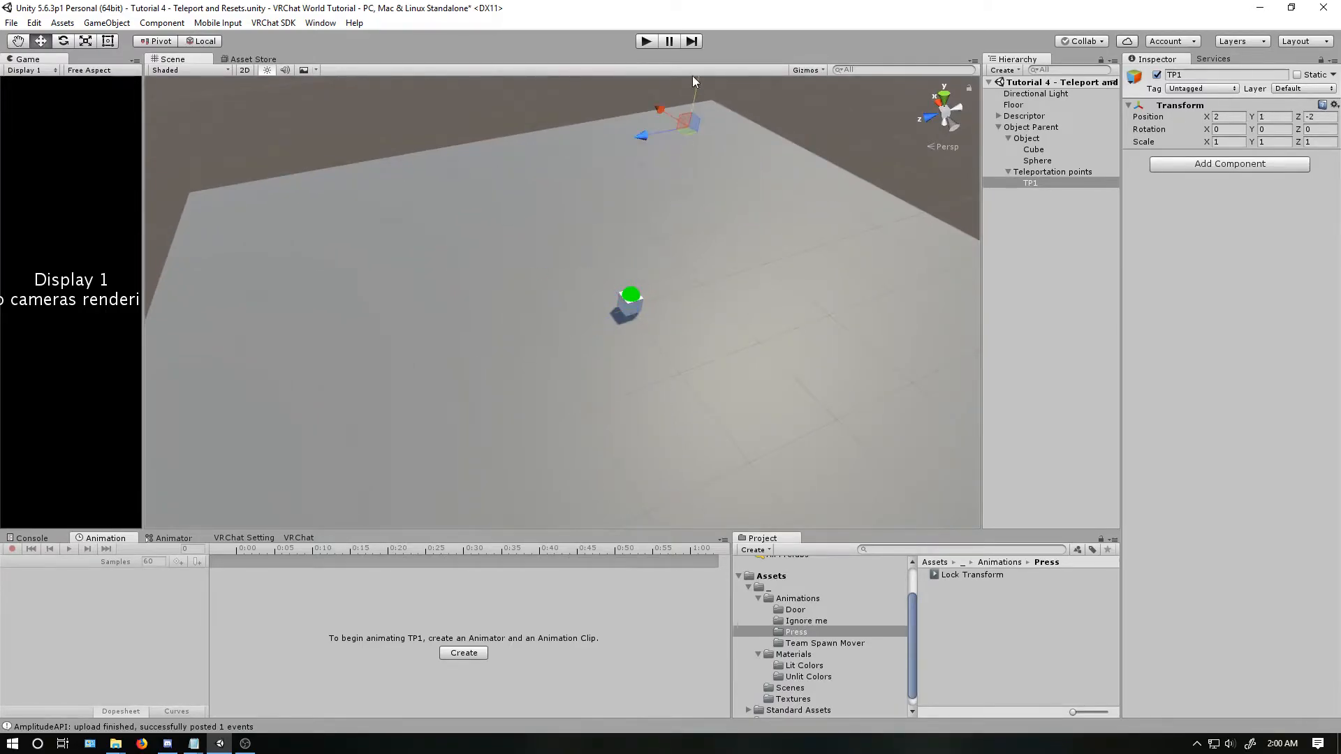
right_click_drag(700, 196, 704, 153)
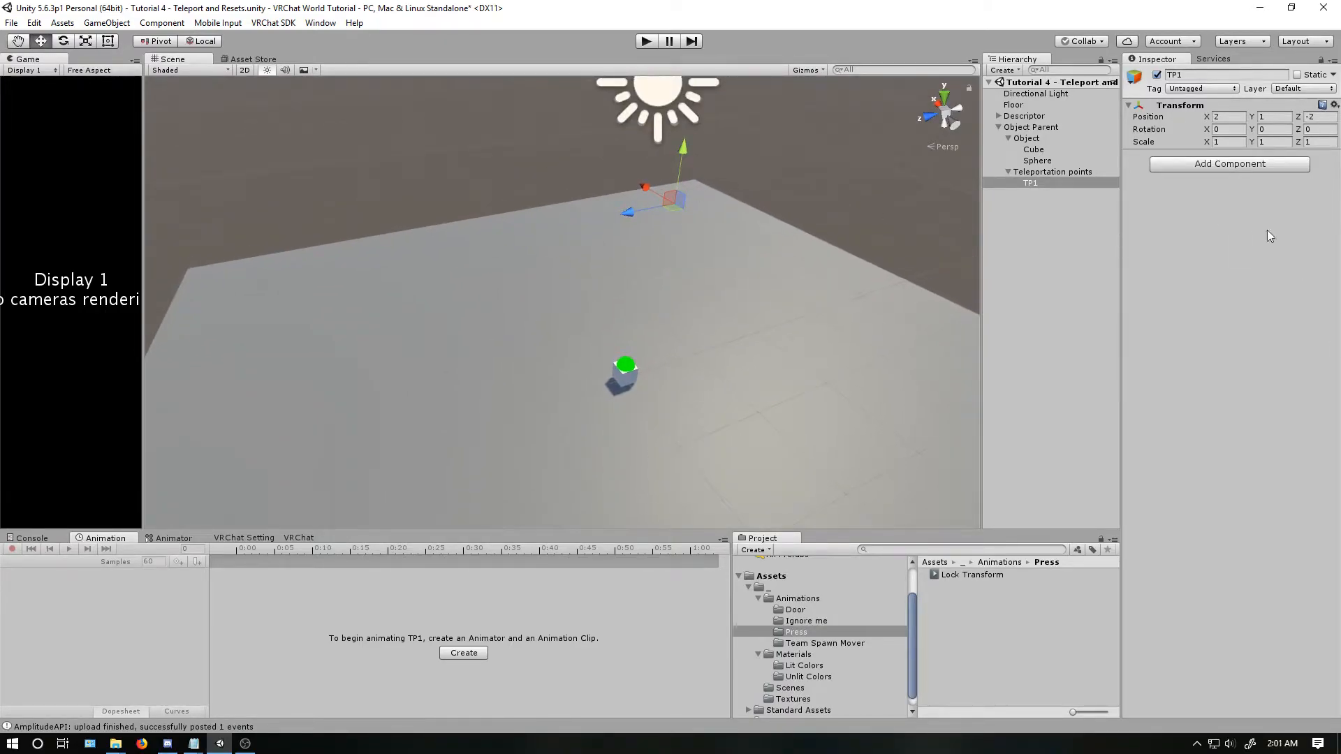
Add an Animator component to TP1.
left_click(1237, 165)
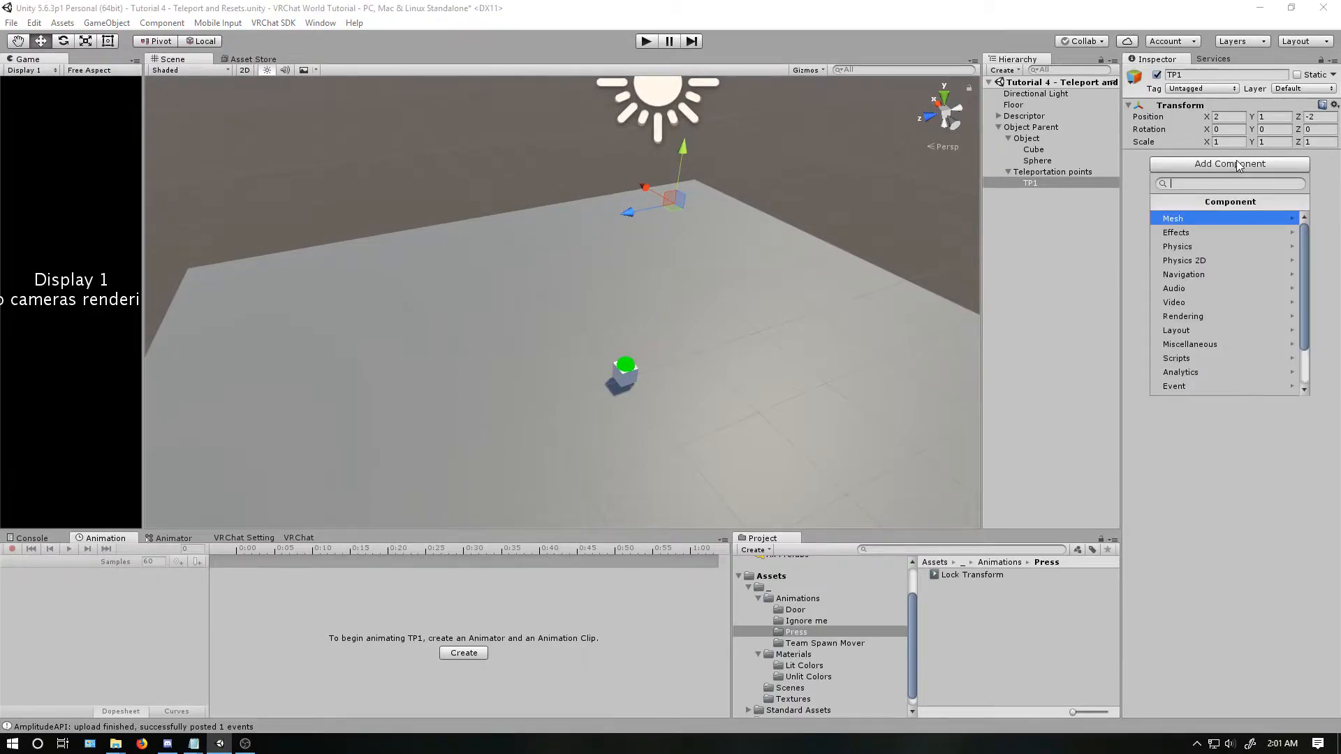
type("an")
key("Down")
key("Down")
key("Return")
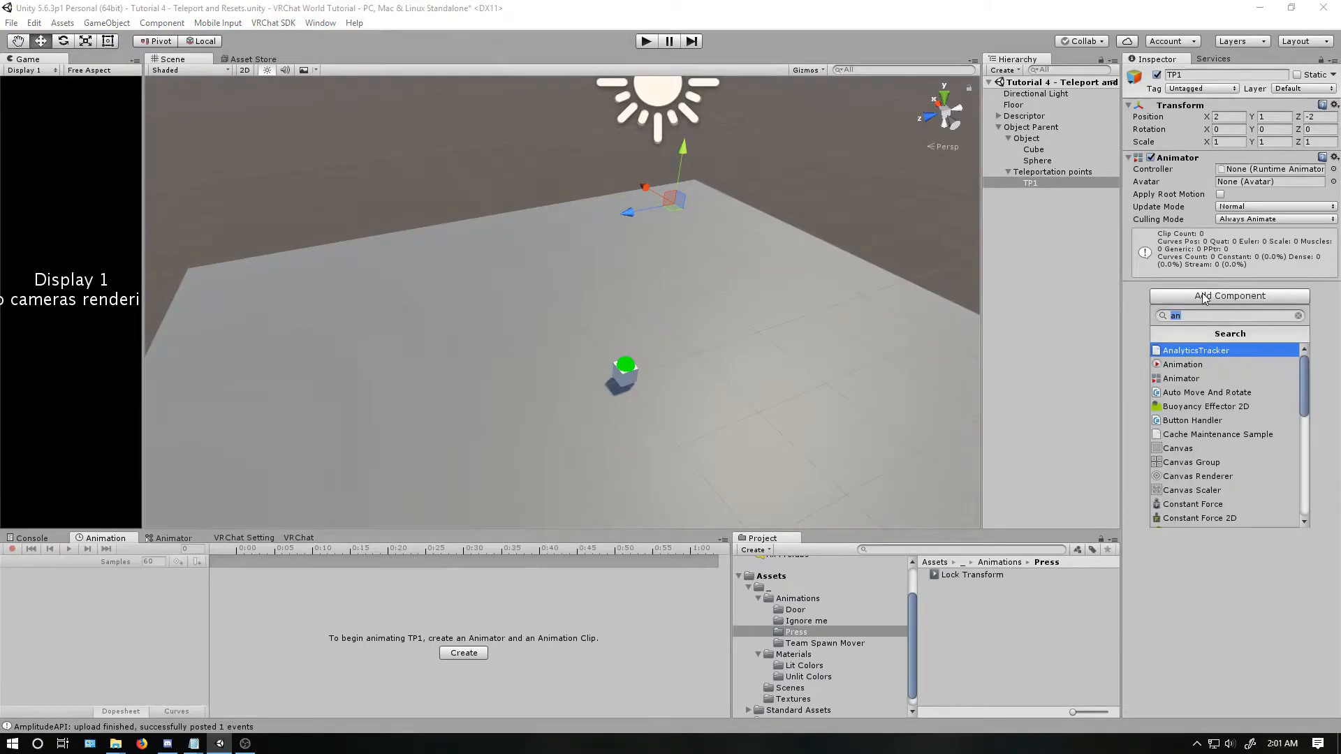
Add a Button script component to TP1 and add an empty entry to its On Click list.
type("butto")
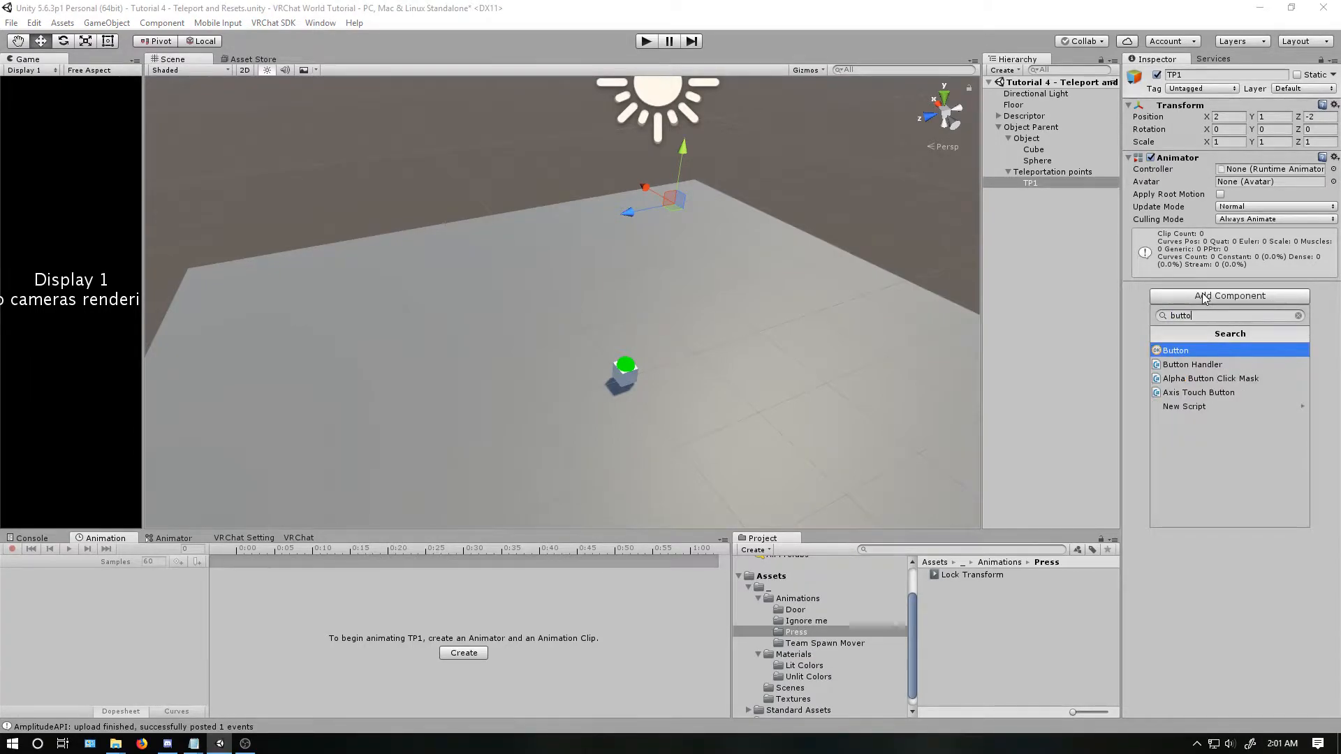
key("Return")
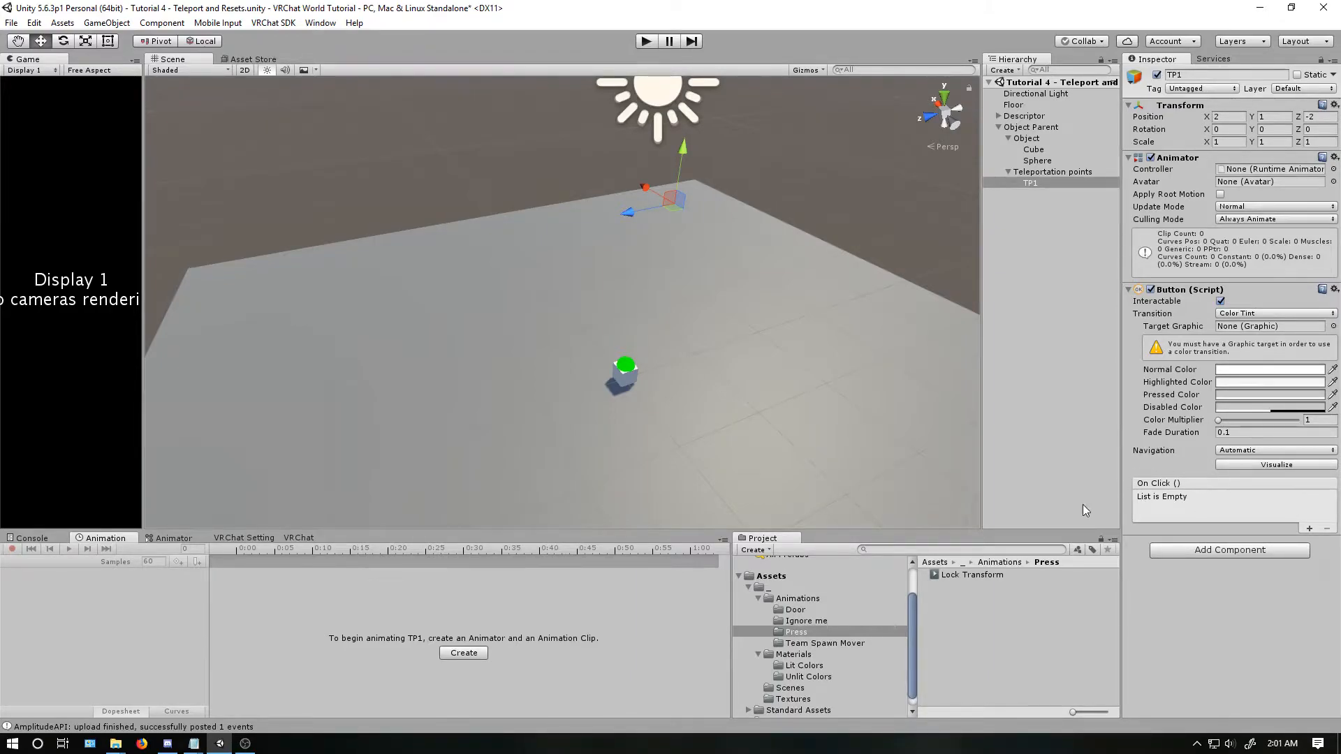
left_click(1309, 529)
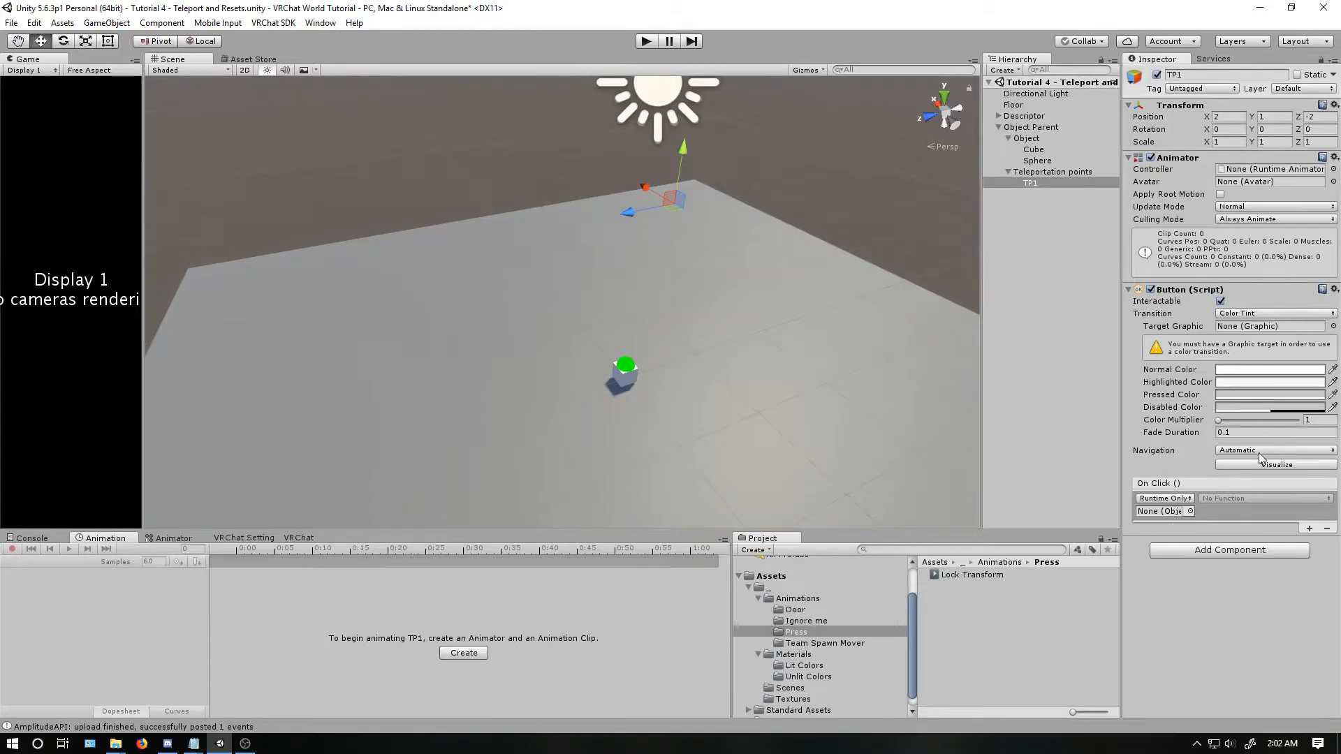
Create an Animator Controller named Press Controller in the Press folder and assign it to TP1's Animator.
left_click(1269, 170)
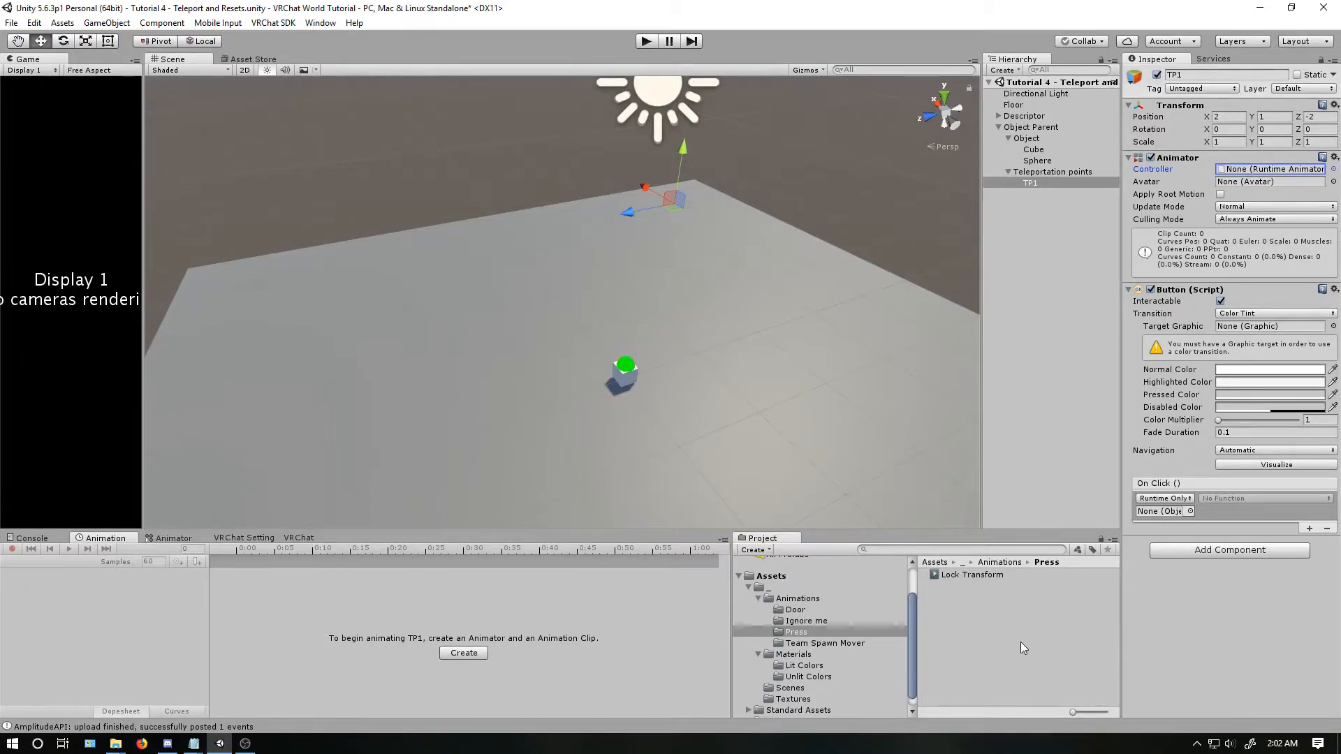
right_click(997, 609)
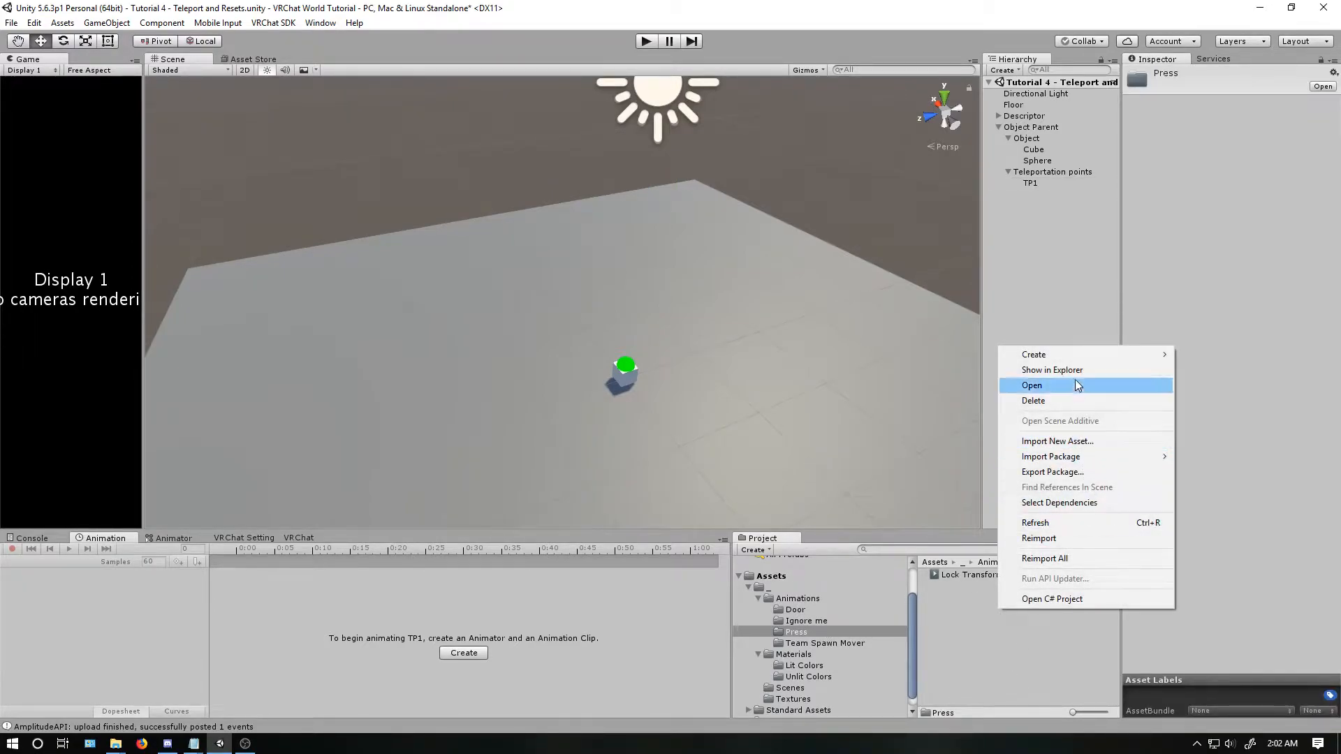
mouse_move(1075, 356)
left_click(1216, 583)
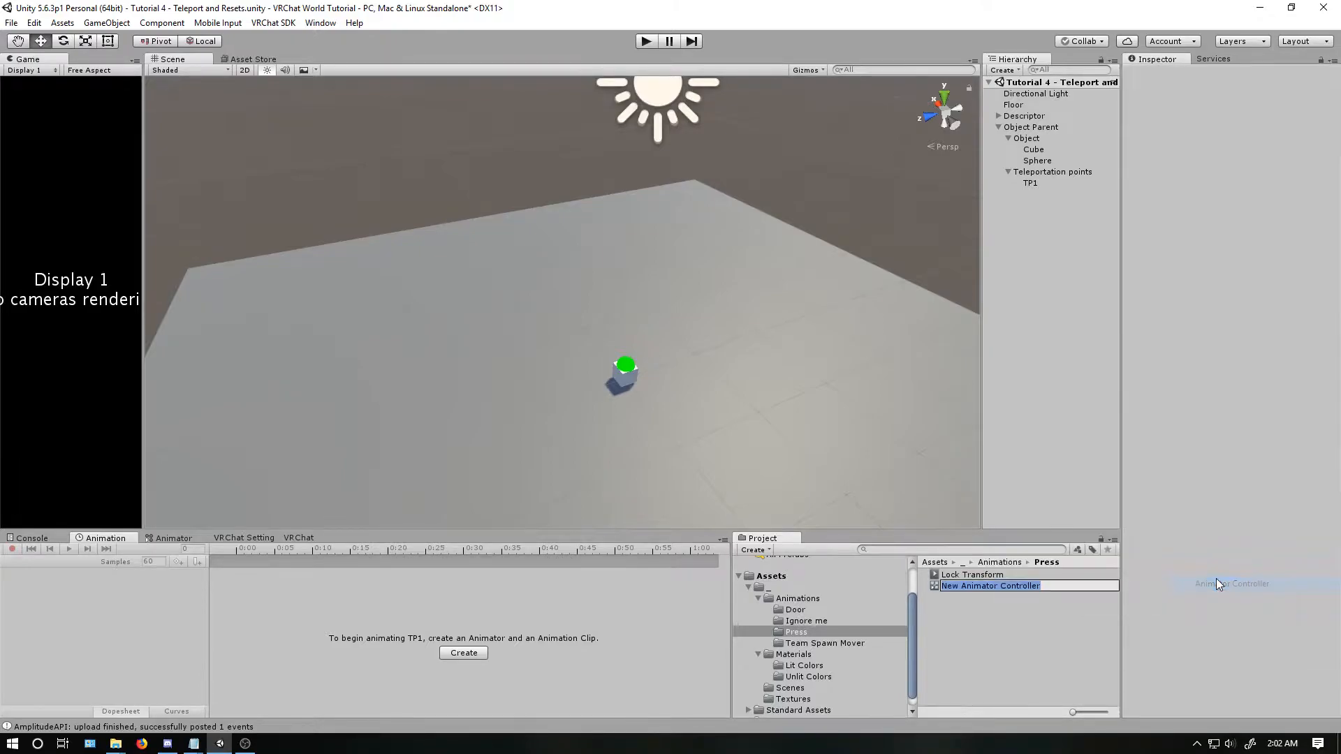
type("Press Controller")
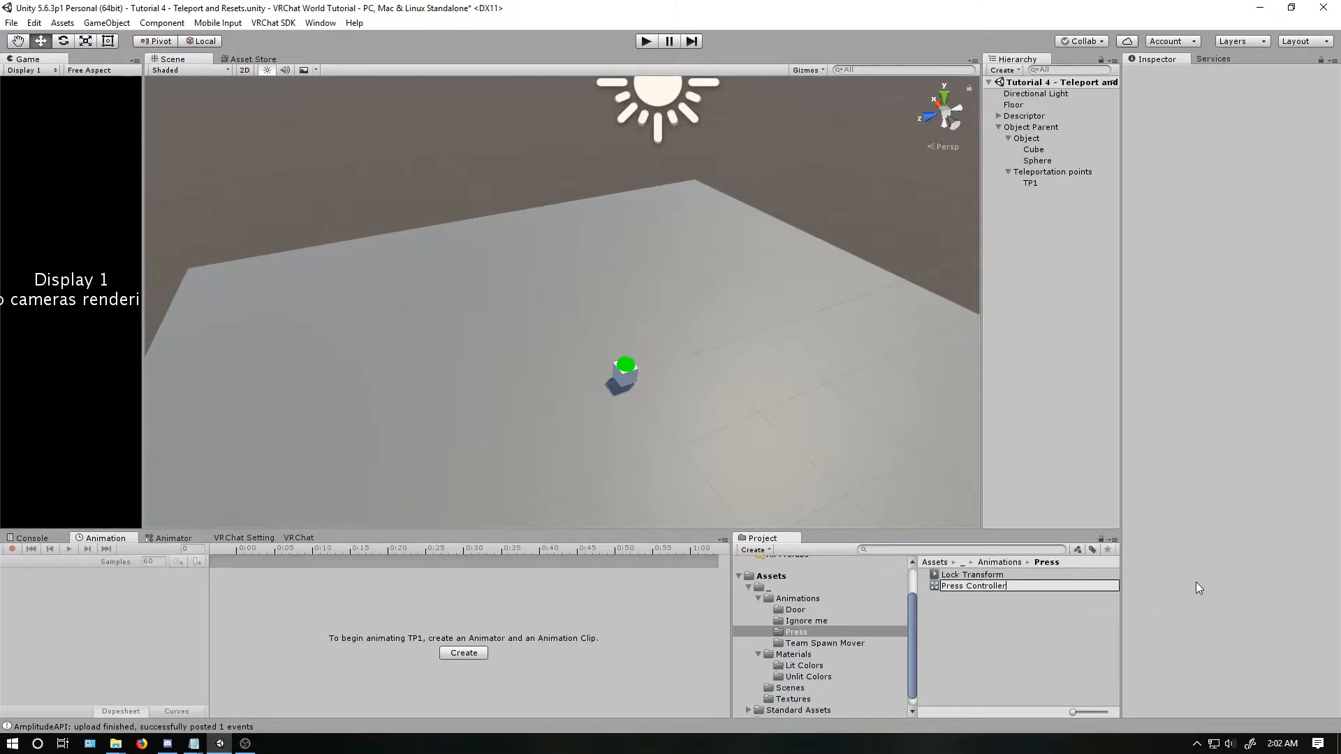
key("Return")
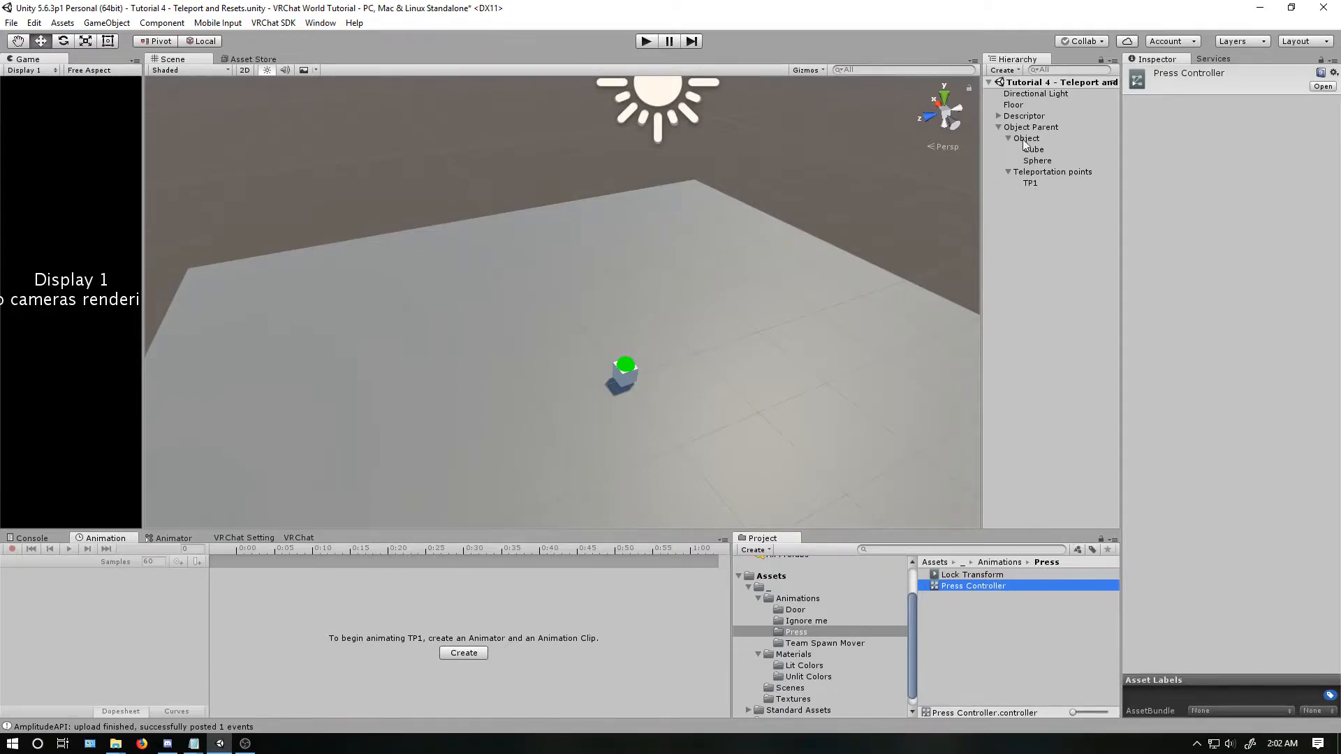
left_click_drag(1003, 570, 1031, 183)
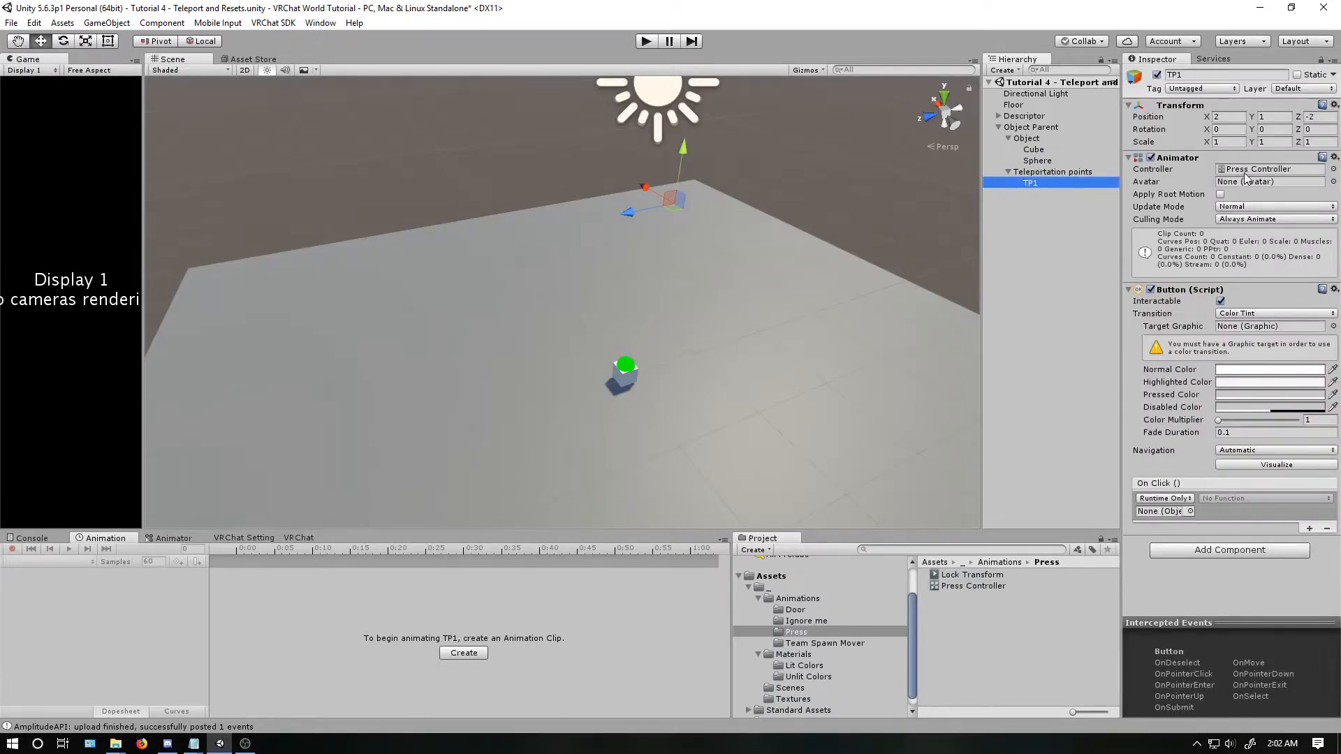
Create an animation clip for TP1 and save it as Press in the Press folder.
left_click(451, 653)
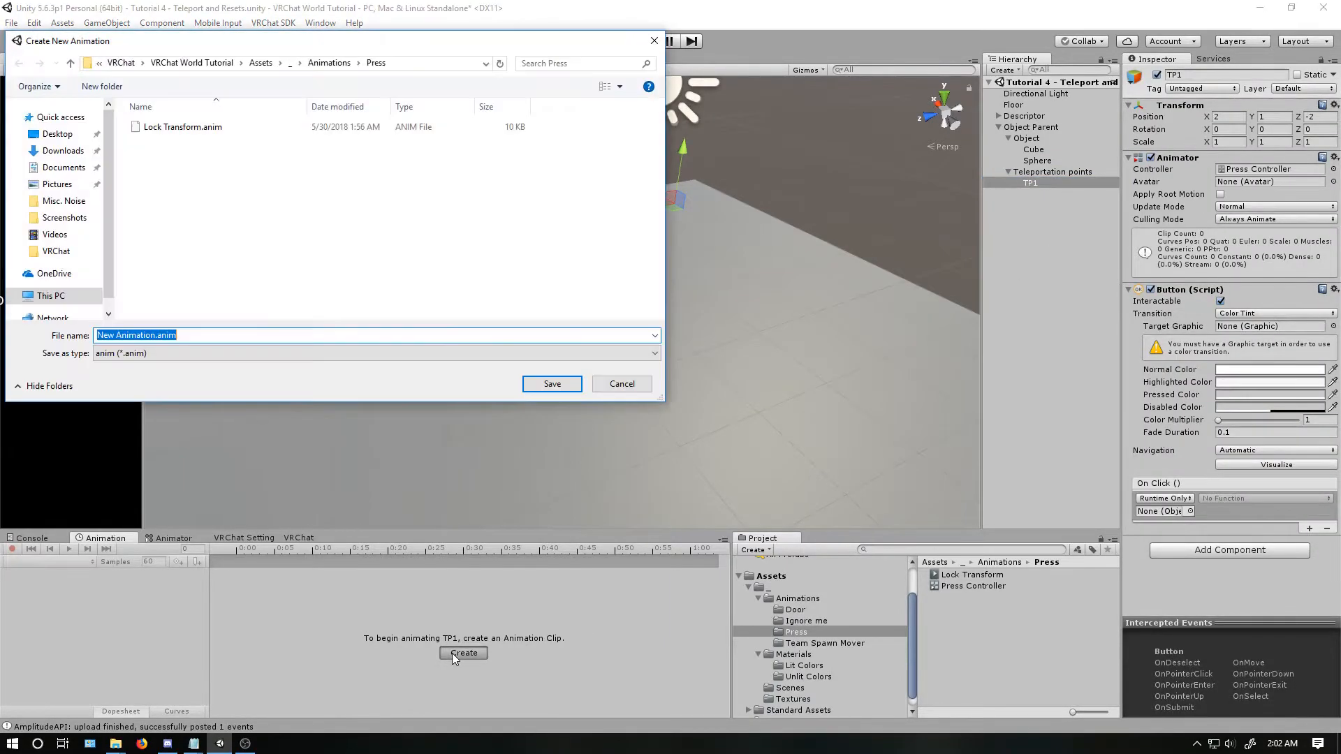
type("Press")
key("Return")
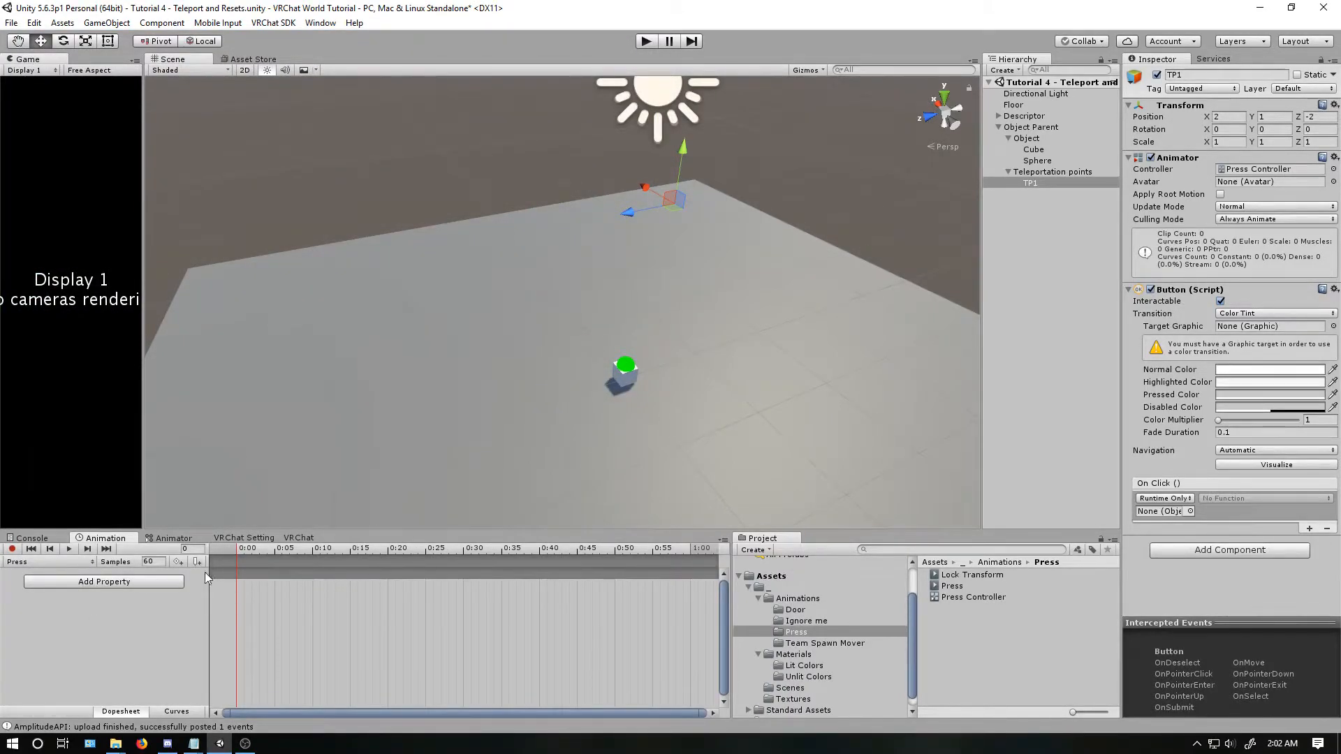
Add an animation event at the start of the Press clip and set its function to Press ( ).
right_click(237, 560)
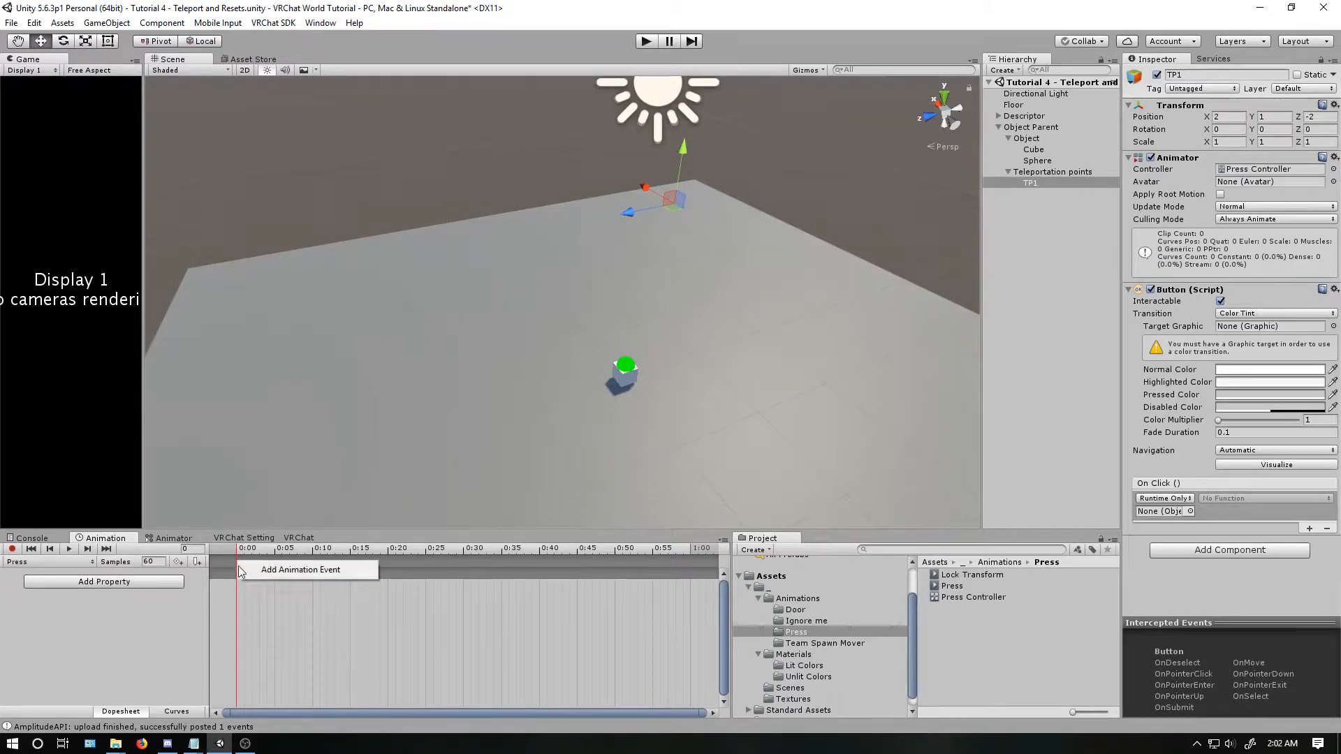
left_click(262, 573)
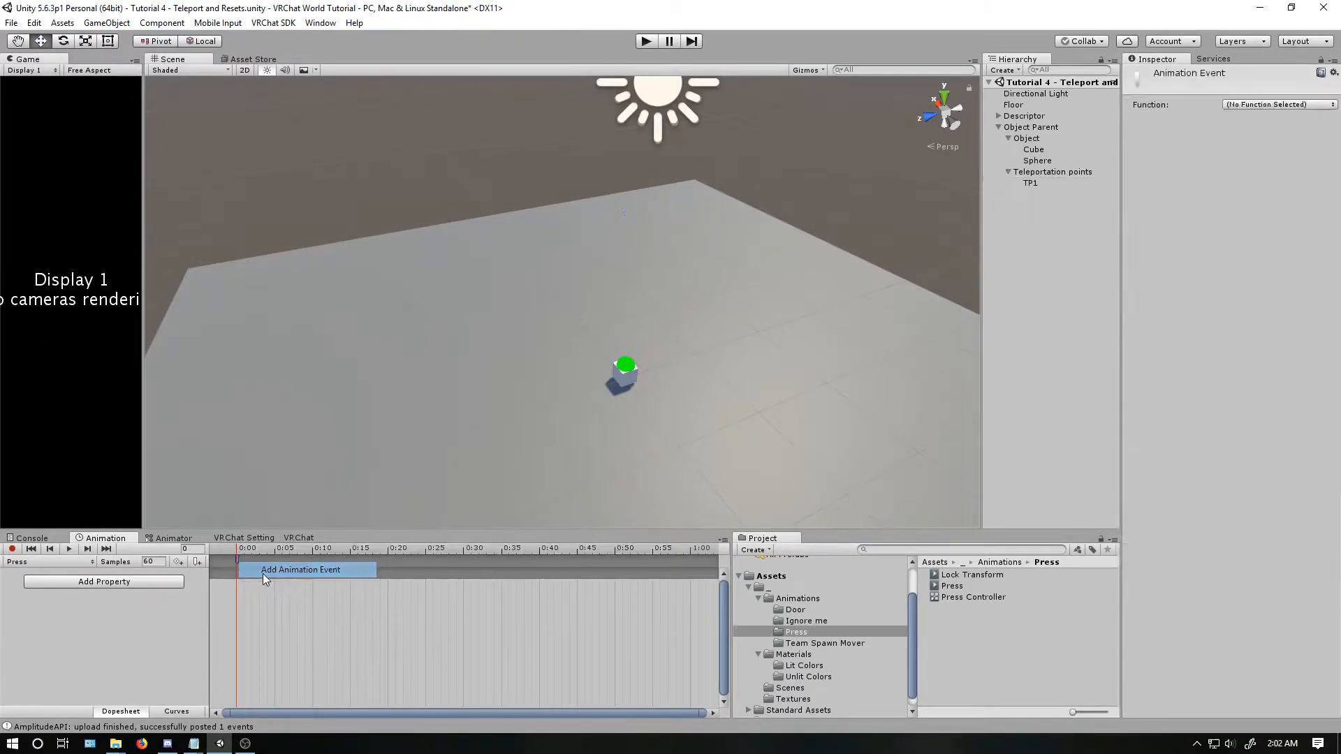
left_click(1242, 104)
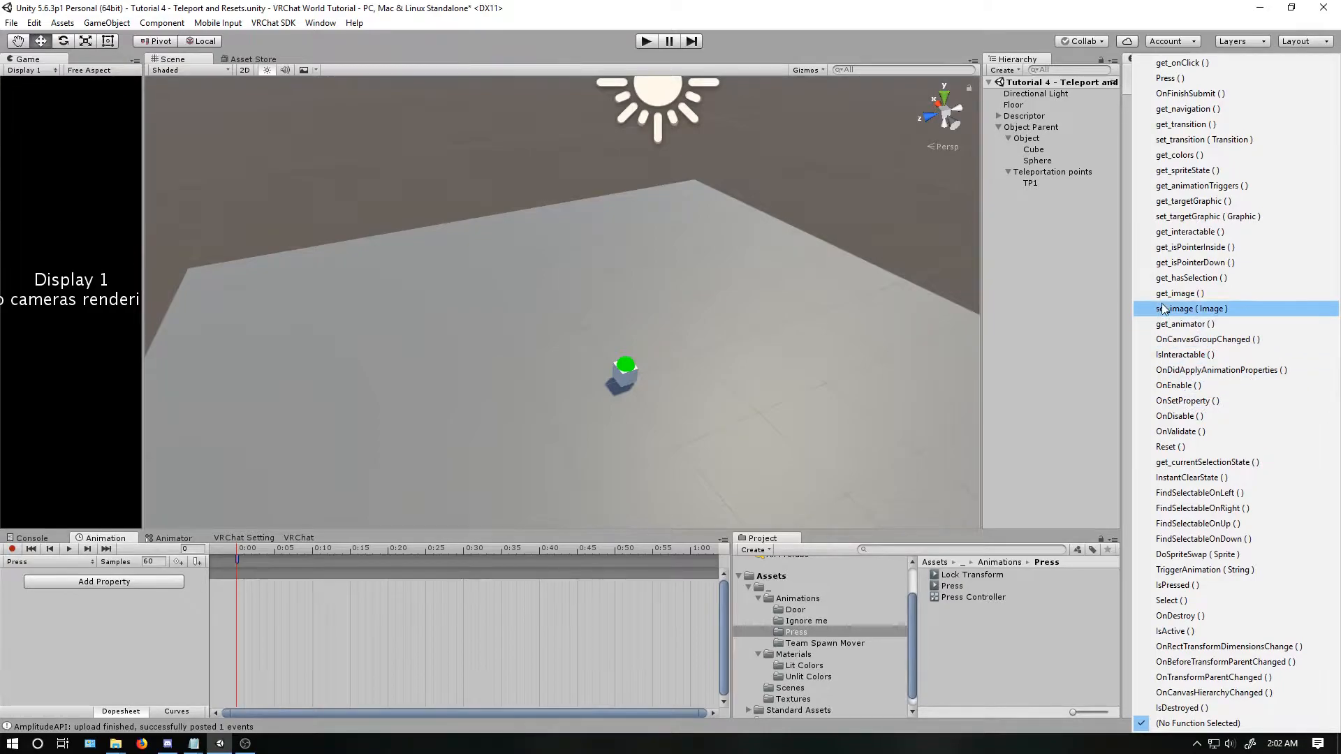
left_click(1170, 79)
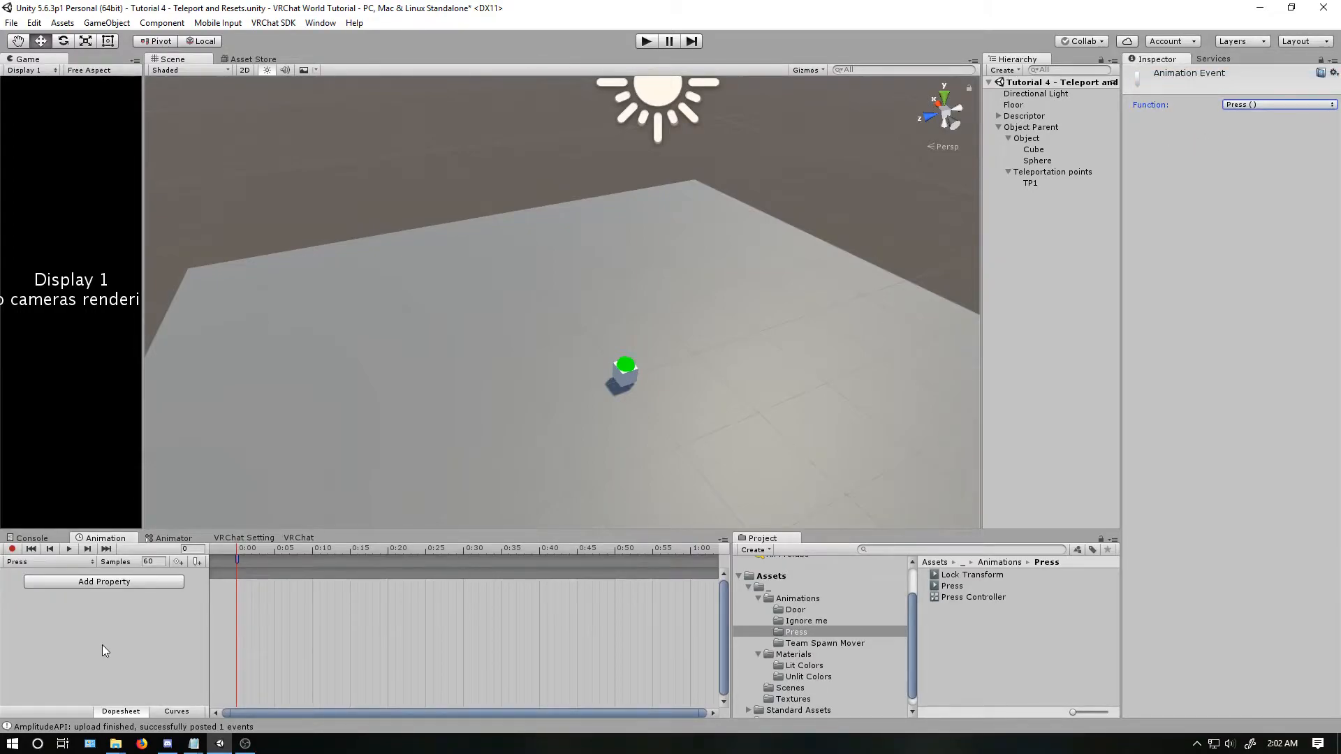
Add three more empty entries to the On Click list of TP1's Button component.
left_click(1030, 183)
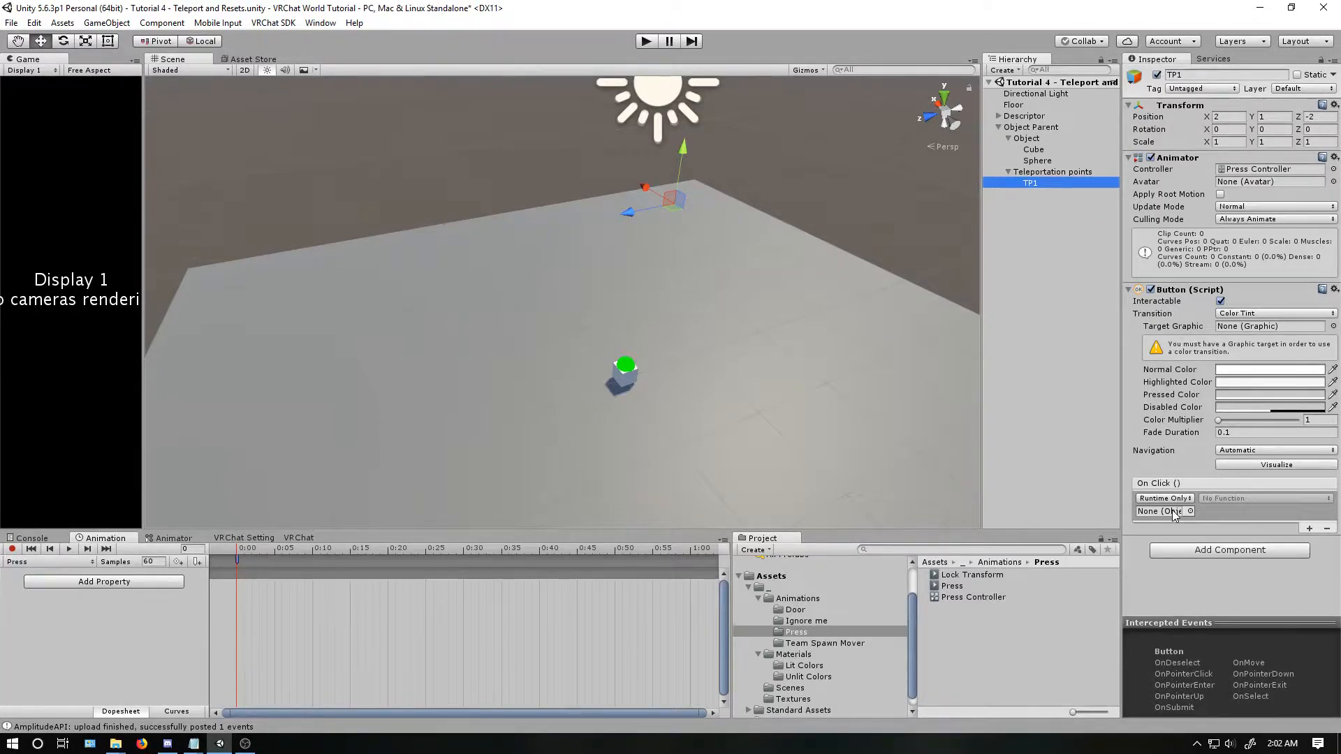
left_click(1308, 529)
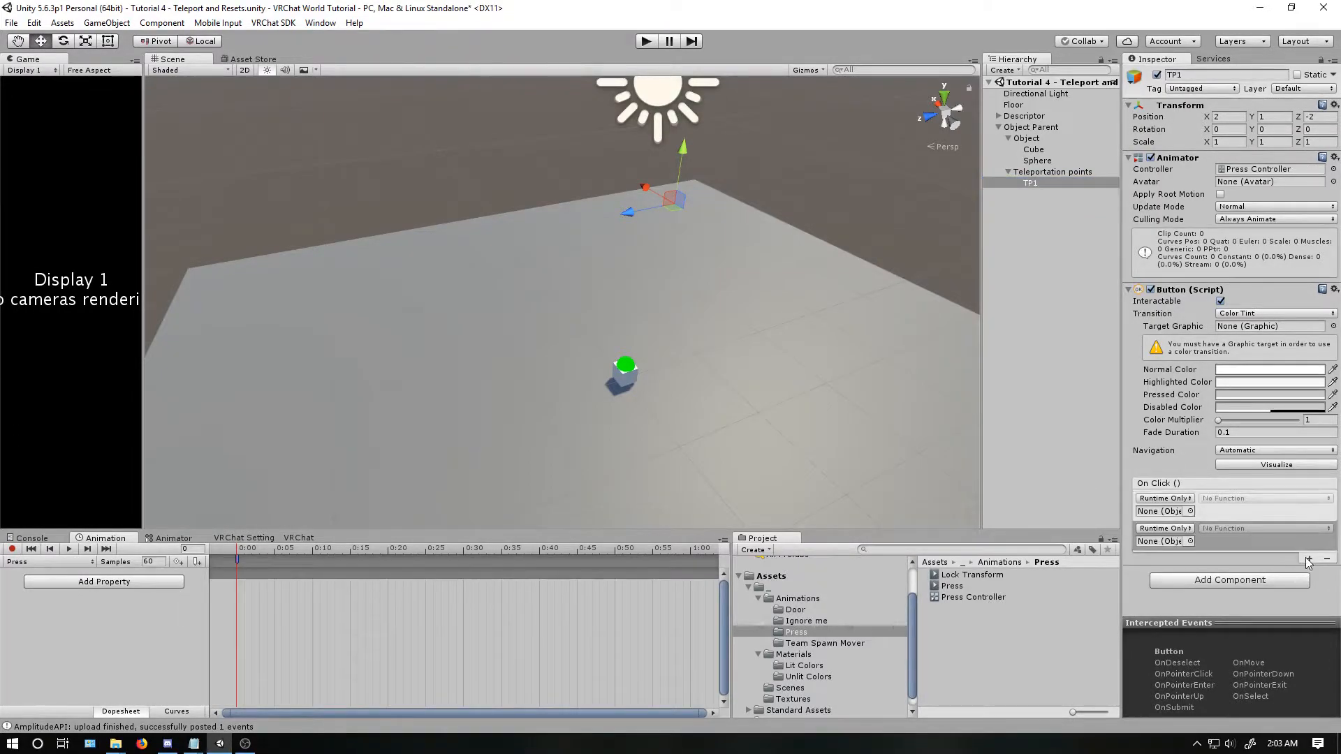
left_click(1309, 559)
left_click(1303, 590)
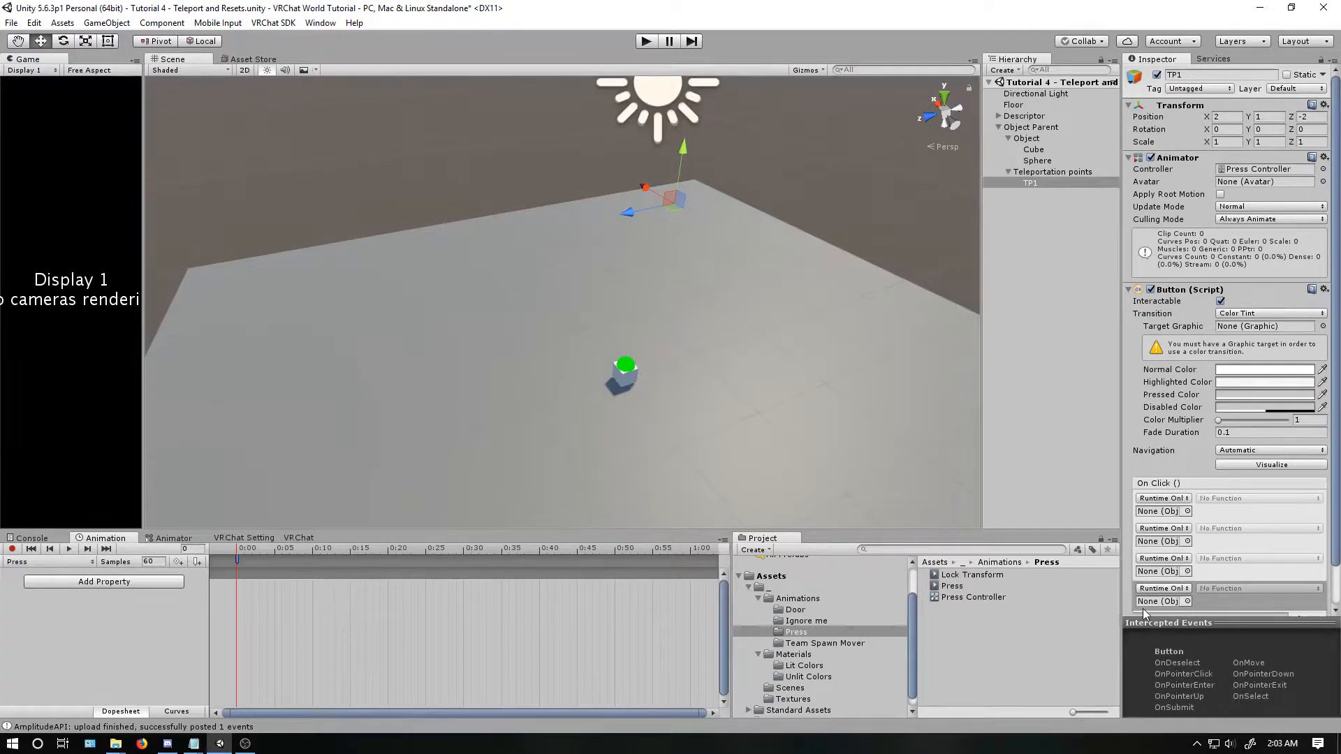
Make TP1's first On Click entry call Transform.SetParent on Object, with TP1 as the new parent.
left_click_drag(1026, 138, 1171, 515)
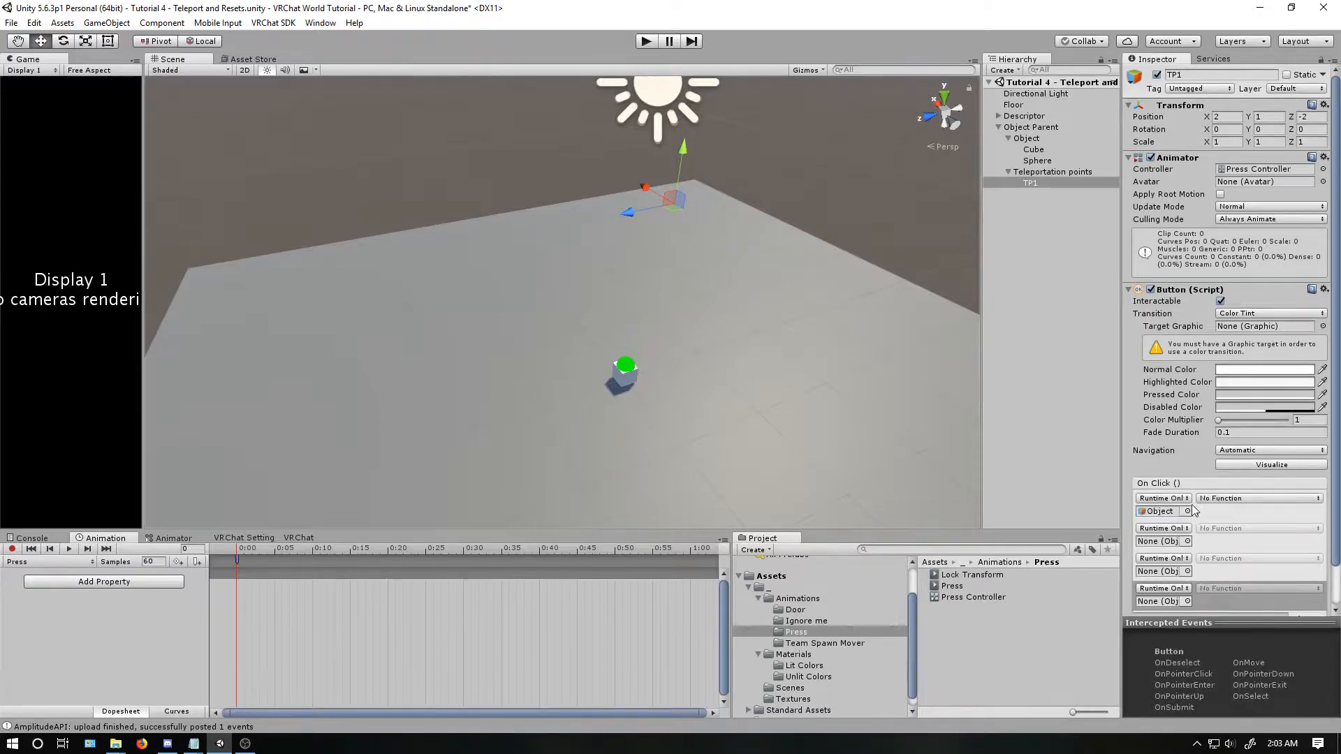
left_click(1218, 499)
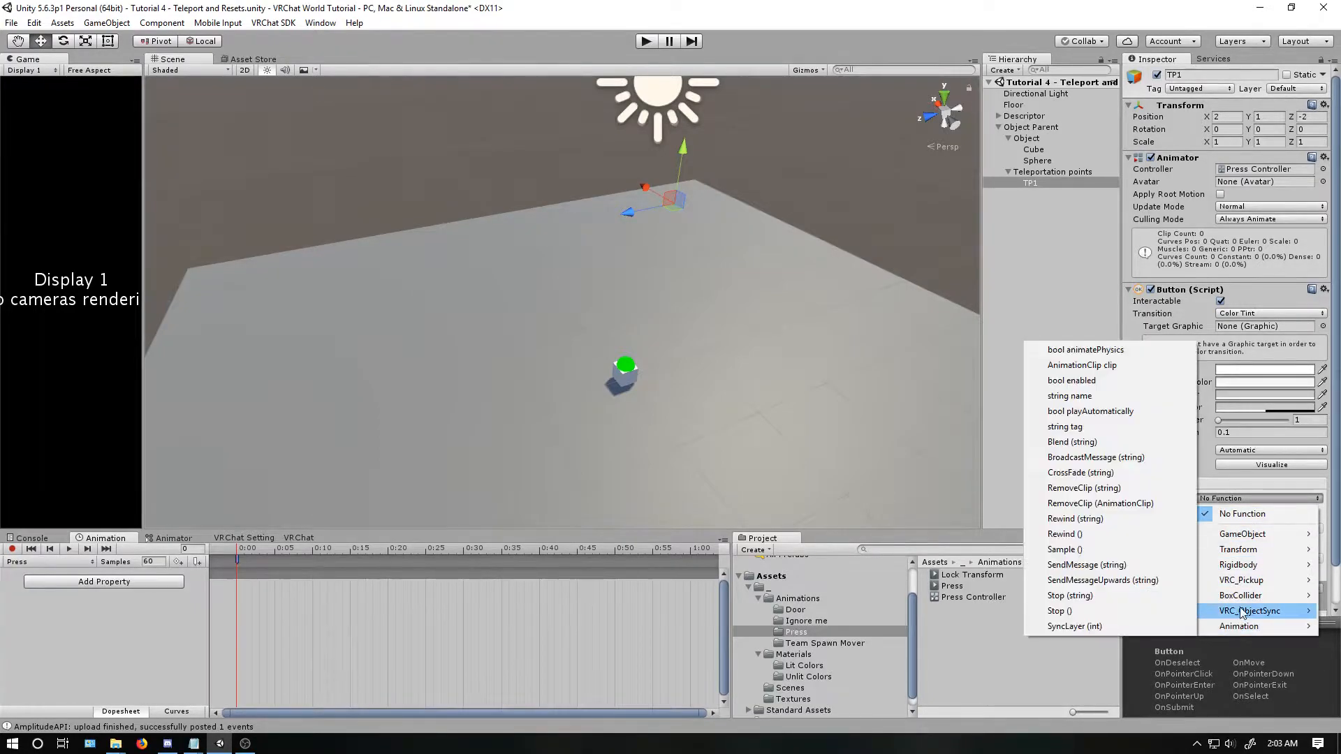
mouse_move(1239, 549)
left_click(1134, 538)
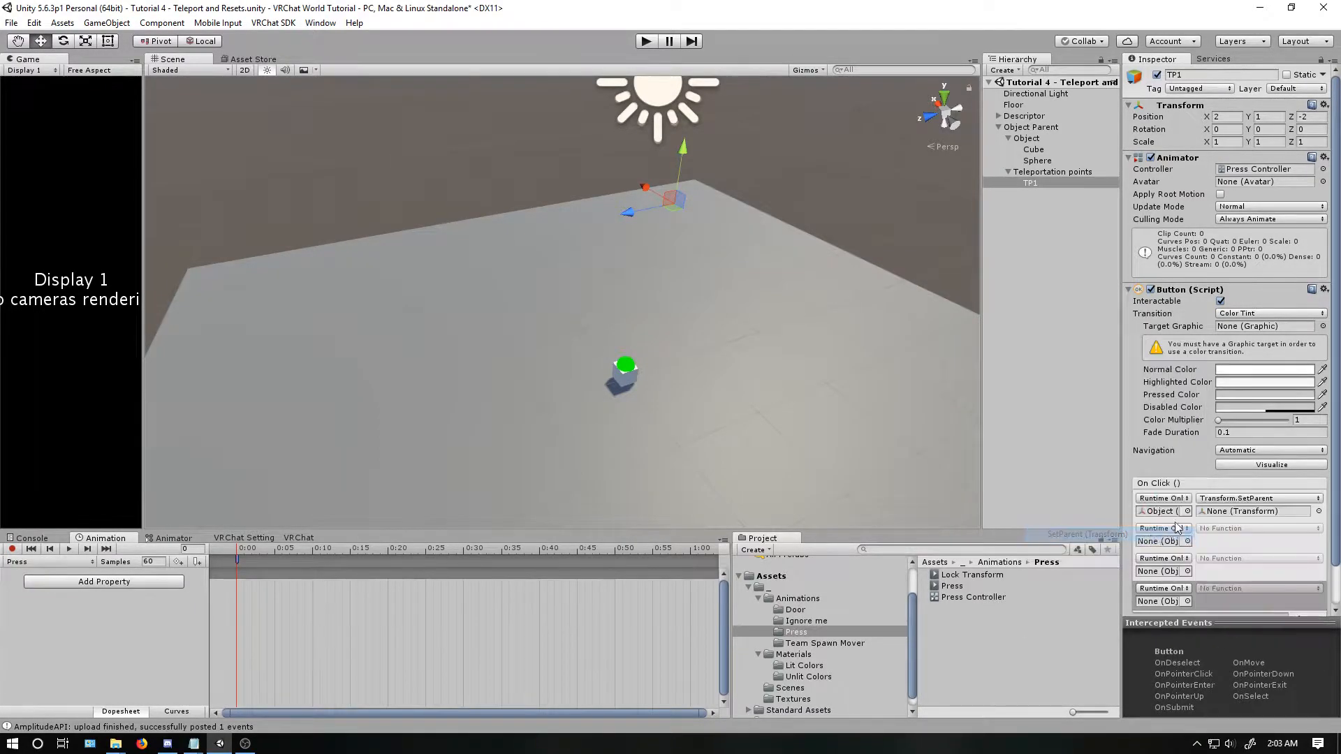
left_click_drag(1029, 182, 1242, 511)
Make TP1's second On Click entry call Animation.Sample on Object.
left_click_drag(1026, 138, 1160, 541)
left_click(1229, 528)
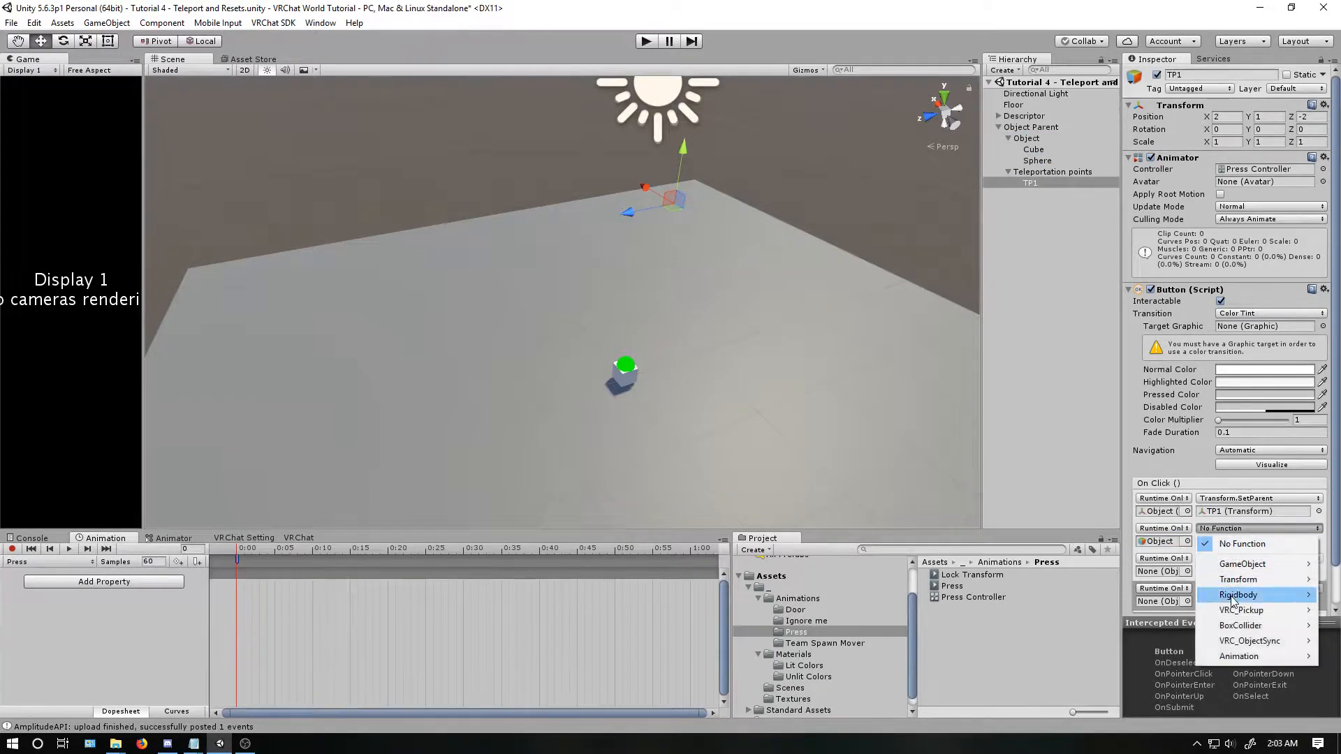
mouse_move(1237, 655)
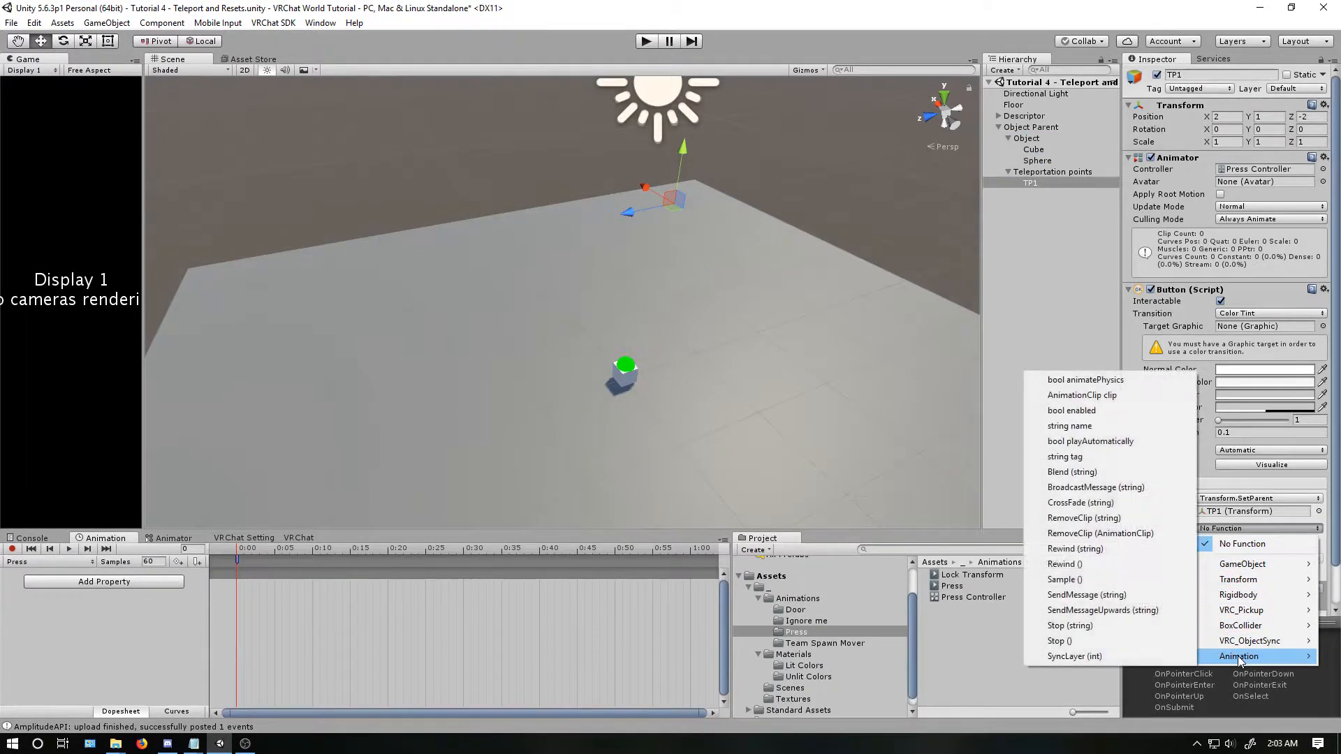
left_click(1095, 580)
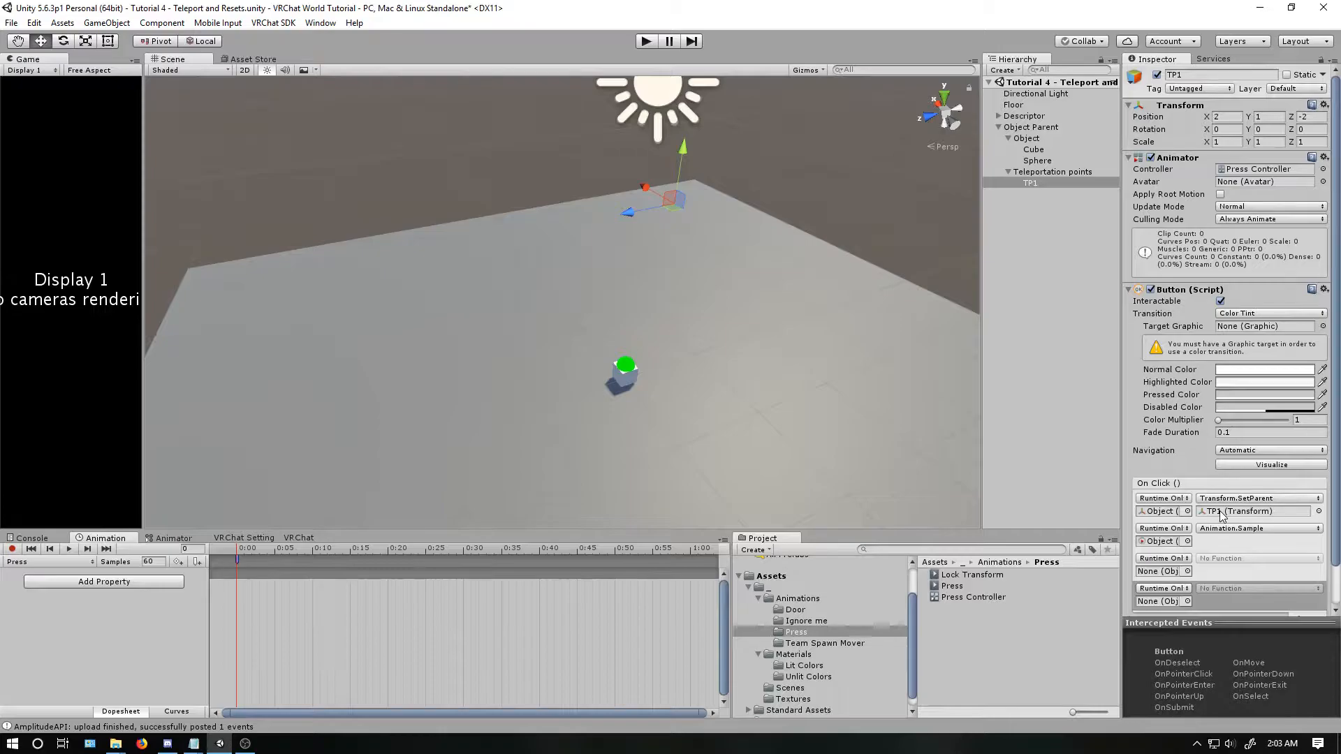
Make TP1's third On Click entry call Transform.SetParent on Object, with Object Parent as the new parent.
left_click(1156, 511)
left_click(1152, 572)
left_click_drag(1151, 581, 1152, 571)
left_click(1214, 558)
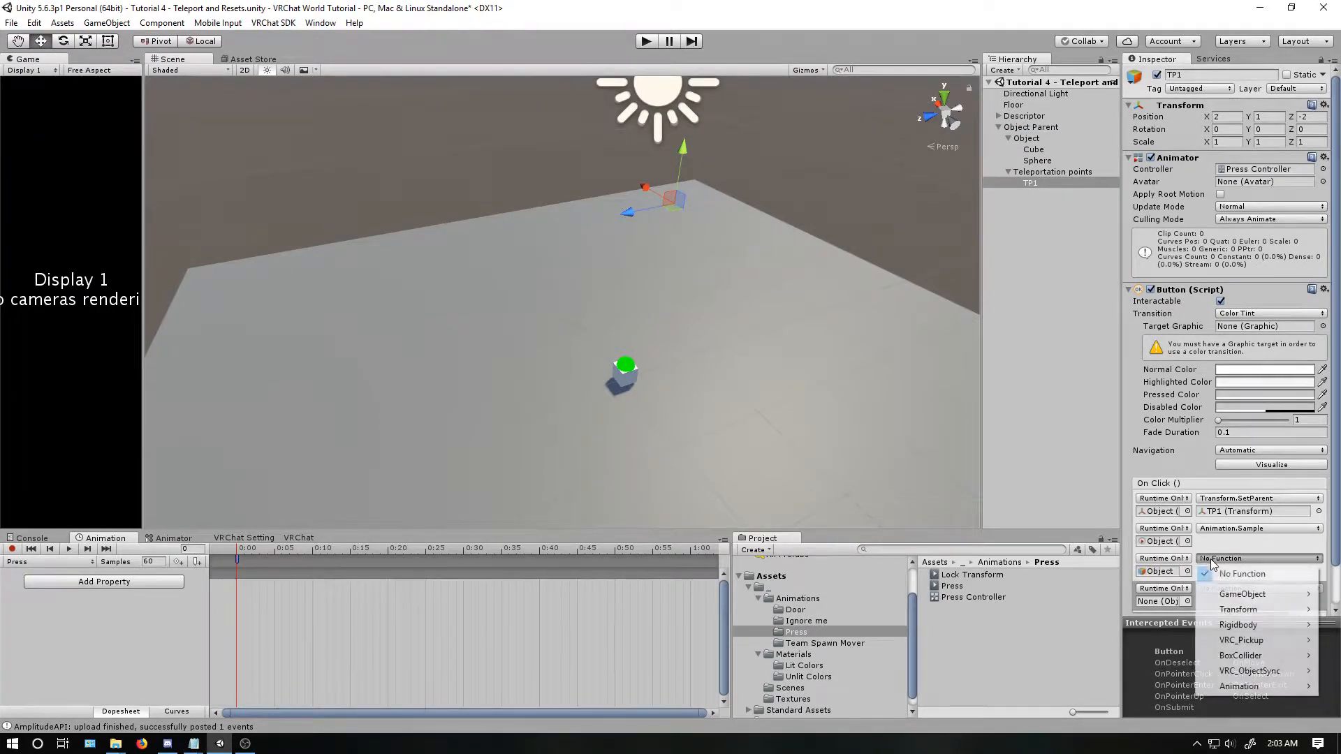
mouse_move(1223, 609)
left_click(1087, 593)
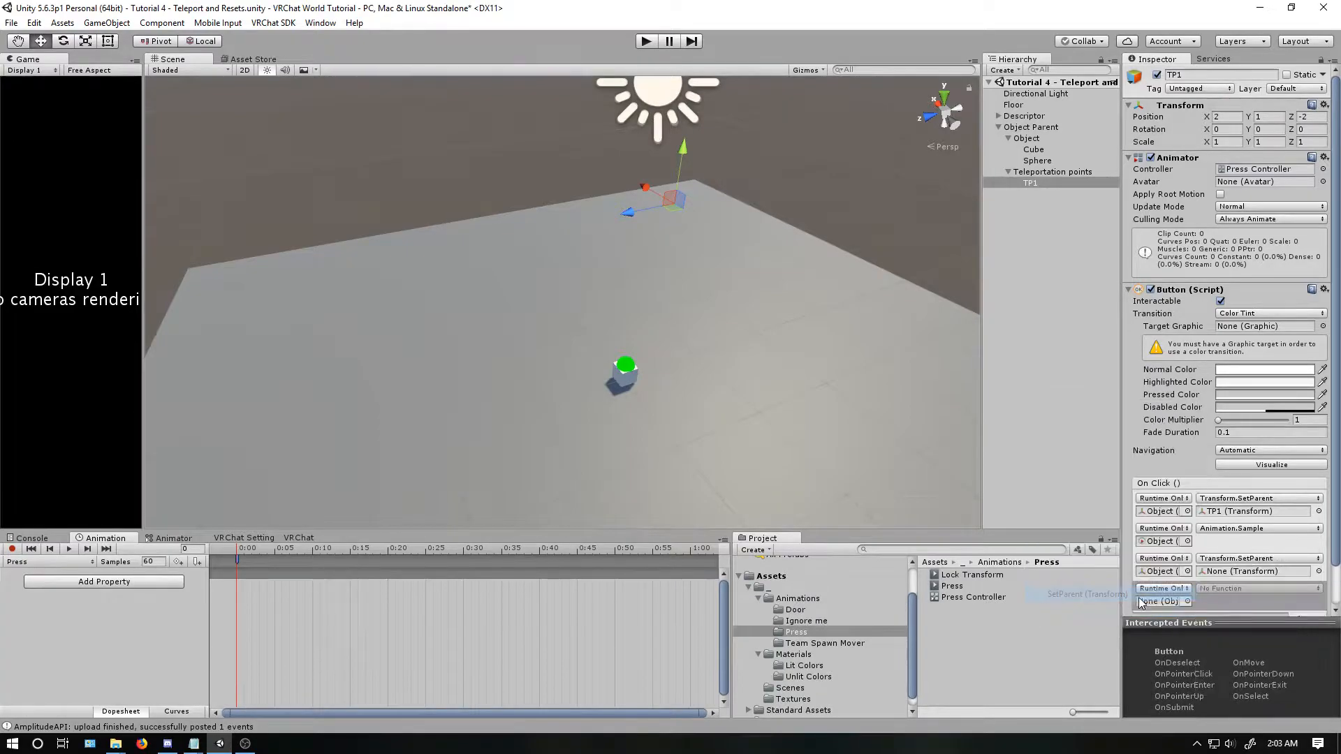
left_click_drag(1031, 127, 1211, 577)
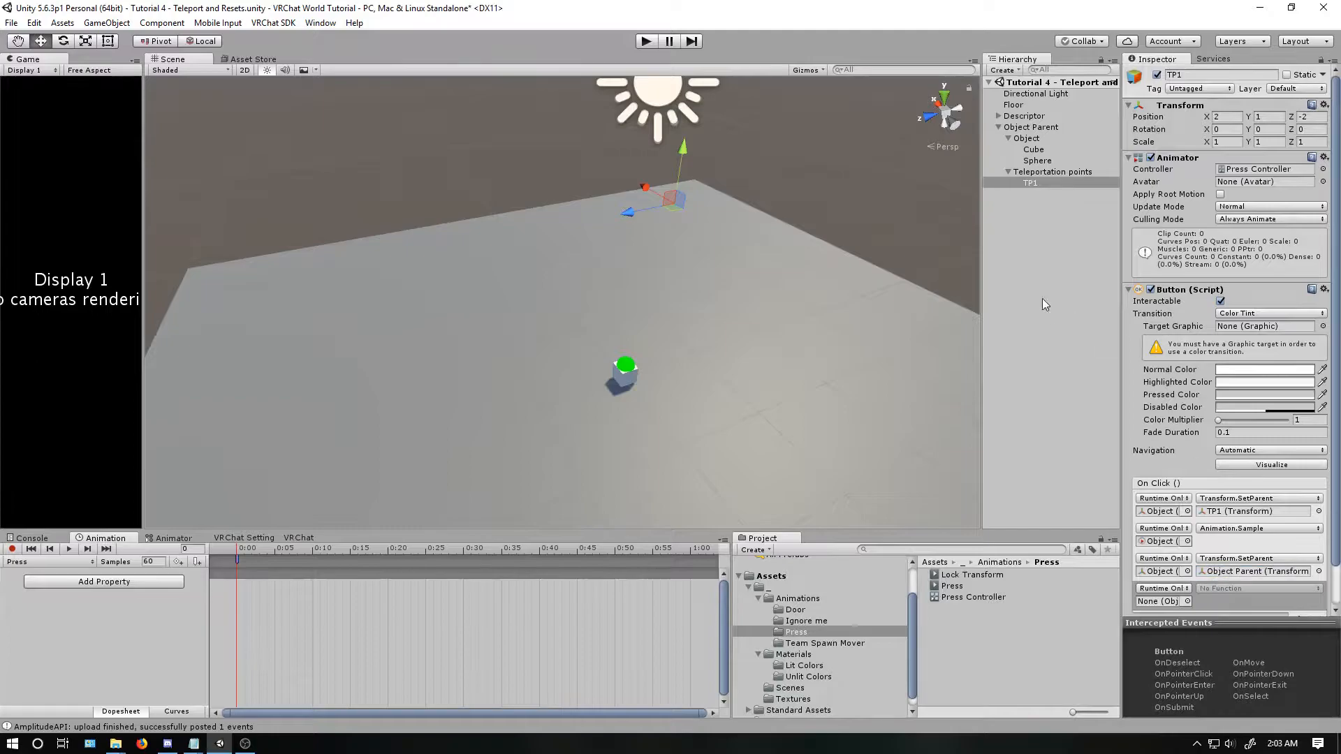
Make TP1's fourth On Click entry call GameObject.SetActive on TP1 itself with the value left off.
left_click_drag(1041, 183, 1159, 579)
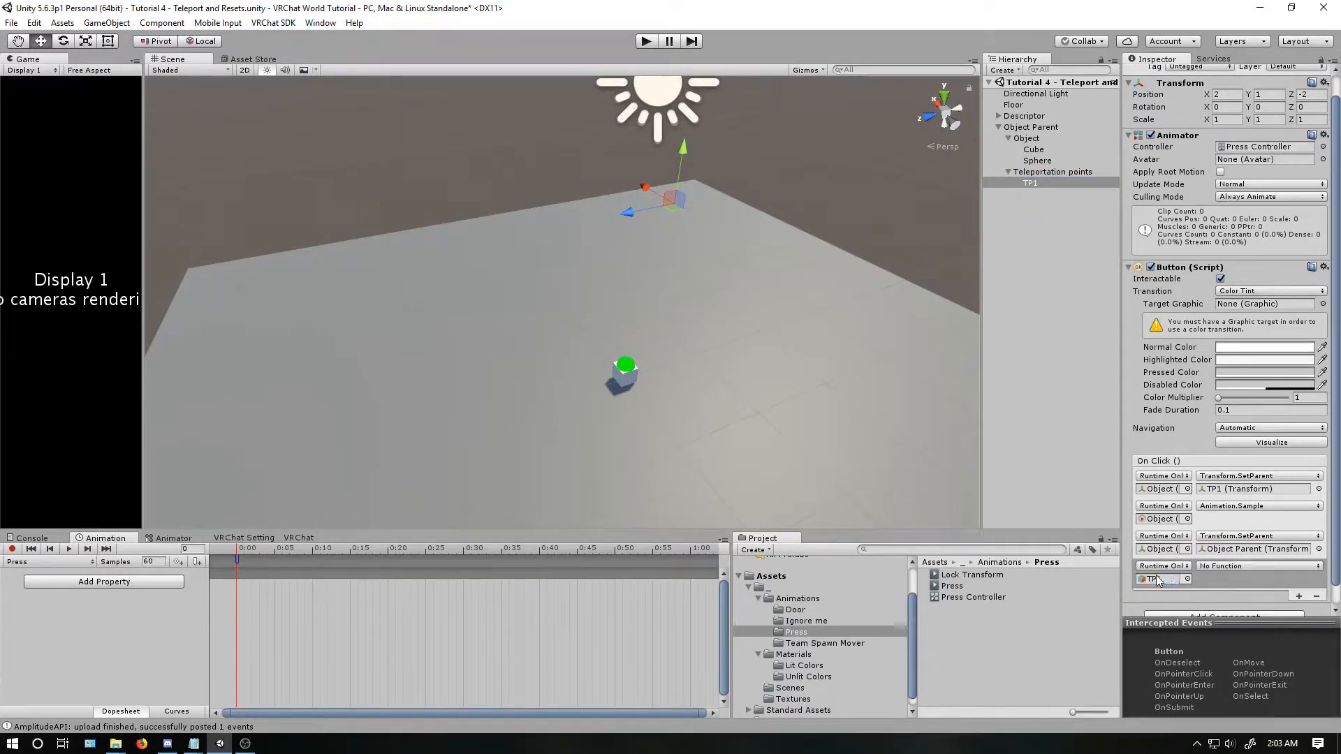
left_click(1237, 570)
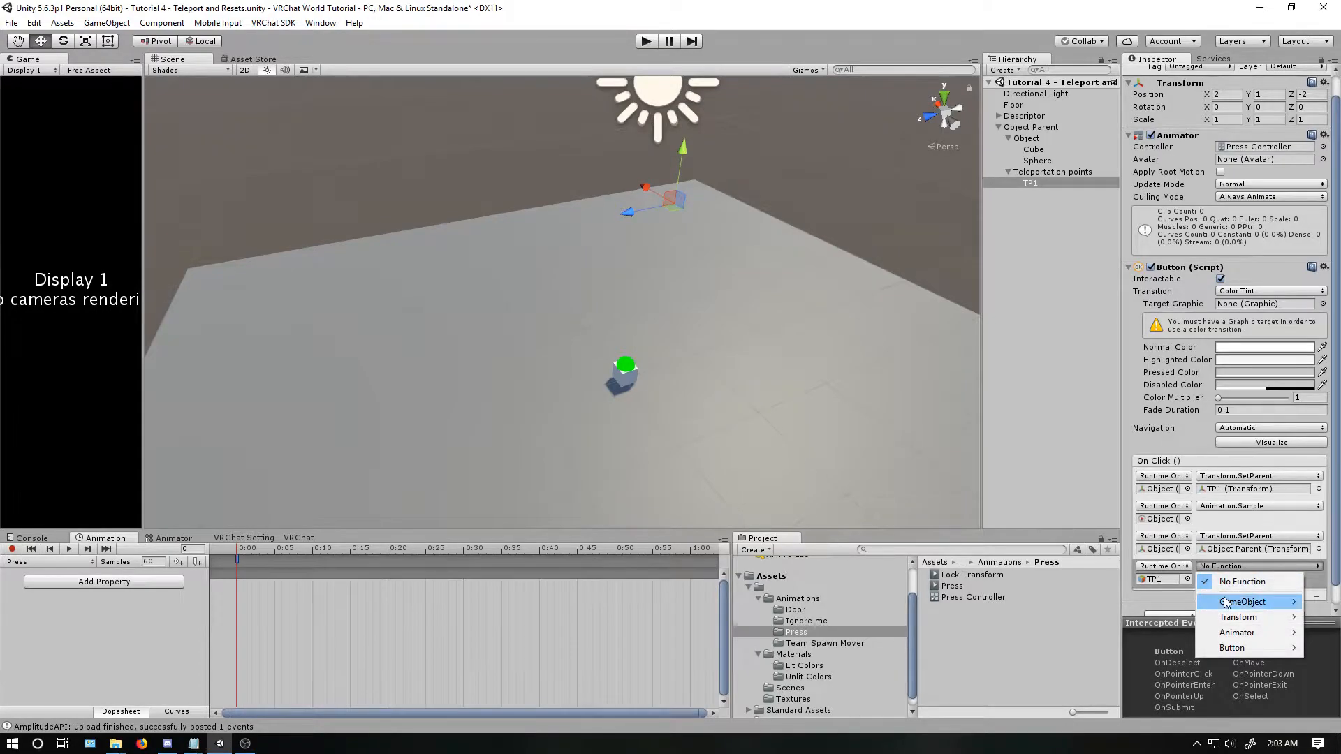
mouse_move(1242, 601)
left_click(1097, 709)
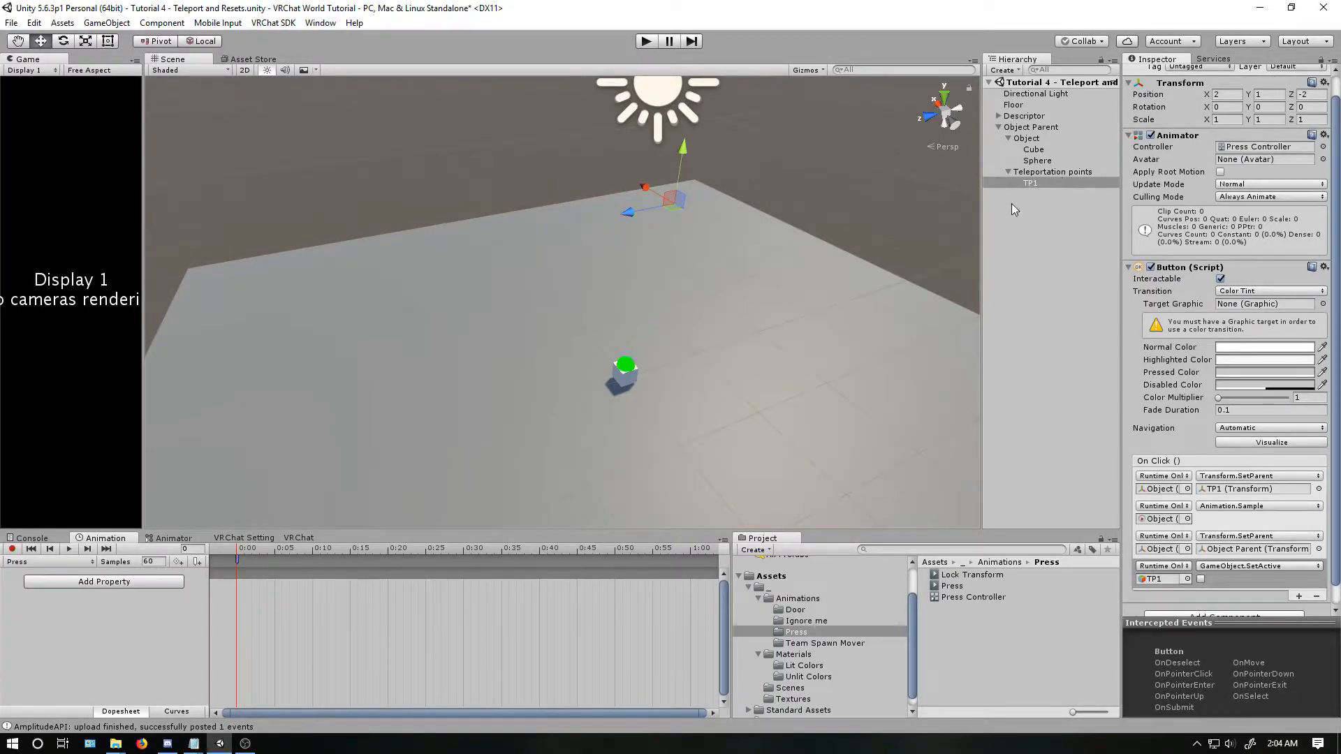
Run the scene to test TP1's teleport, and stop play mode.
left_click(649, 42)
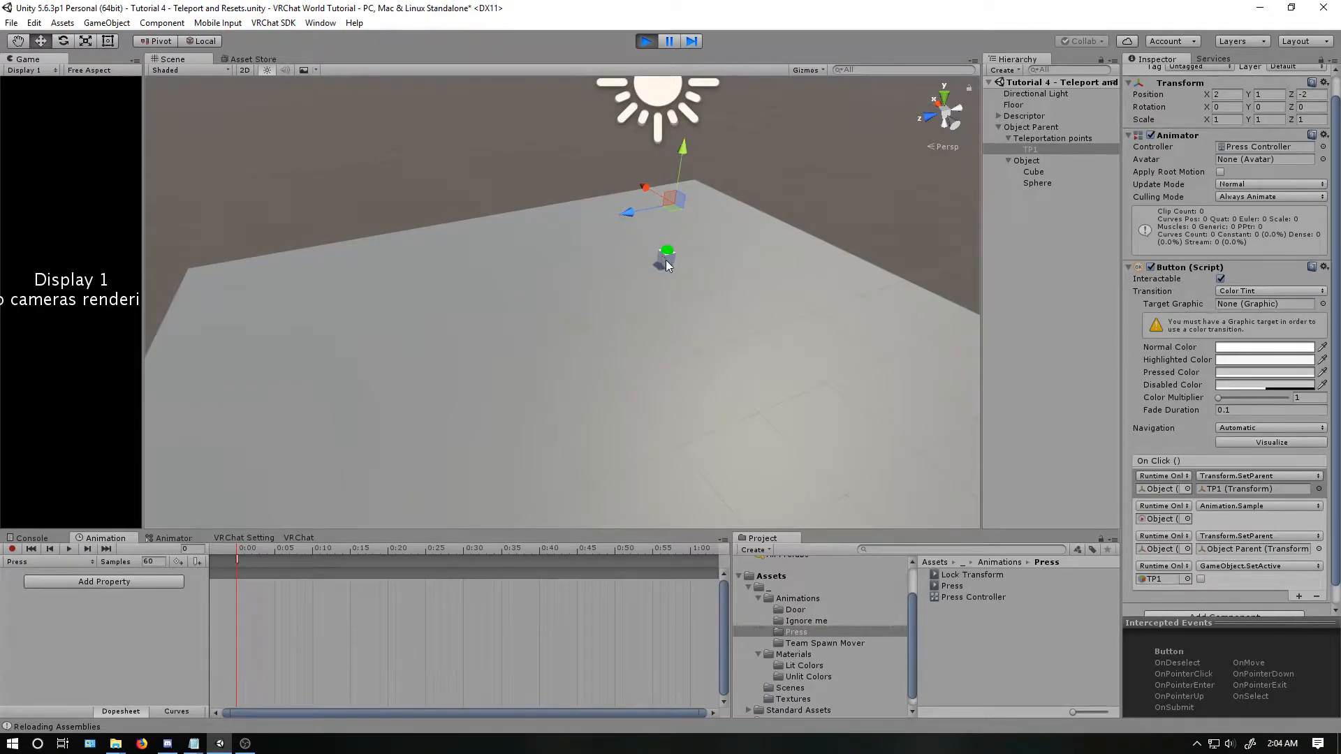
key("ctrl+p")
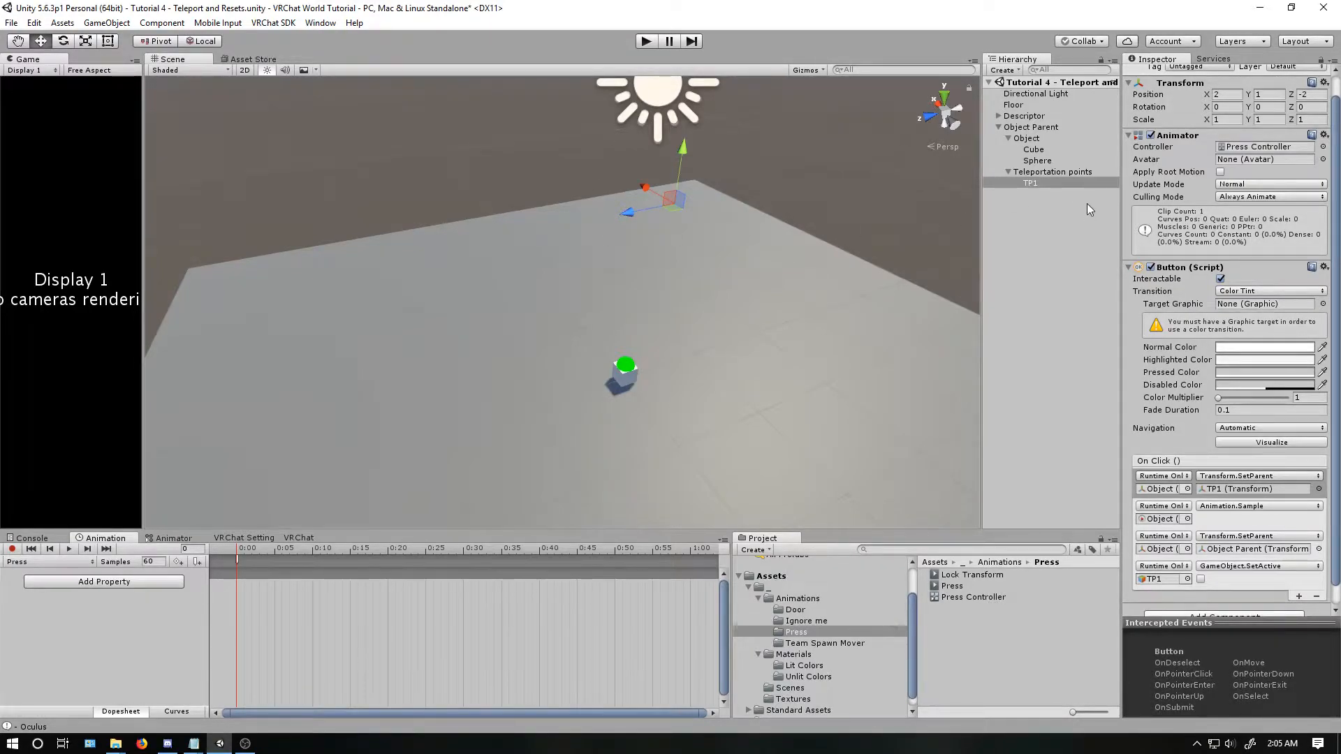
Duplicate TP1 under Teleportation points and rename the copy TP2 Scale.
left_click(1031, 181)
key("ctrl+d")
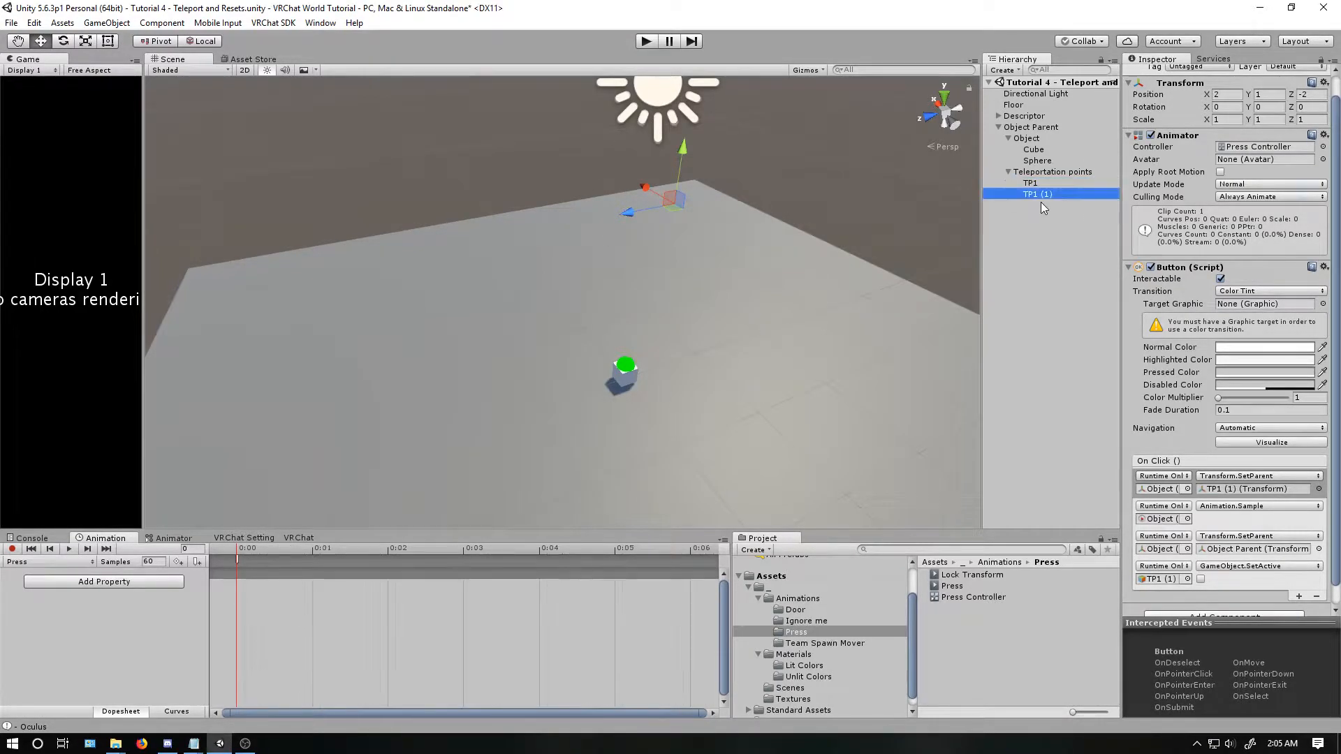
left_click(1032, 196)
type("TP2 Scale")
key("Return")
Set TP2 Scale's Z position to 0, its scale to 4 on all axes and its Z rotation to 90.
left_click(1317, 95)
type("0")
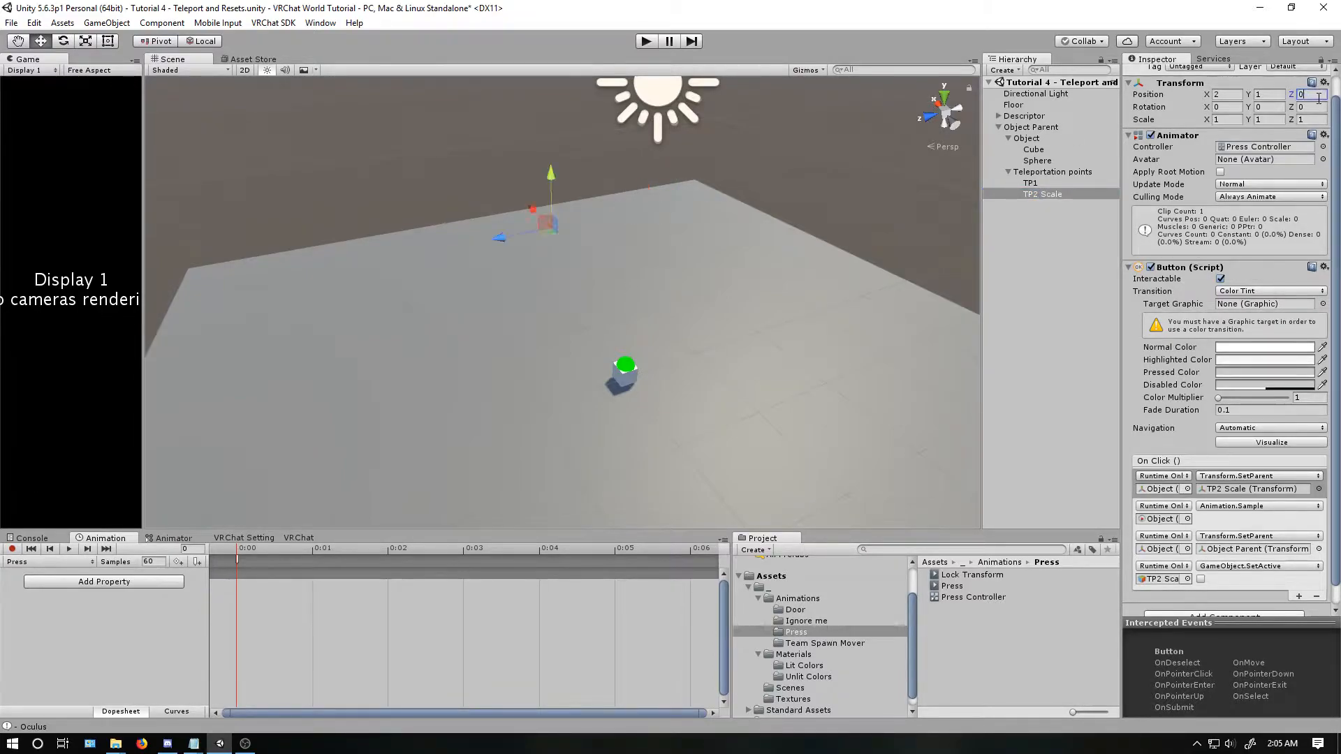
left_click(1230, 120)
type("4")
key("Tab")
type("4")
key("Tab")
type("4")
left_click(1309, 107)
type("90")
Deactivate both TP1 and TP2 Scale, and clear the selection.
left_click(1027, 194)
left_click(1032, 184)
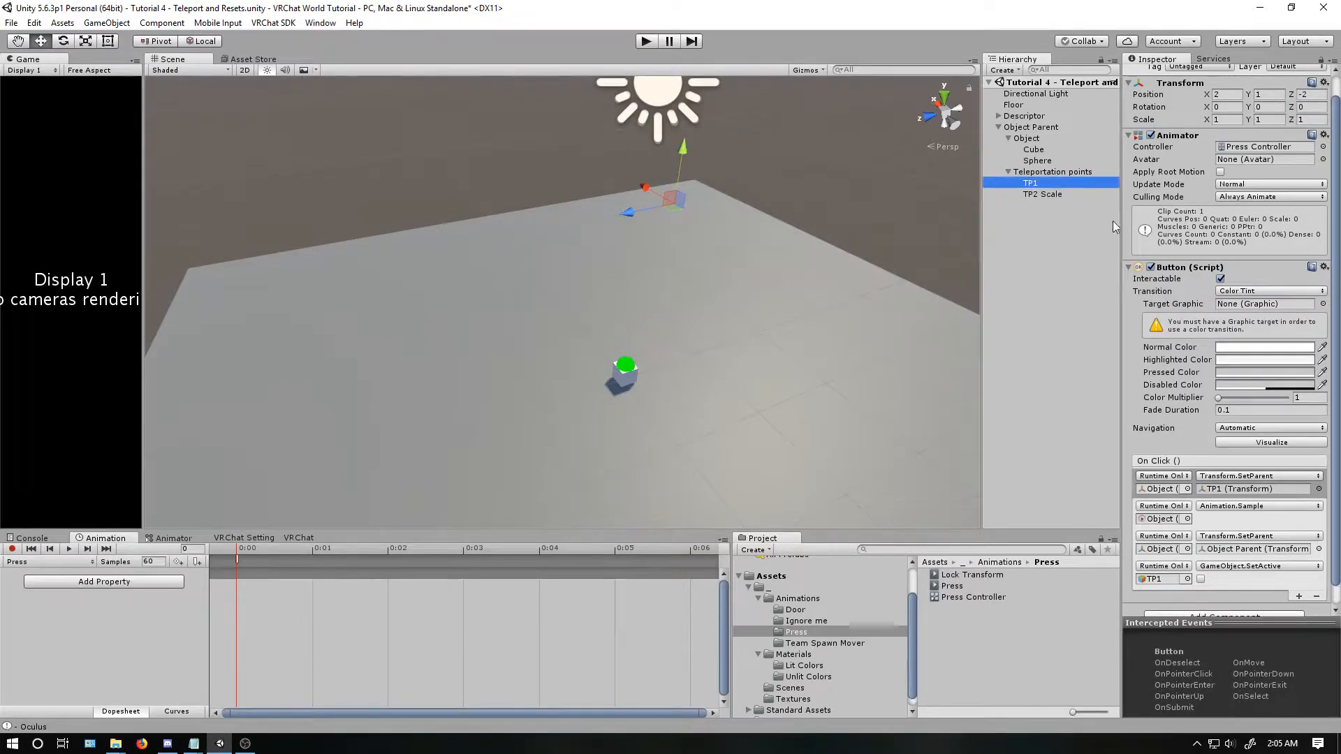
left_click(1050, 194, "ctrl")
left_click(1056, 201)
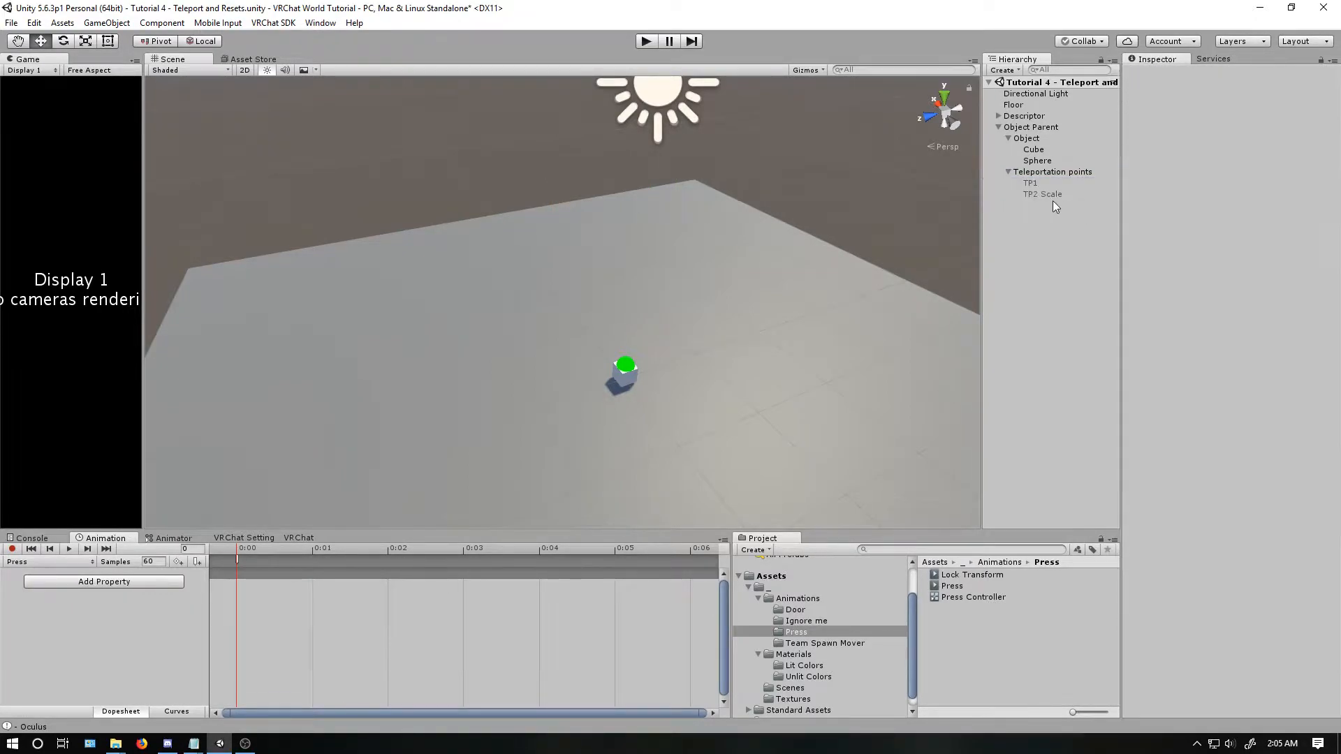
Run the scene and activate TP2 Scale to test its teleport.
left_click(643, 41)
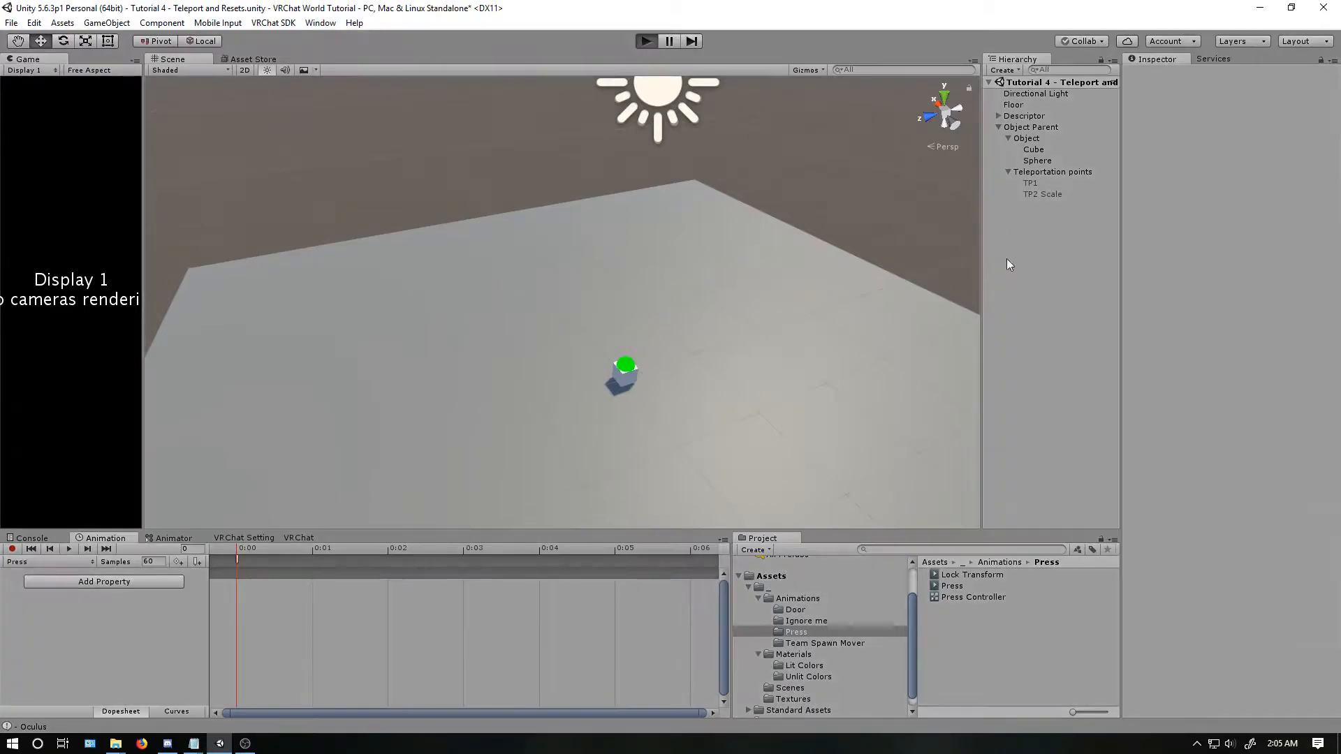
left_click(1042, 194)
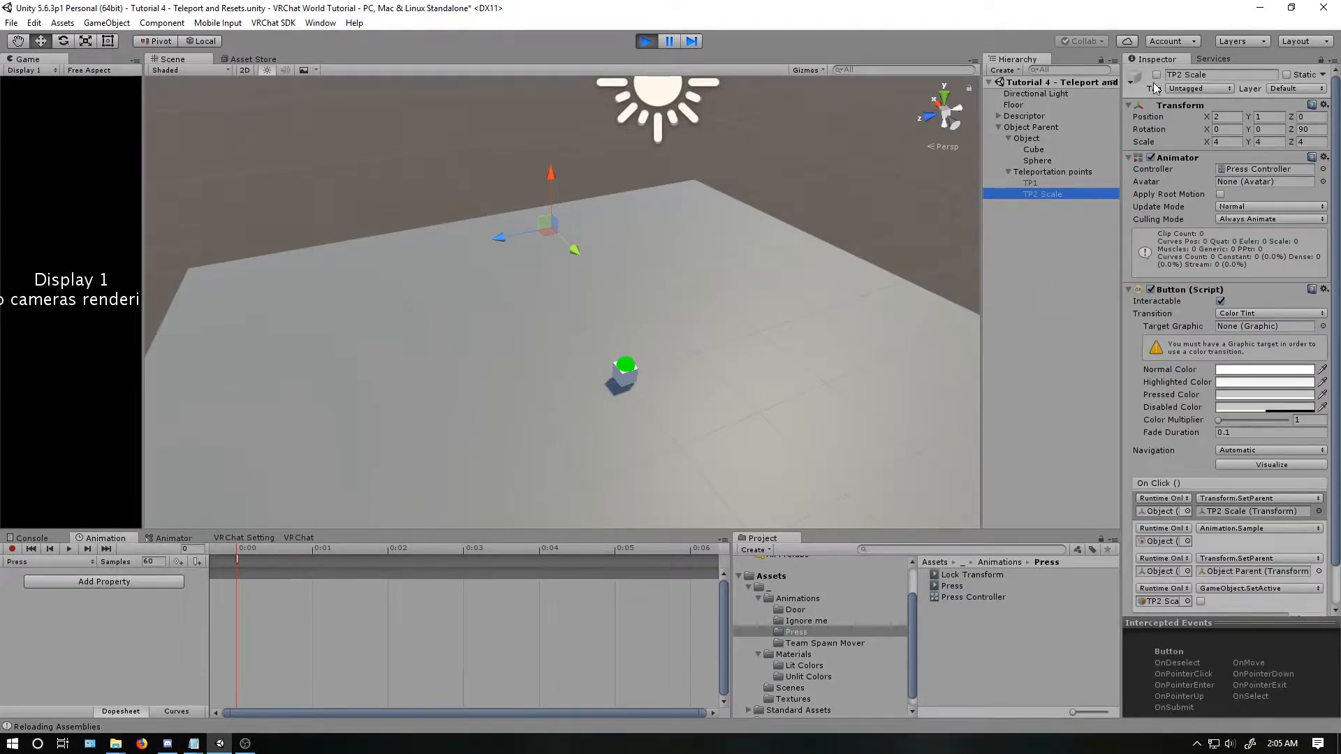
left_click(1156, 76)
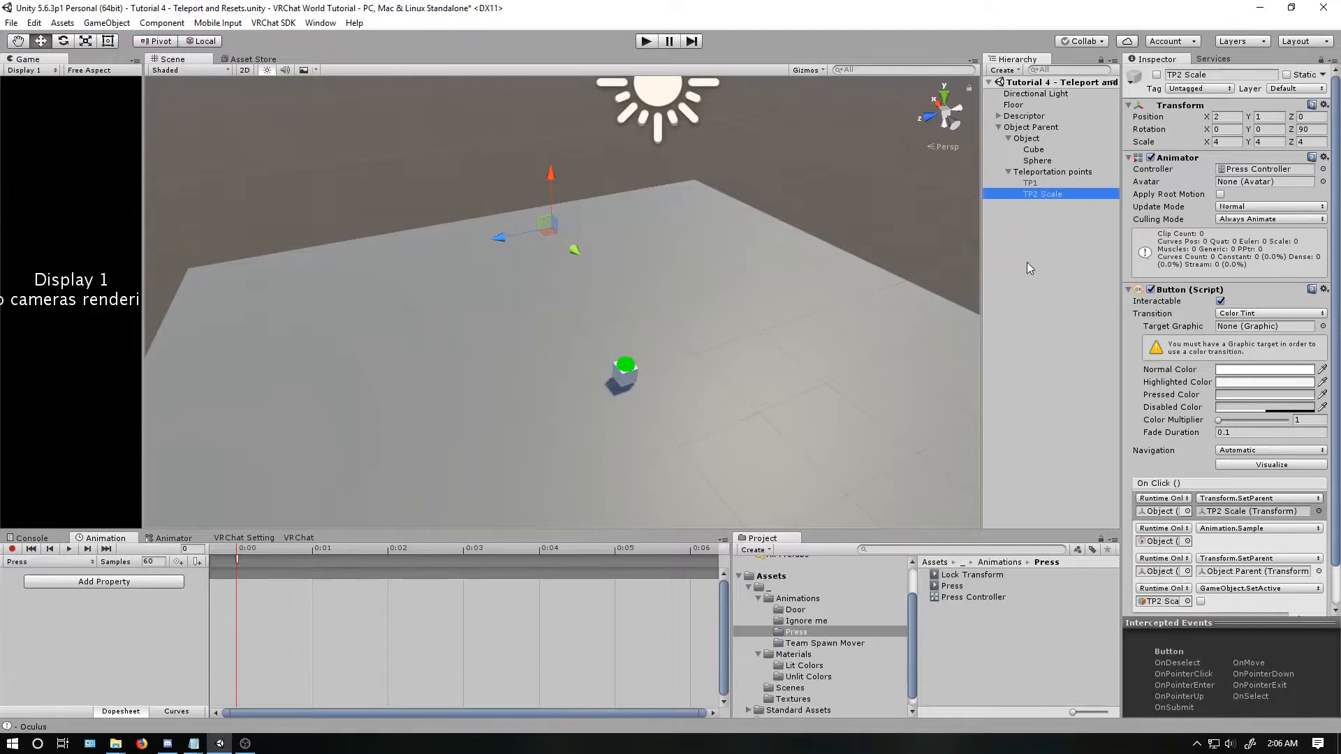
Duplicate TP2 Scale and rename the copy TP3 Smaller.
key("ctrl+d")
left_click(1038, 203)
type("TP3")
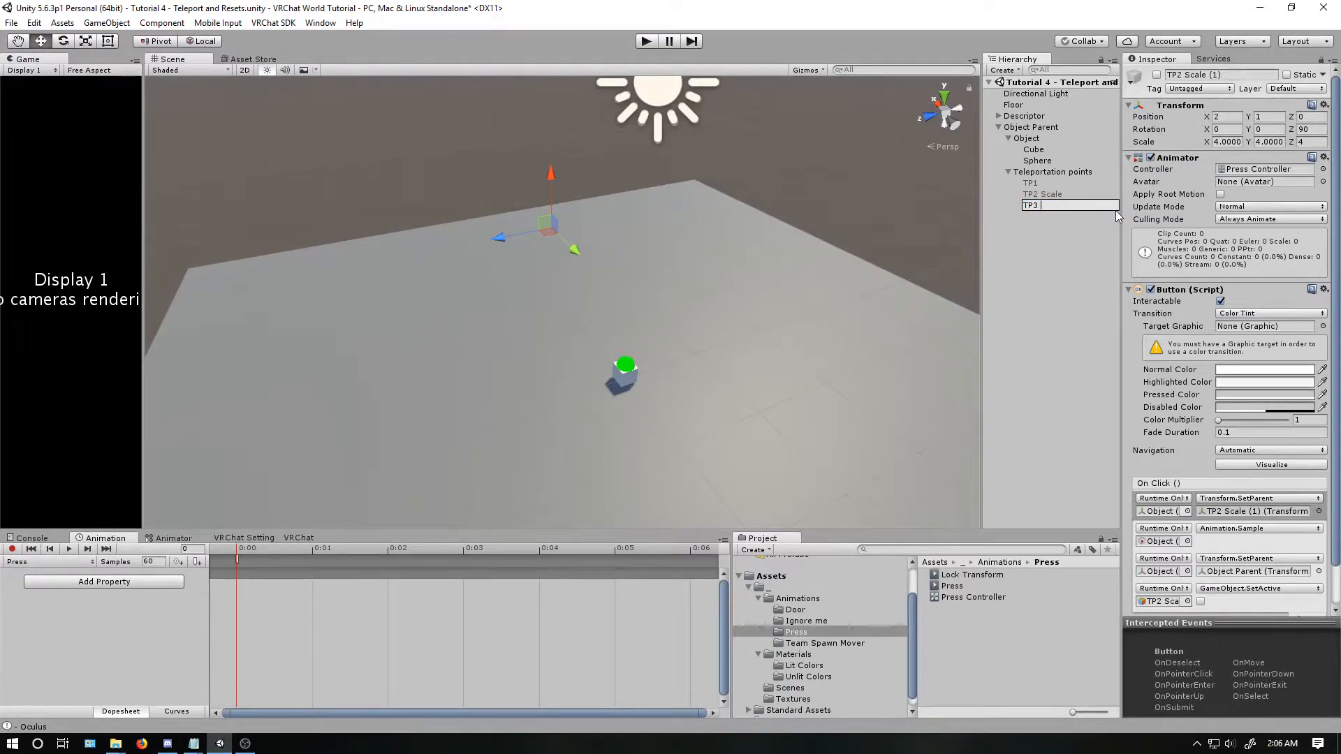
type(" Smaller")
key("Return")
Set TP3 Smaller's scale to 0.5 on all axes and its Z rotation to 0, and move it to Z position 2.
left_click(1230, 143)
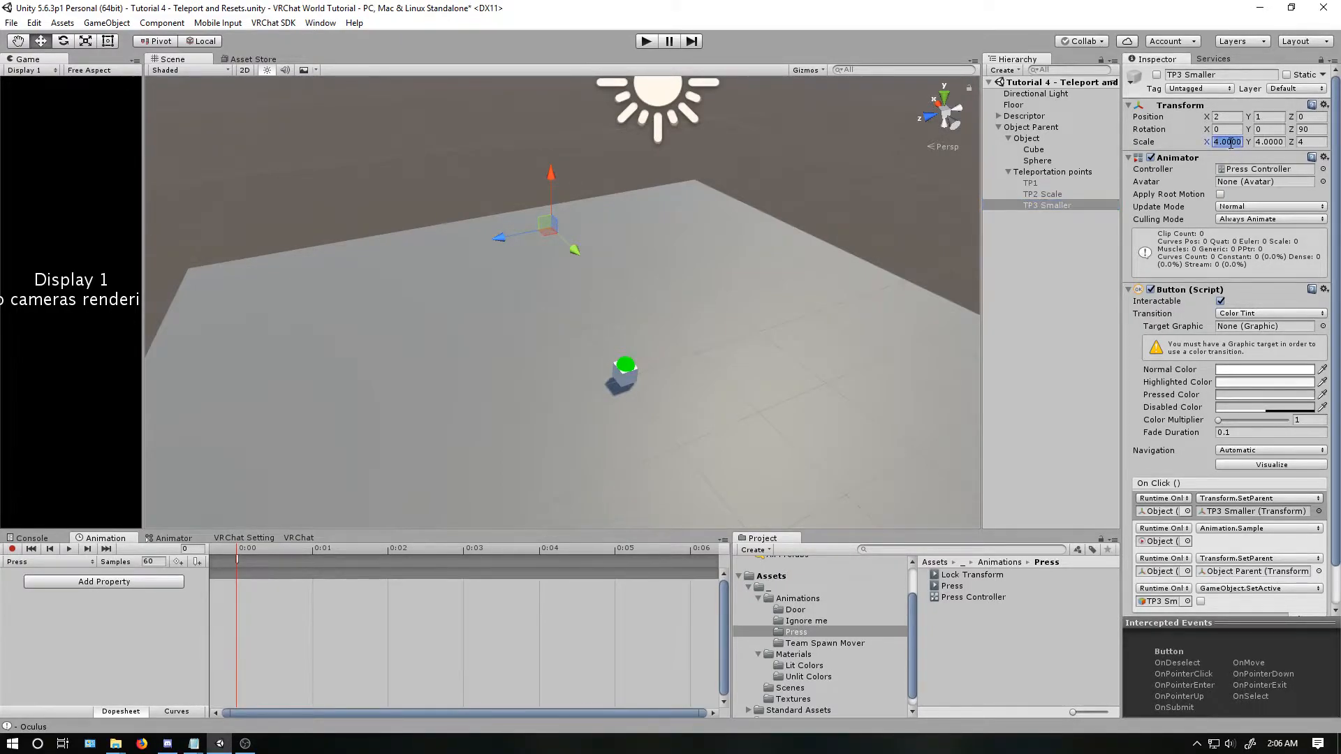
type("0.5")
key("Tab")
type("0.5")
key("Tab")
type(".5")
left_click(1307, 129)
type("0")
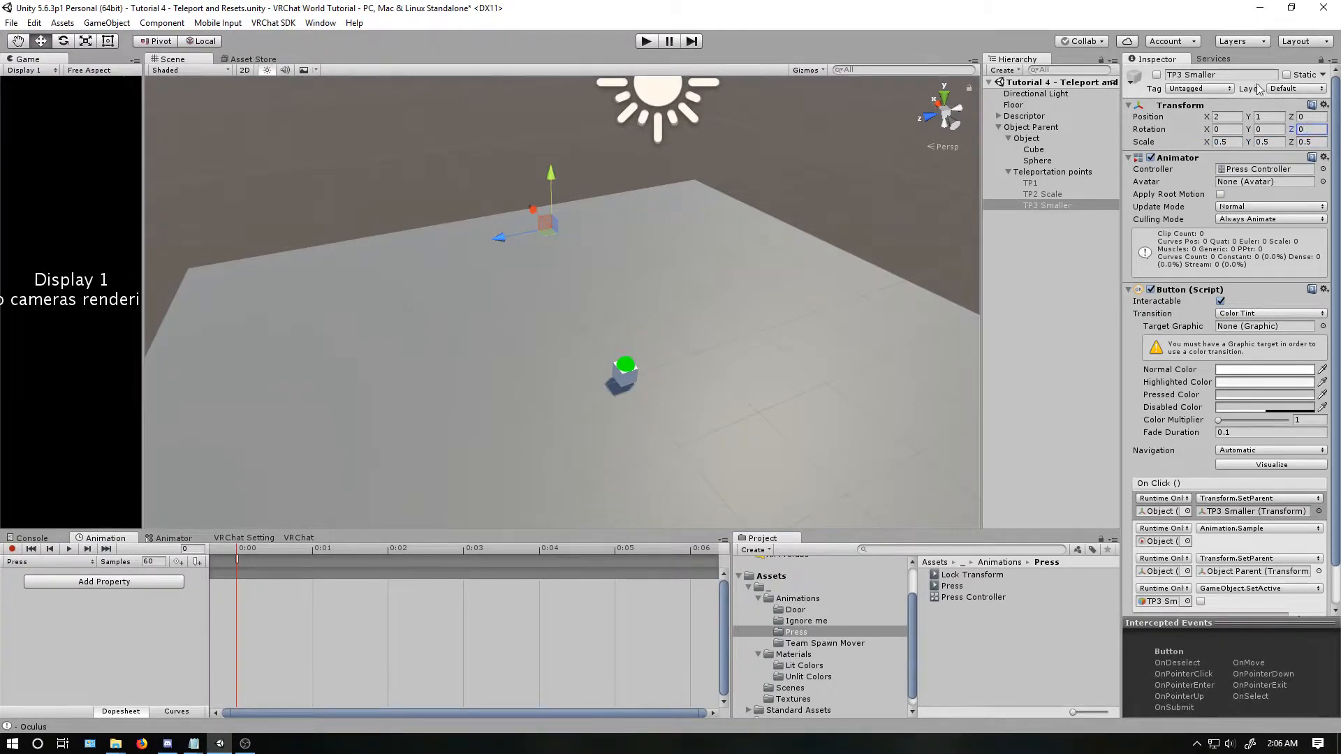
left_click_drag(499, 239, 396, 283, "ctrl")
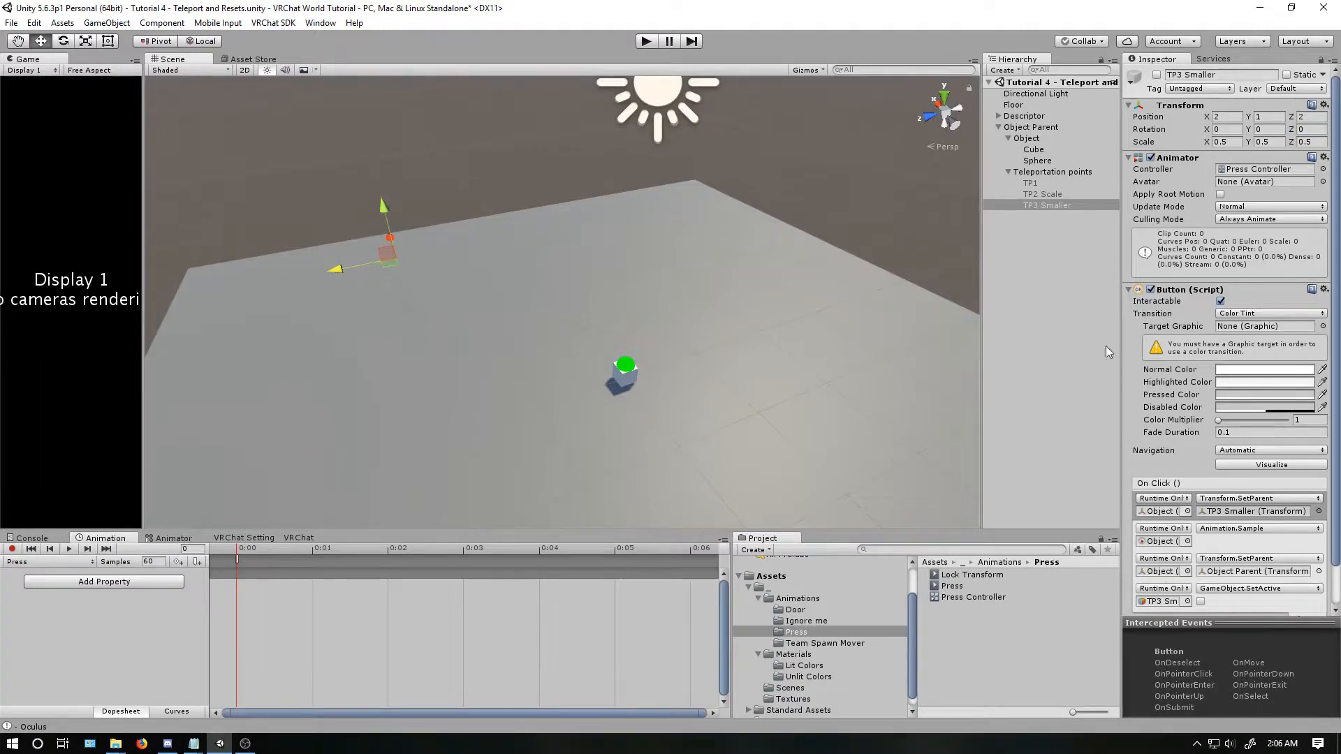
Run the scene, activate TP3 Smaller, TP2 Scale and TP1 in turn to test their teleports, and stop play mode.
left_click(646, 41)
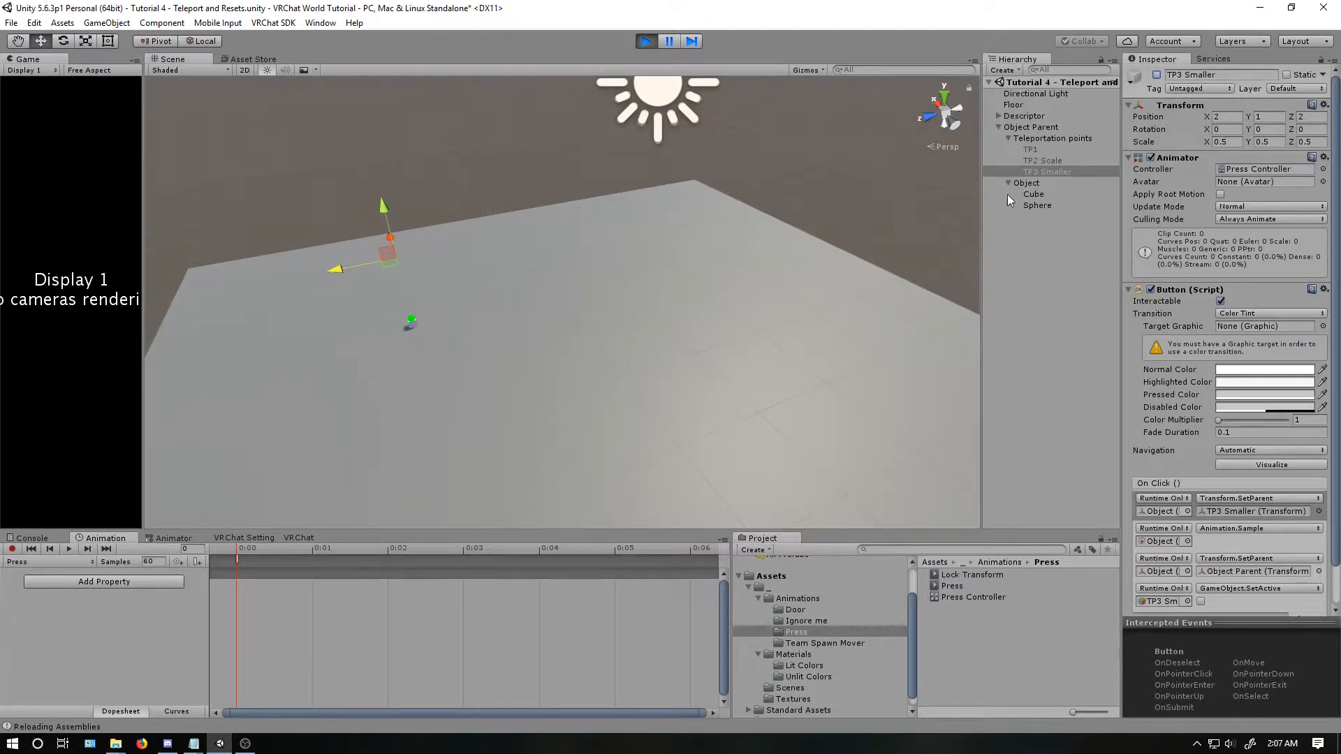
left_click(1039, 160)
left_click(1156, 75)
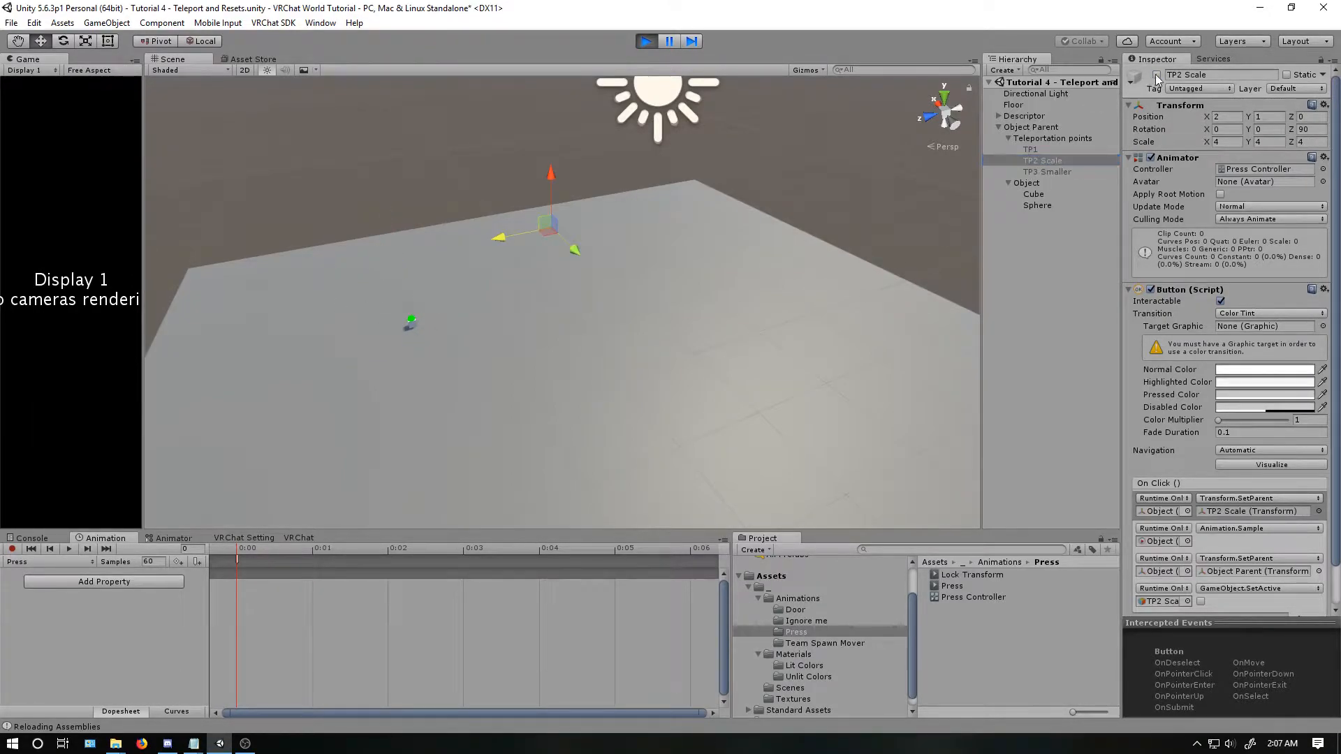
left_click(1039, 147)
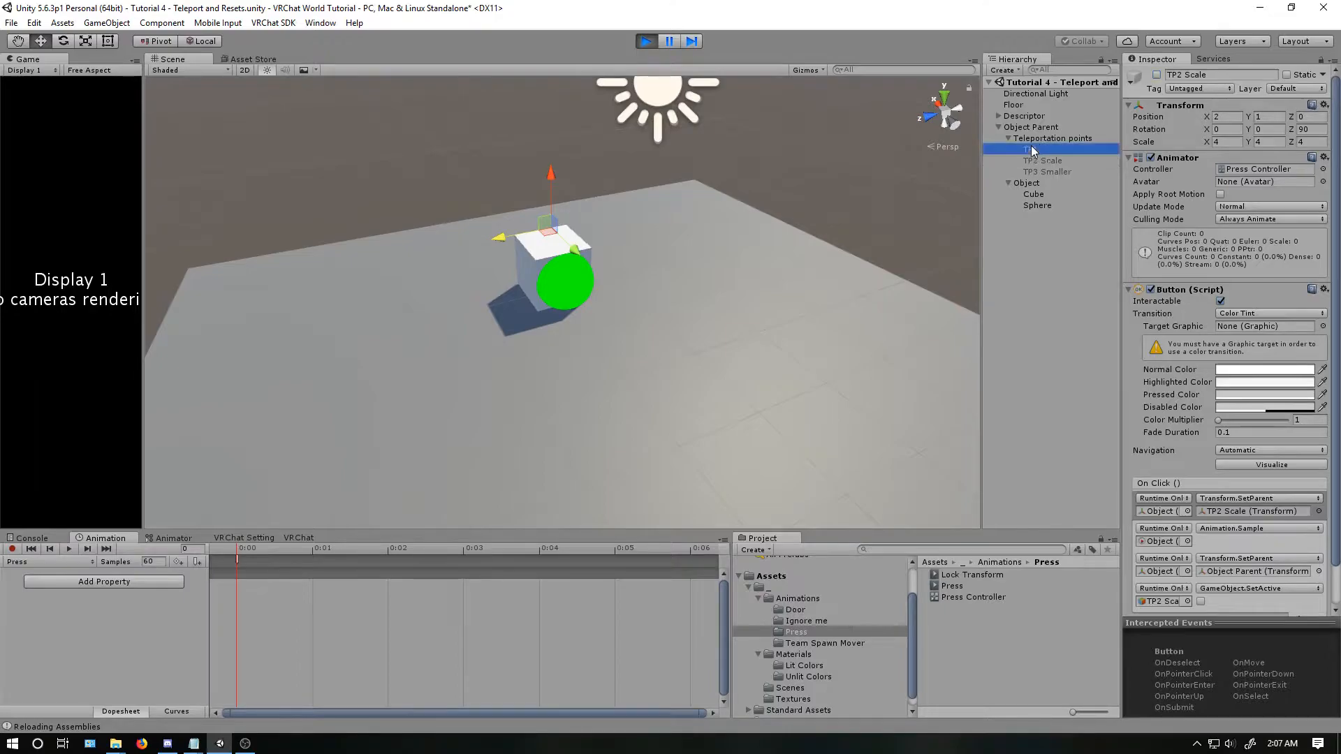
left_click(1156, 75)
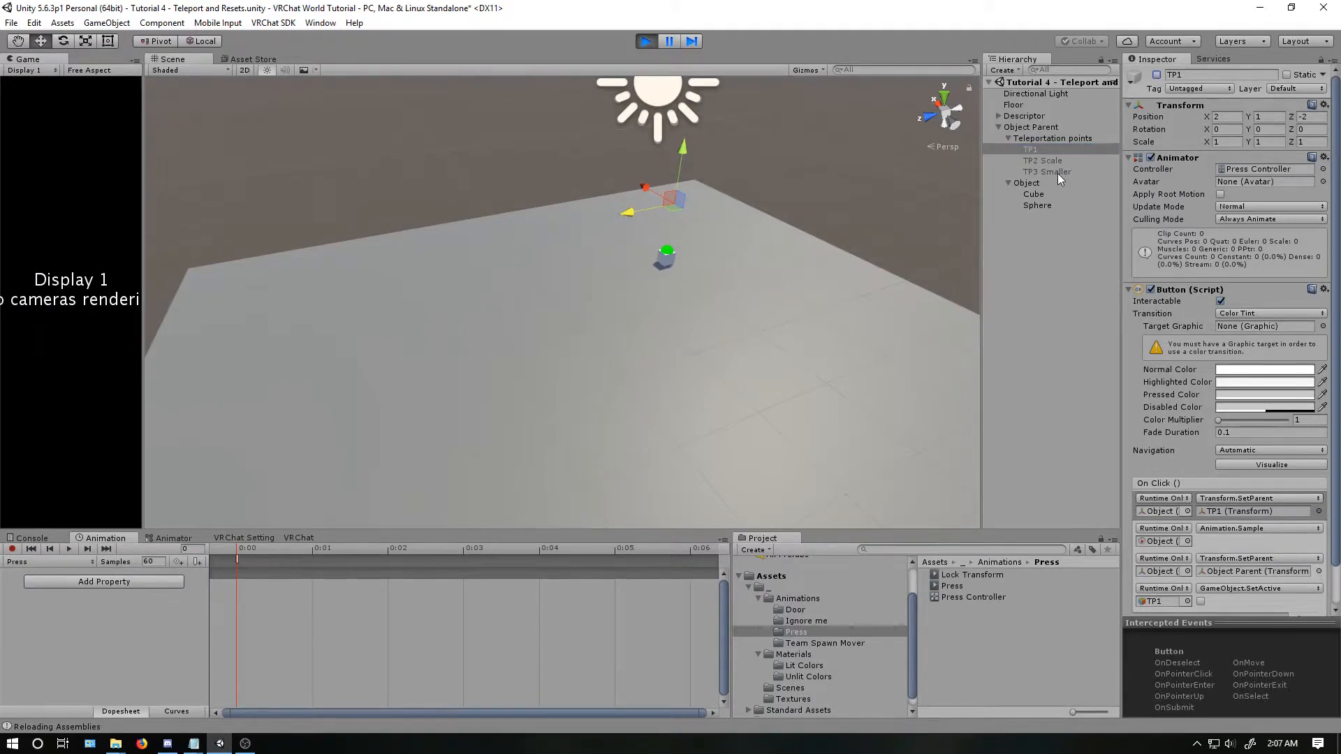
key("ctrl+p")
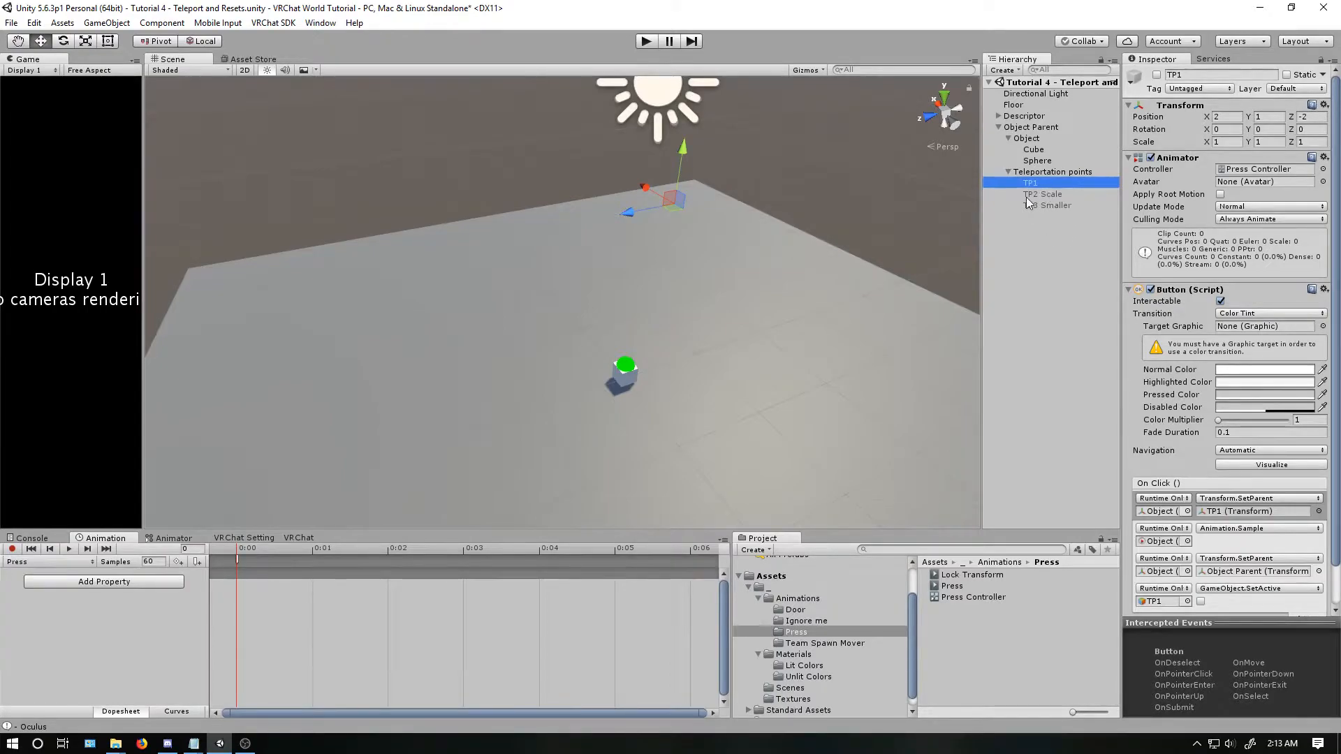
Paste a copy of TP1 inside Object, rename it Reset, and reset its transform.
left_click(1034, 137)
left_click(1034, 162)
key("ctrl+v")
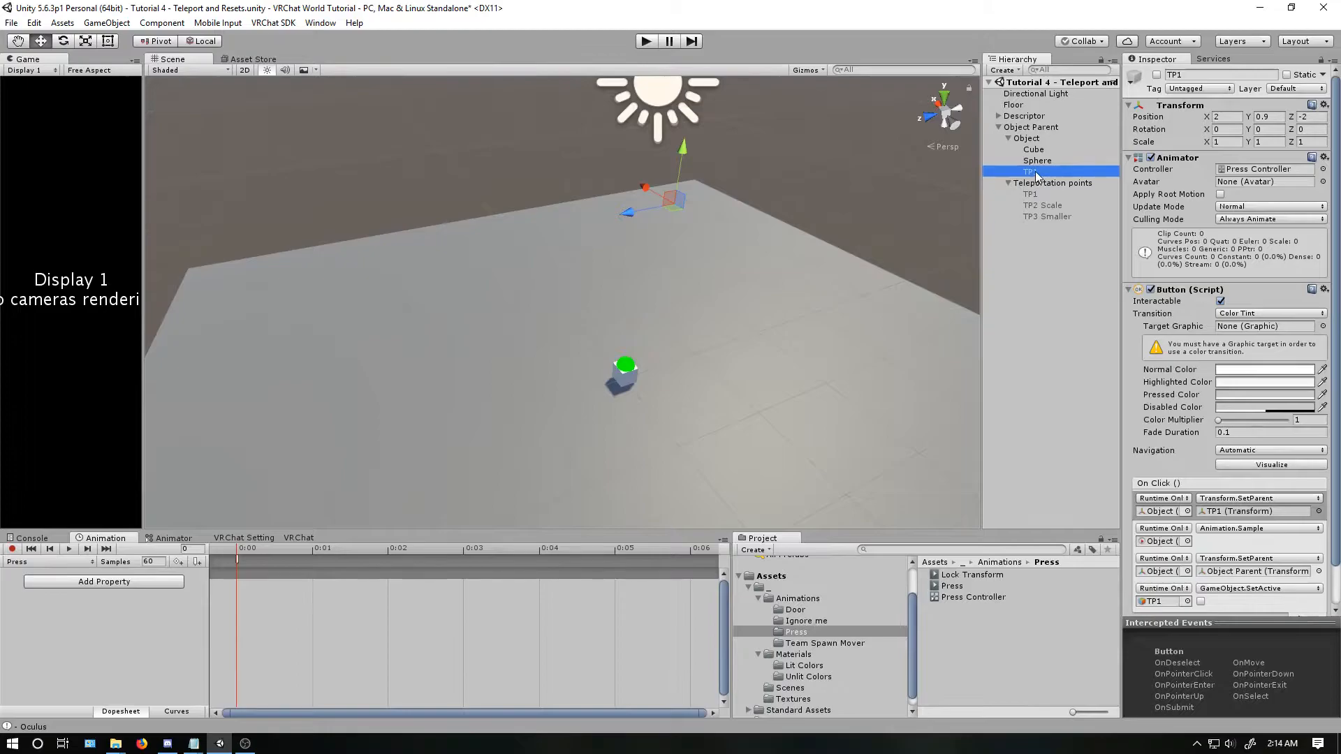
left_click(1035, 174)
type("Reset")
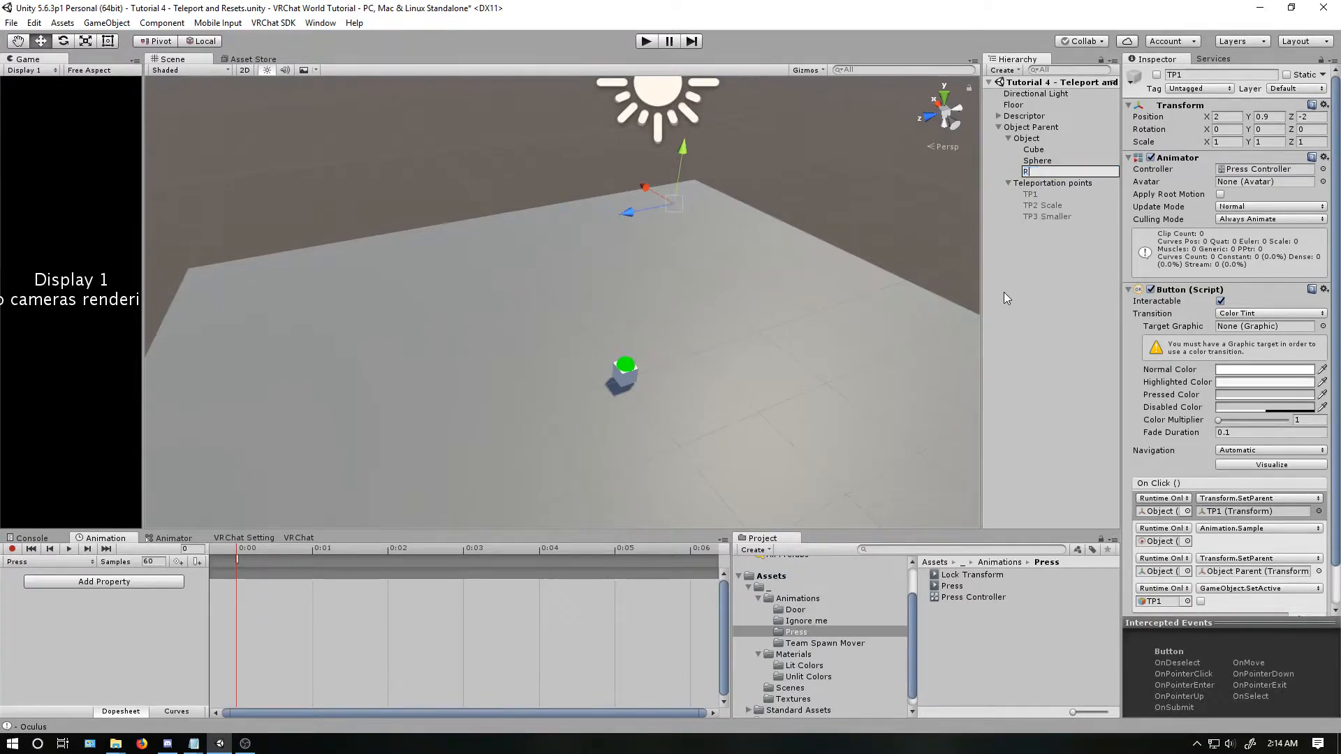
key("Return")
right_click(1197, 108)
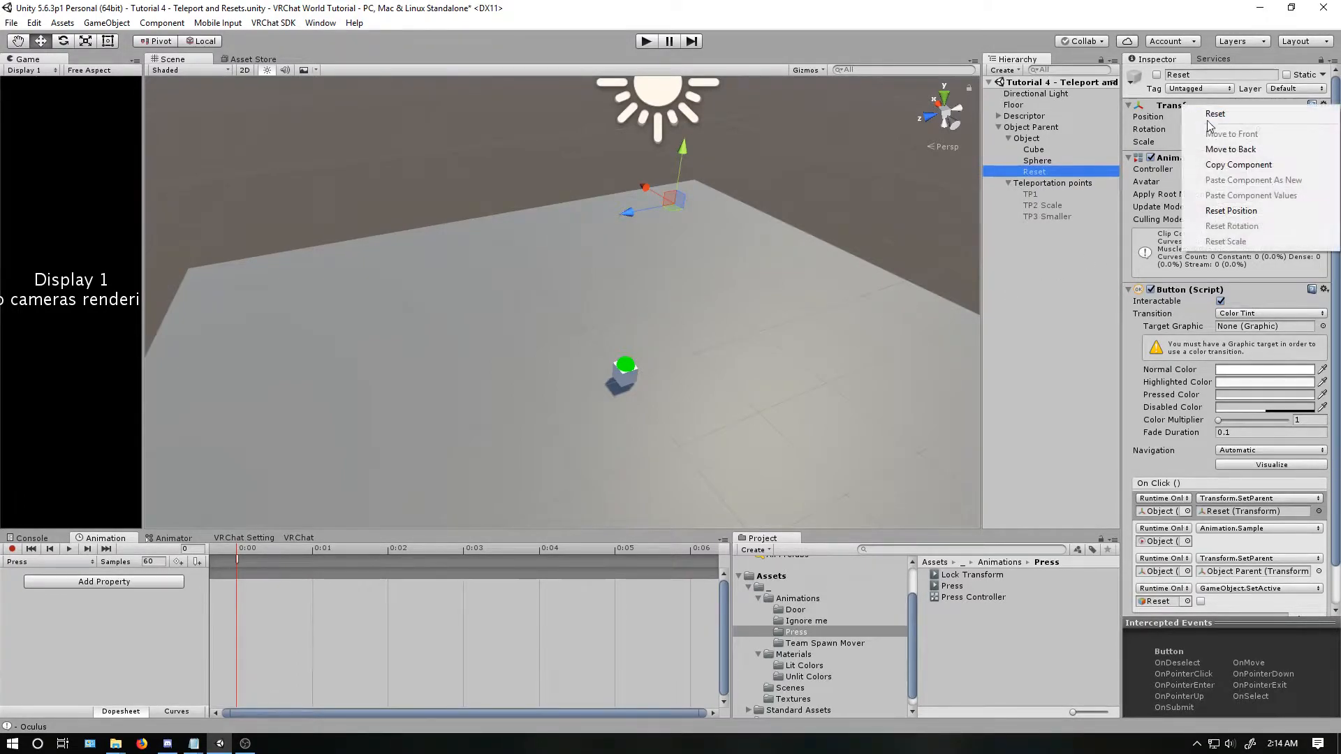
left_click(1213, 115)
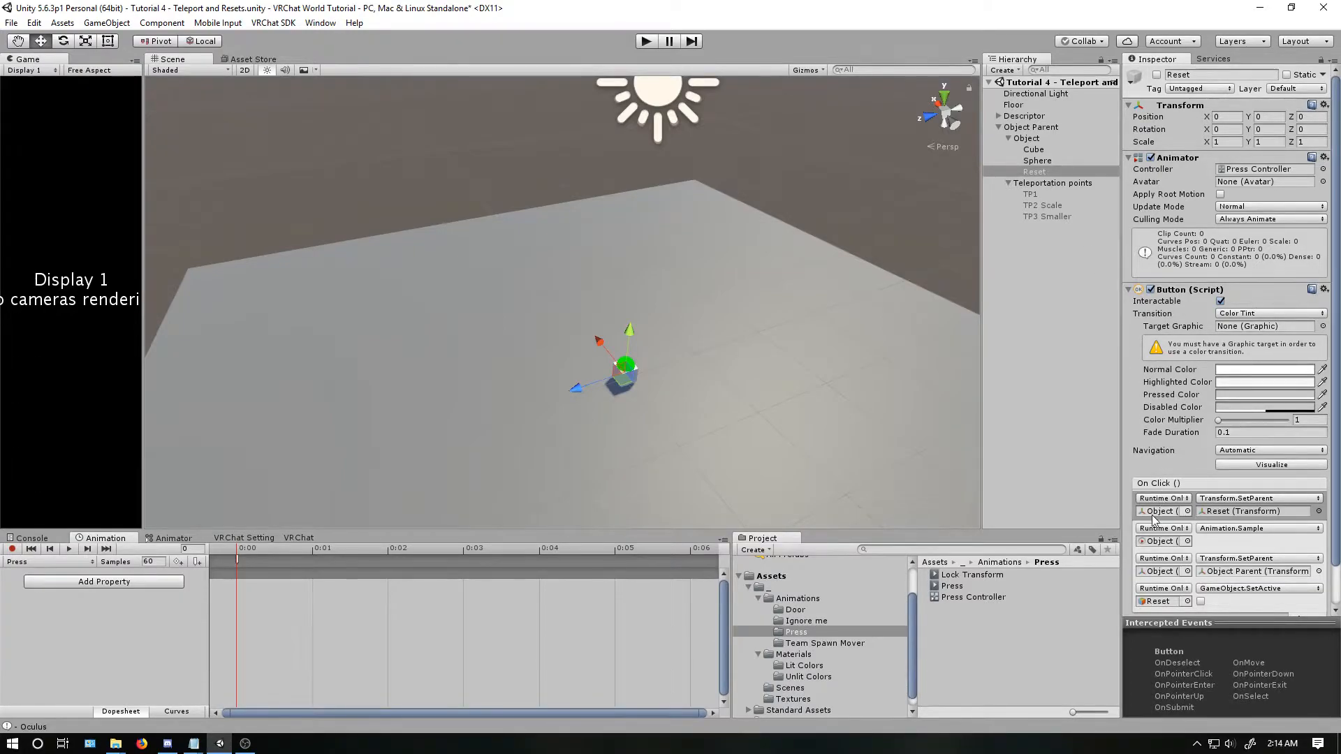
Paste another copy of TP1 inside Teleportation points, rename it Reset Setup, and reset its transform.
left_click(1037, 186)
key("ctrl+v")
left_click_drag(1032, 227, 1040, 227)
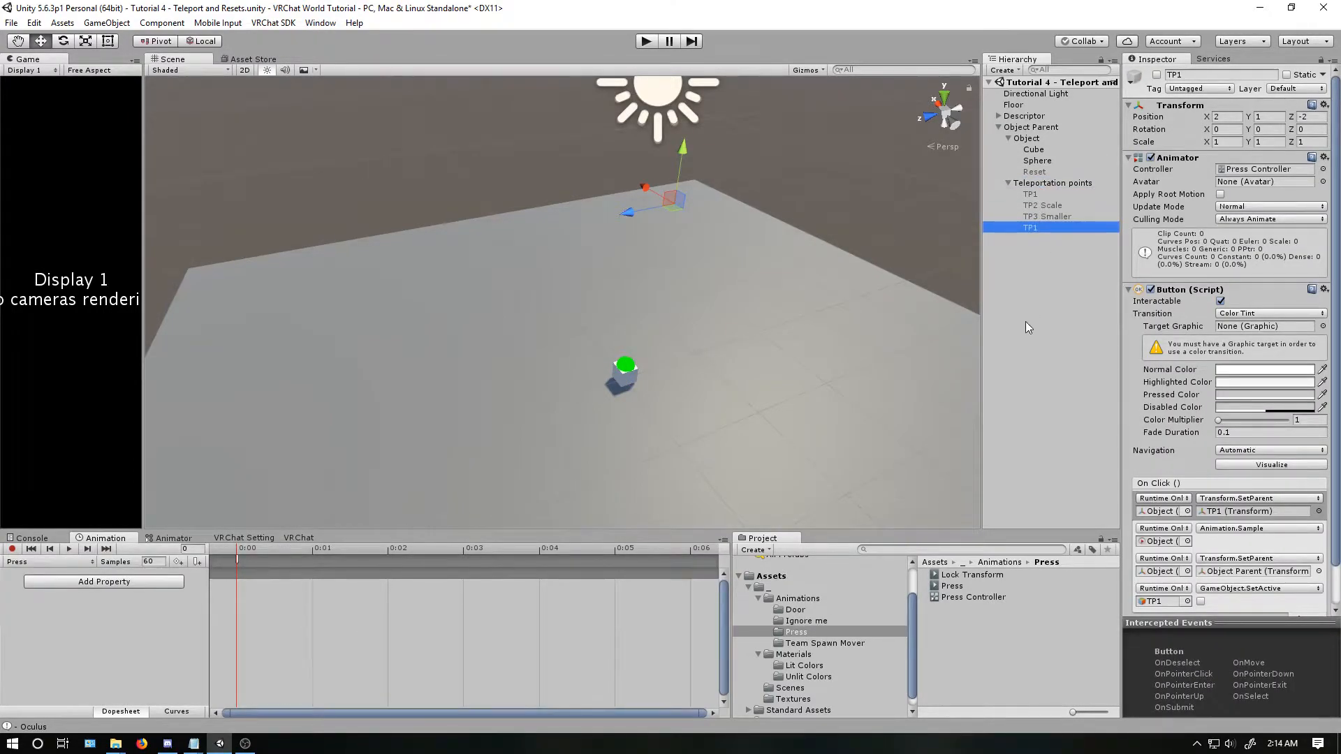
key("F2")
type("Reset Setup")
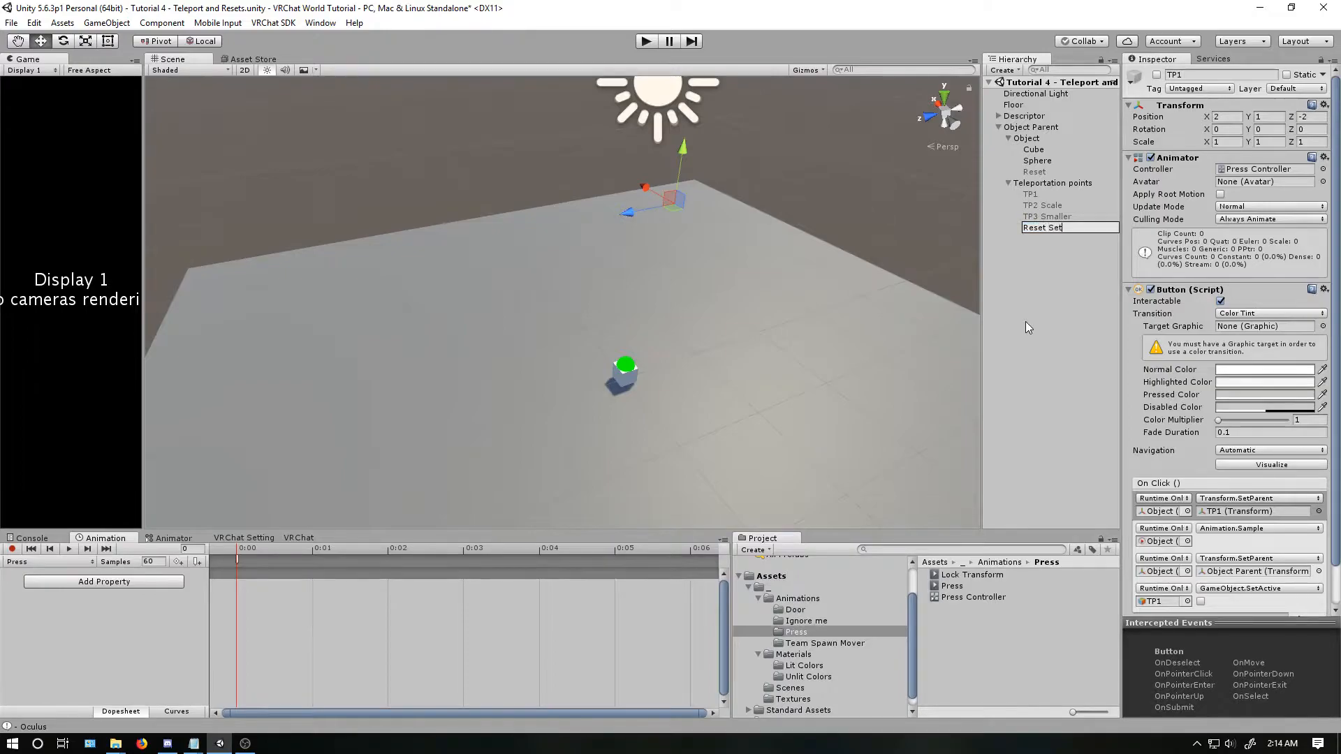
key("Return")
right_click(1181, 106)
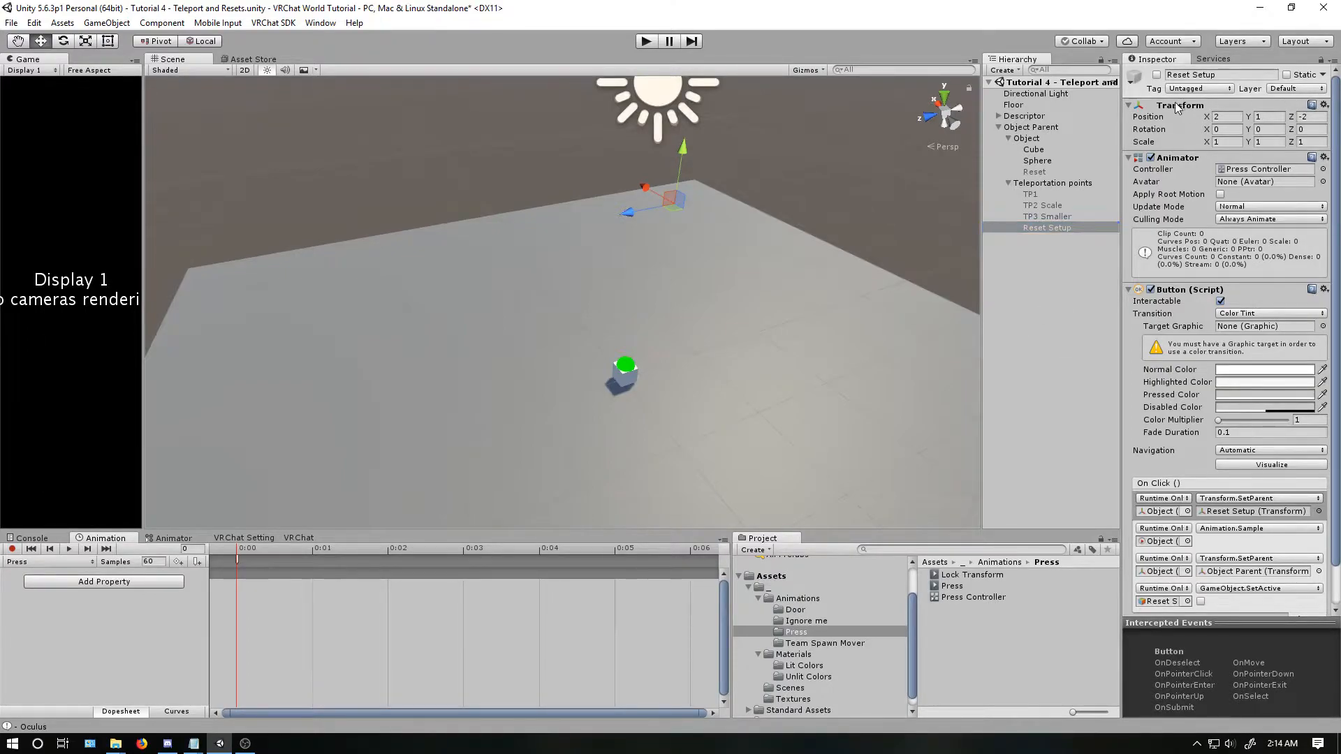
left_click(1202, 112)
Remove every On Click event from Reset Setup's Button except the first Transform.SetParent entry.
left_click(1241, 542)
scroll(1314, 612, "down", 2)
left_click(1315, 567)
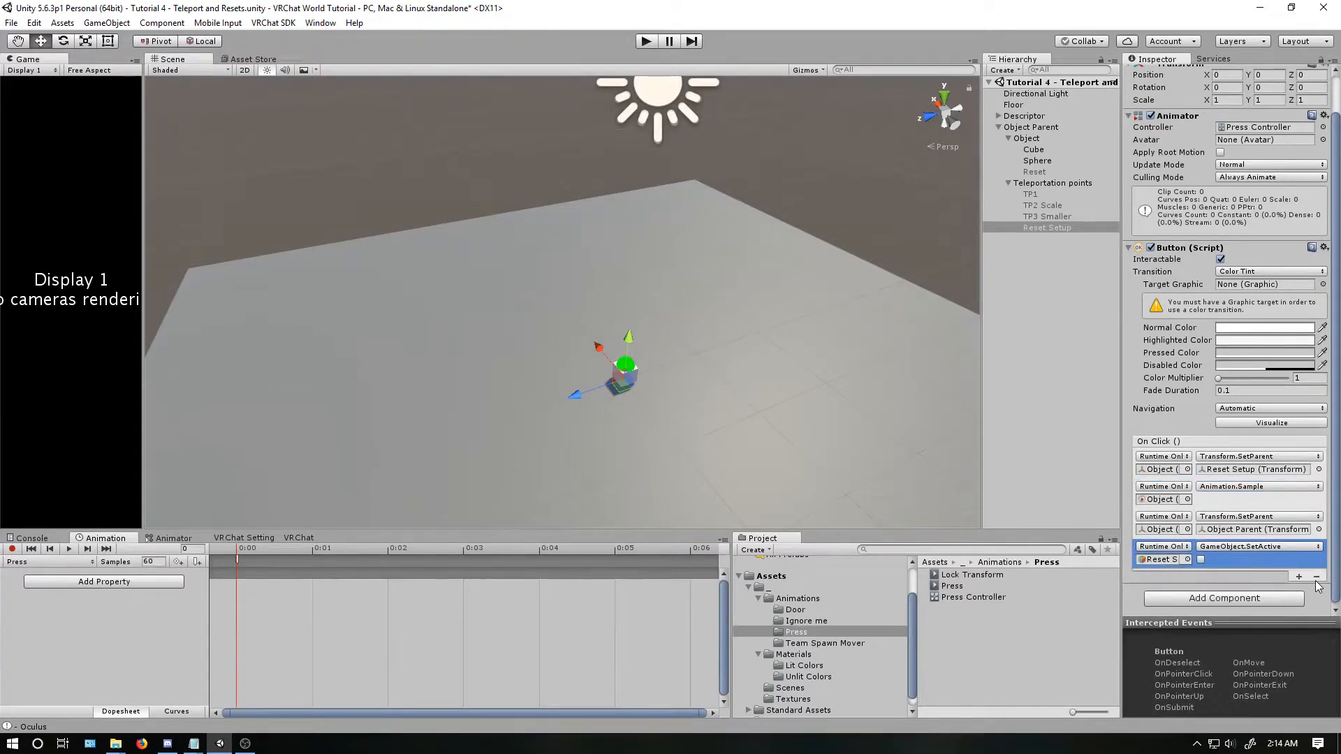
left_click(1316, 579)
left_click(1316, 579)
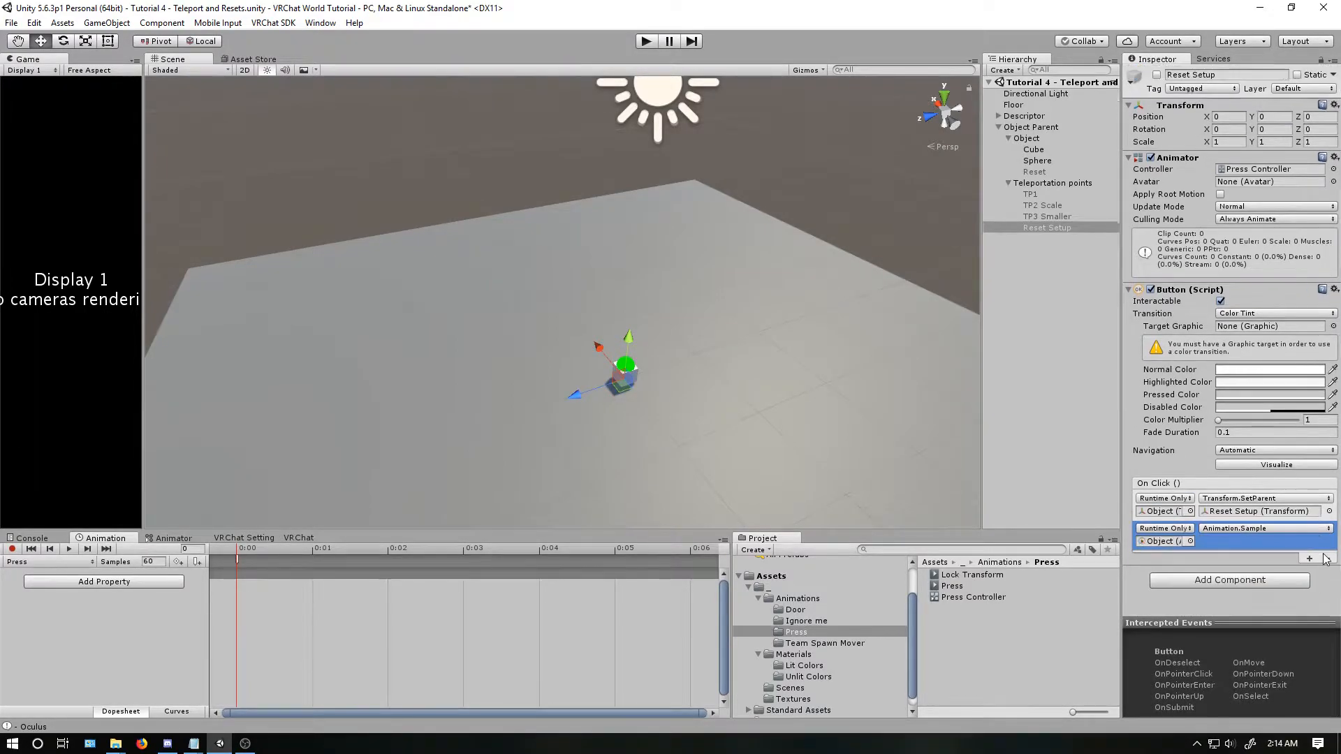
left_click(1326, 559)
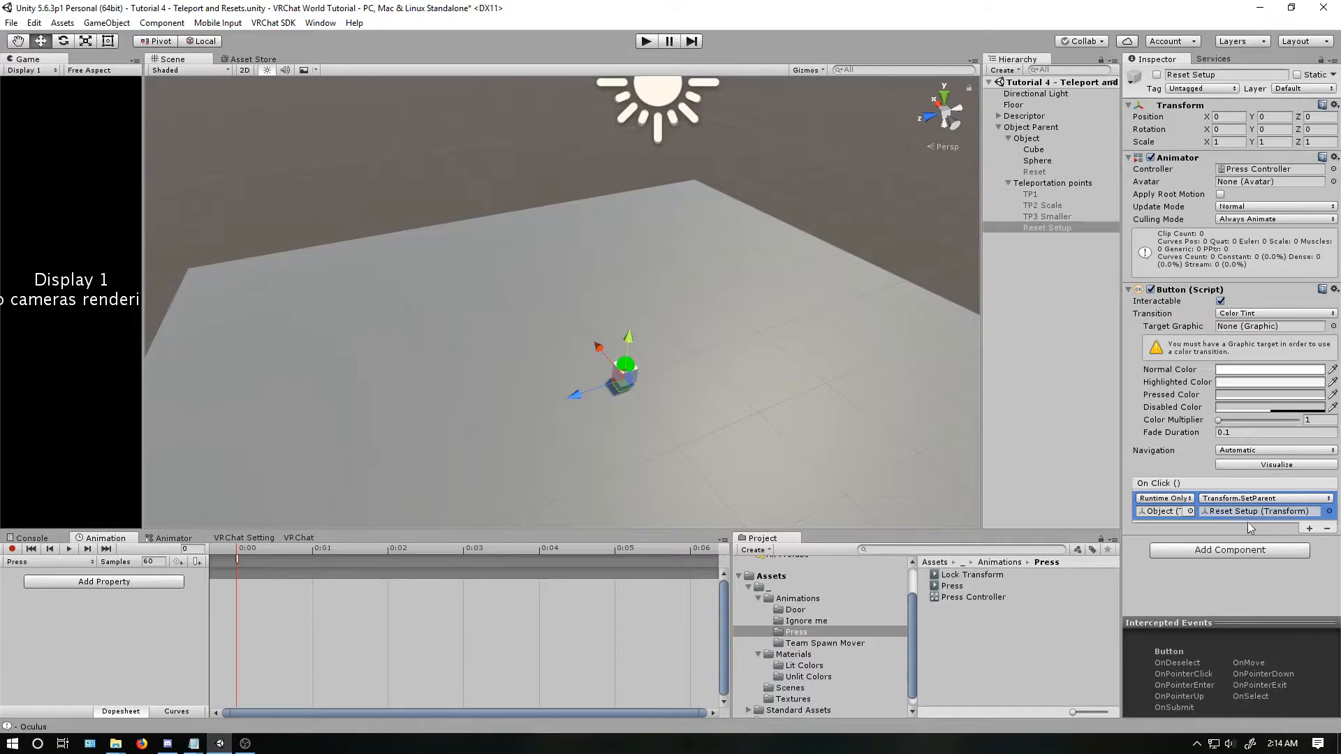
Make Reset Setup's On Click event call Transform.SetParent on Reset with Teleportation points as parent, and enable Reset Setup.
left_click(1034, 172)
left_click_drag(1035, 171, 1159, 512)
left_click(1215, 499)
mouse_move(1239, 548)
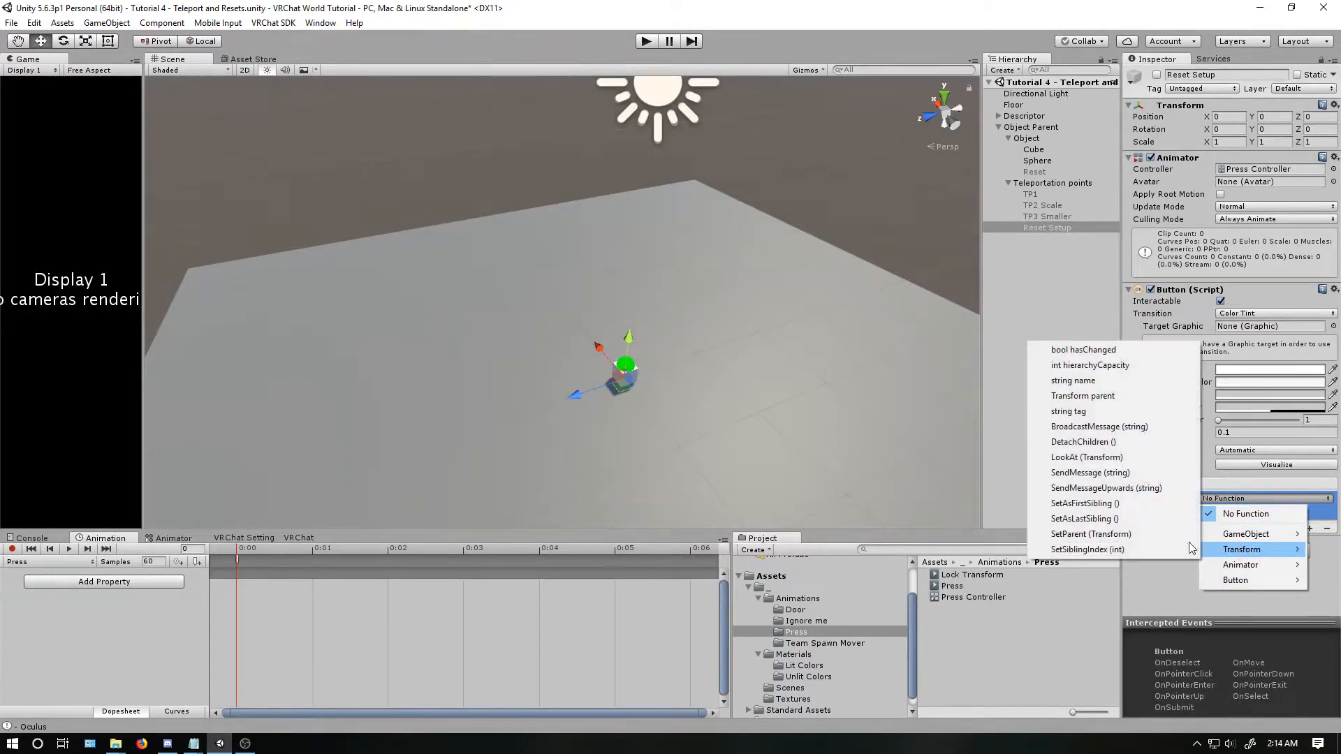
left_click(1159, 534)
left_click_drag(1033, 182, 1251, 515)
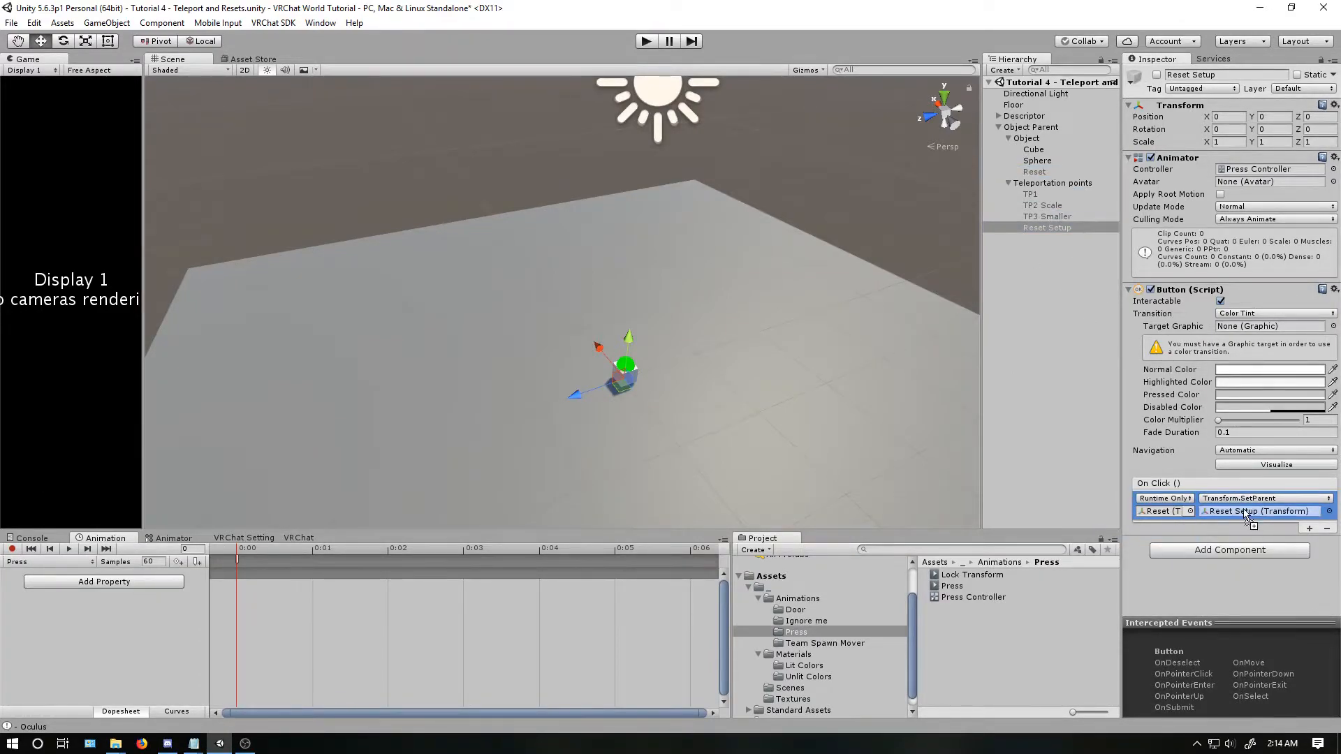
left_click(1157, 74)
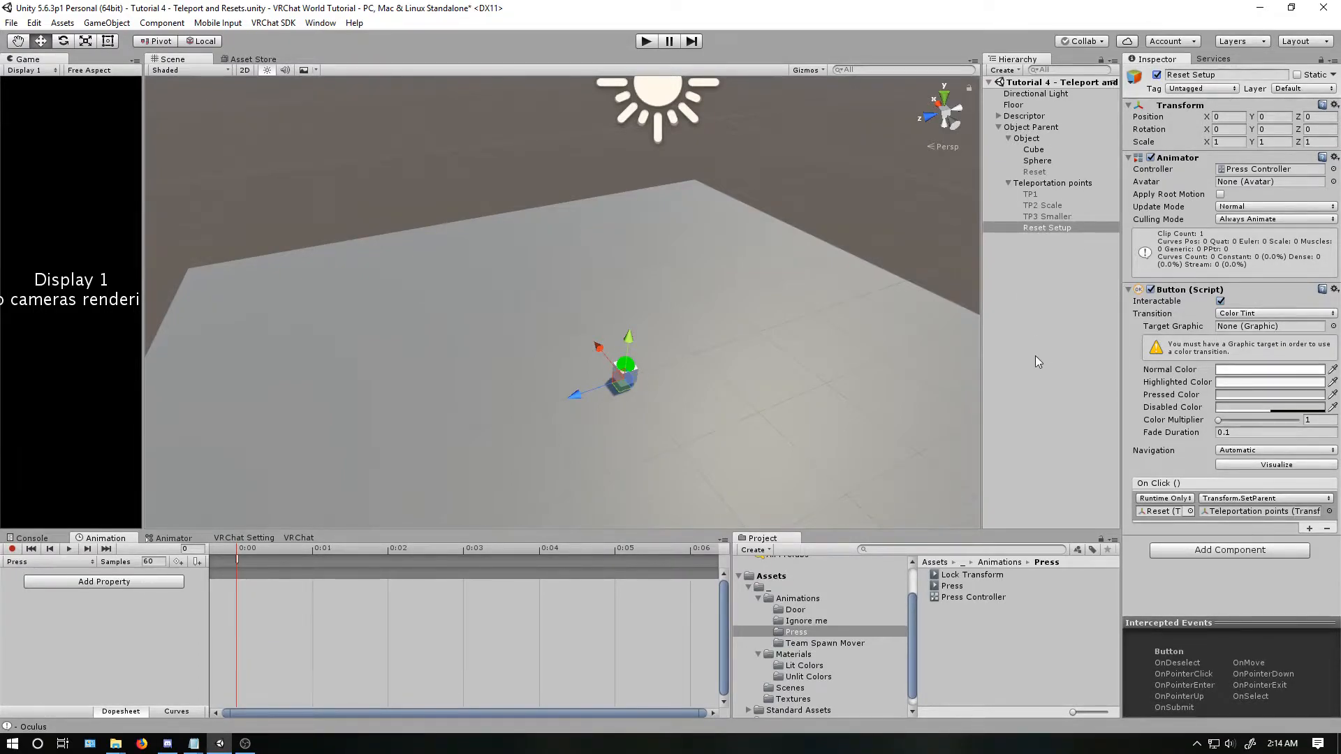
Run the scene and activate TP1, TP2 Scale, TP3 Smaller and Reset in turn to test the teleports and the reset.
left_click(646, 42)
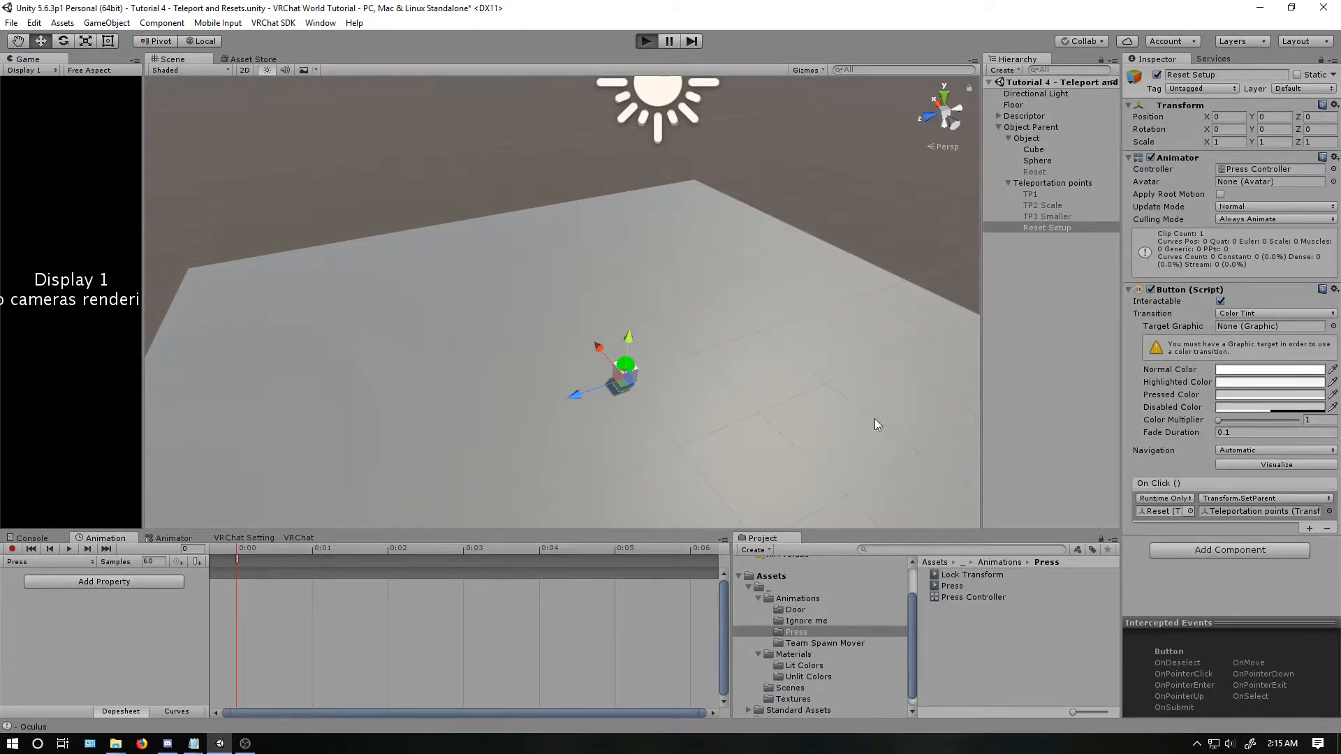
left_click(1032, 182)
left_click(1156, 76)
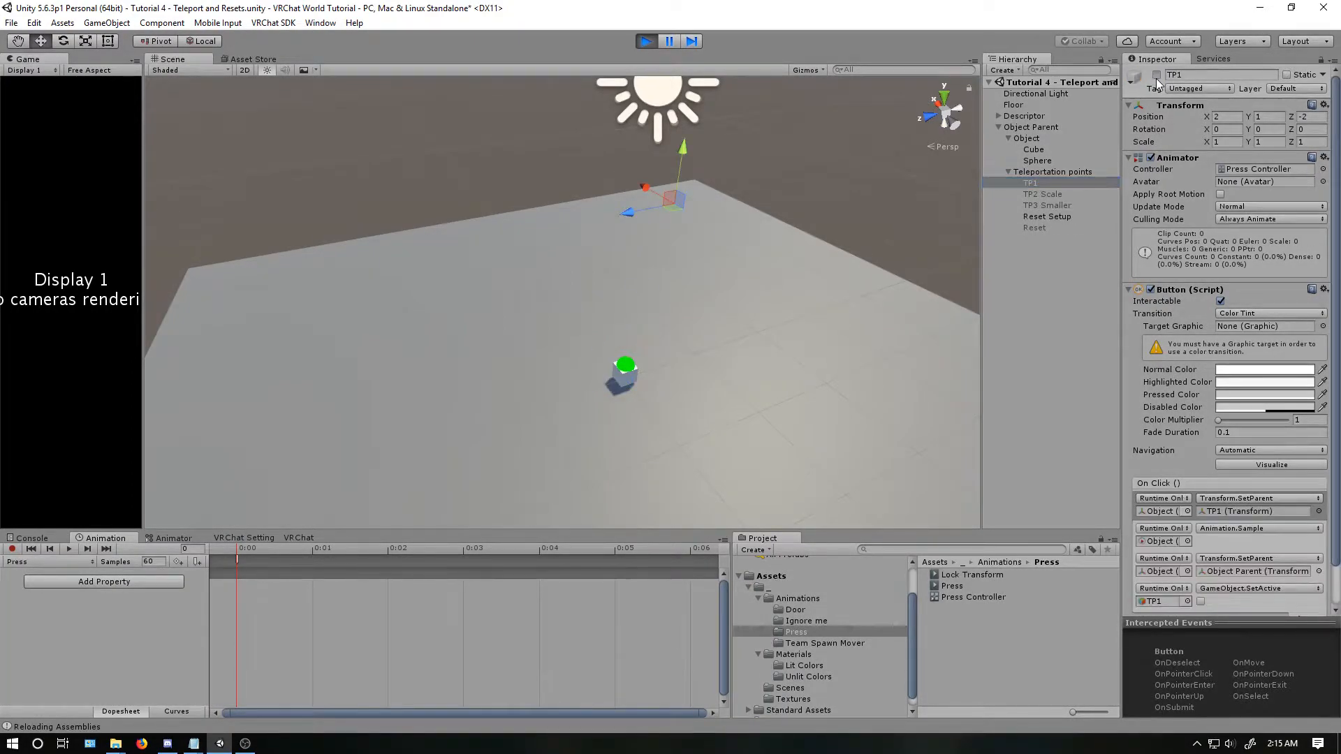
left_click(1054, 159)
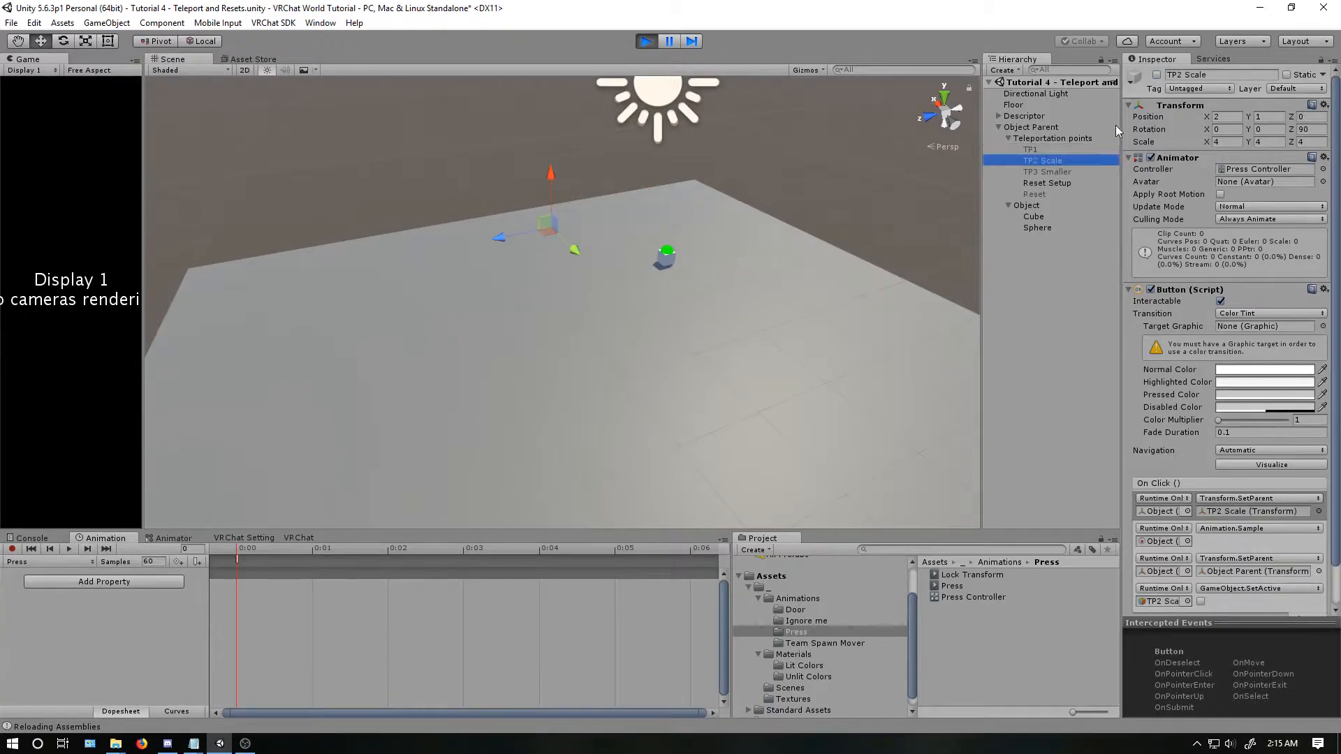
left_click(1156, 75)
left_click(1064, 174)
left_click(1156, 76)
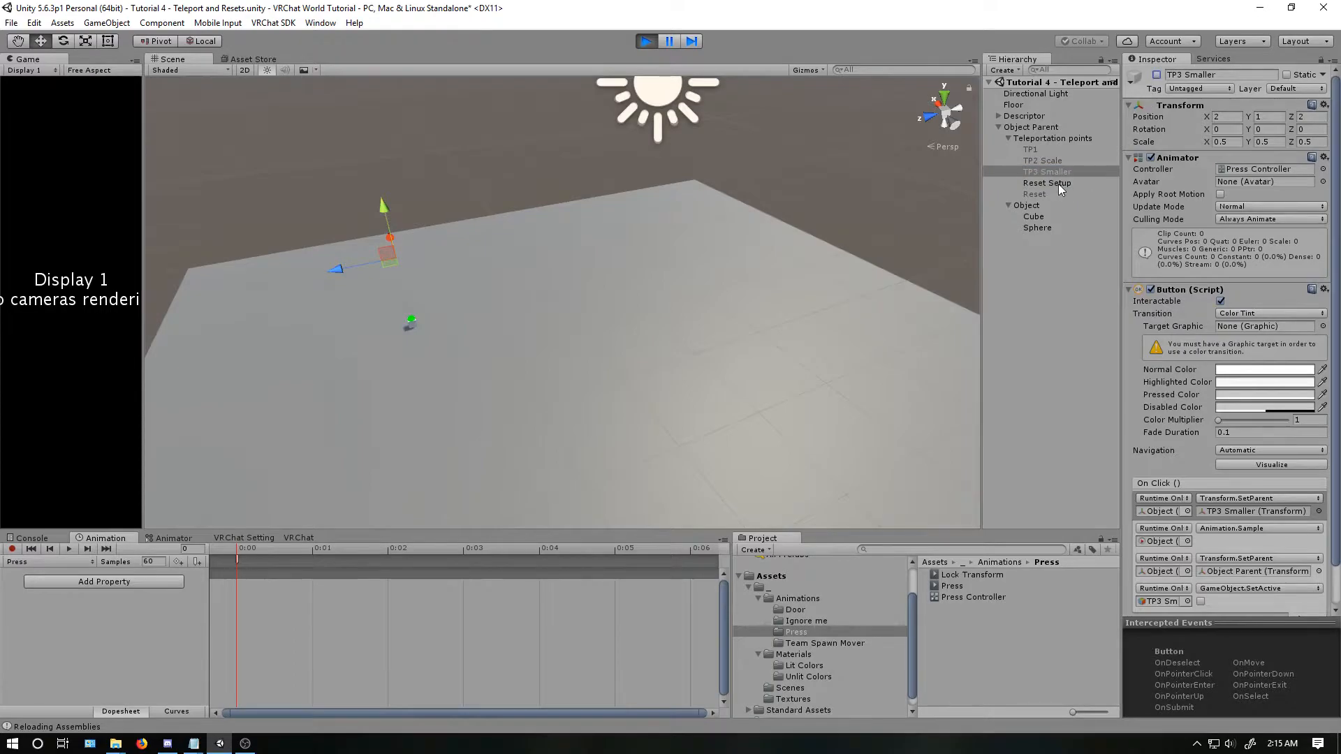
left_click(1040, 195)
left_click(1156, 76)
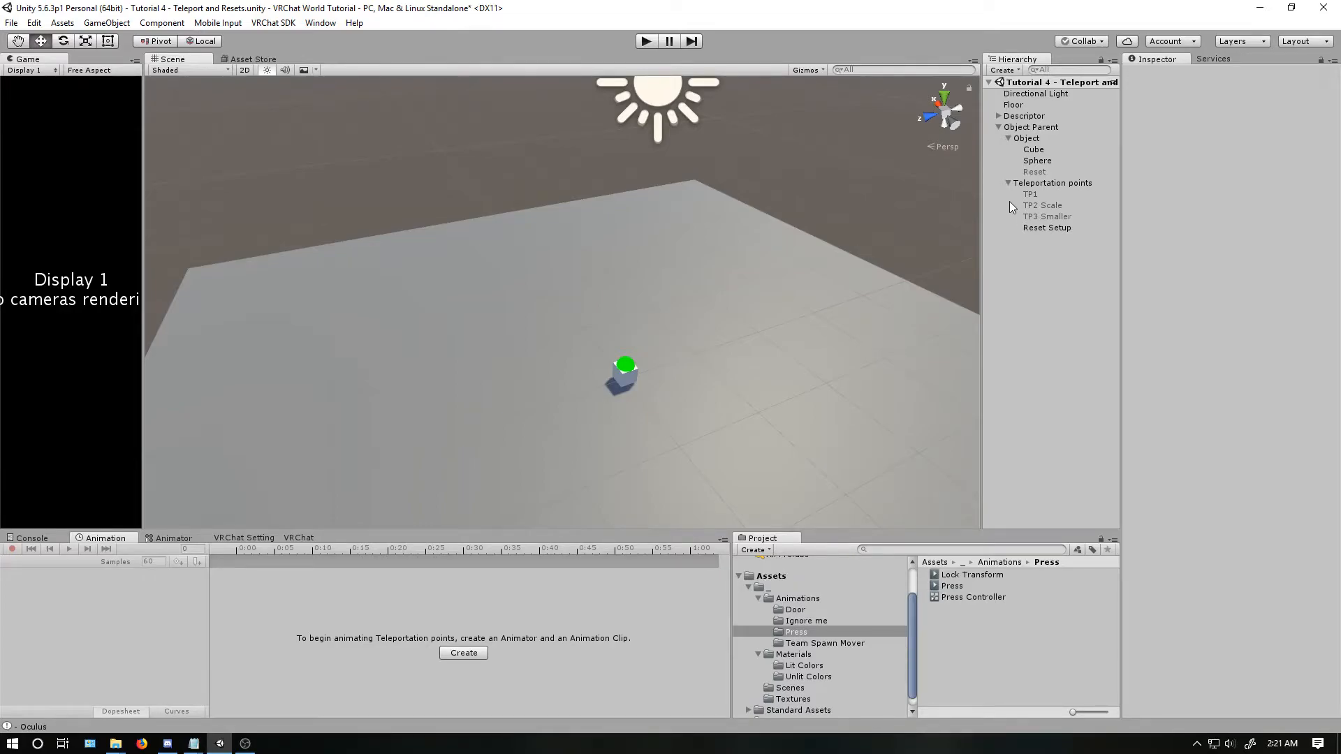
Create an empty object at the scene root, reset its transform, and move it to Z position -1.
right_click(1034, 257)
left_click(1062, 377)
right_click(1180, 99)
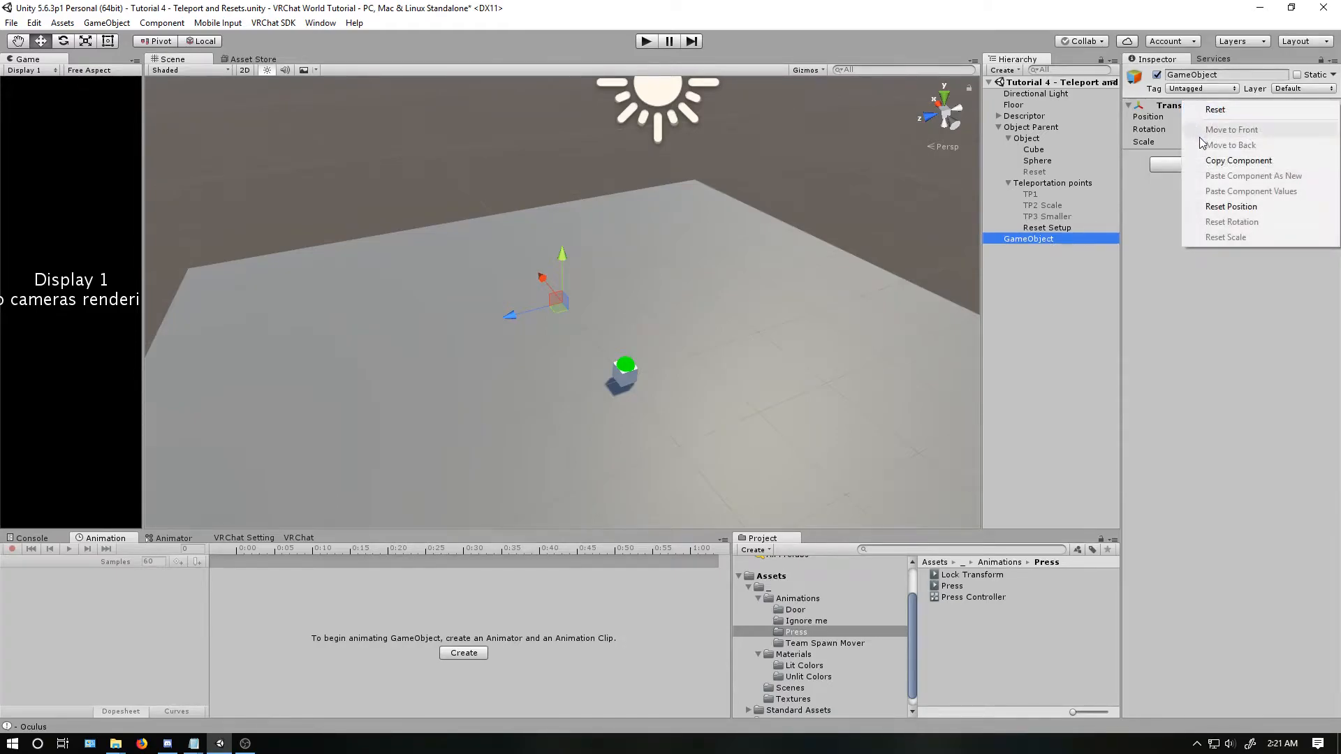
left_click(1201, 107)
left_click_drag(580, 393, 649, 367)
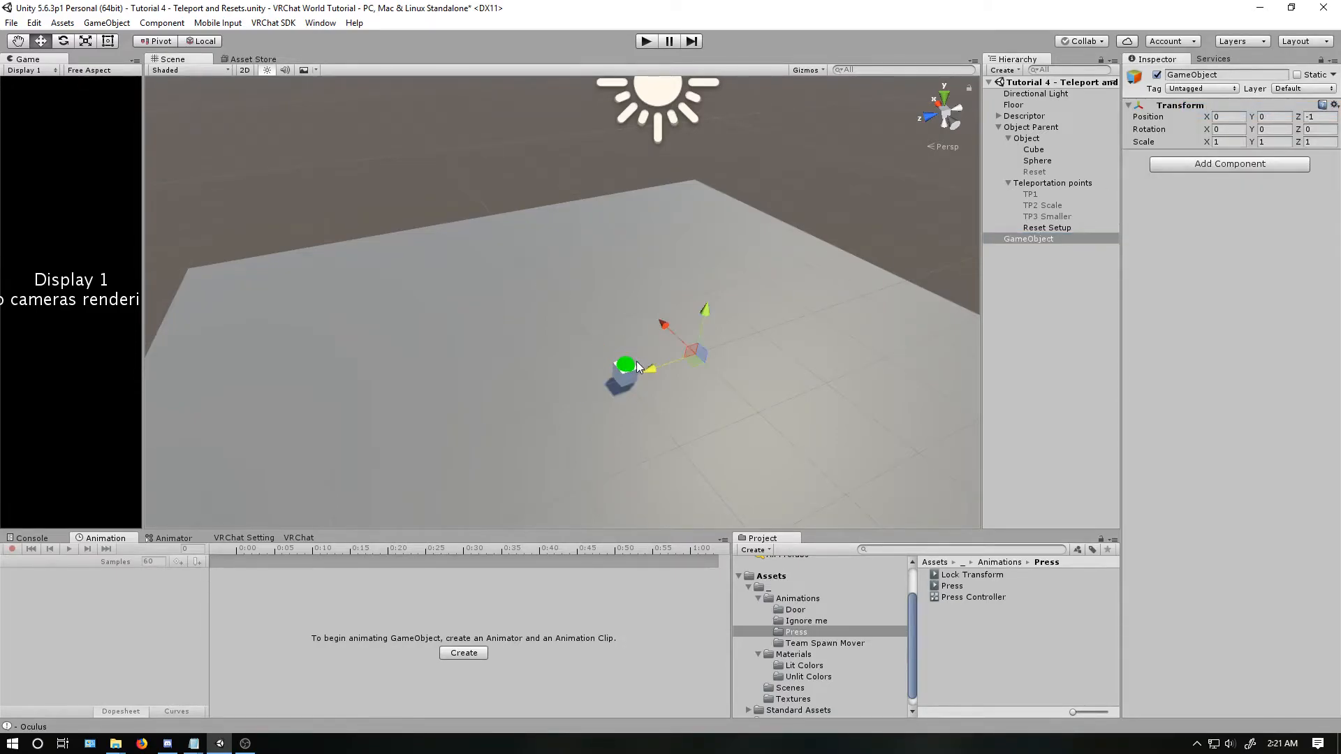
Rename the new empty object as Buttons and collapse Object's children in the hierarchy.
right_click(1039, 241)
left_click(1023, 239)
left_click(1024, 239)
key("ctrl+a")
type("Buttons")
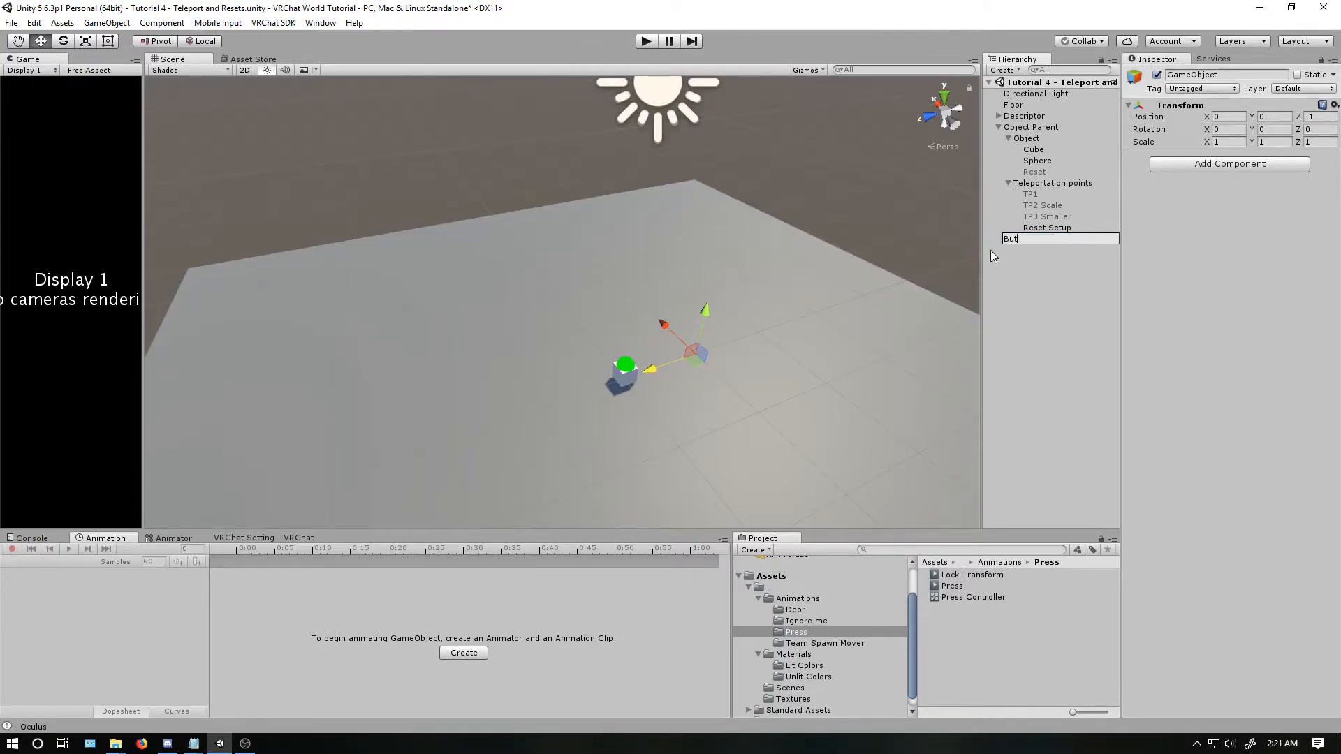
key("Return")
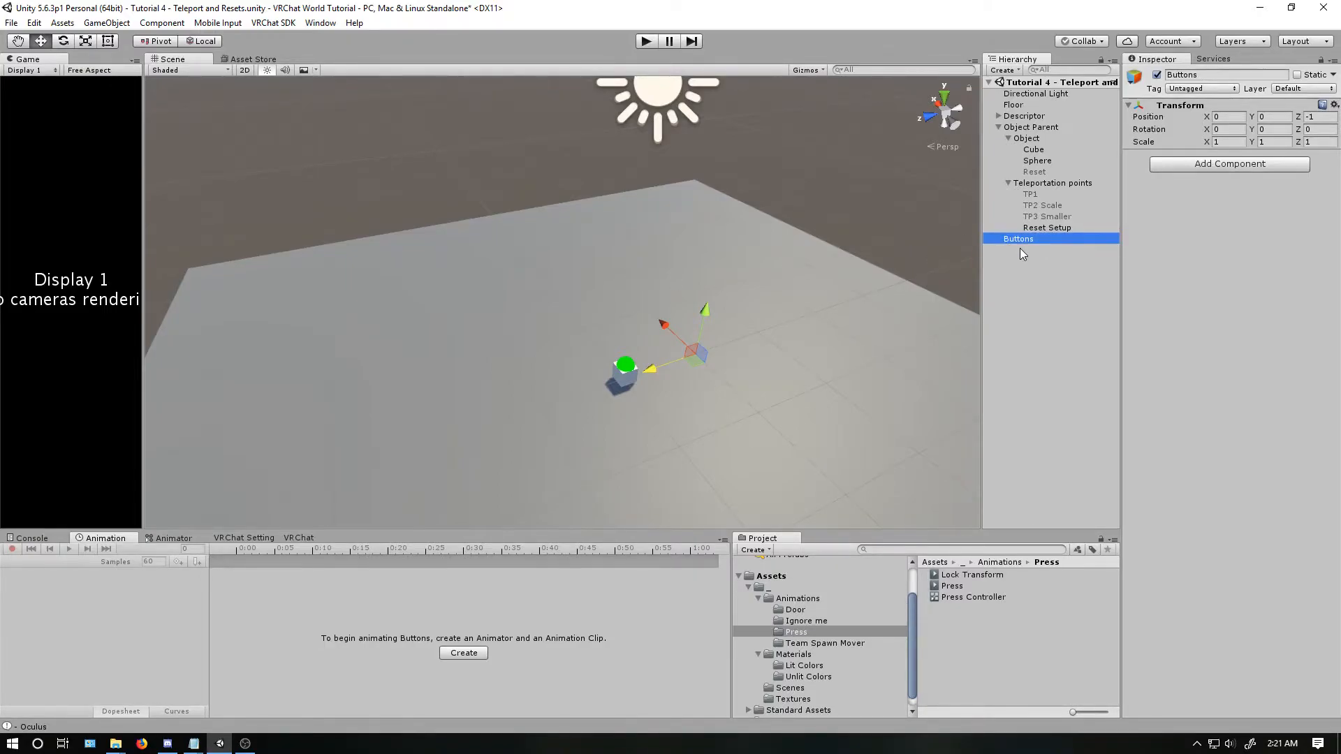
left_click(1005, 183)
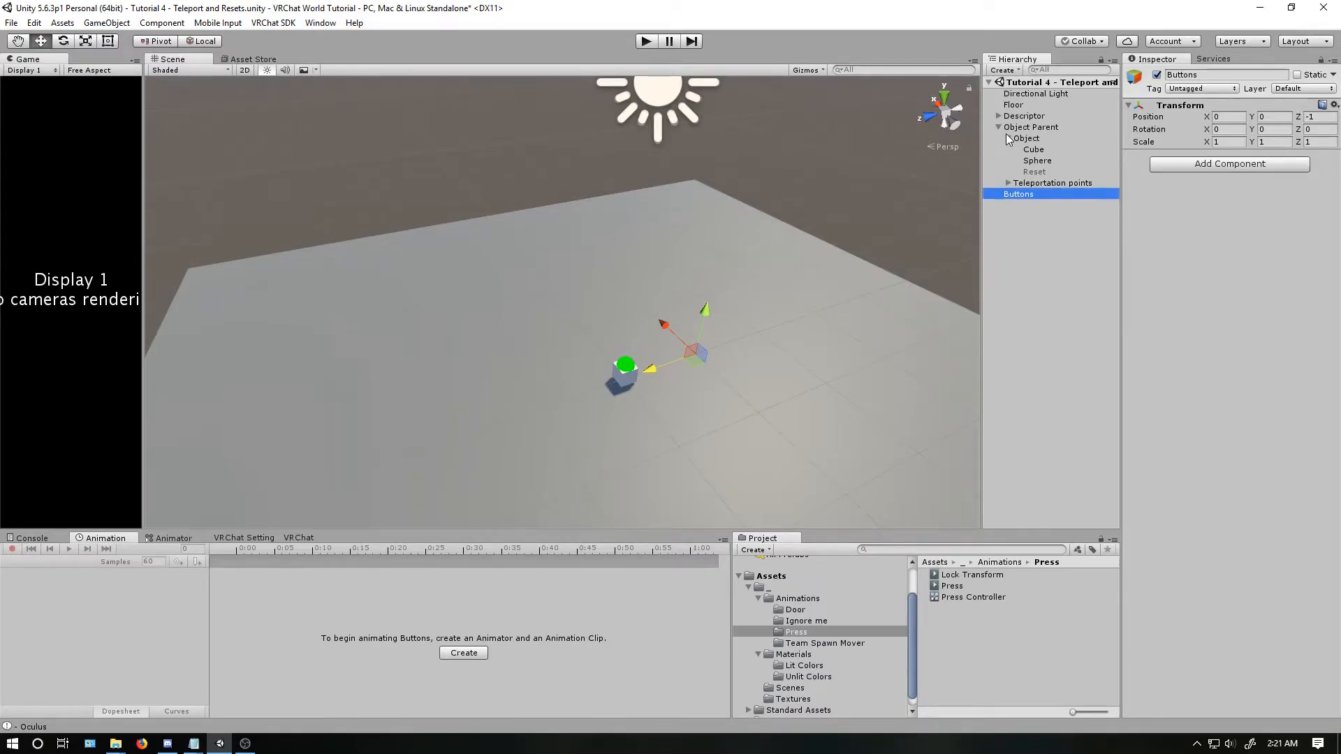
left_click(1007, 138)
left_click(1008, 149)
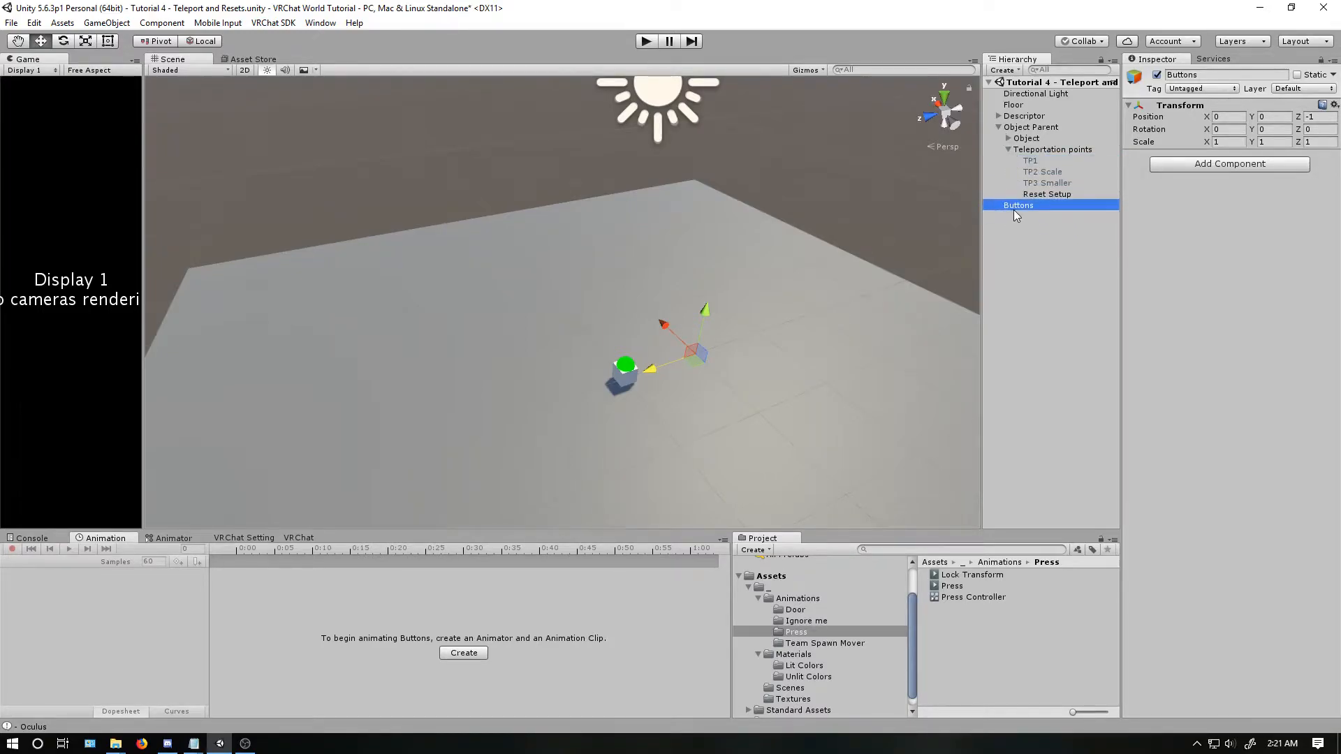
right_click(1014, 209)
mouse_move(1099, 334)
left_click(1164, 345)
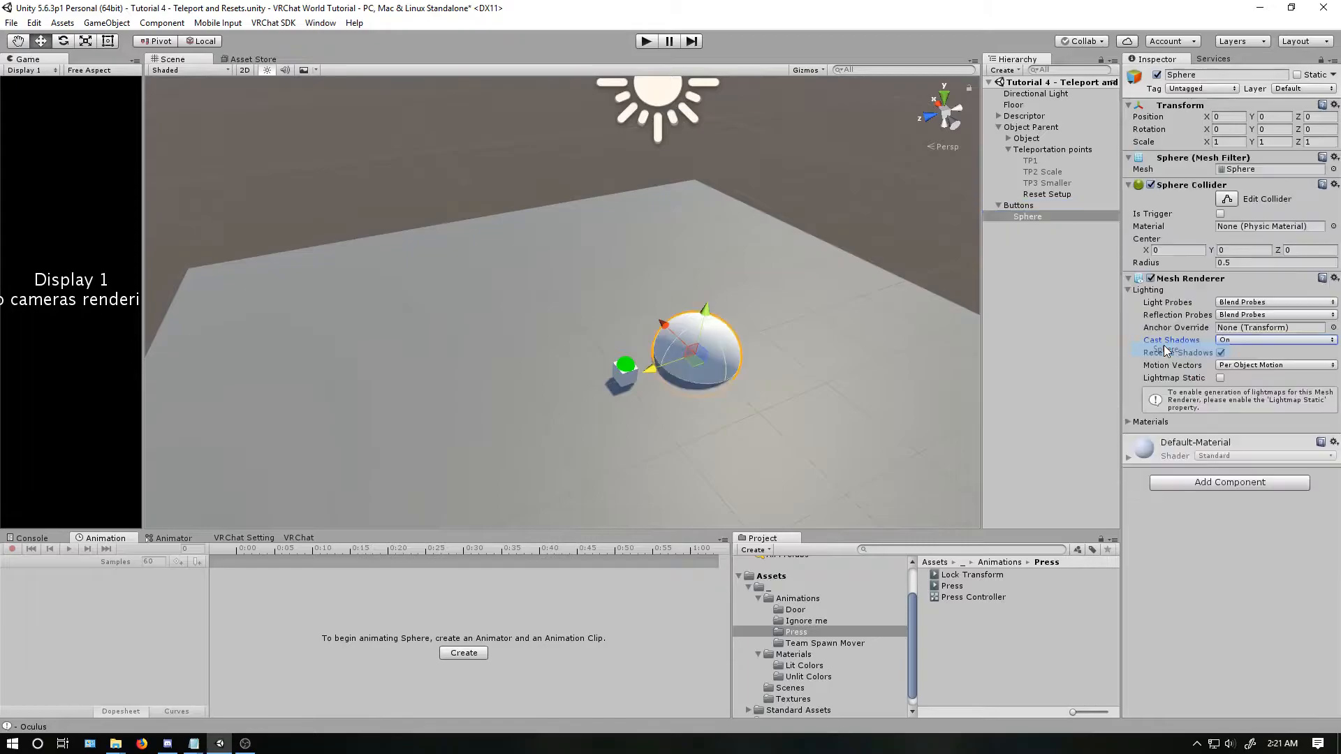
key("ctrl+z")
Create a cube as a child of Buttons and set its scale to 0.2 on all axes.
right_click(1049, 211)
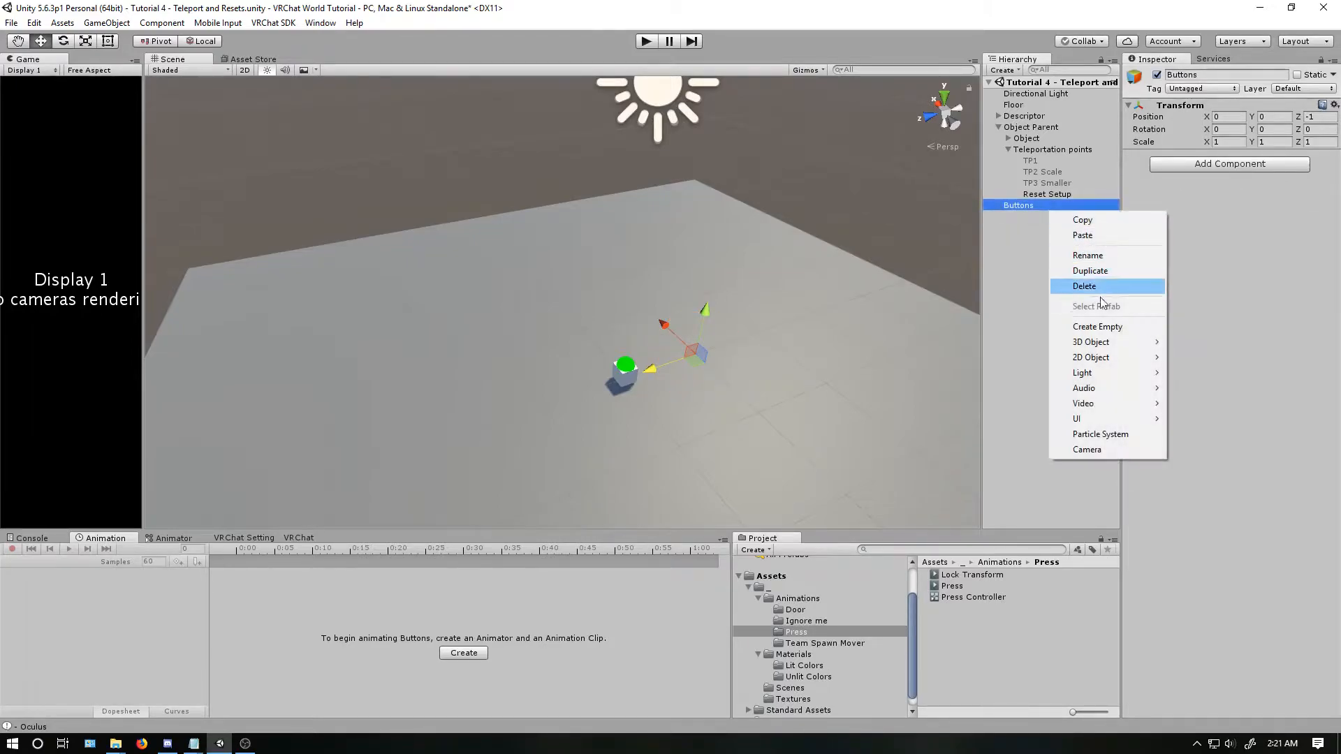
mouse_move(1120, 343)
left_click(1176, 342)
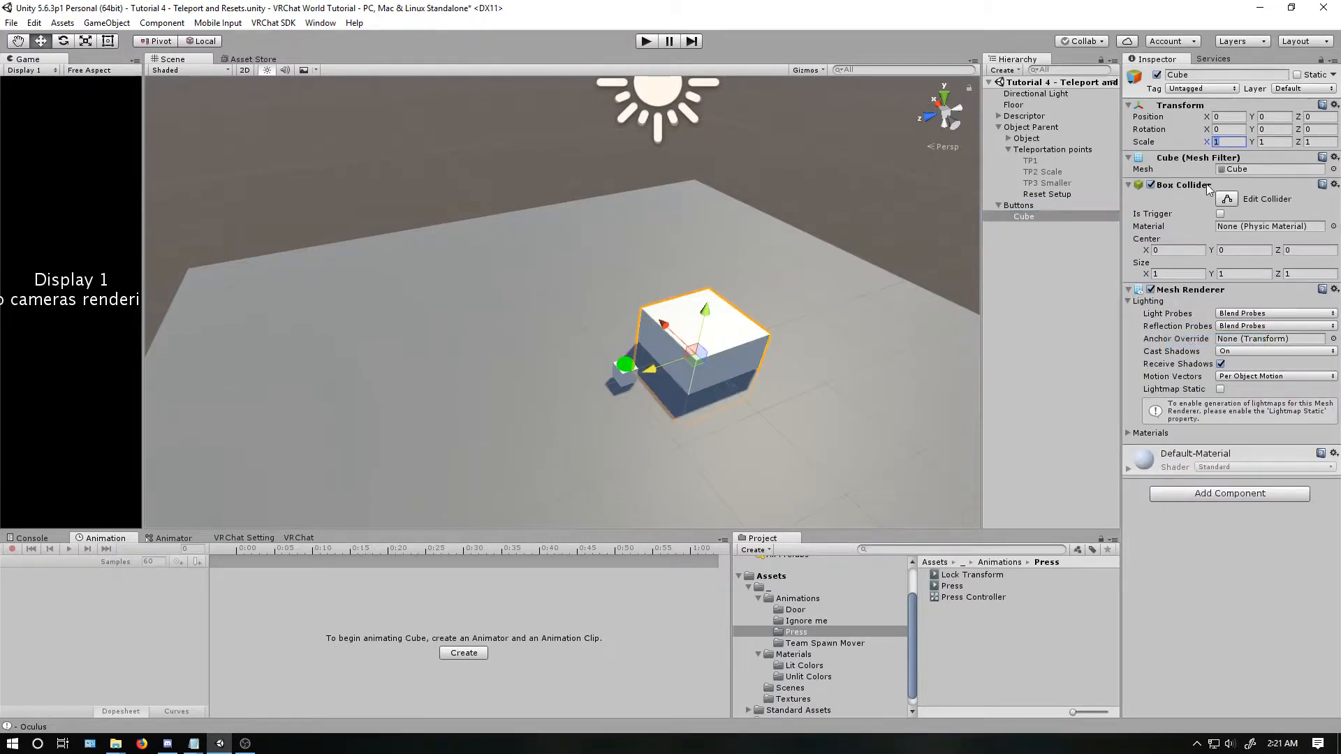
type(".2")
key("Tab")
type(".2")
key("Tab")
type(".2")
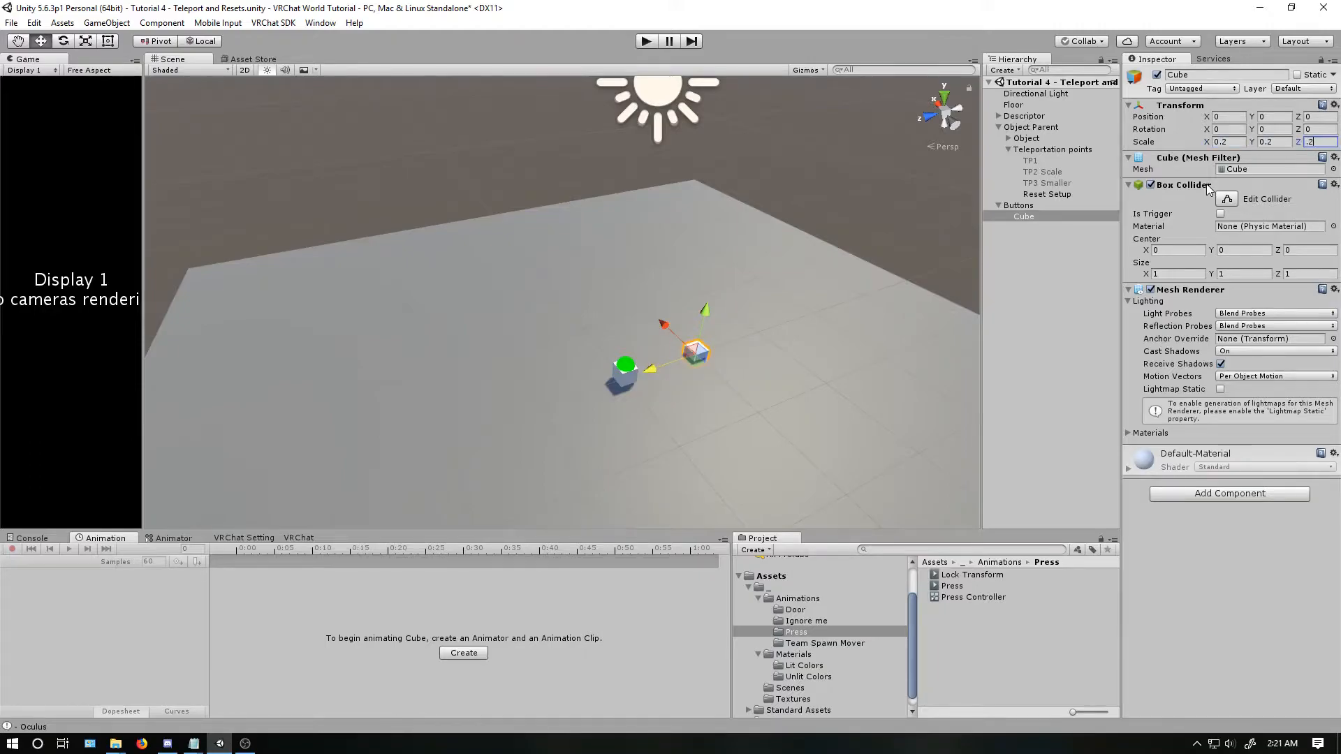
Add a VRC_Trigger component to the cube and choose OnInteract as its trigger type.
left_click(1192, 496)
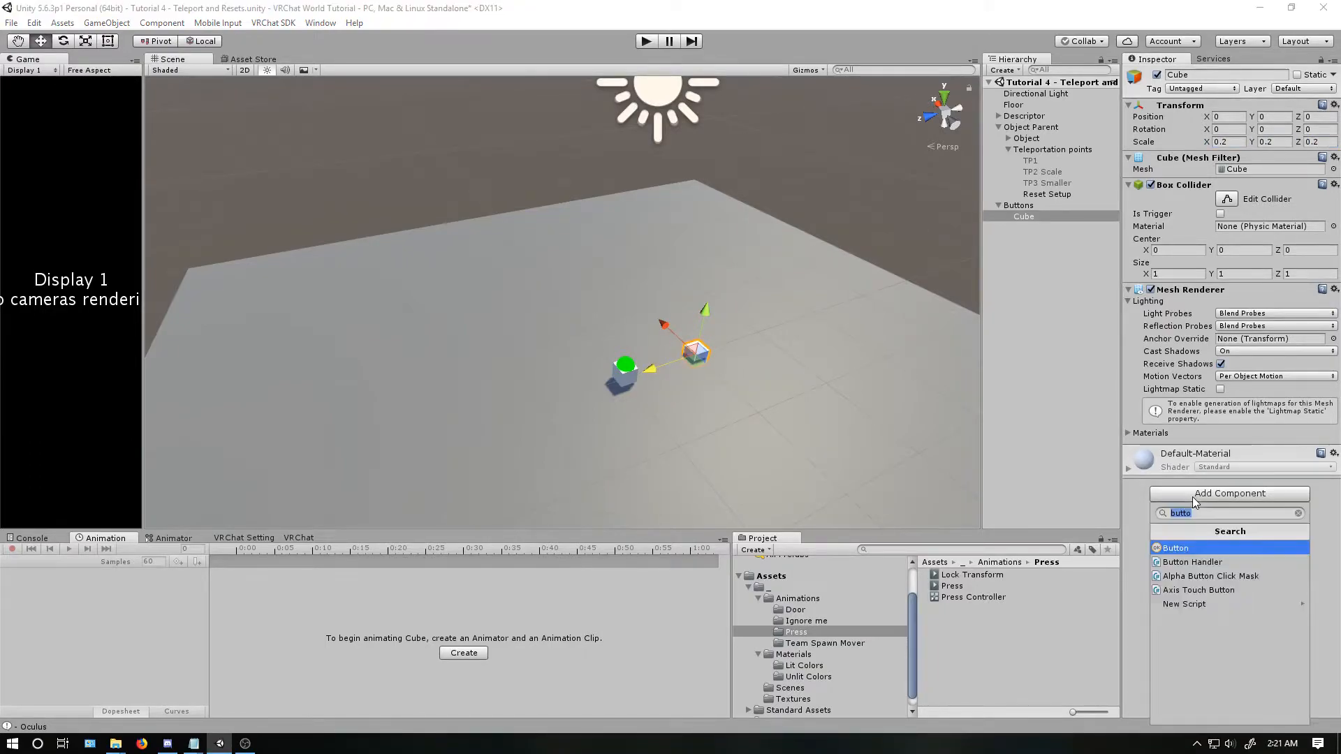
type("vrc_tr")
key("Return")
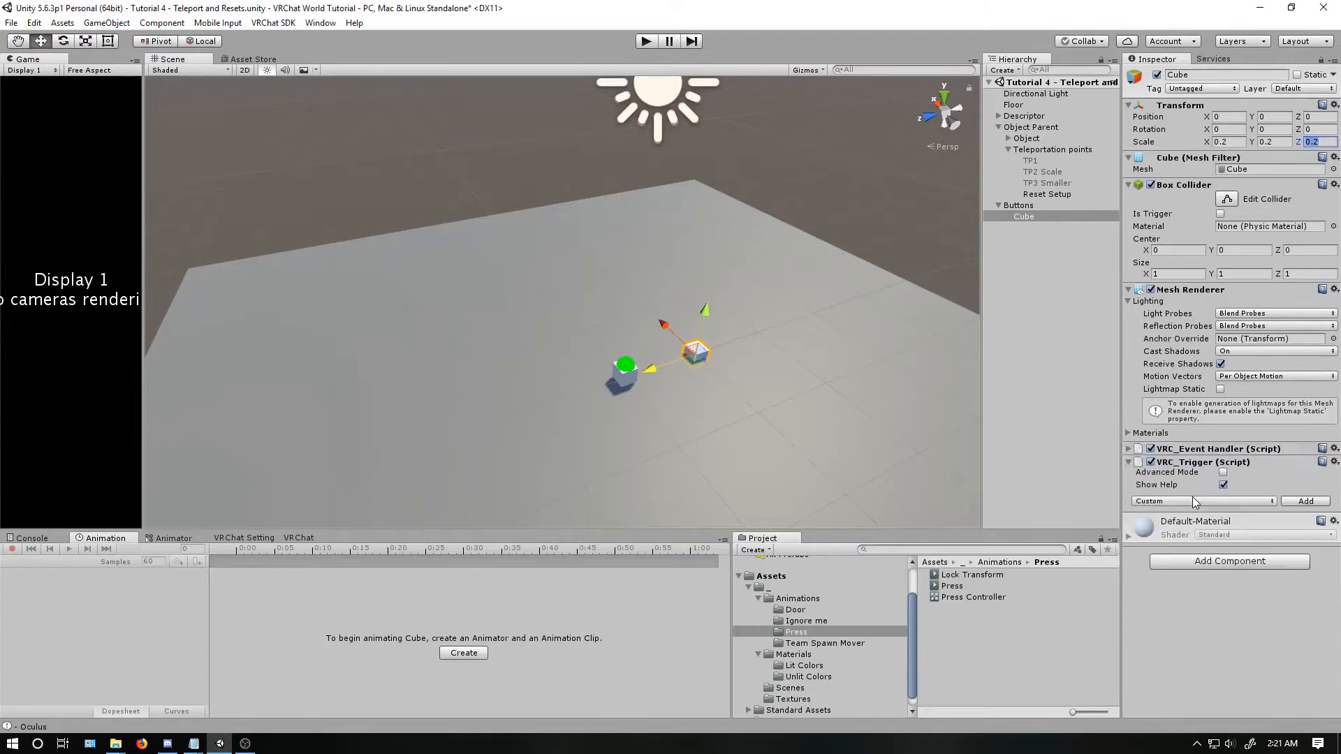
left_click(1192, 497)
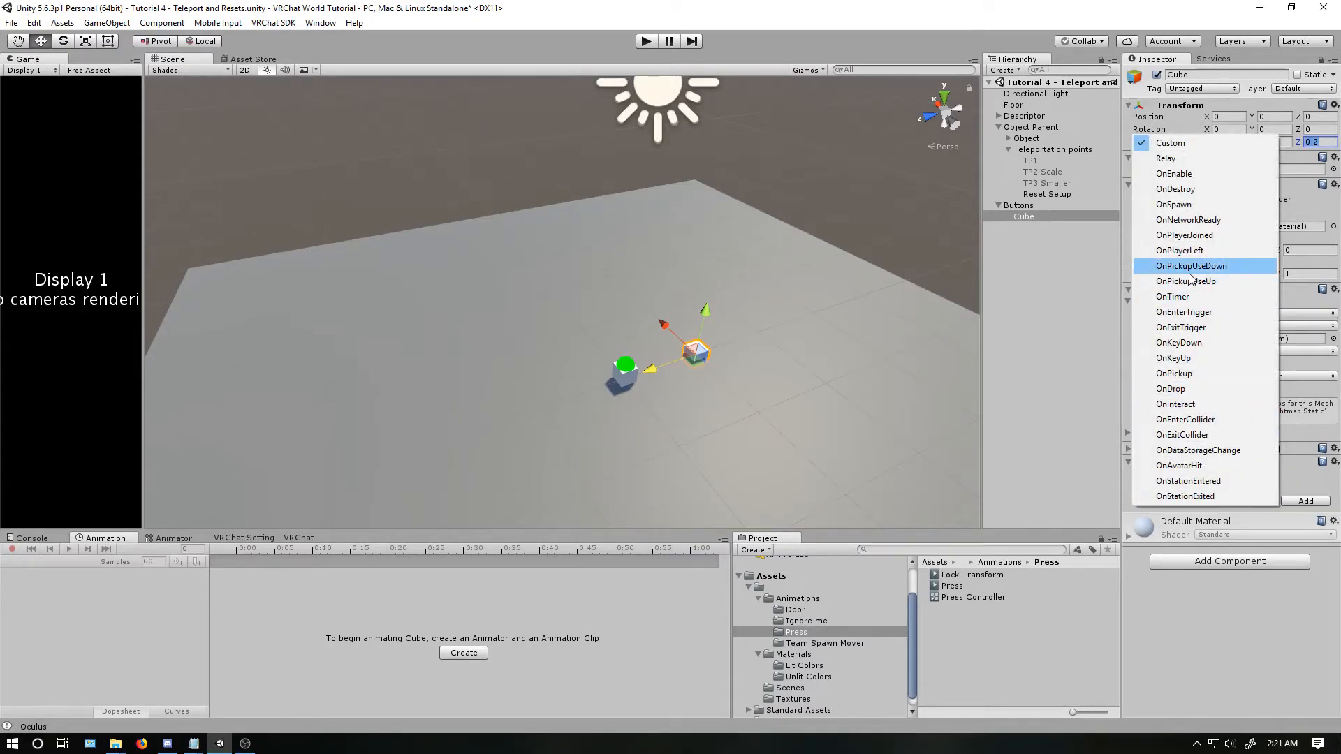
left_click(1175, 404)
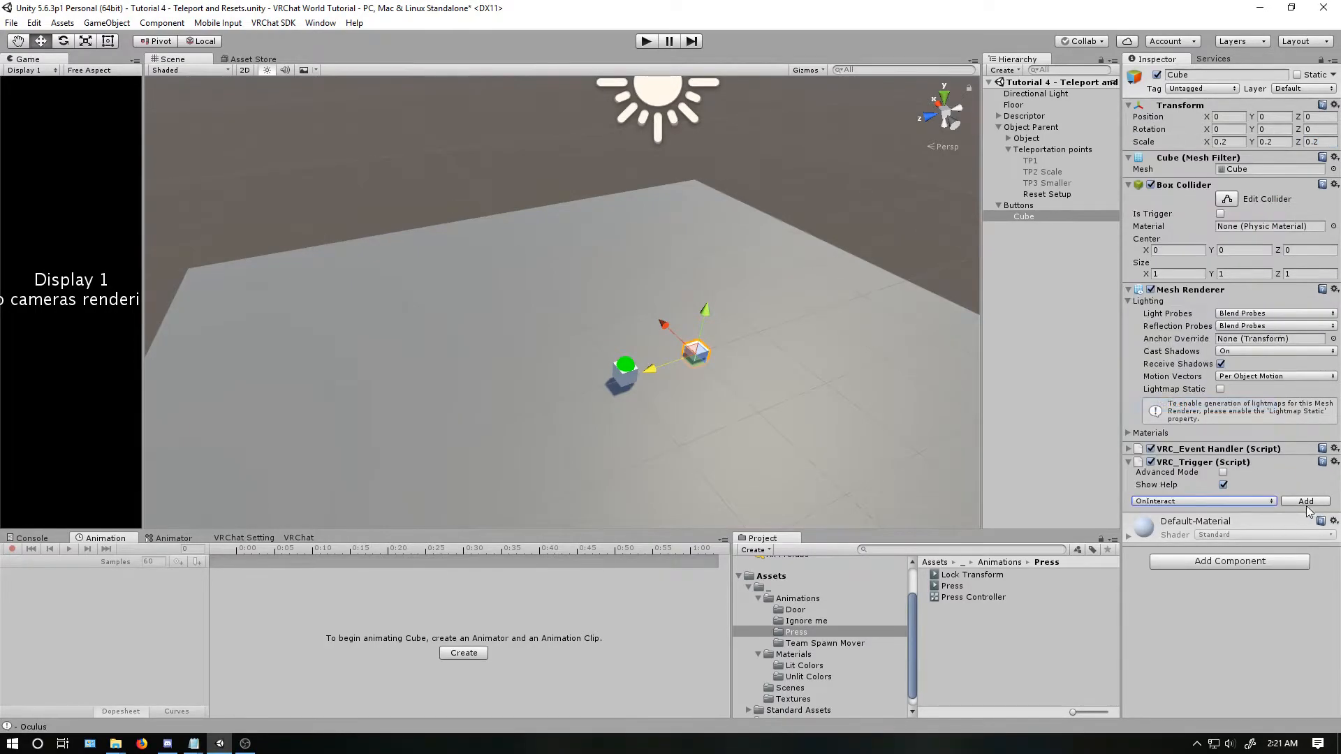
Add a SetGameObjectActive action to the cube's OnInteract trigger.
left_click(1296, 613)
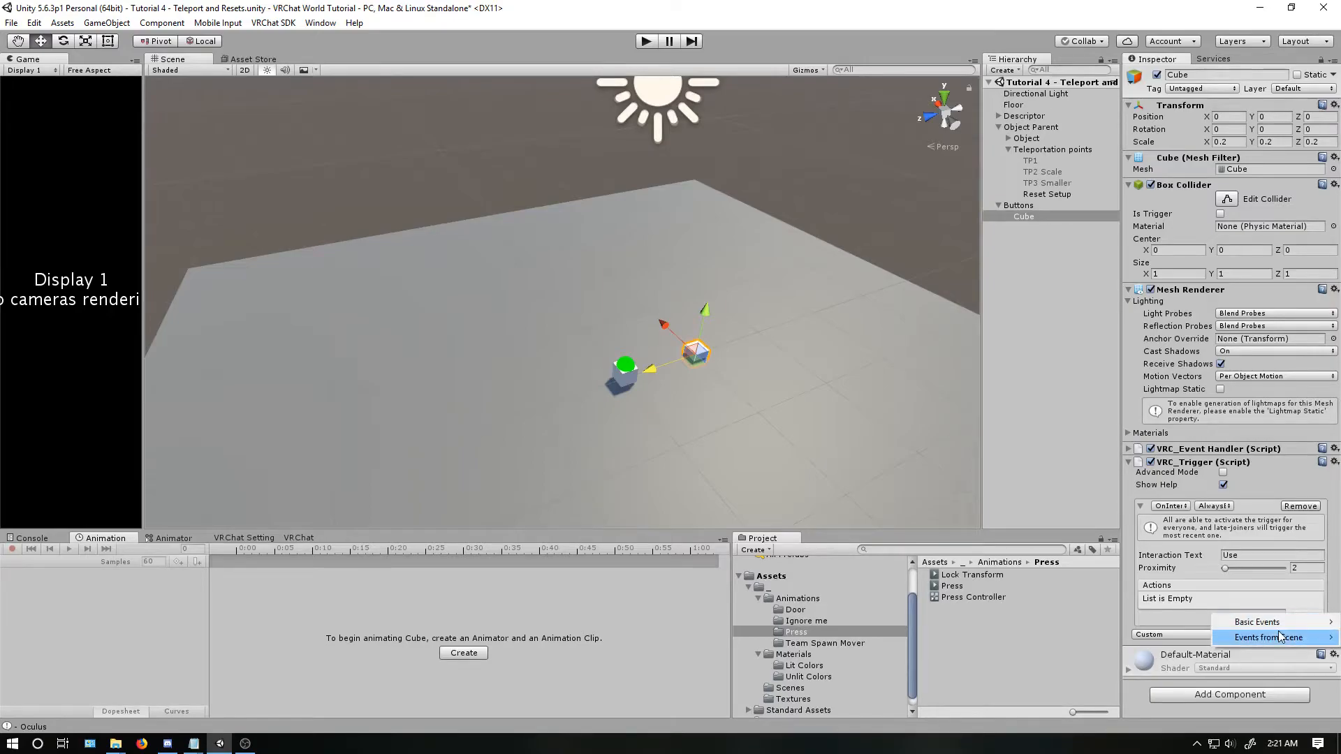
mouse_move(1276, 625)
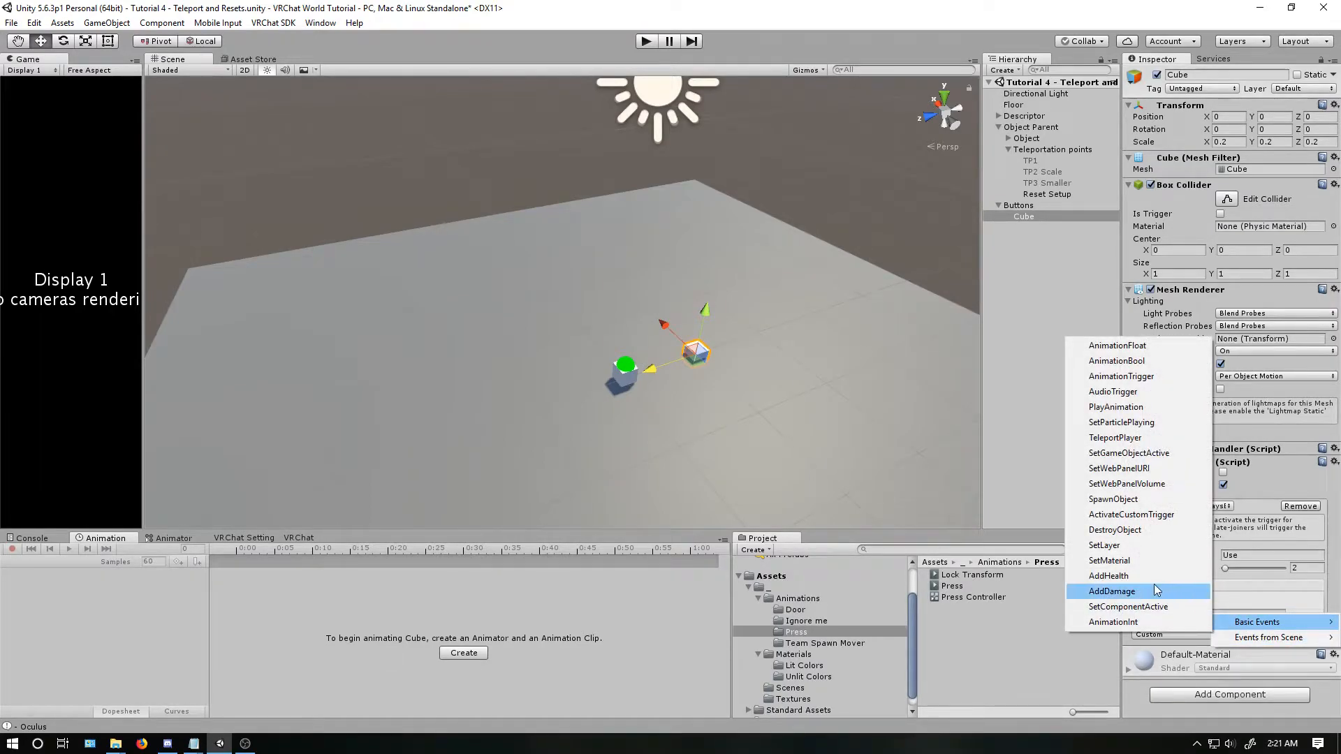
left_click(1145, 454)
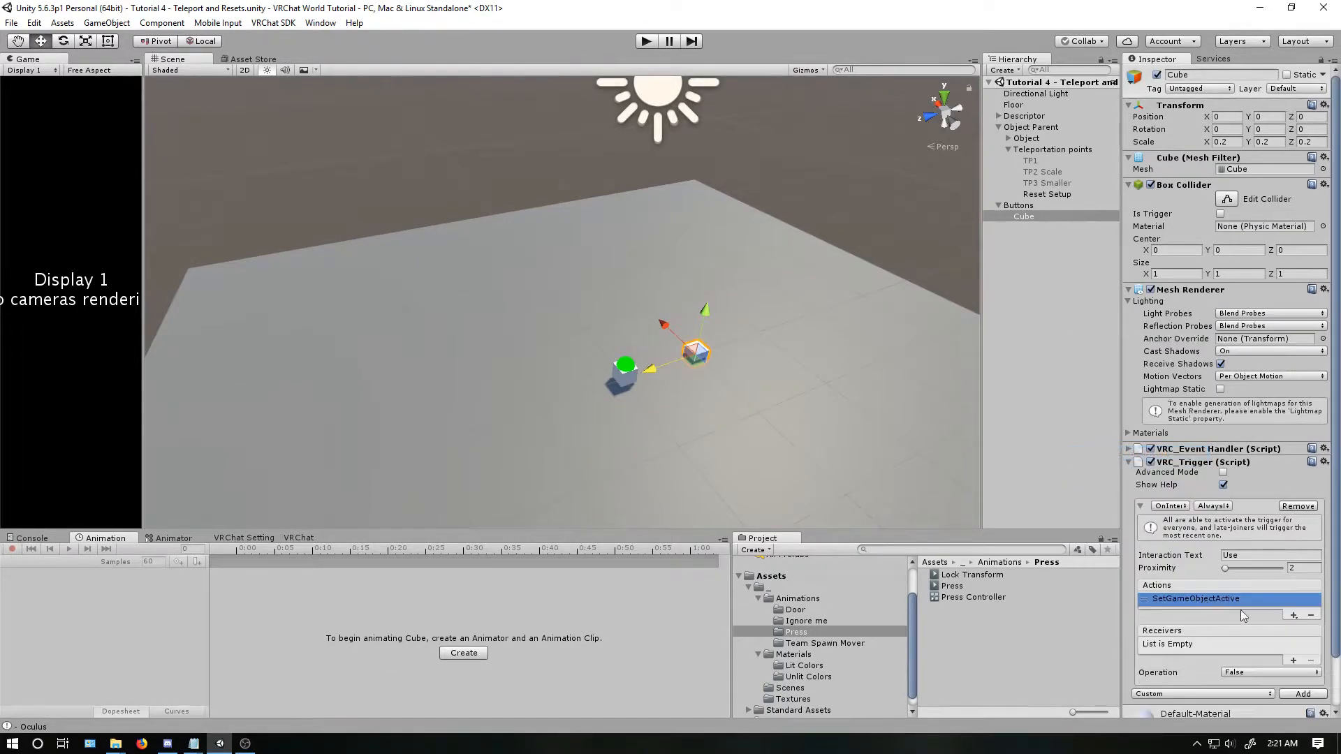
Set the SetGameObjectActive action to True with TP1 as its receiver, and raise the button cube to Y position 1.
left_click(1265, 671)
left_click(1252, 688)
left_click(1293, 661)
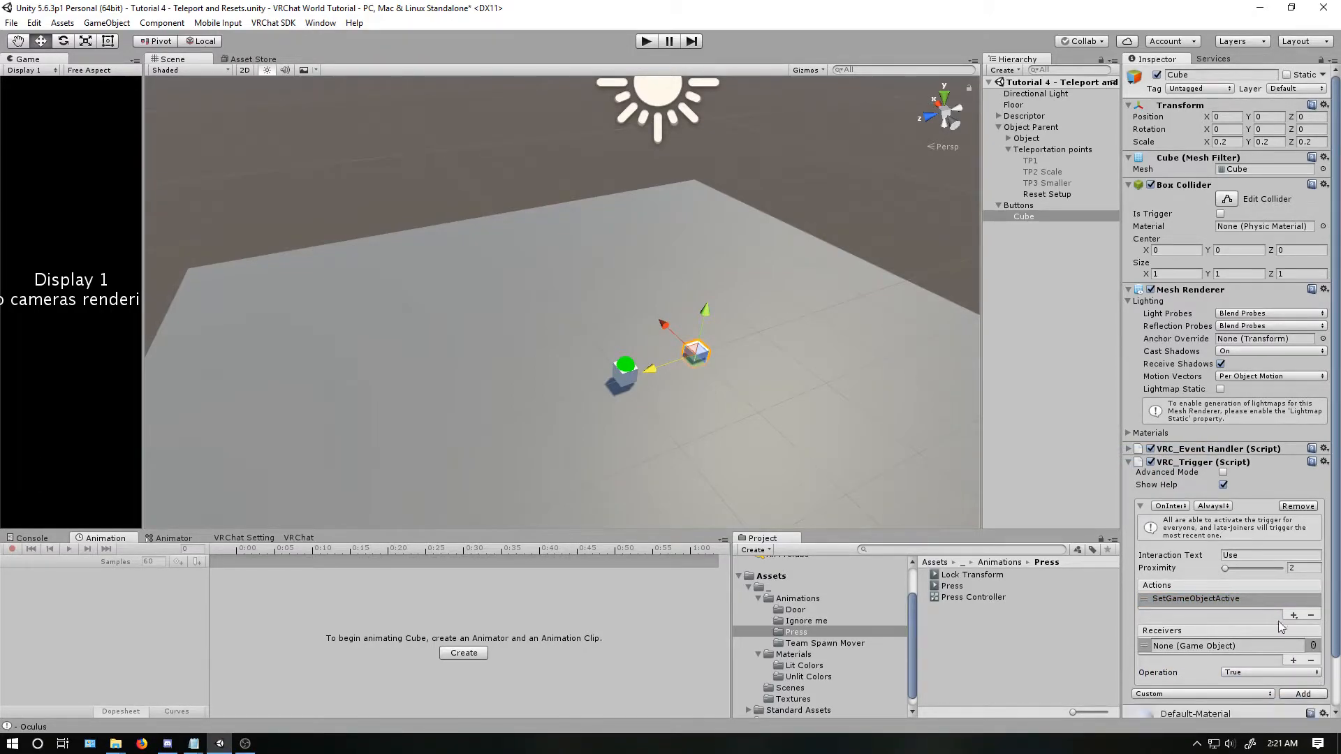
left_click_drag(1032, 160, 1191, 646)
left_click_drag(718, 296, 724, 254)
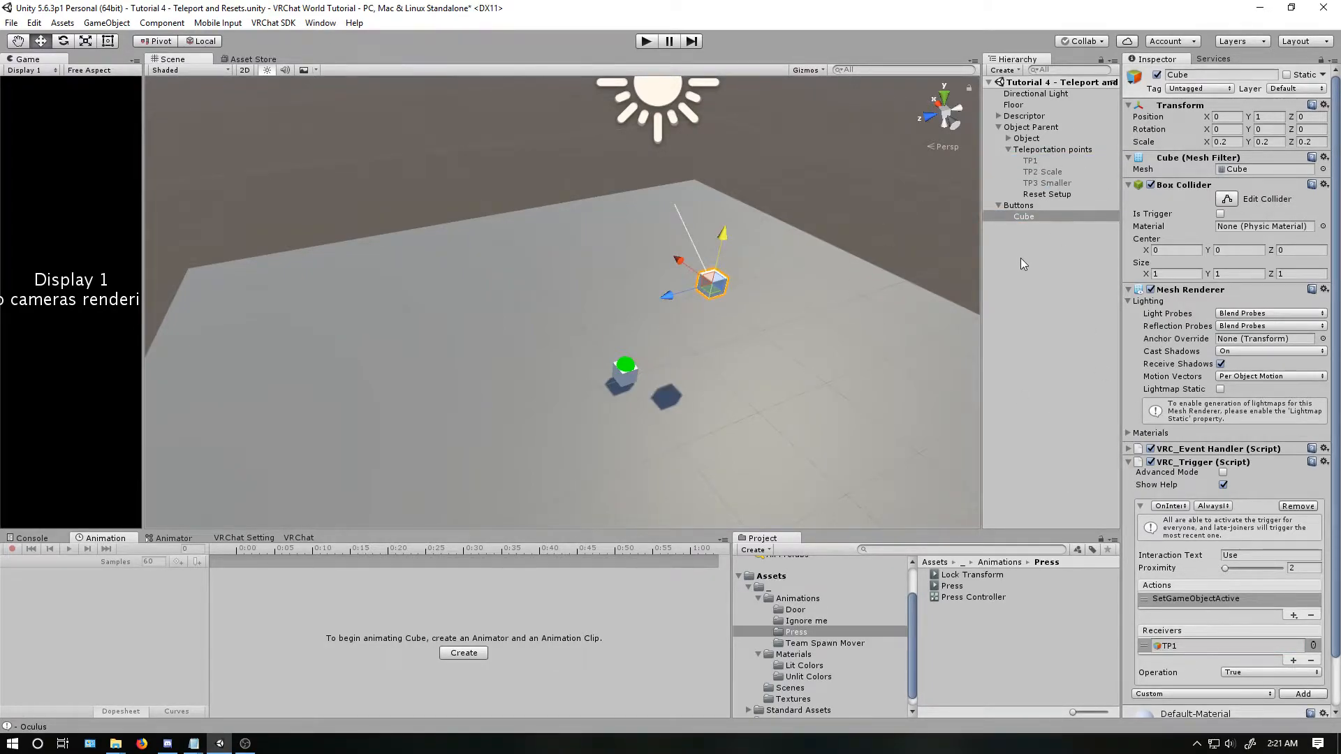
Rename the button cube as TP1 and set its trigger's interaction text to TP1.
left_click(1028, 214)
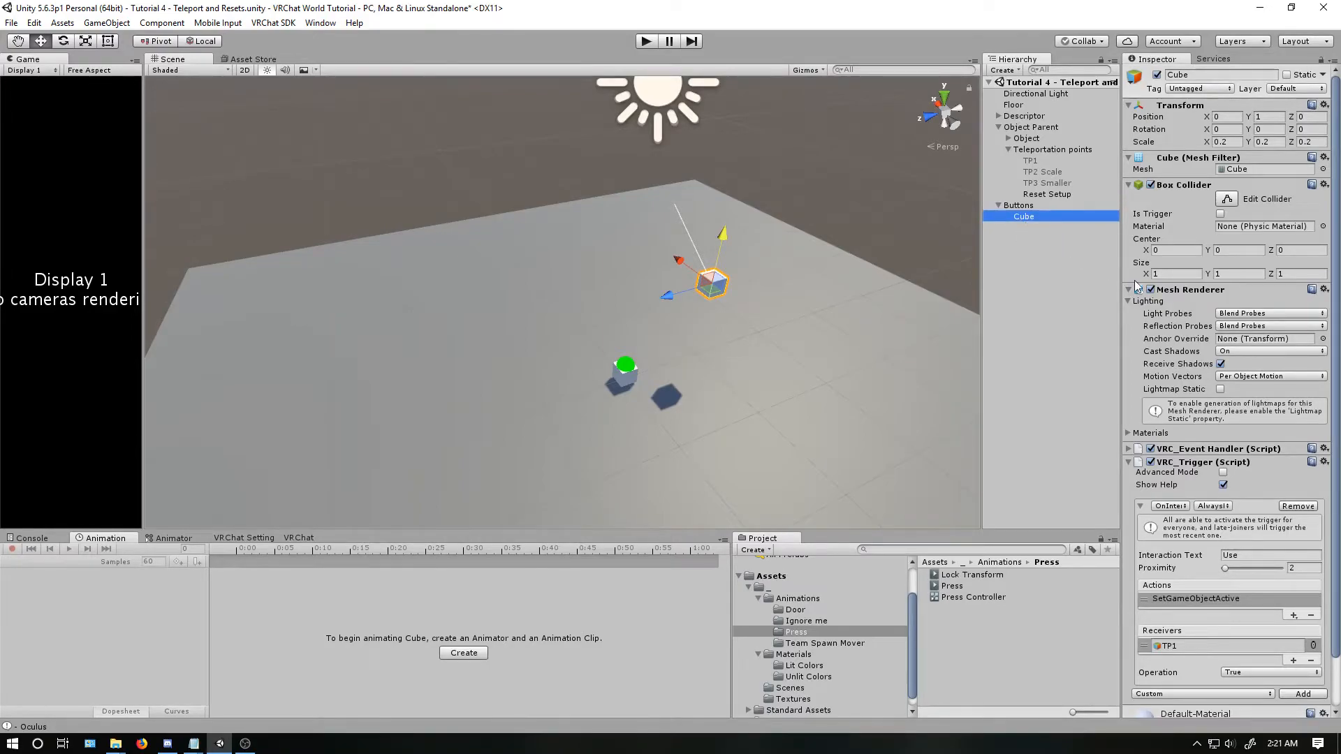
key("F2")
type("TP")
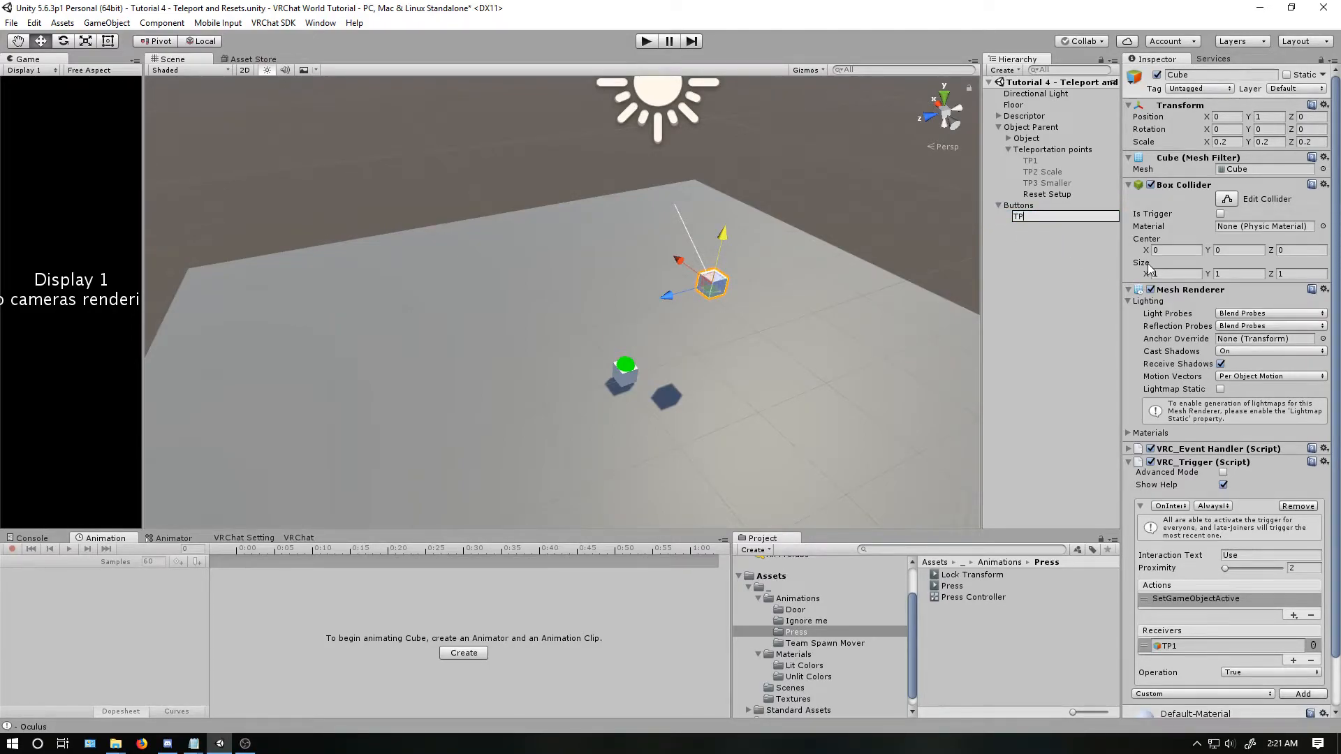
type("1")
key("Return")
left_click(1290, 555)
type("TP1")
Duplicate the TP1 button, rename the copy as TP2 and set its interaction text to TP2.
left_click(1017, 217)
key("ctrl+d")
left_click(1025, 228)
type("TP2")
key("Return")
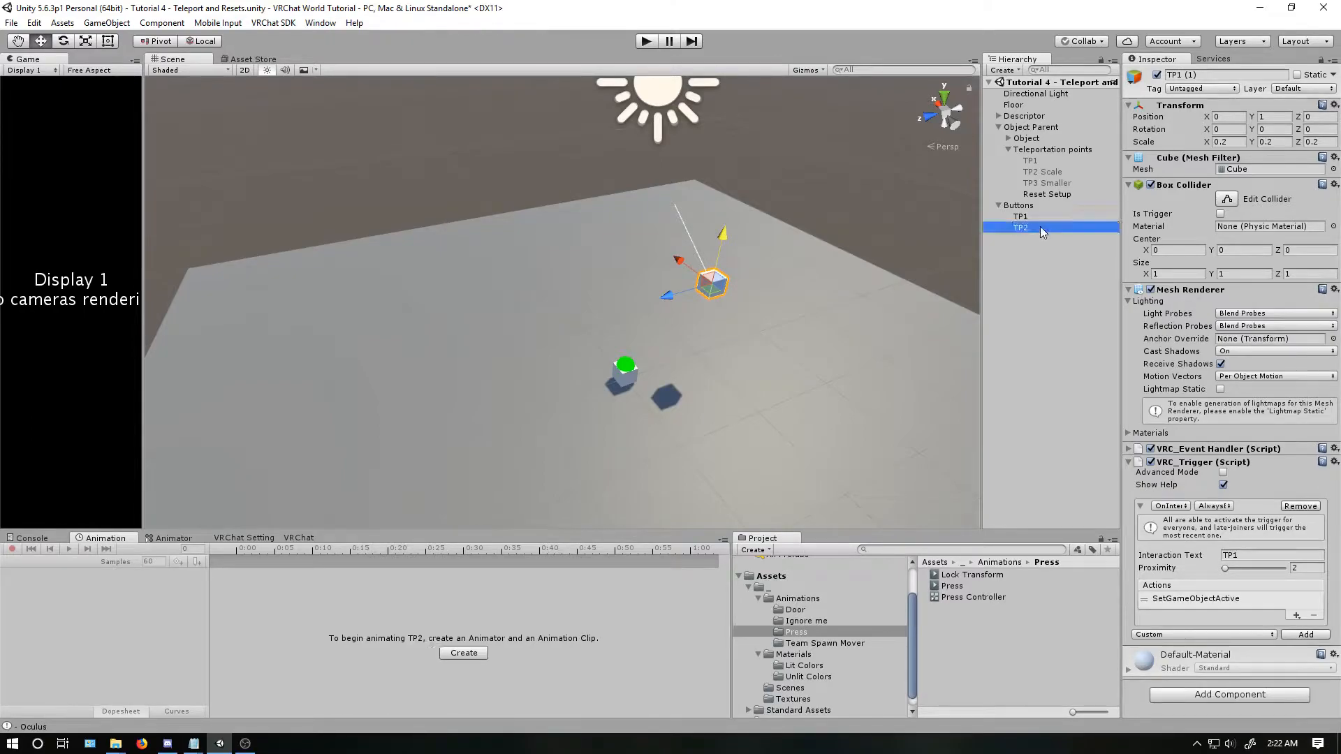
left_click(1262, 556)
type("TP2")
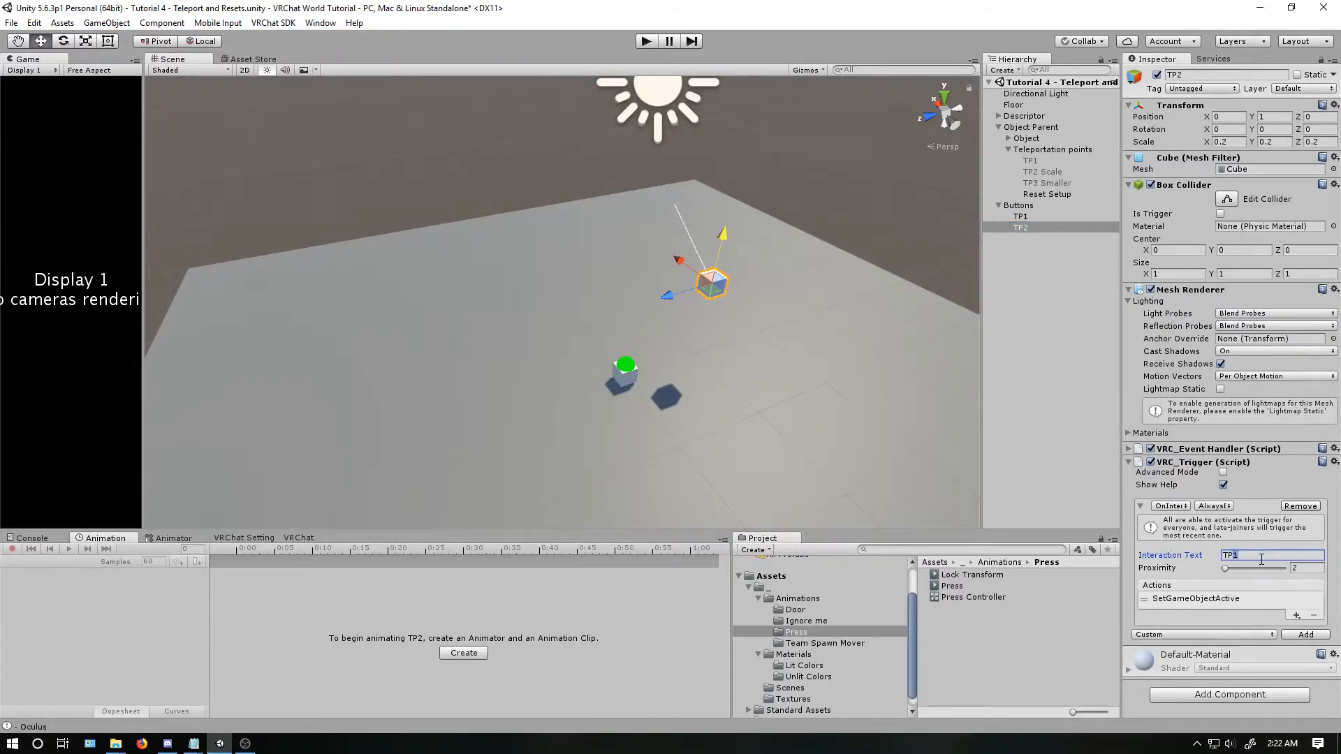
Make TP2 Scale the receiver of the TP2 button's action and set the button's Z position to -0.33.
left_click(1250, 600)
left_click_drag(1014, 217, 1171, 657)
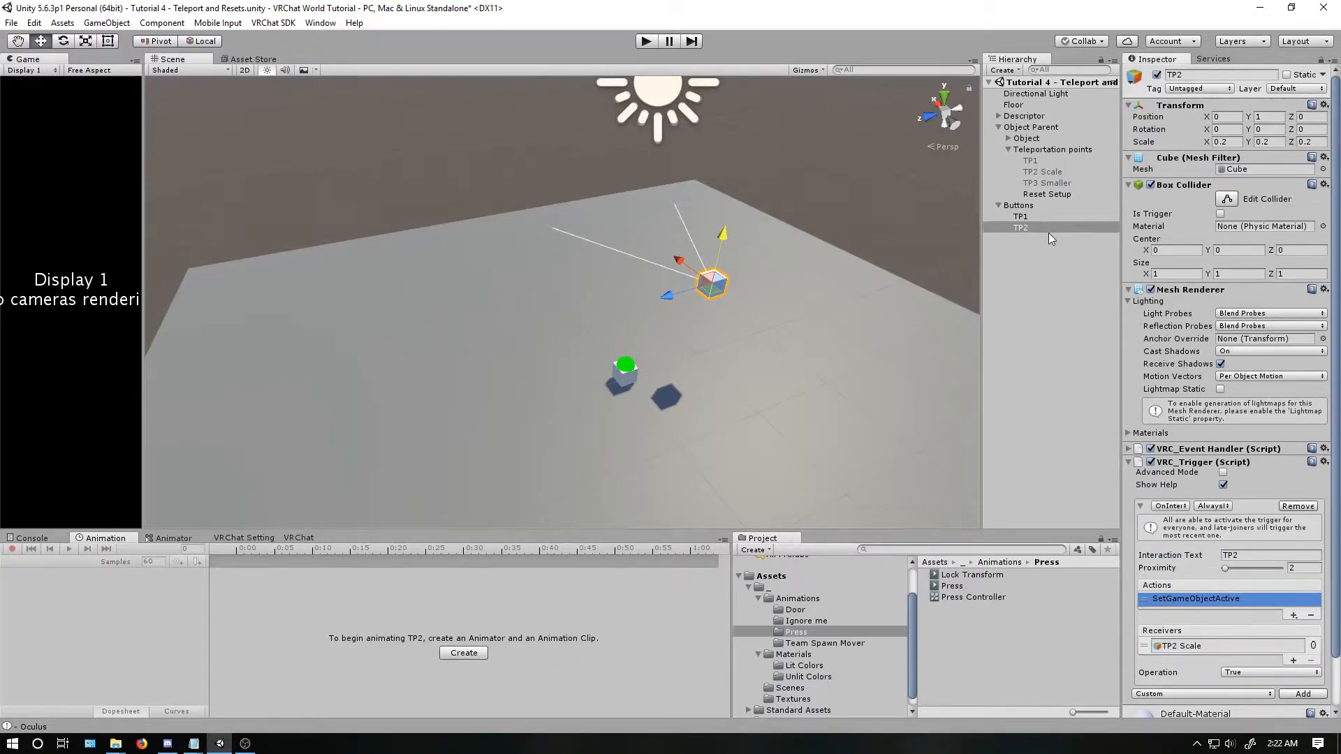
key("Tab")
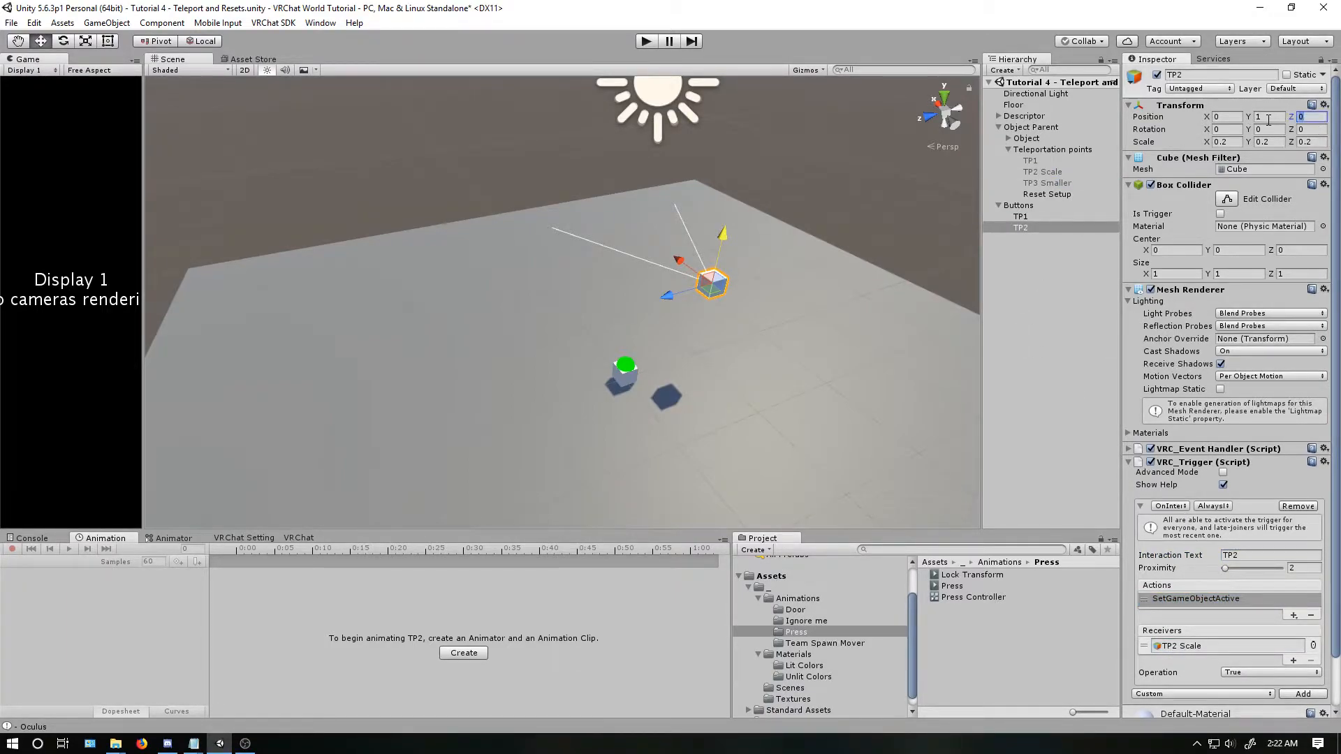
type(".33")
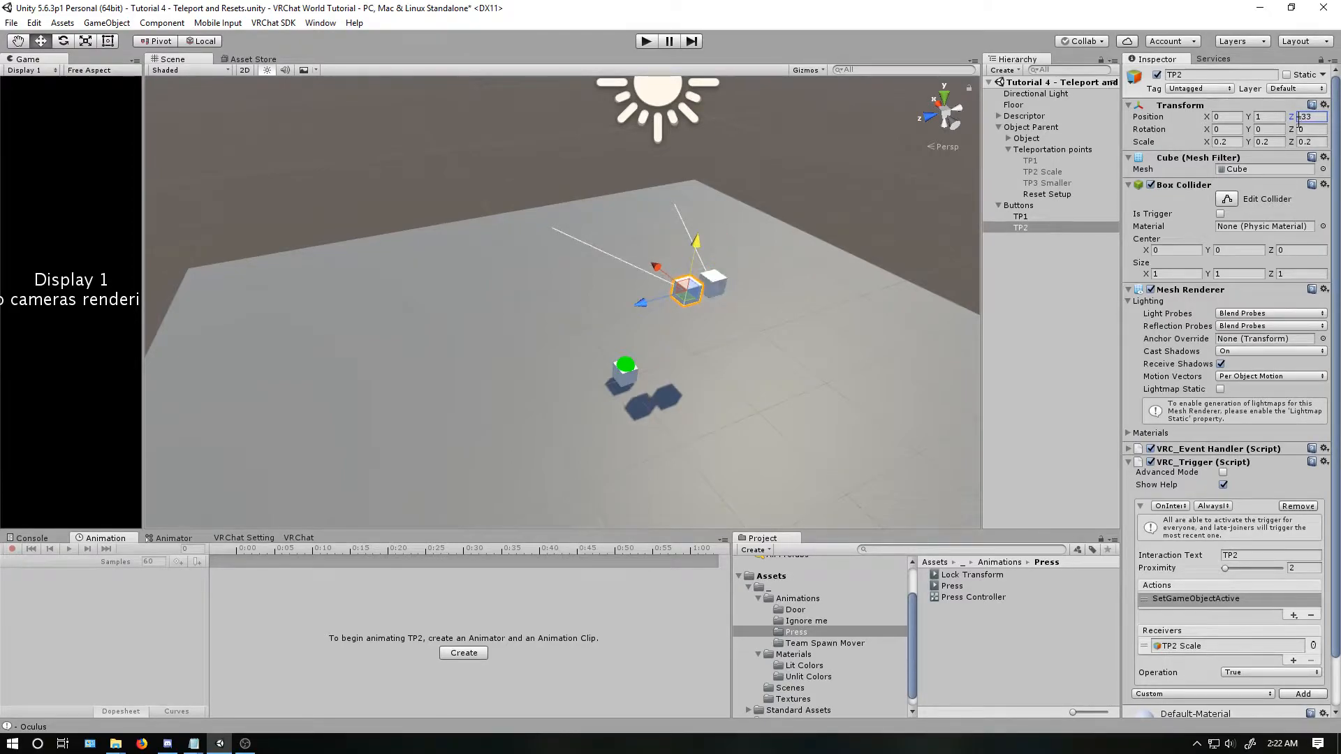
type("1")
Duplicate the TP2 button as TP3, with Z position -0.66 and interaction text TP3.
left_click(1028, 222)
key("ctrl+d")
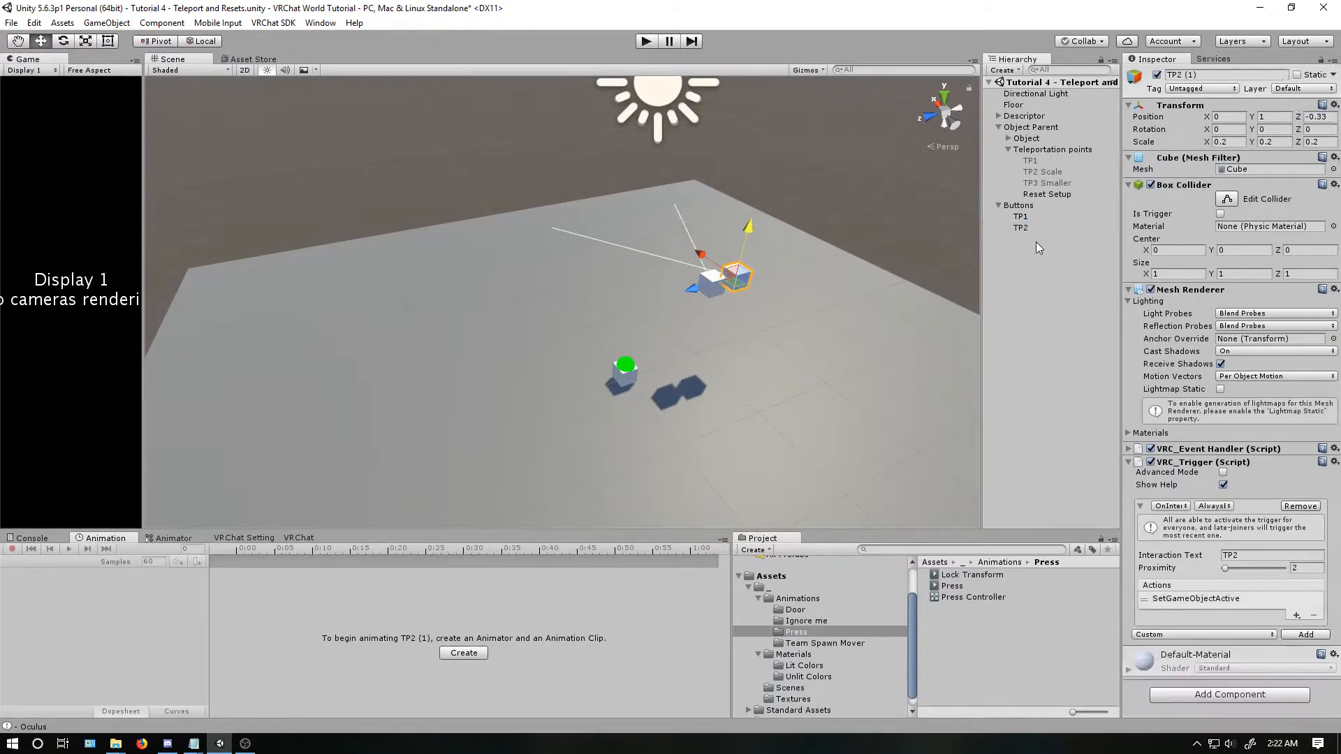
left_click(1030, 238)
type("TP3")
key("Return")
left_click(1318, 117)
type("-0.66")
left_click(1260, 556)
type("TP3")
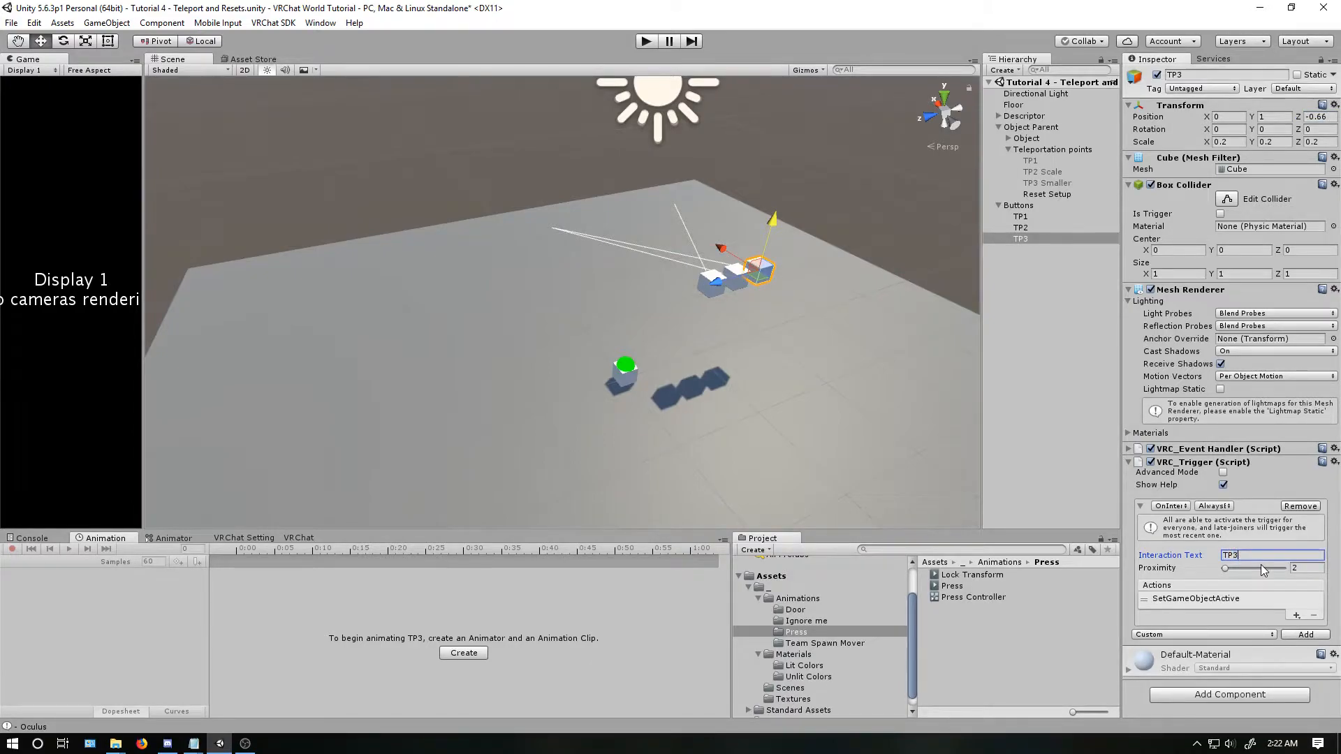
Make TP3 Smaller the receiver of the TP3 button's SetGameObjectActive action.
left_click(1019, 239)
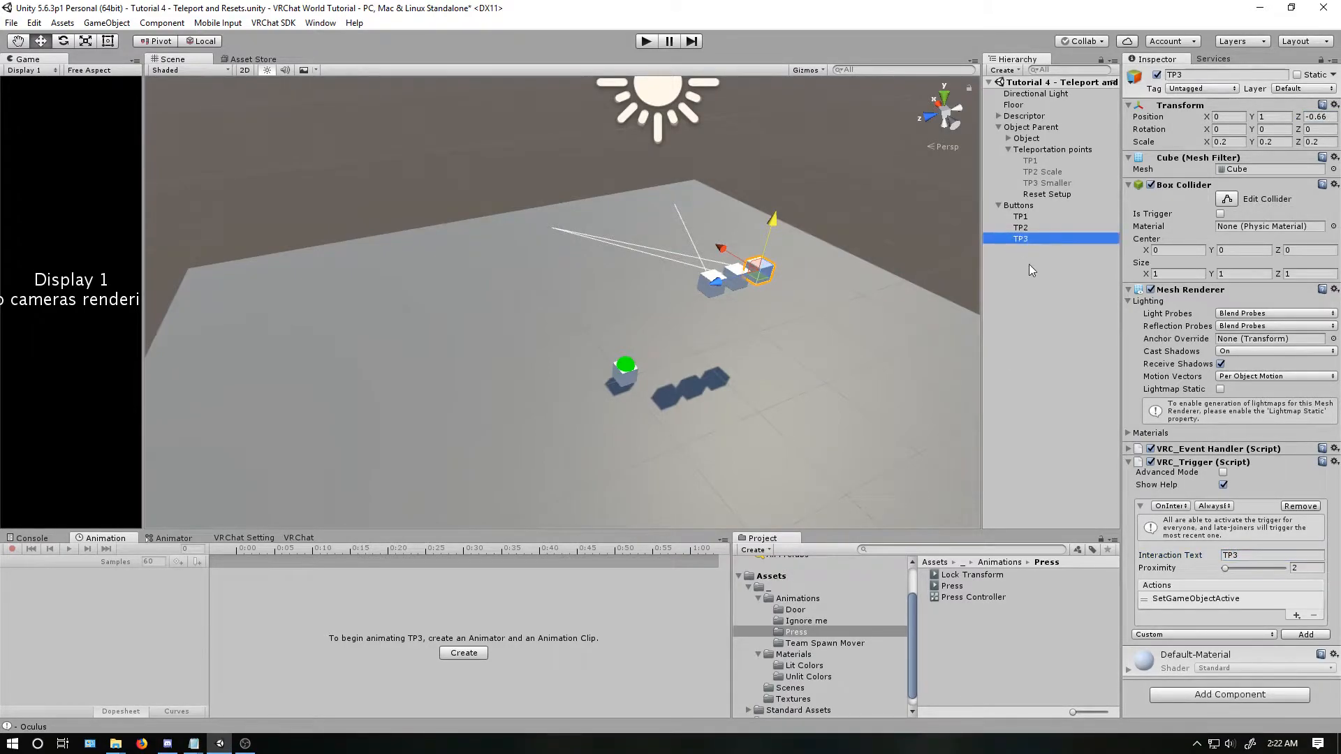
left_click(1209, 599)
left_click_drag(1045, 185, 1180, 646)
Duplicate the TP3 button, rename the copy as TP4 Reset and set its interaction text to Reset.
left_click(1026, 238)
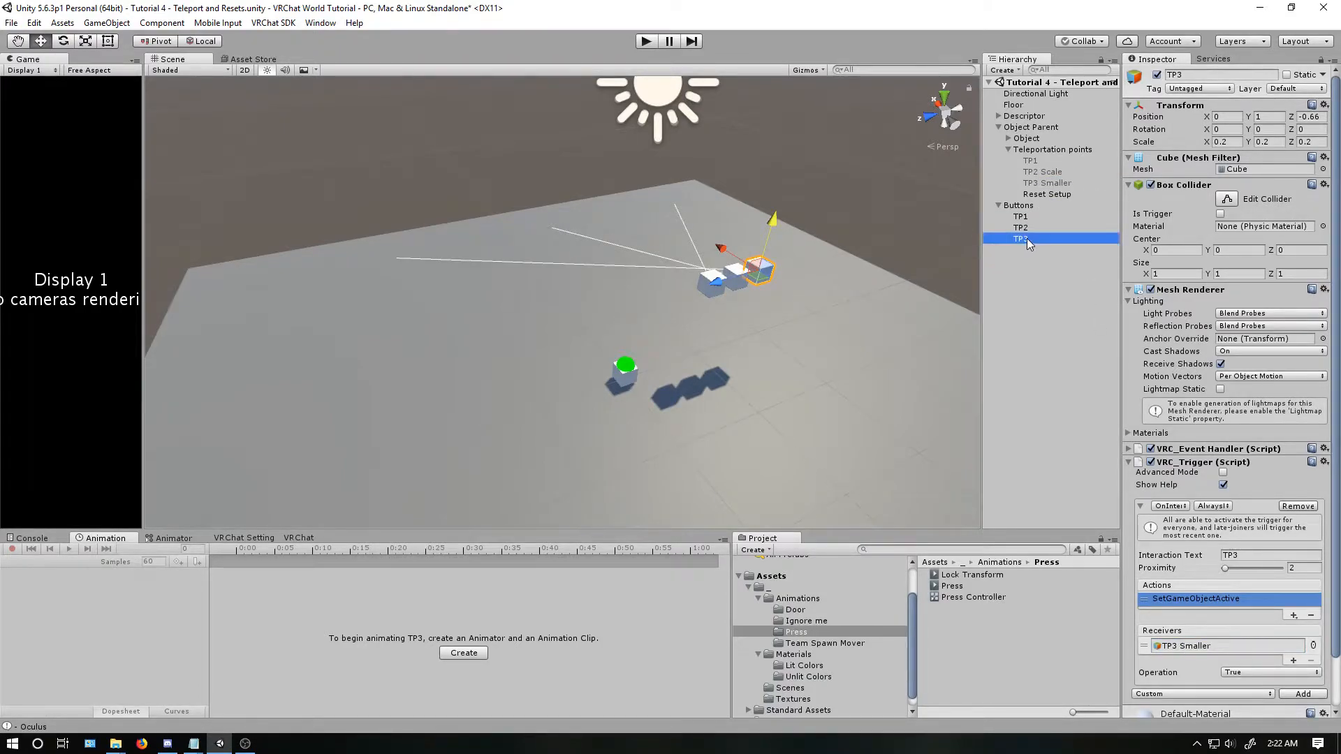
key("ctrl+d")
left_click(1032, 249)
left_click_drag(1023, 250, 1064, 253)
type("4 Reset")
key("Return")
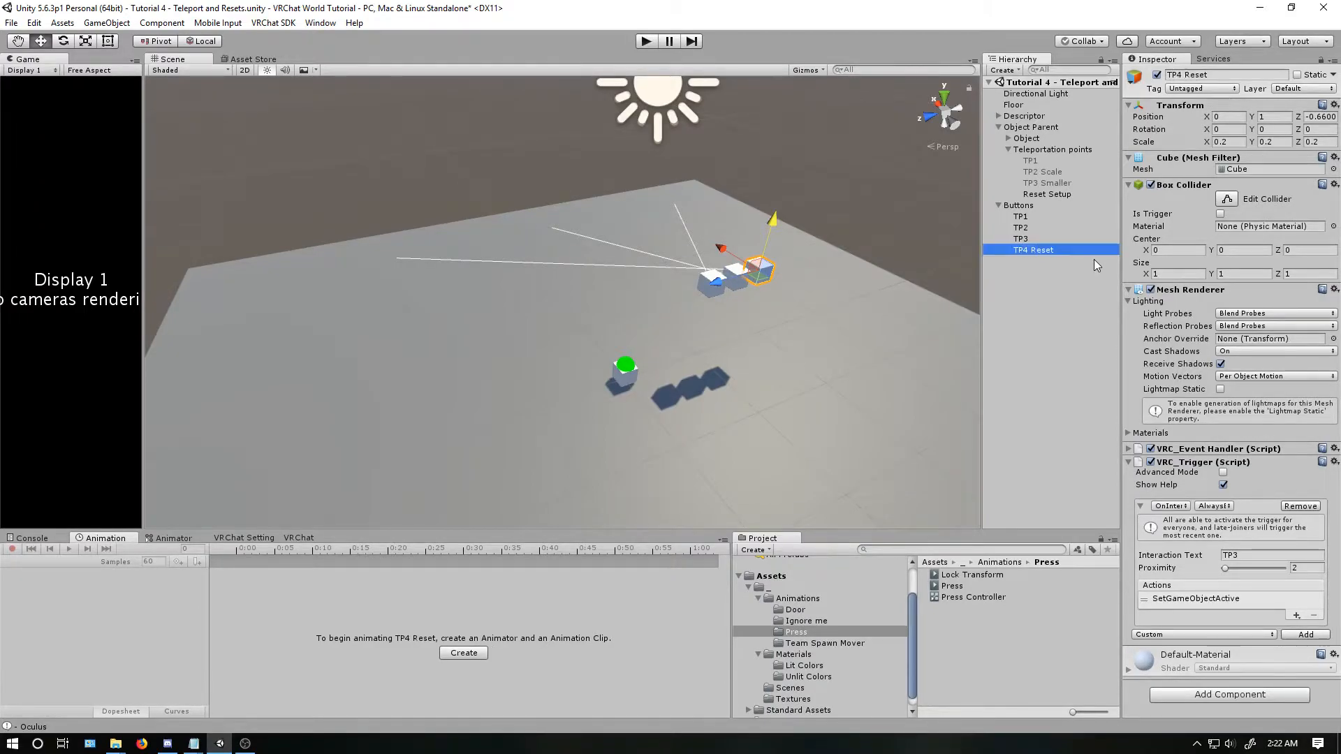
left_click(1308, 568)
left_click(1272, 555)
left_click(1253, 568)
type("2")
left_click_drag(1257, 554, 1176, 545)
type("Reset")
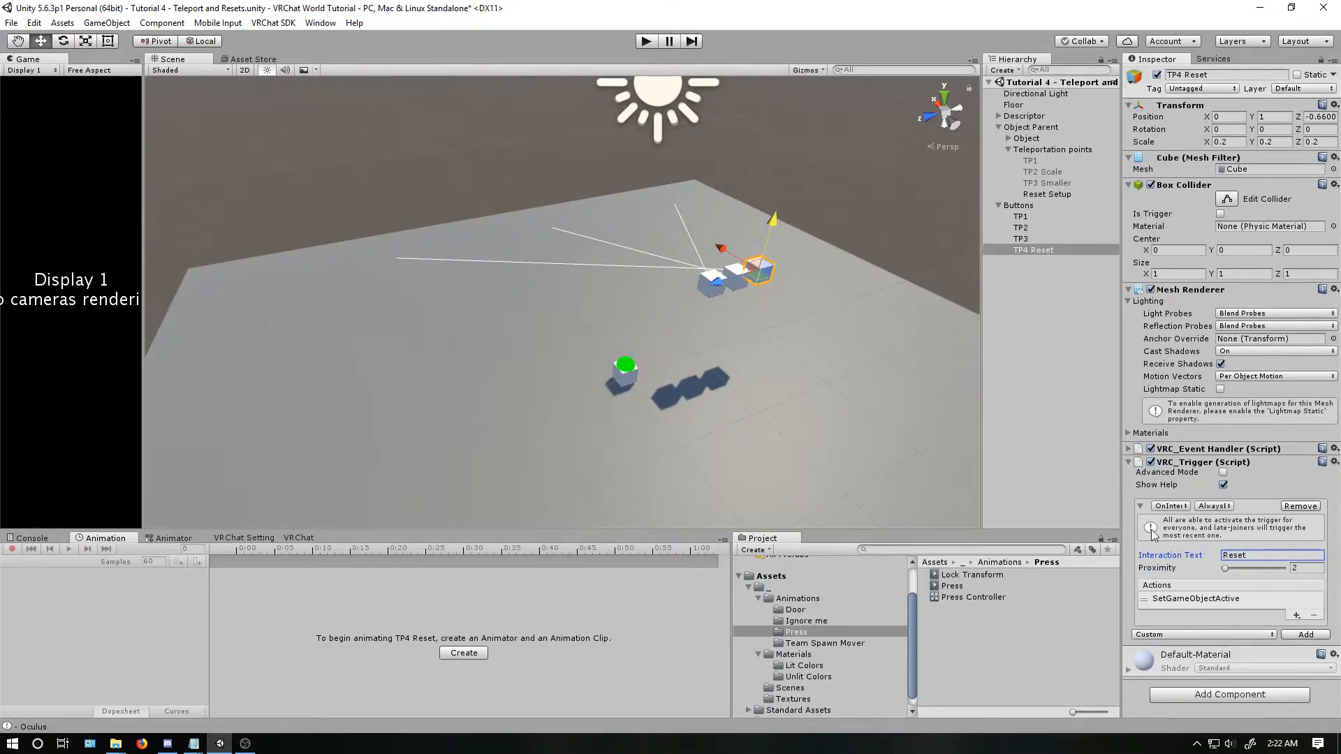
Make Object's Reset child the receiver of the TP4 Reset button's action and set the button's Z position to -1.
left_click(1180, 599)
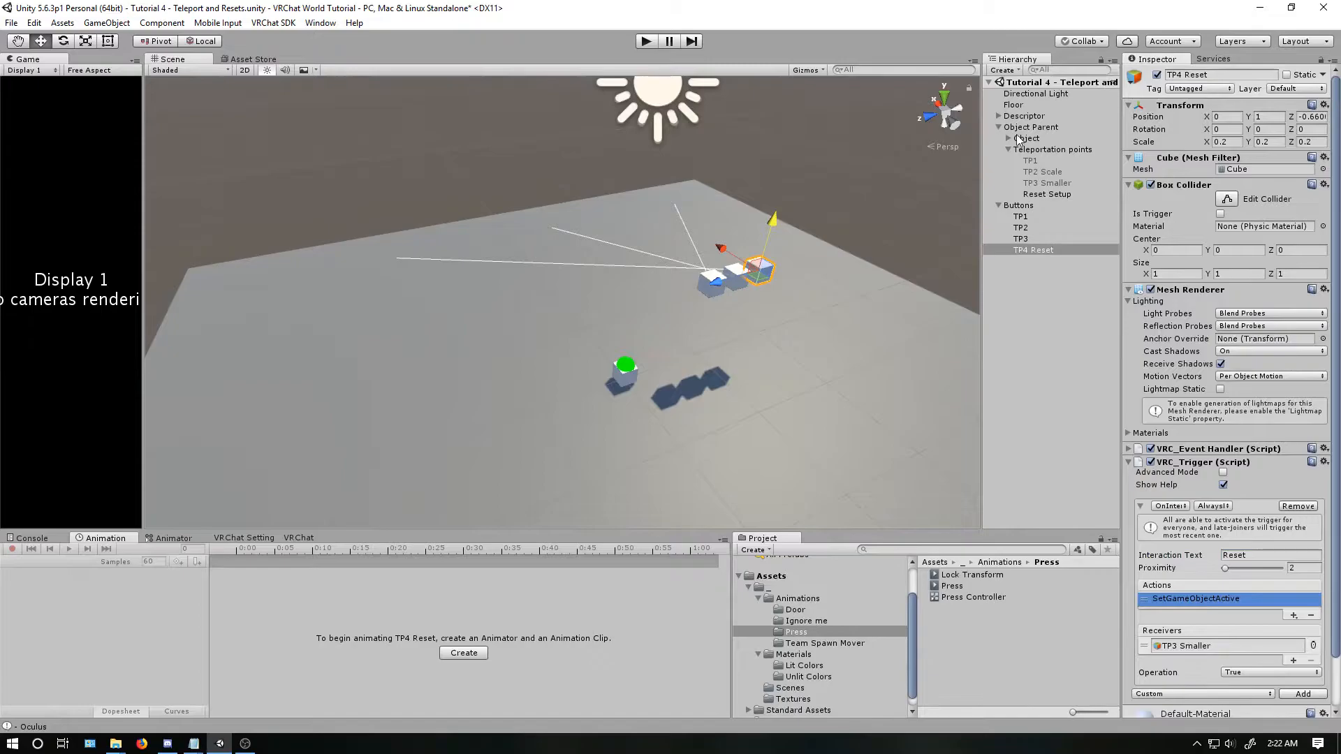
left_click(1008, 137)
left_click_drag(1034, 171, 1232, 645)
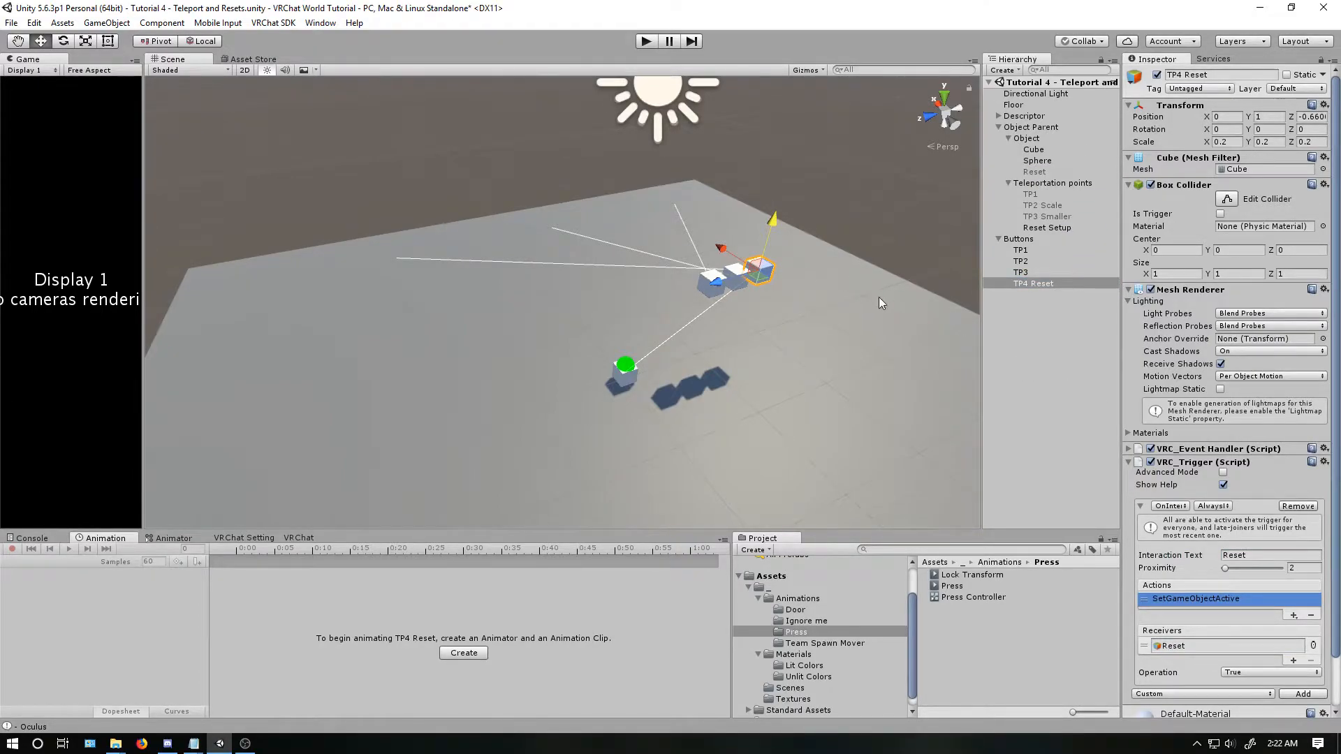
left_click(1300, 116)
type("-1")
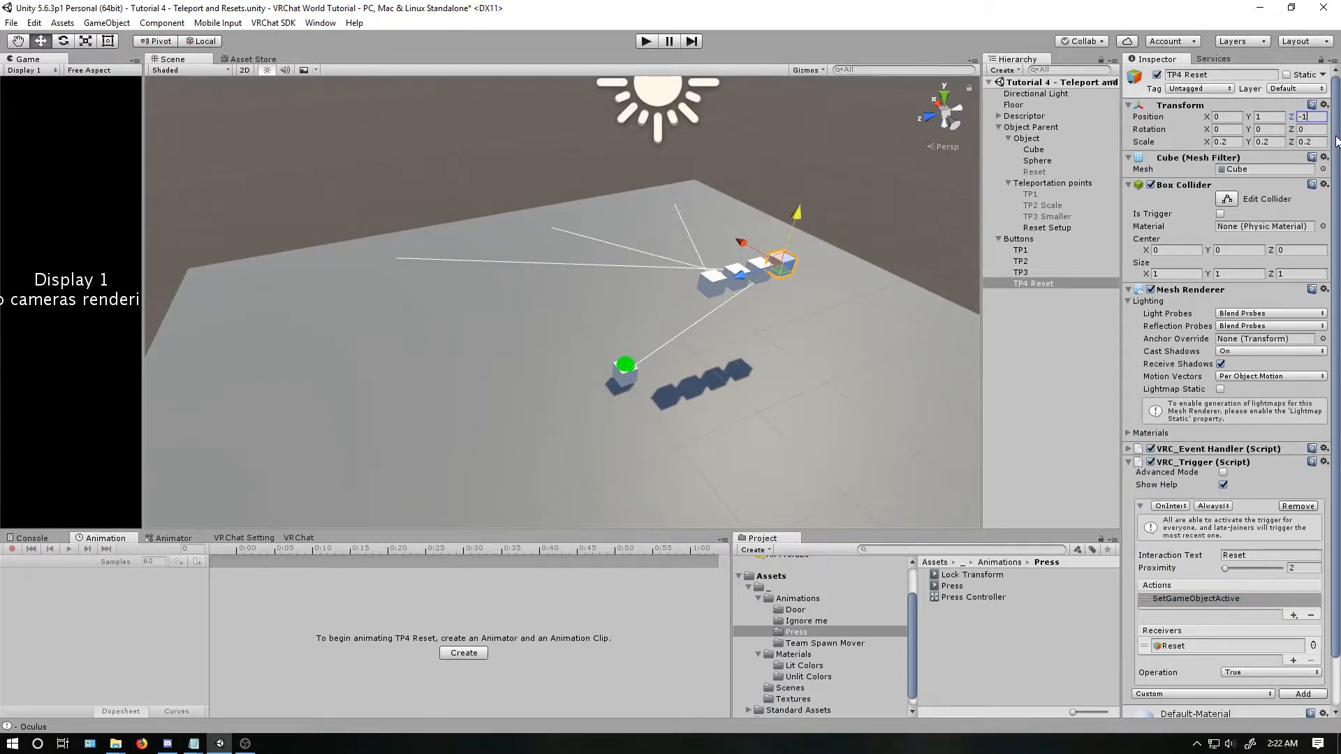
left_click(1046, 307)
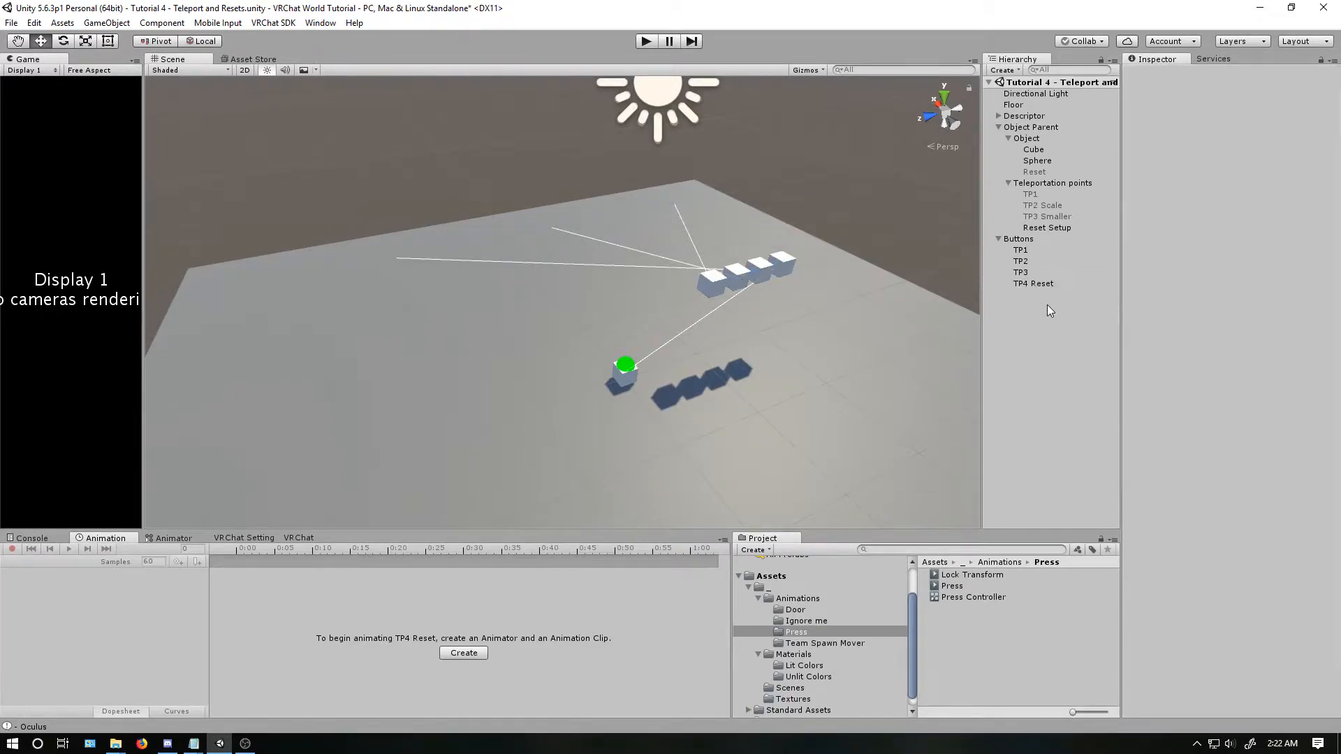
Check the four button cubes in the scene by selecting each one in turn.
left_click(706, 287)
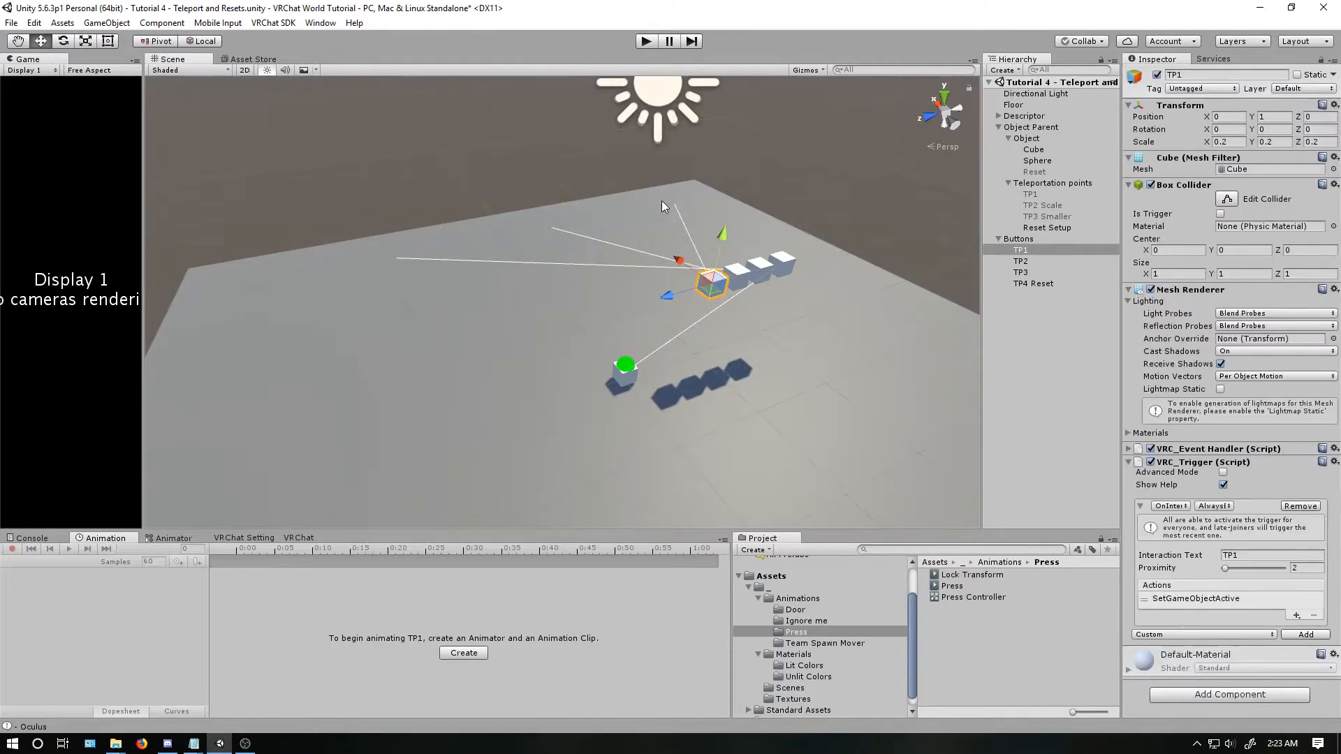
left_click(736, 281)
left_click(765, 272)
left_click(783, 264)
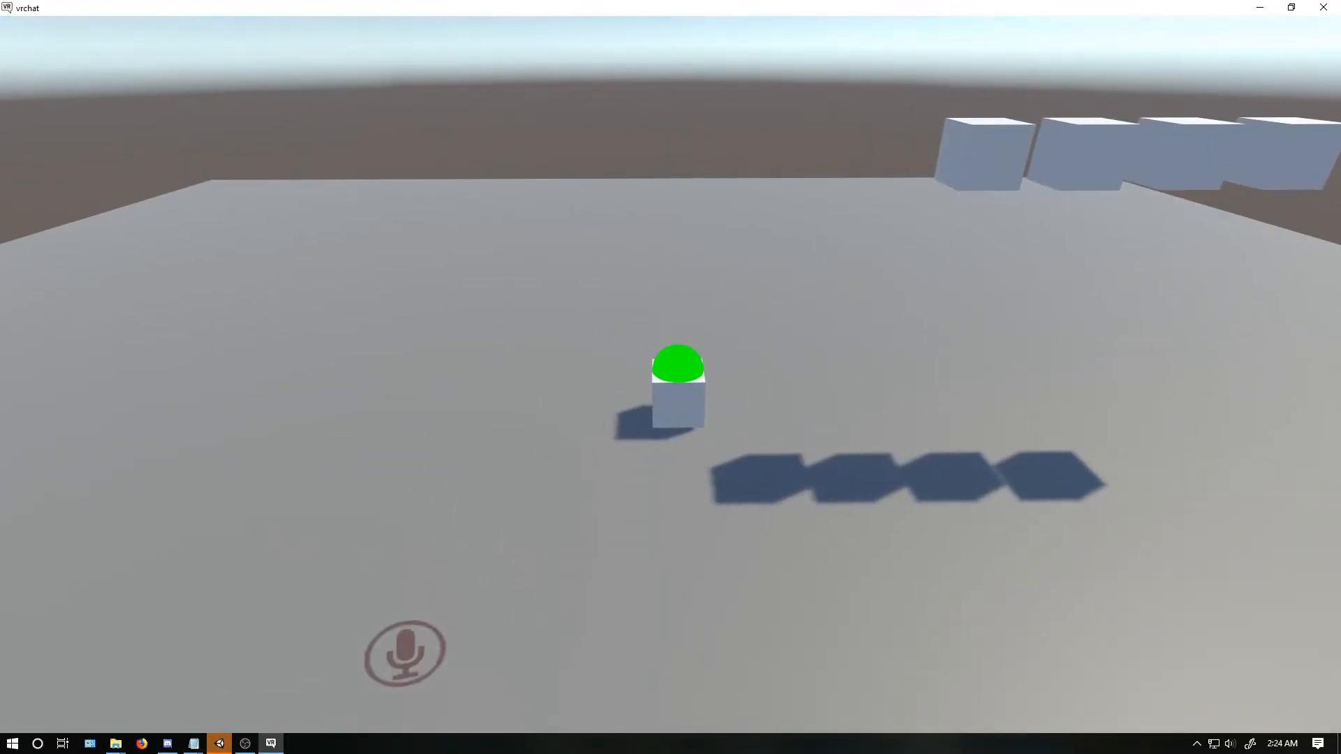
In the VRChat test client, pick up and release the object, and activate the TP1 button.
key("w")
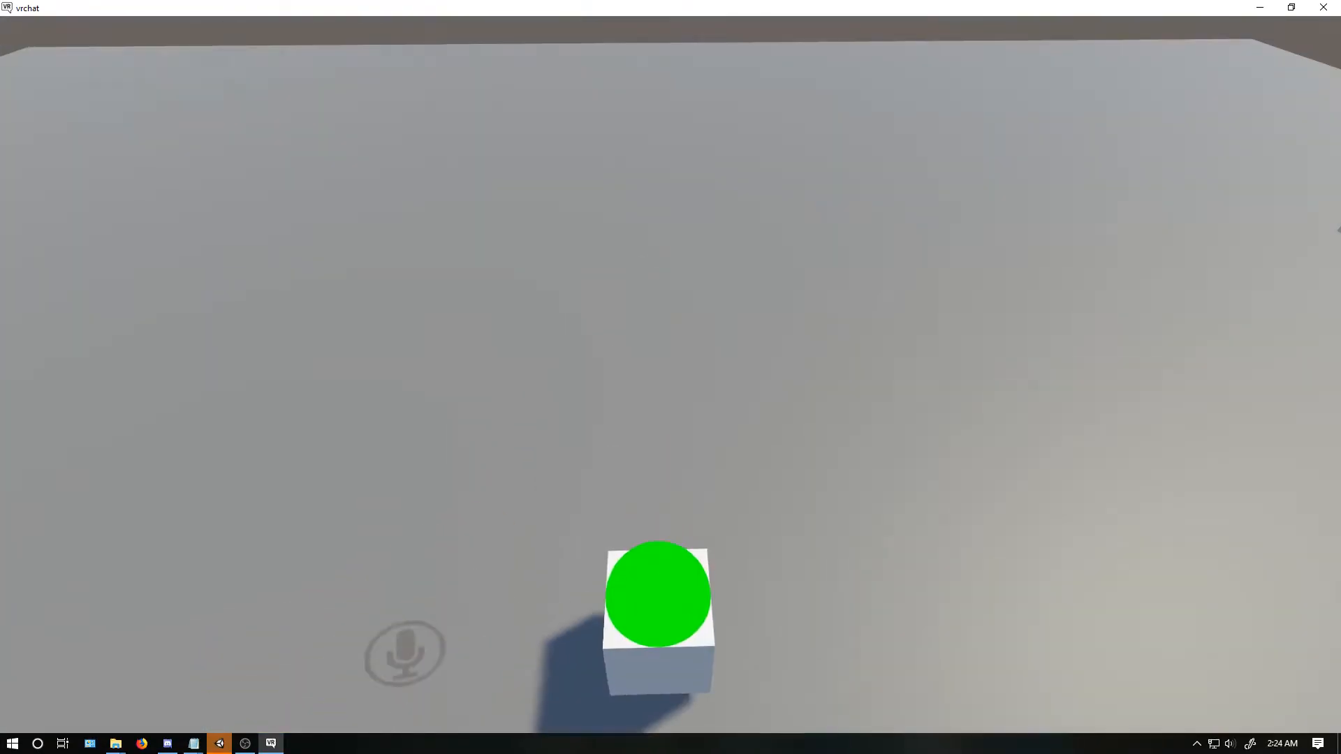
left_click_drag(672, 420, 673, 377)
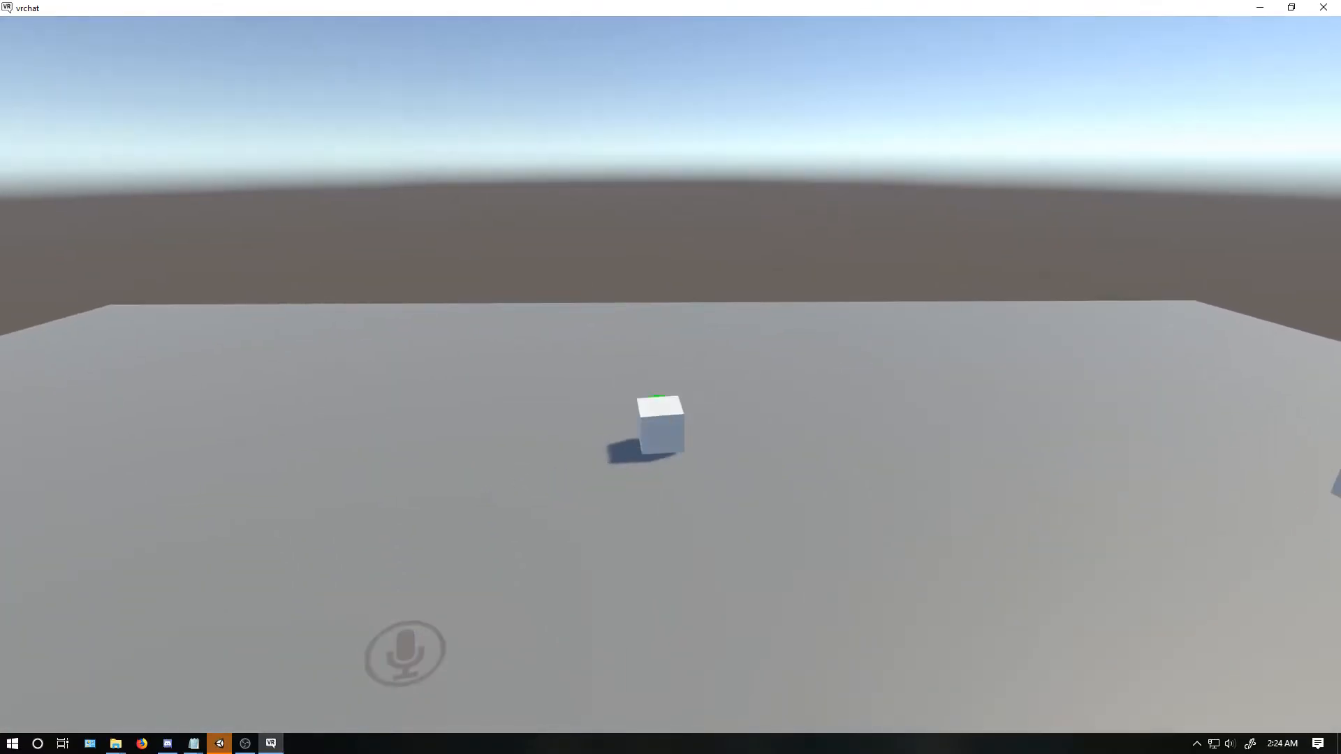
key("d")
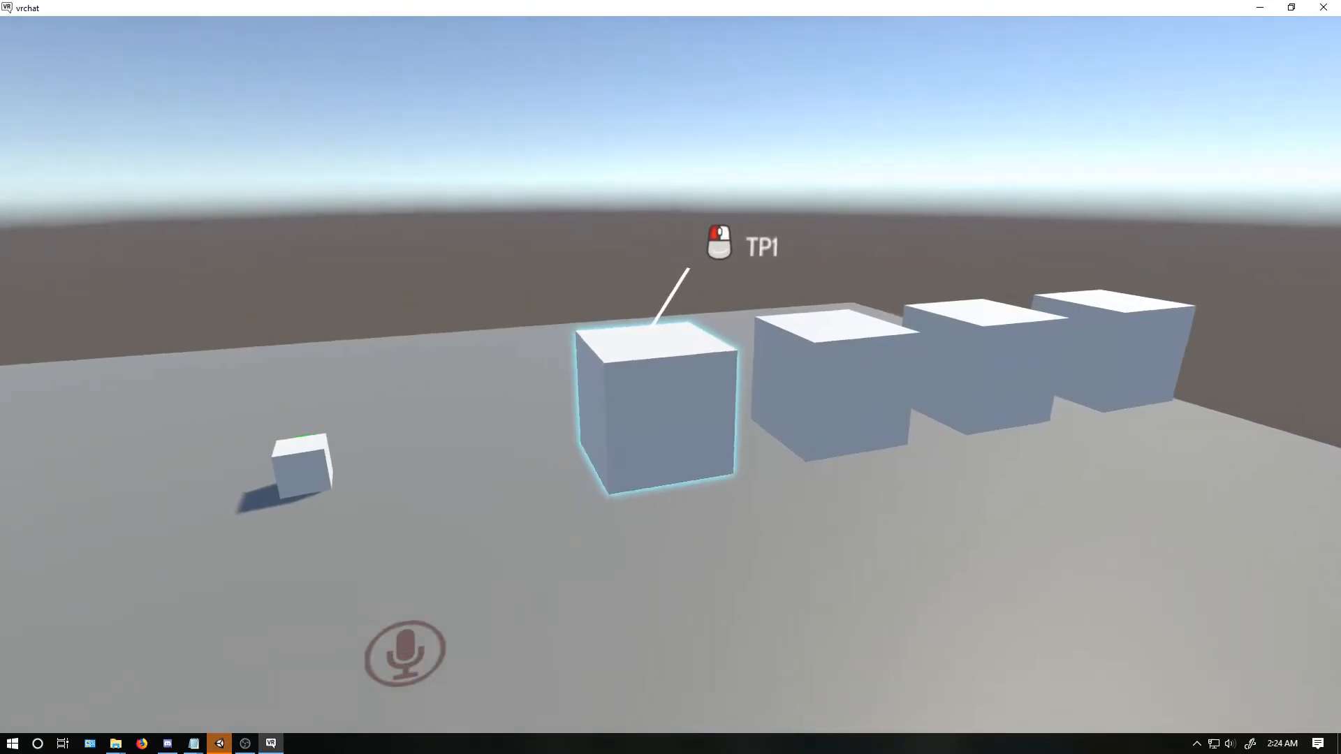
left_click(670, 375)
key("d")
key("a")
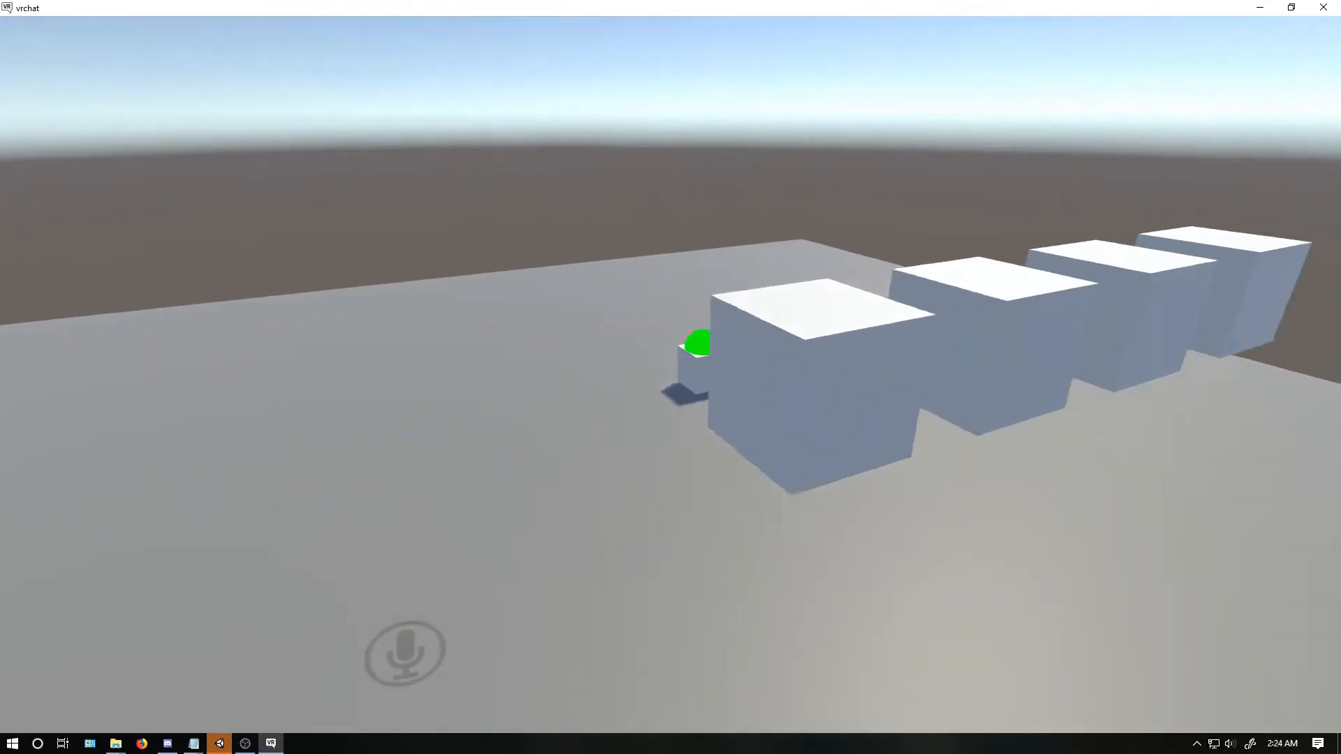
Test the TP2 button in the world and try picking up and dropping the scaled object.
key("d")
left_click(671, 375)
key("w")
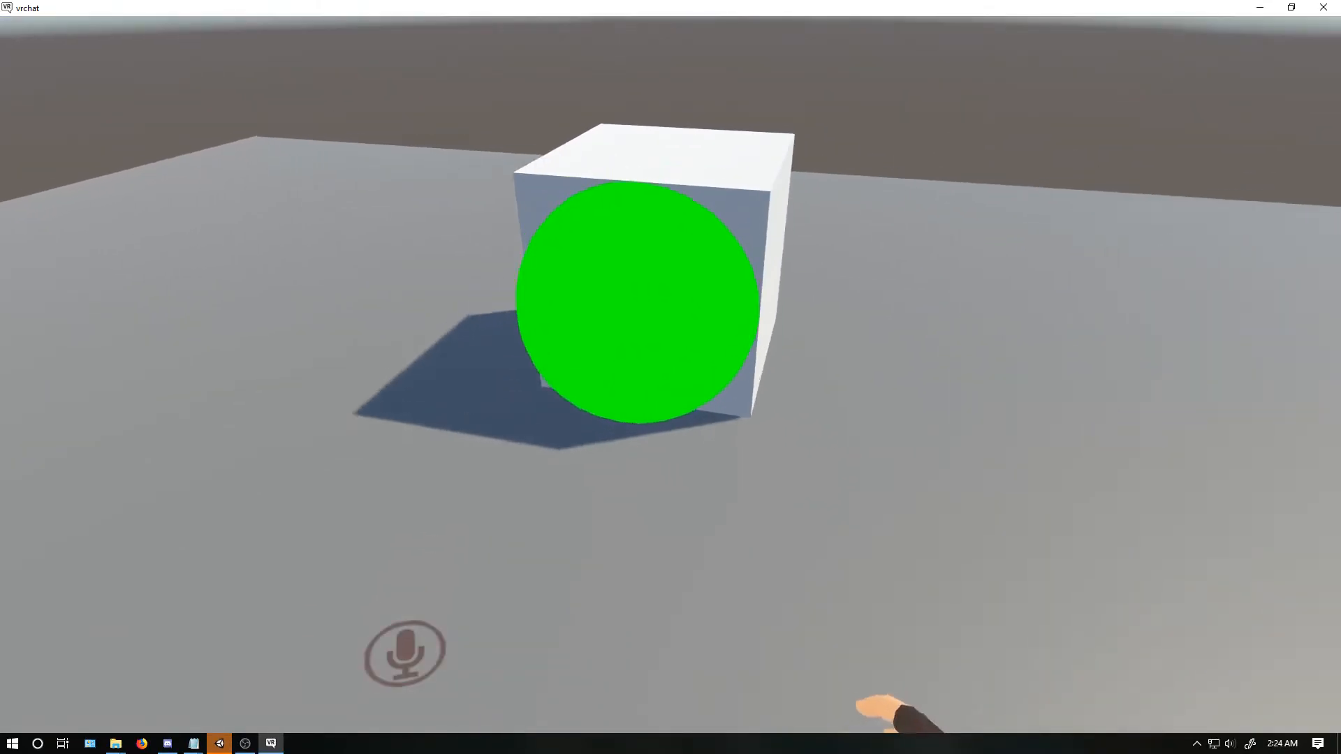
left_click(671, 375)
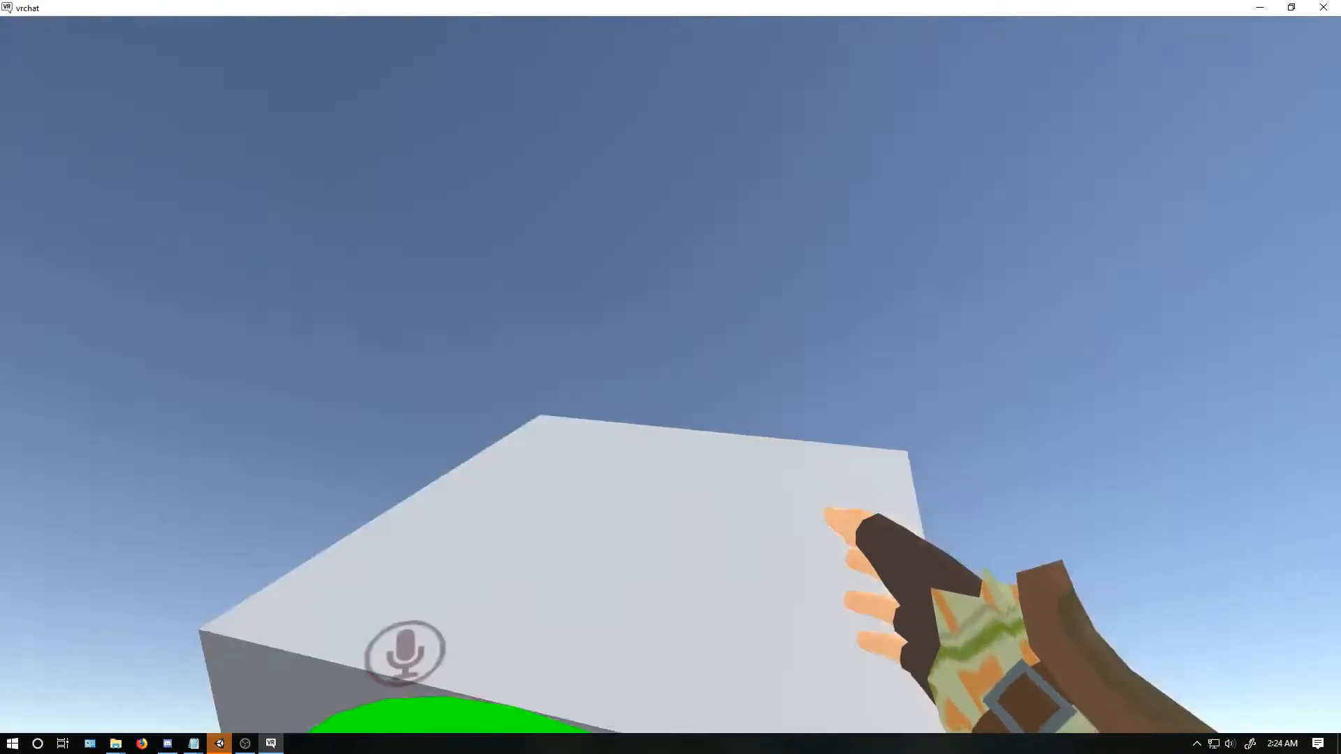
left_click(670, 375)
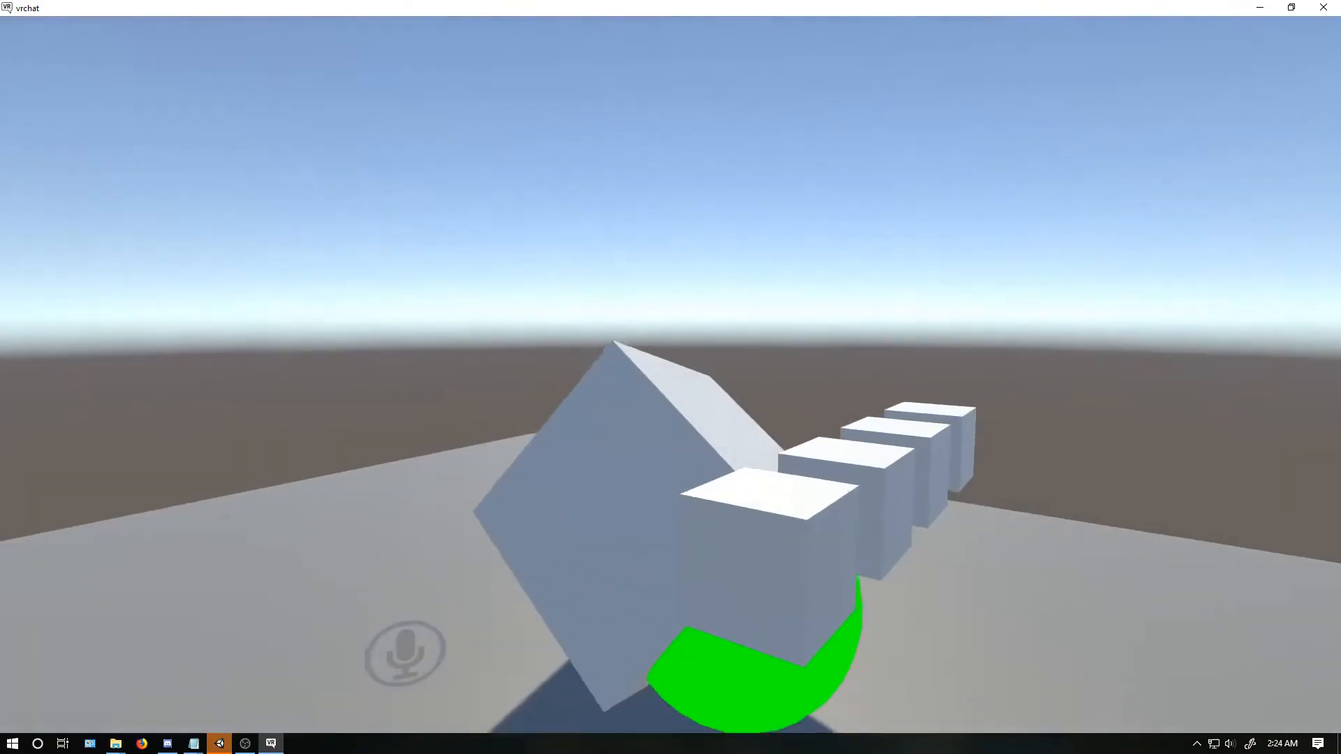
Test the remaining TP3 and Reset buttons in the world, picking up the object in between.
key("d")
left_click(670, 375)
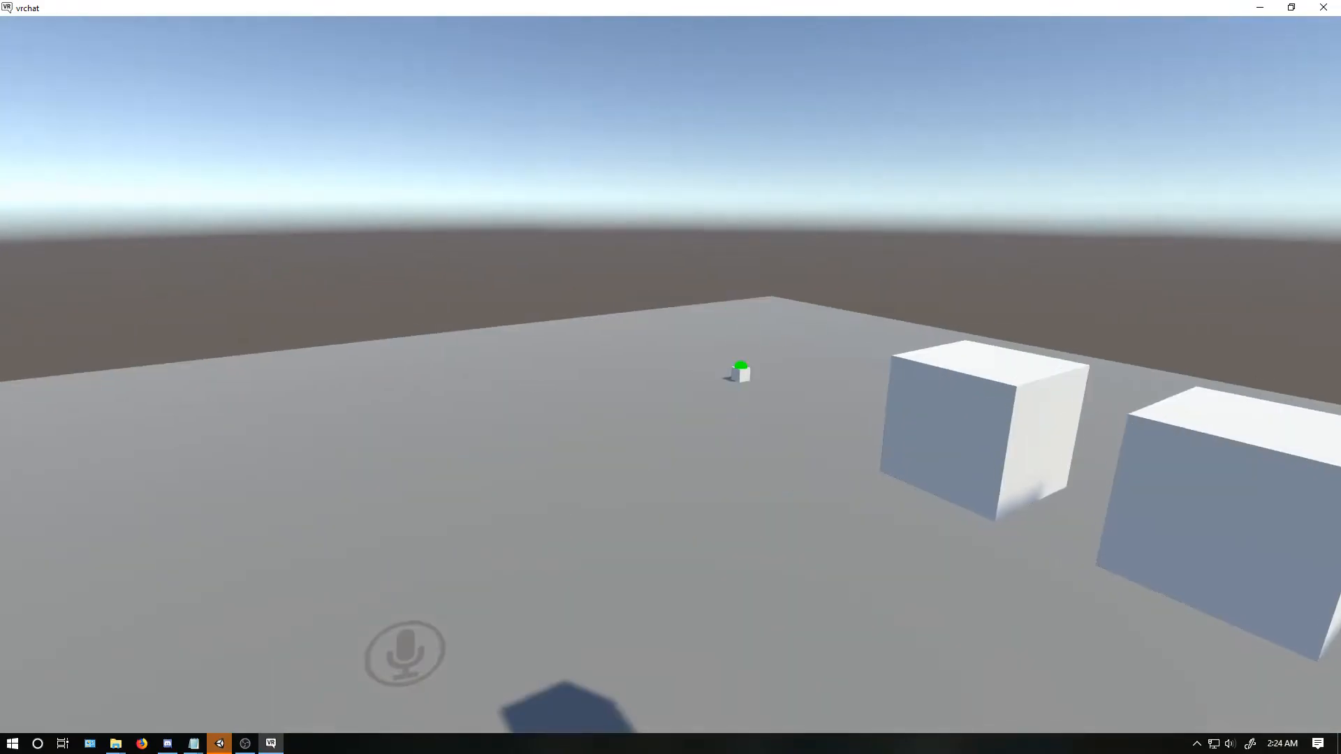
key("w")
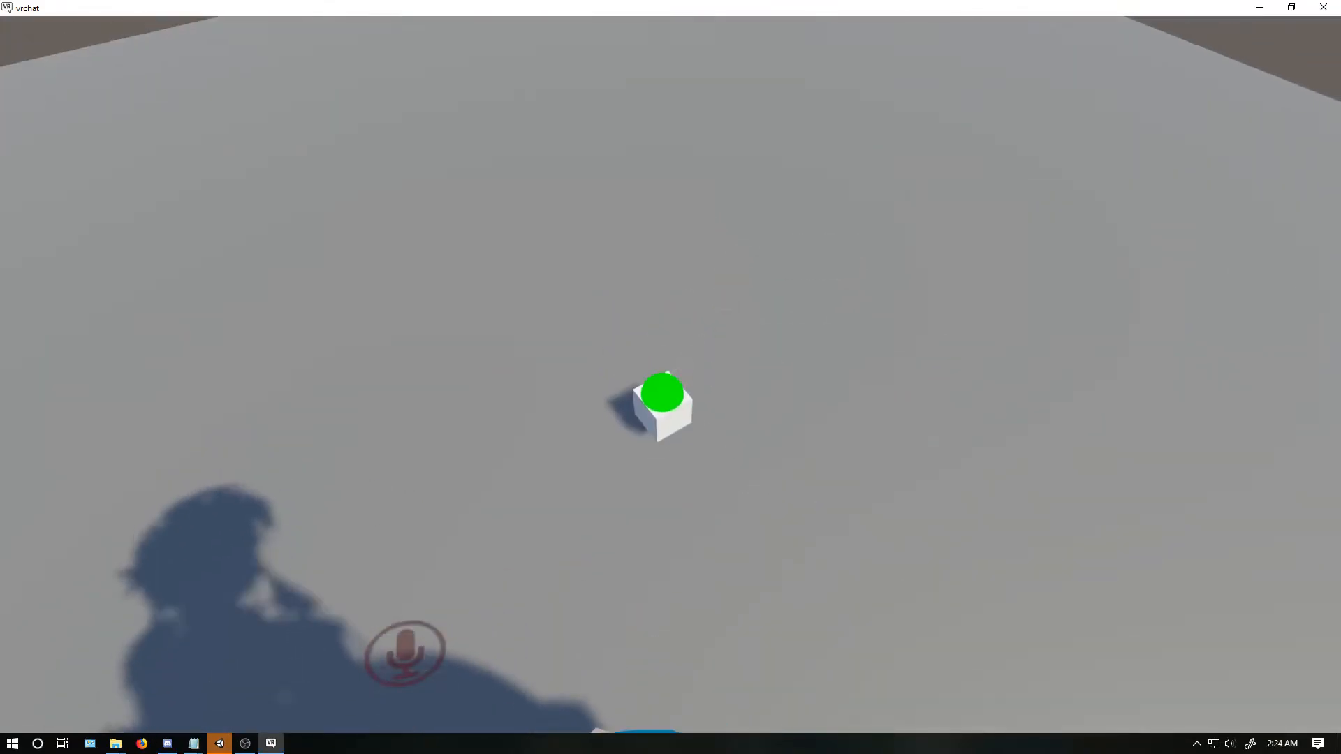
left_click(670, 375)
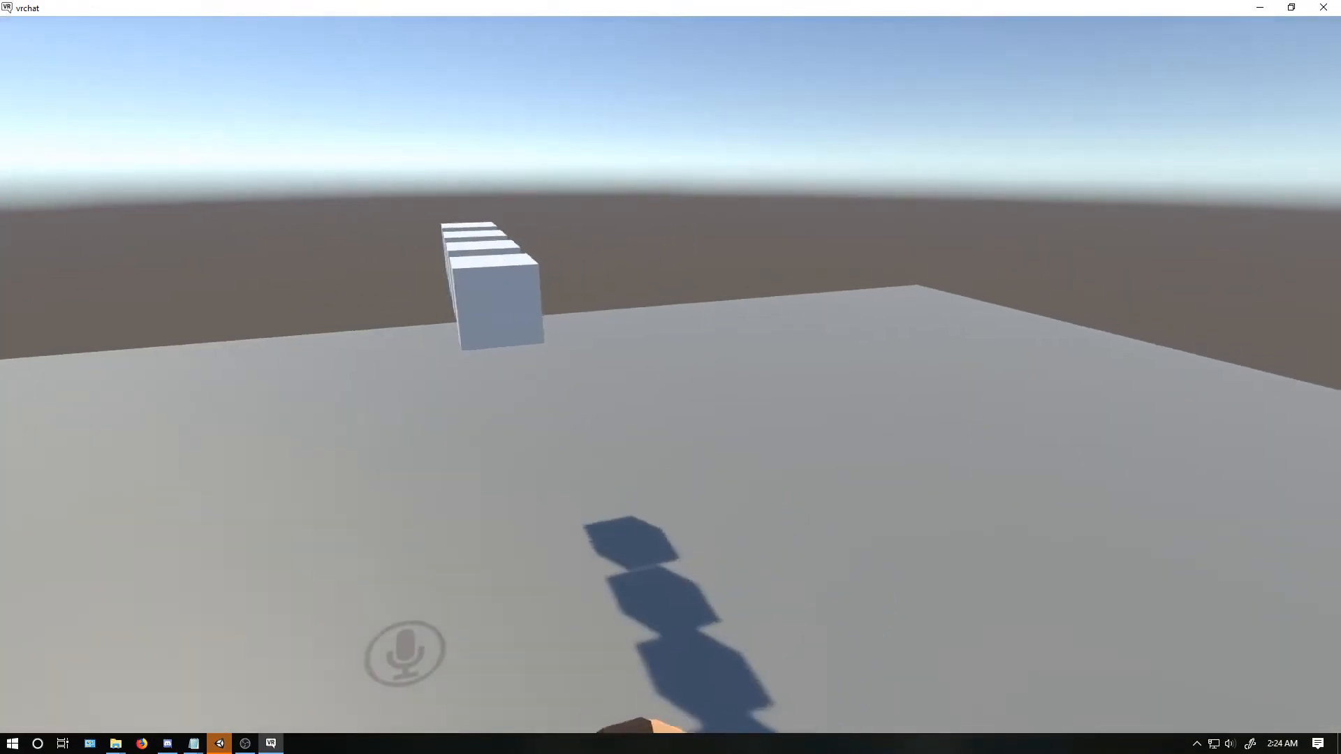
key("w")
left_click(670, 375)
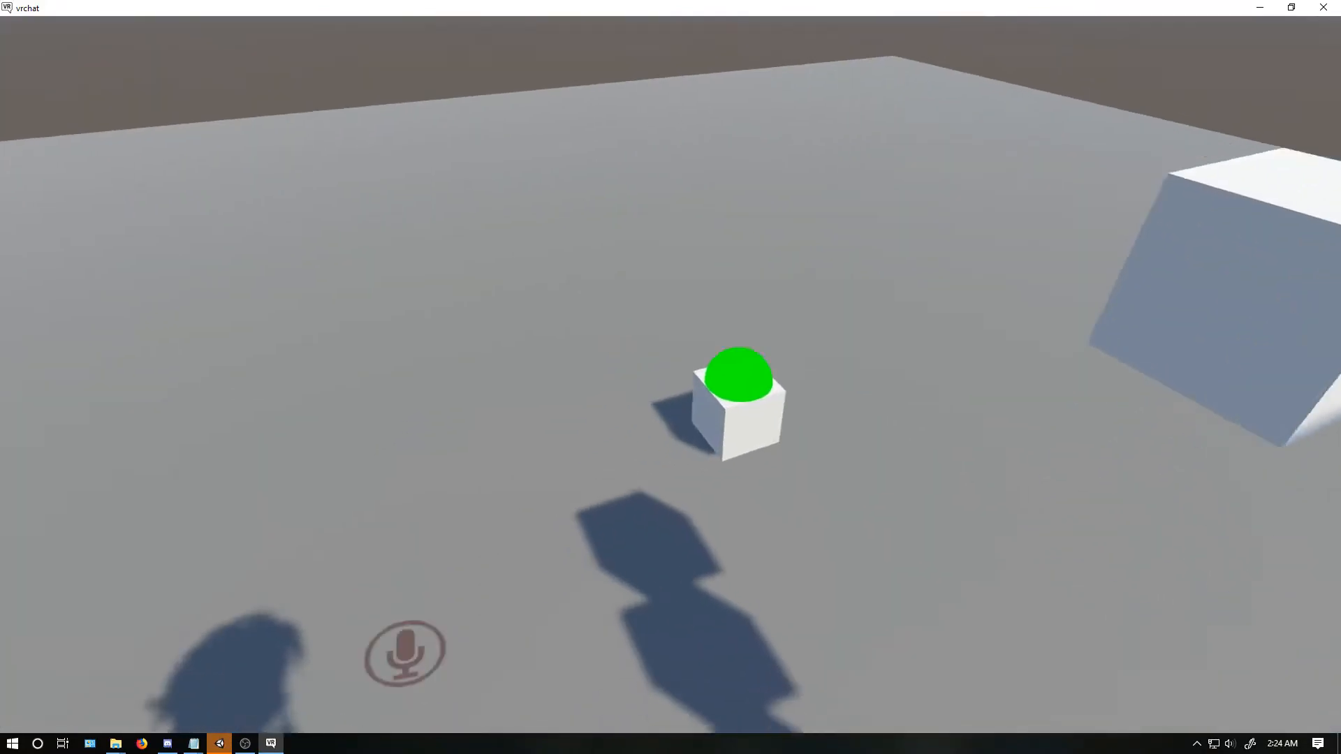
key("w")
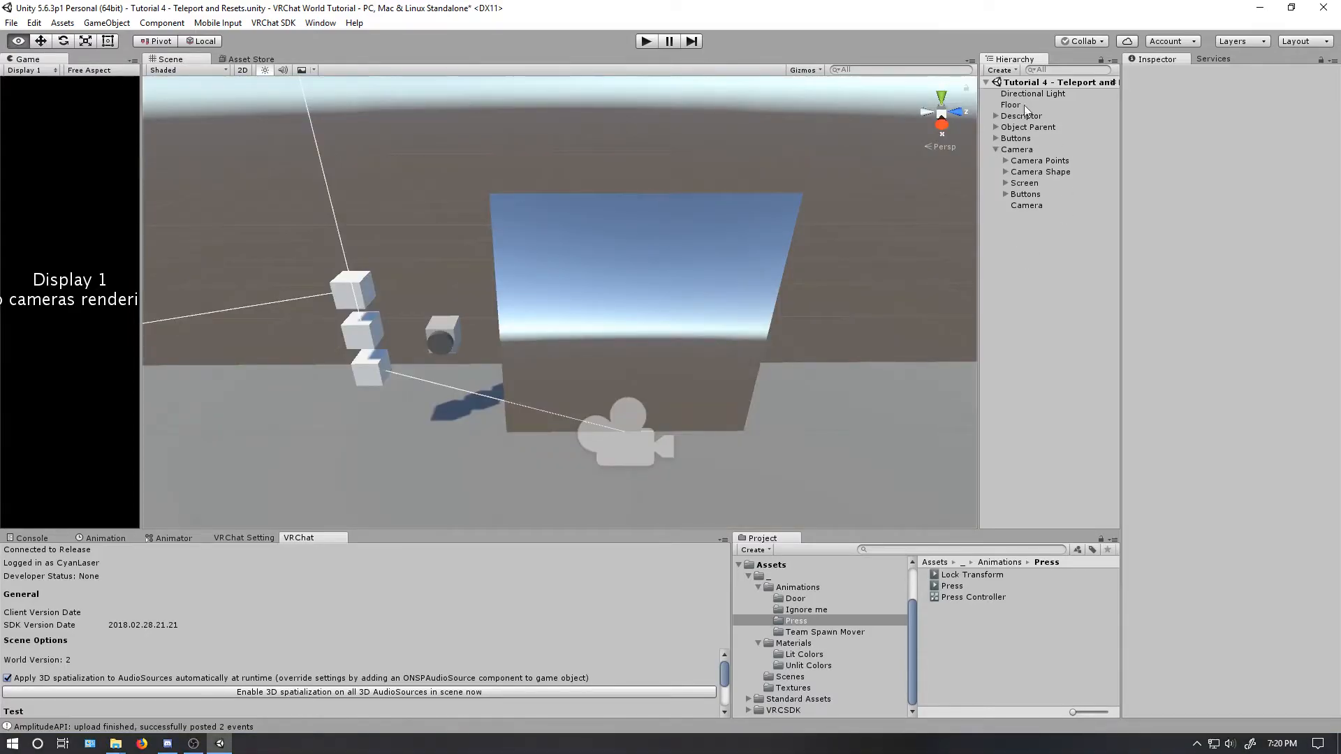
Examine the Camera object's setup in Unity, including the Camera Shape pickup and its Camera Point child.
left_click(1032, 202)
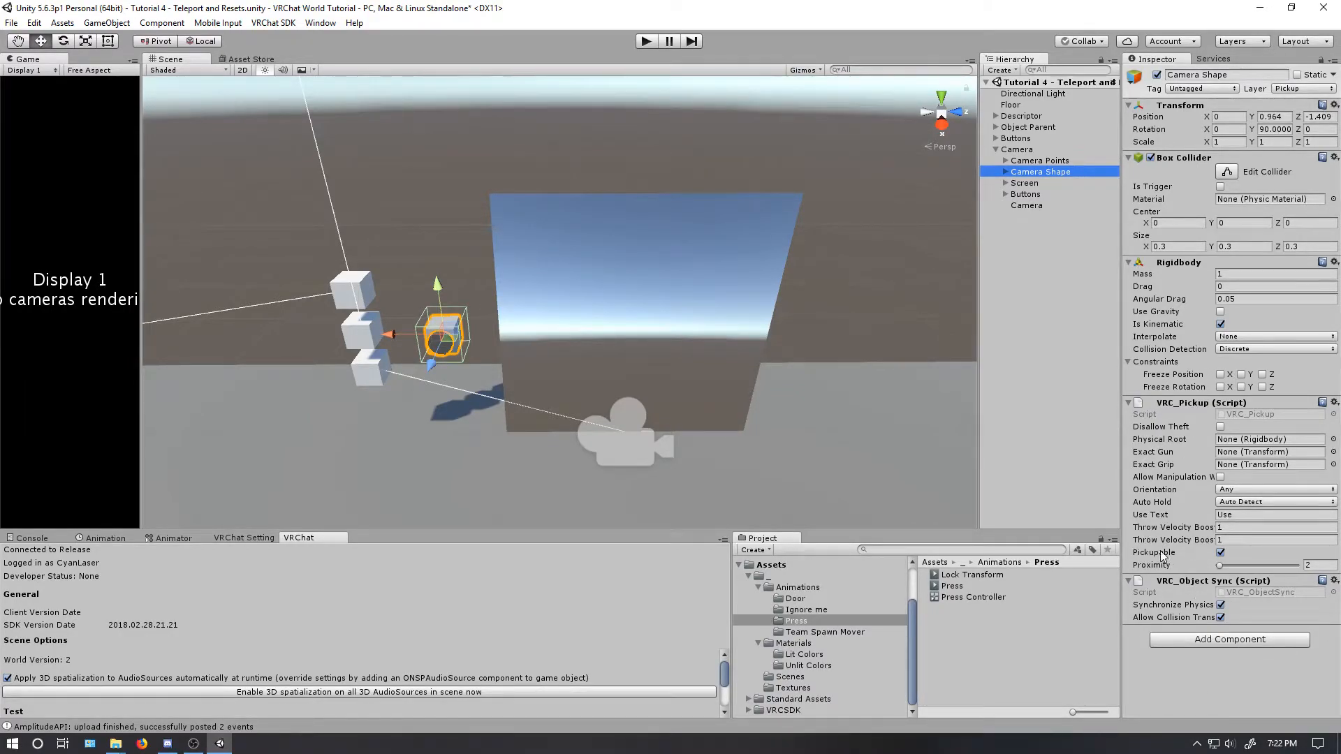
left_click(1004, 173)
left_click(1052, 184)
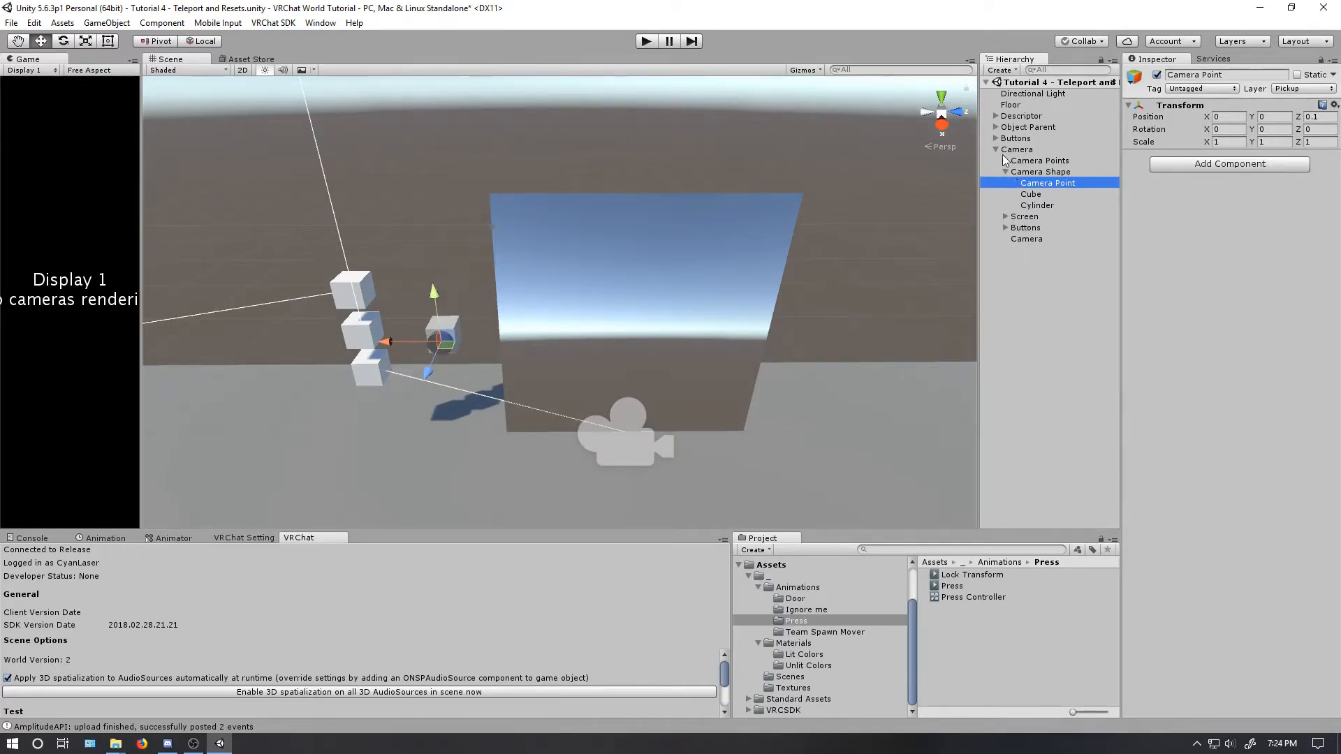
Examine the TP1 and TP to Handheld objects under Camera Points, including the Camera Point target of the SetParent event.
left_click(1004, 160)
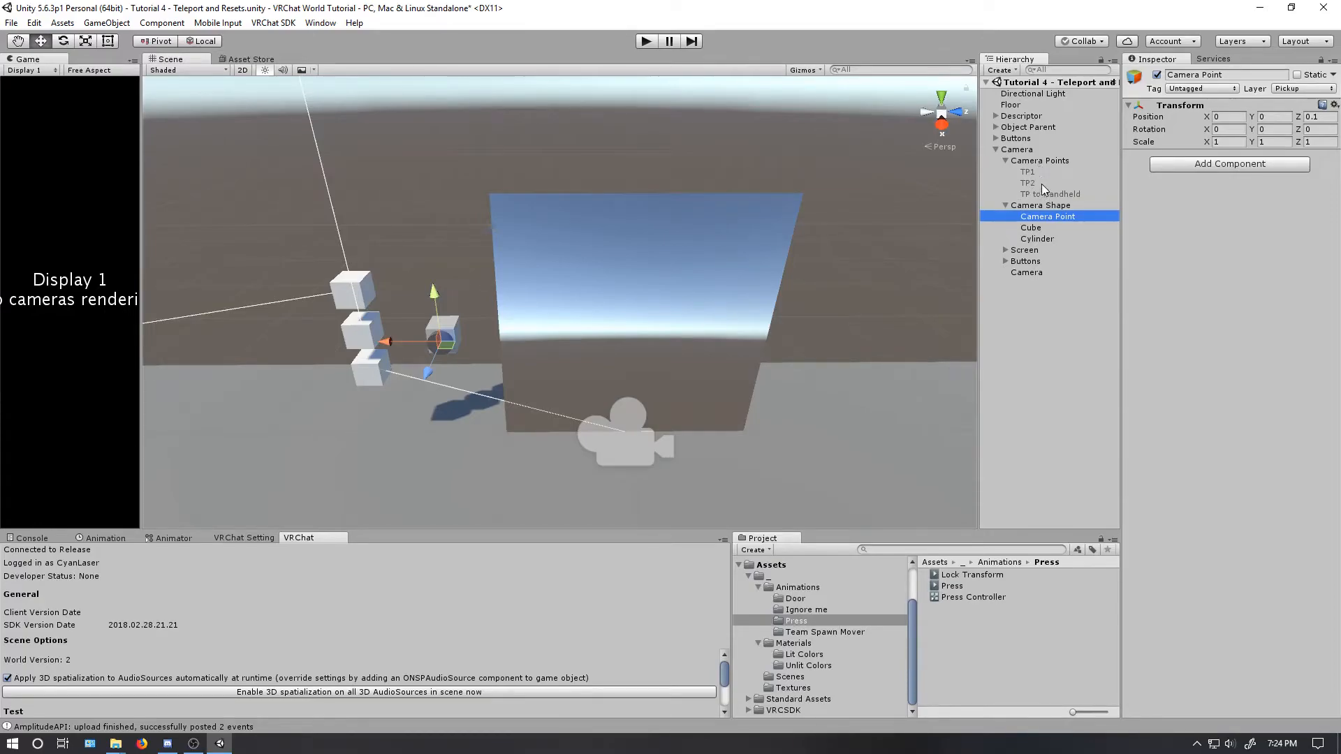
left_click(1038, 173)
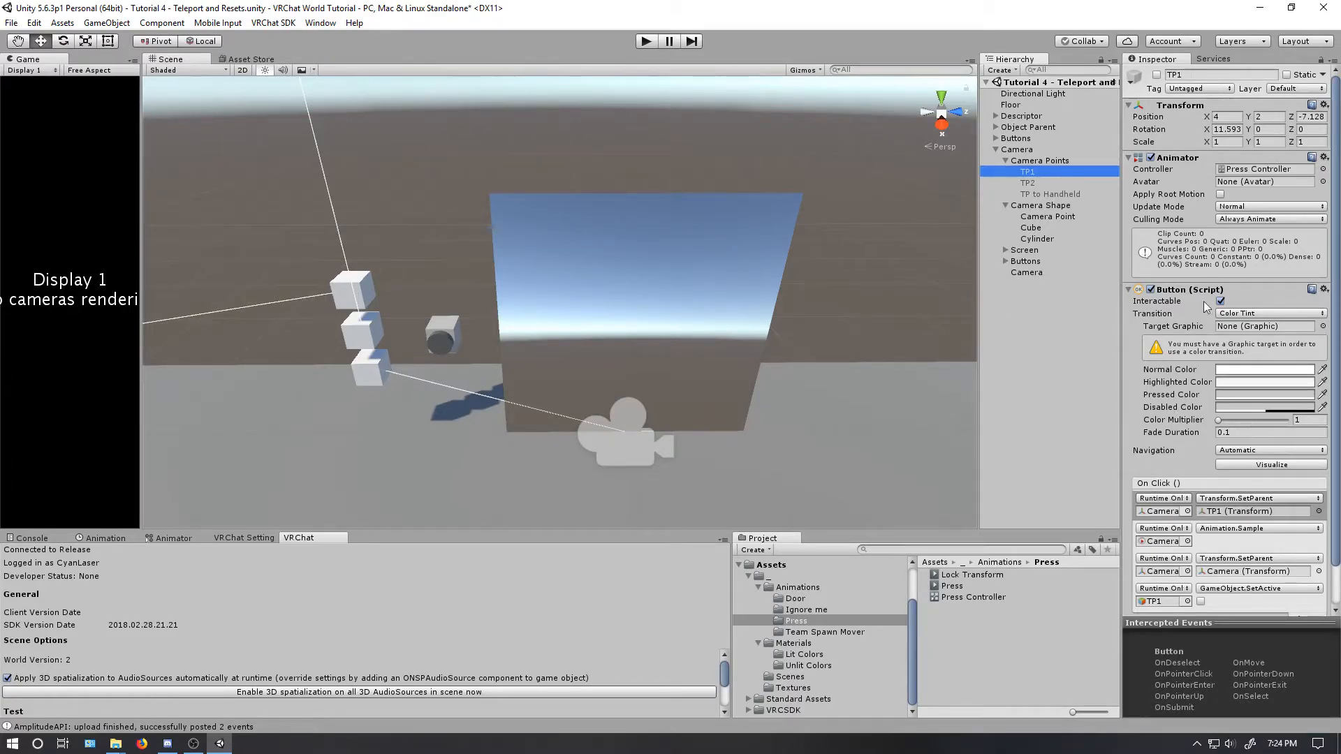
left_click(1052, 196)
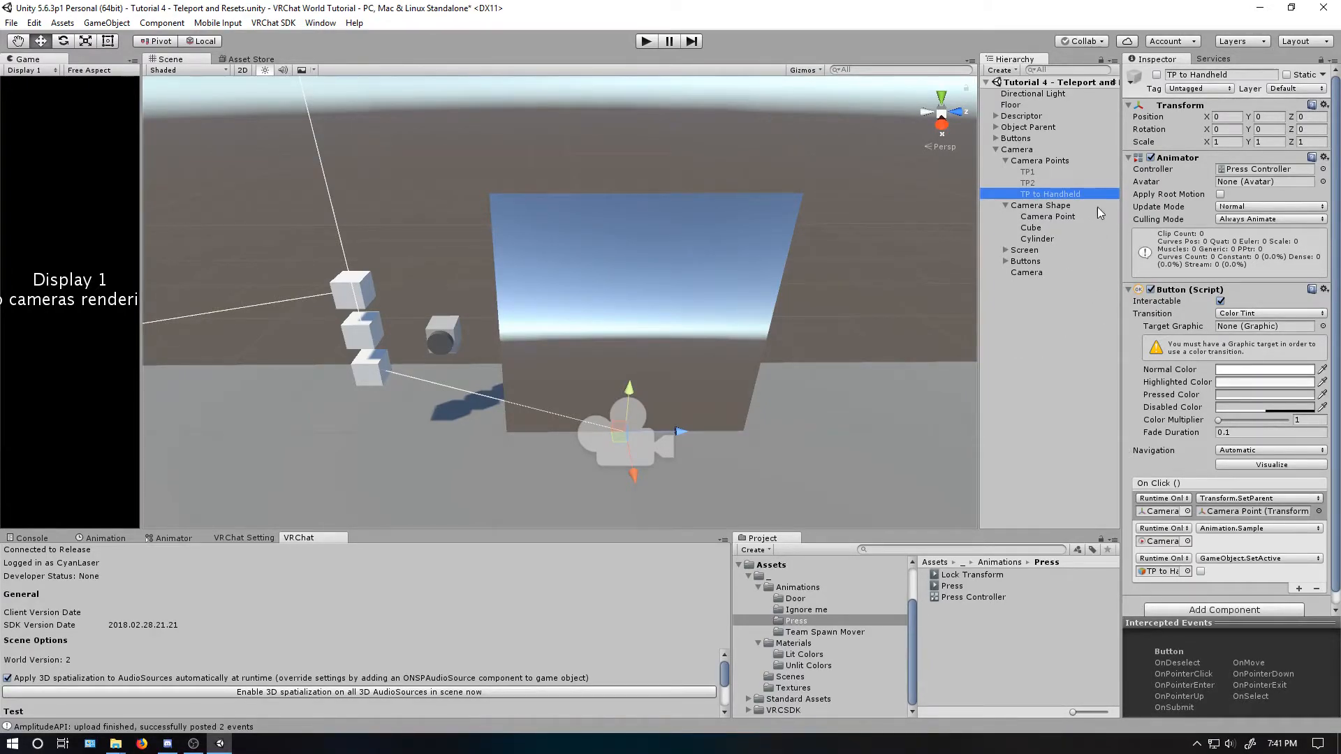
left_click(1238, 514)
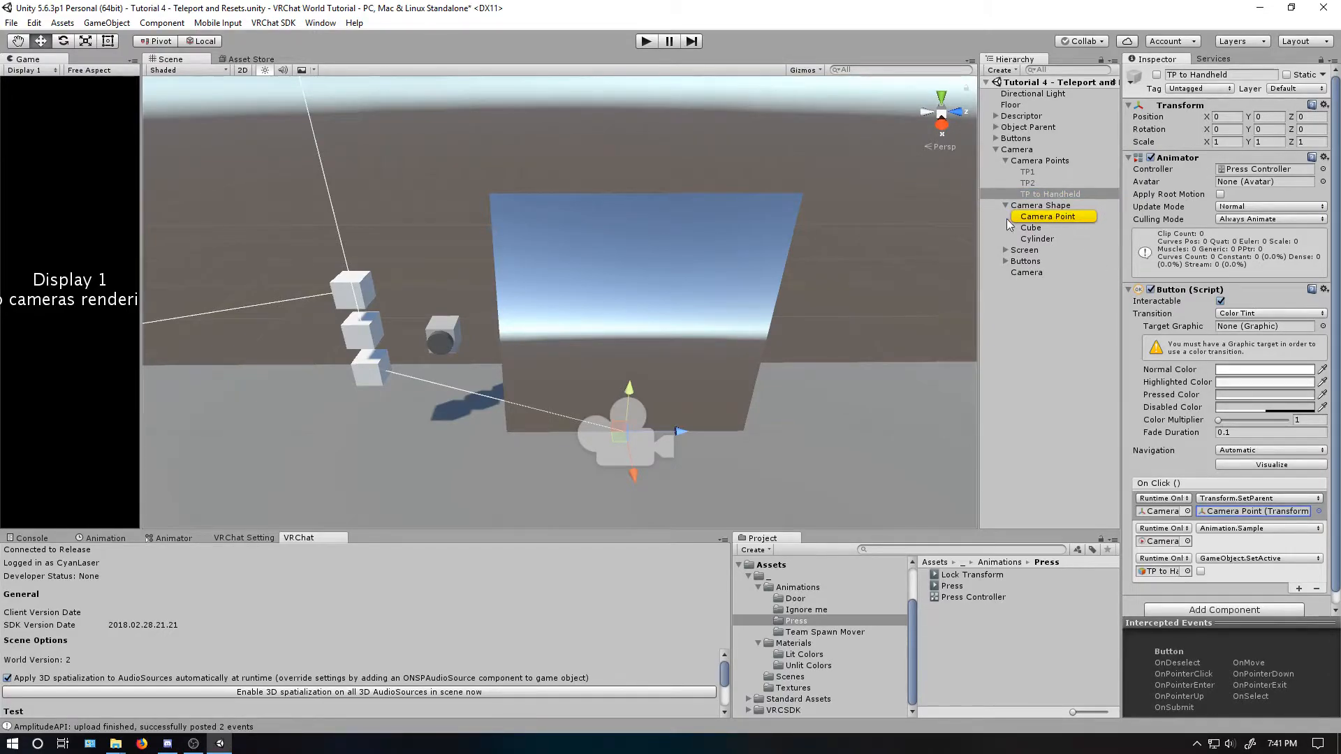
left_click(1042, 194)
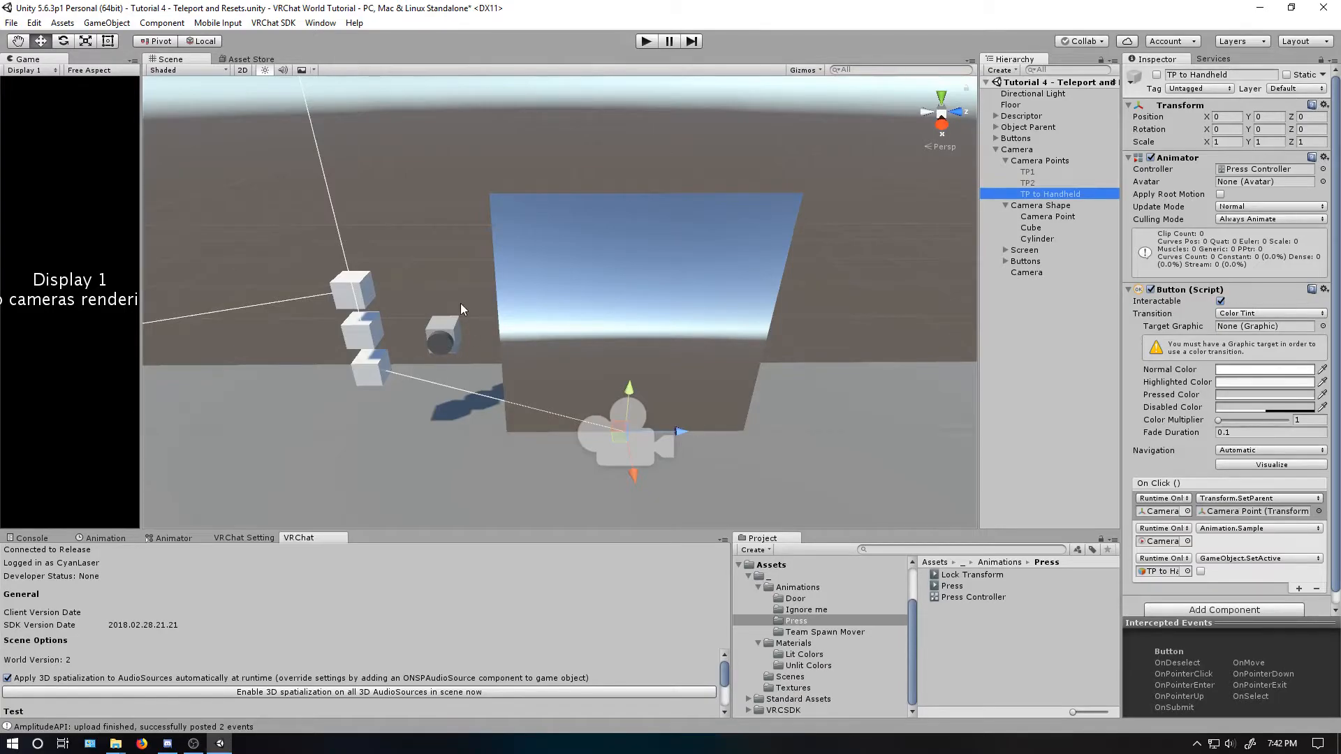
Examine the TP2 trigger under the camera's Buttons, the Camera component's settings, and the TP1 camera point's active state.
left_click(1032, 262)
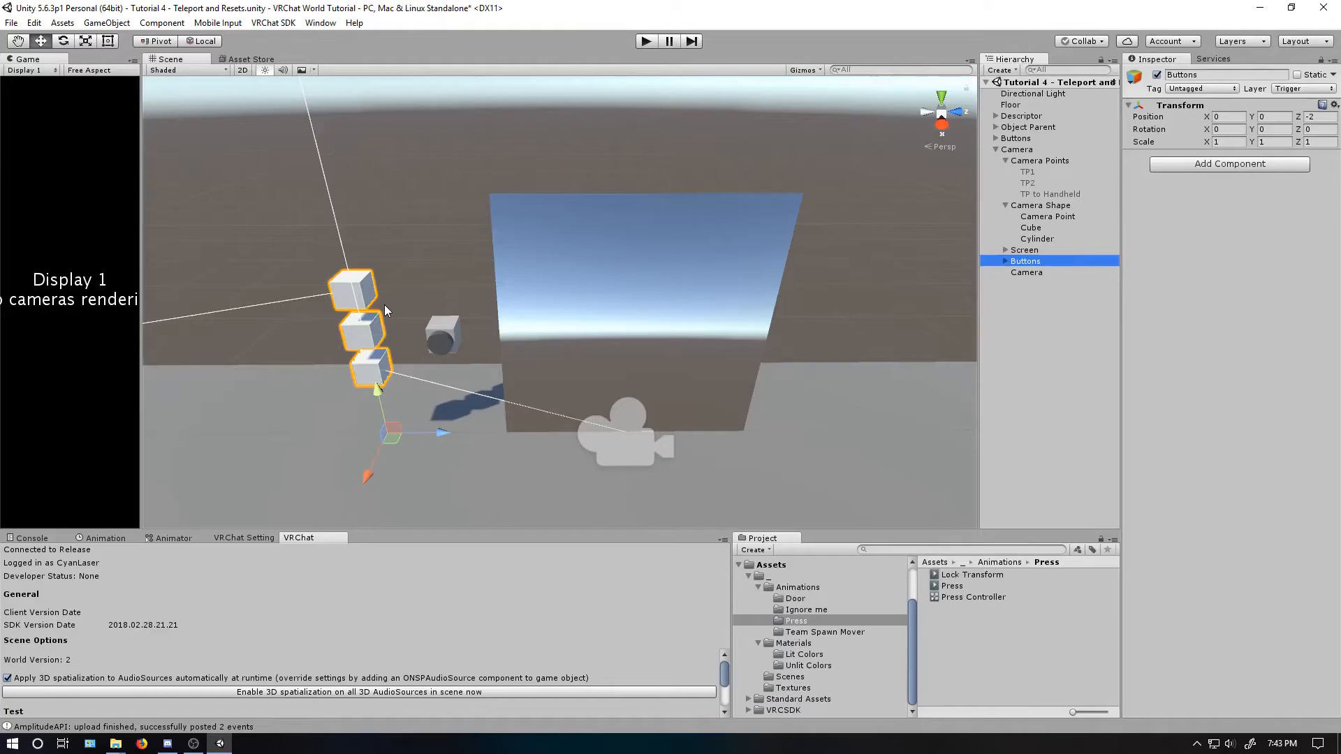
left_click(1005, 261)
left_click(1026, 283)
left_click(1182, 599)
left_click(1180, 643)
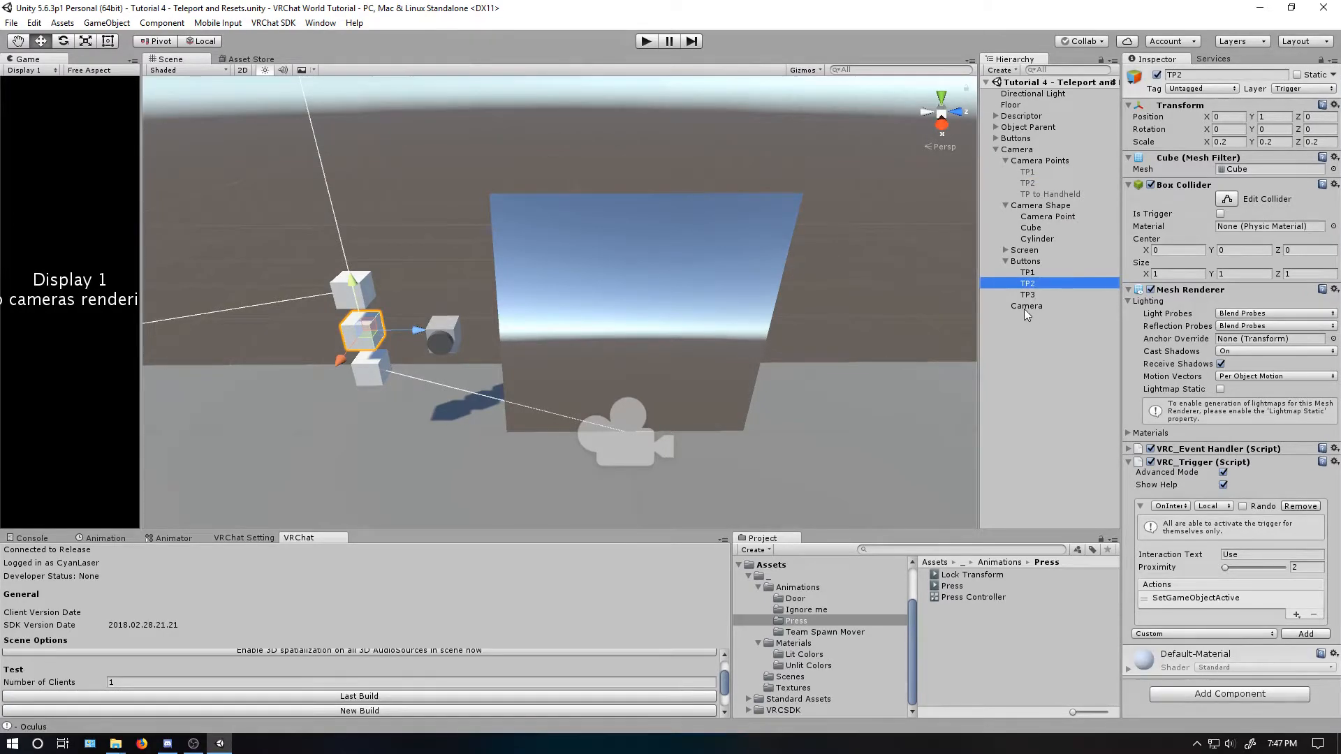
left_click(1024, 307)
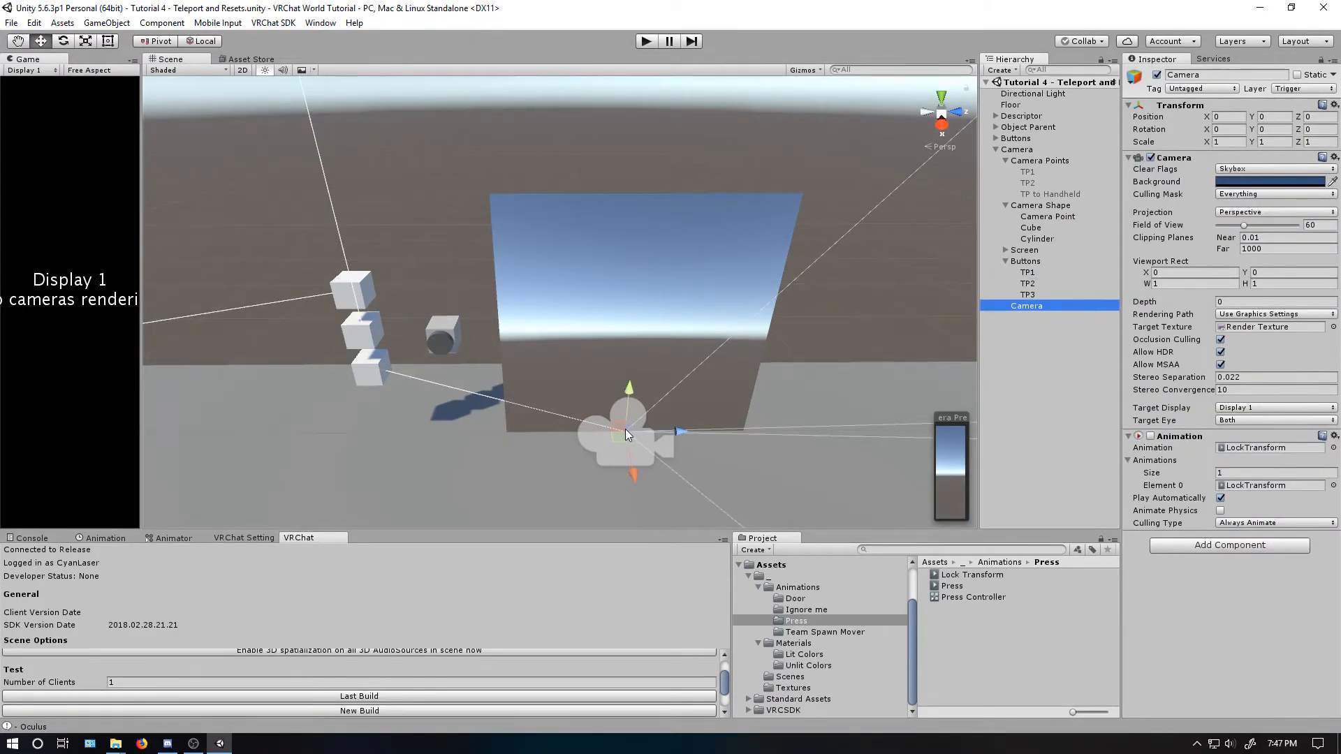
left_click(1023, 173)
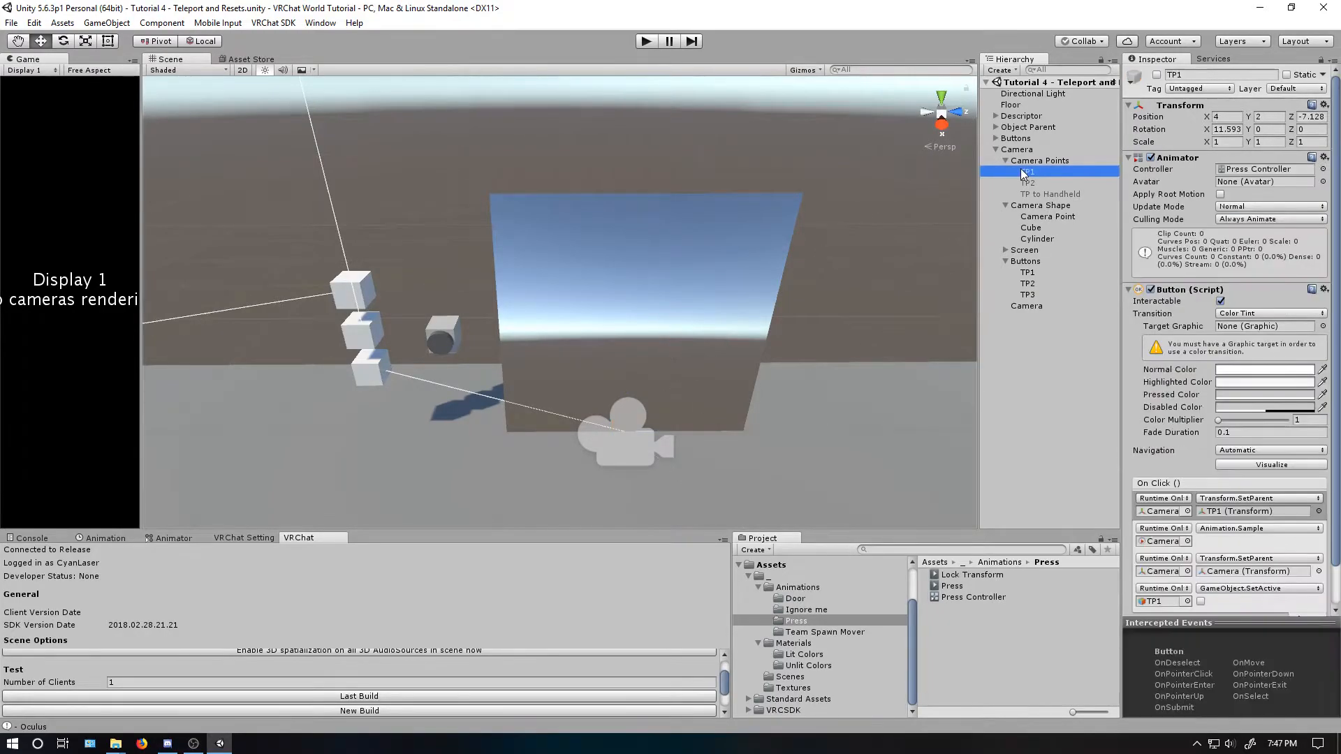
left_click(1157, 75)
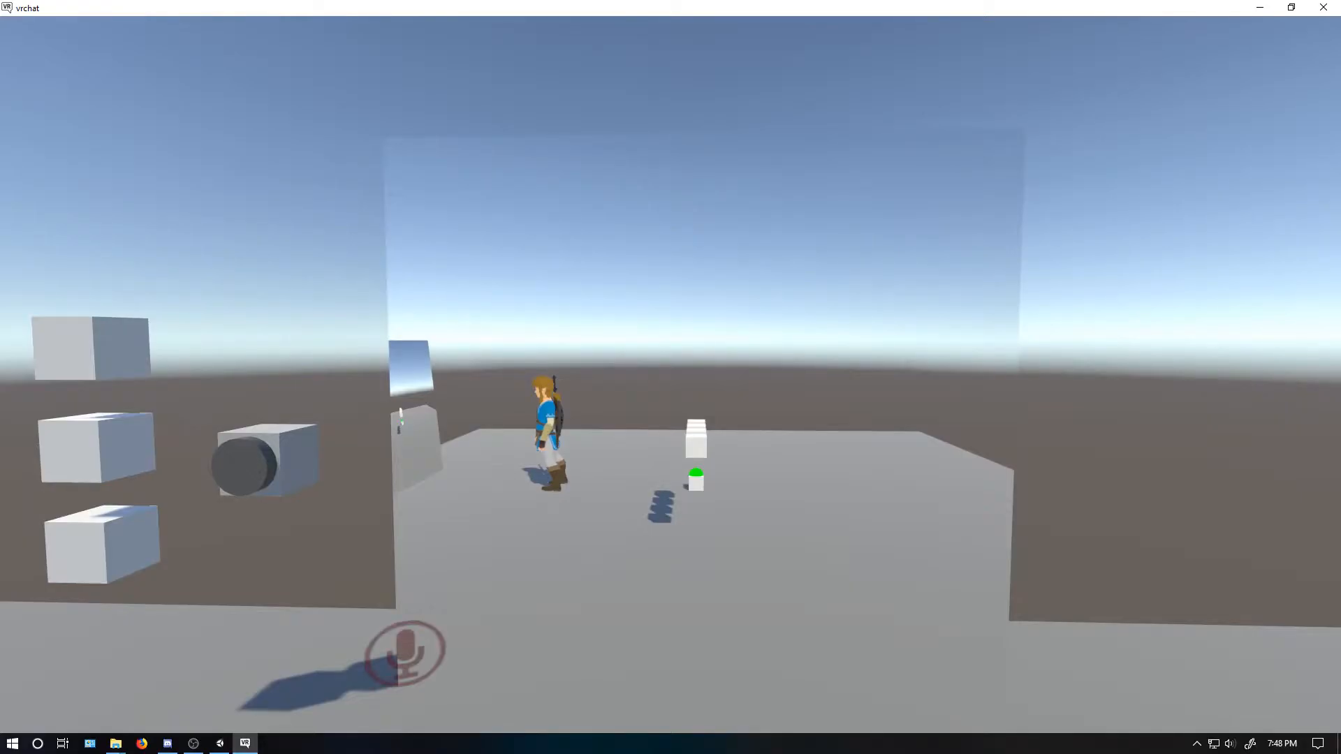
In the VRChat test client, try the middle and lower camera buttons and step back to view the screen.
key("v")
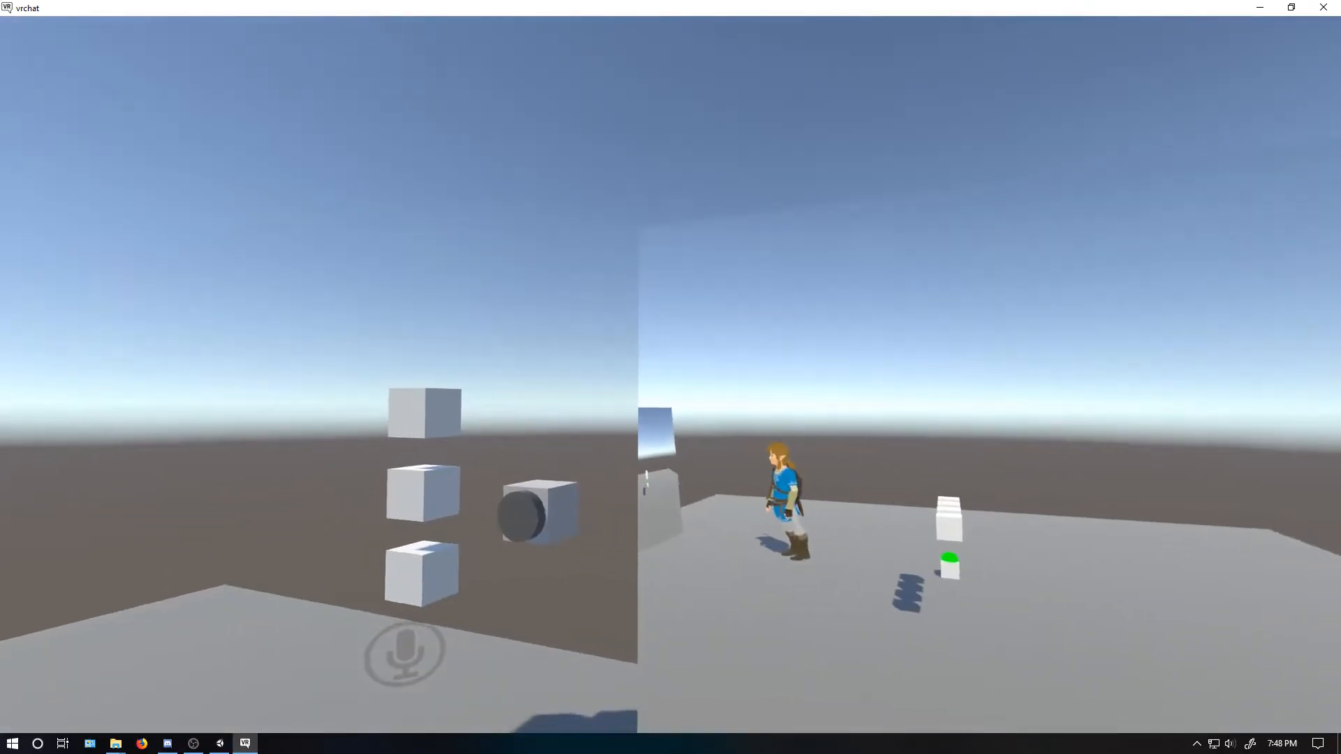
key("w")
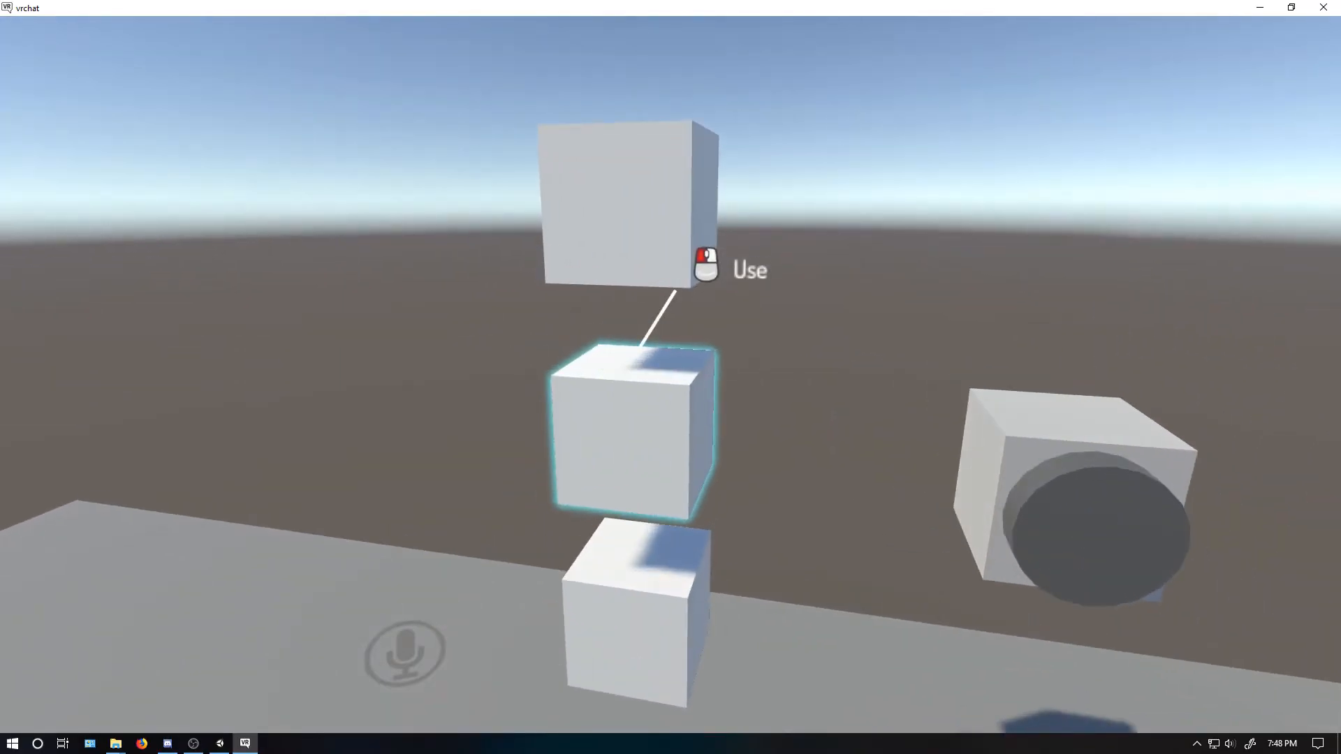
left_click(670, 375)
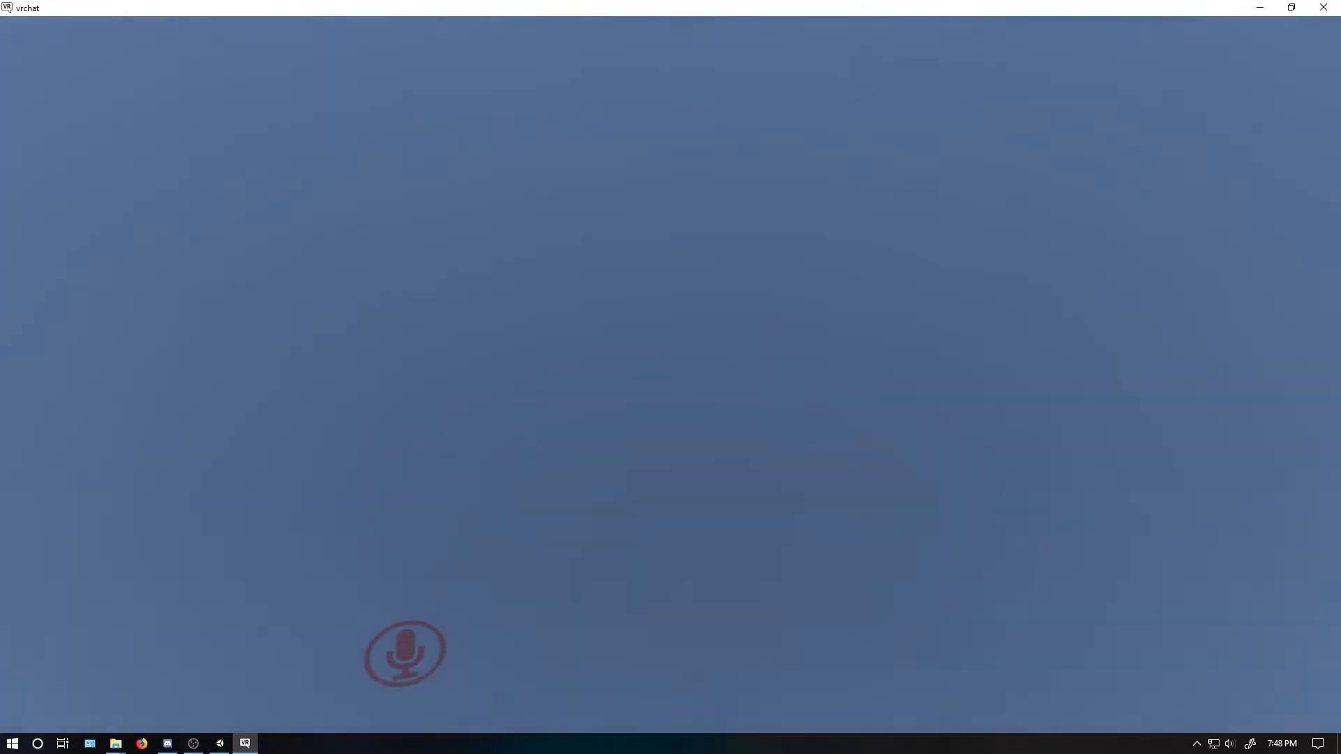
key("w")
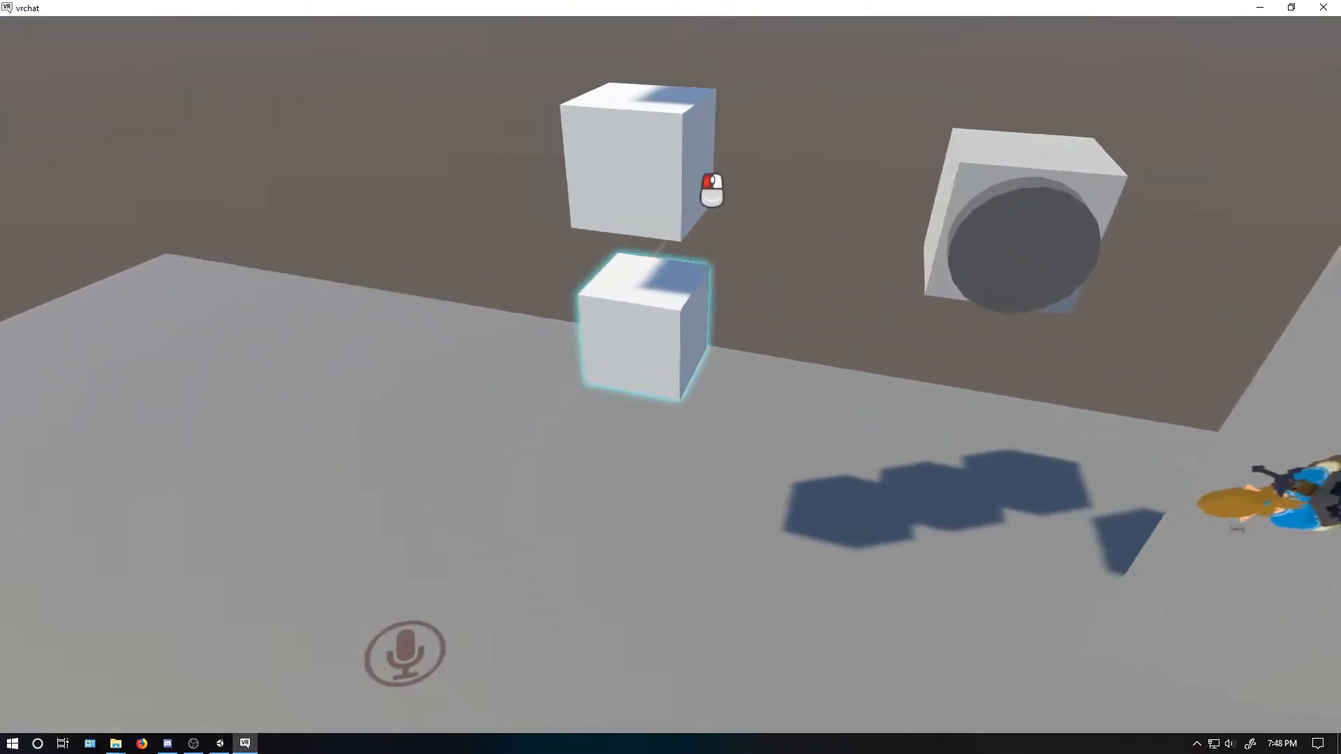
left_click(670, 375)
key("s")
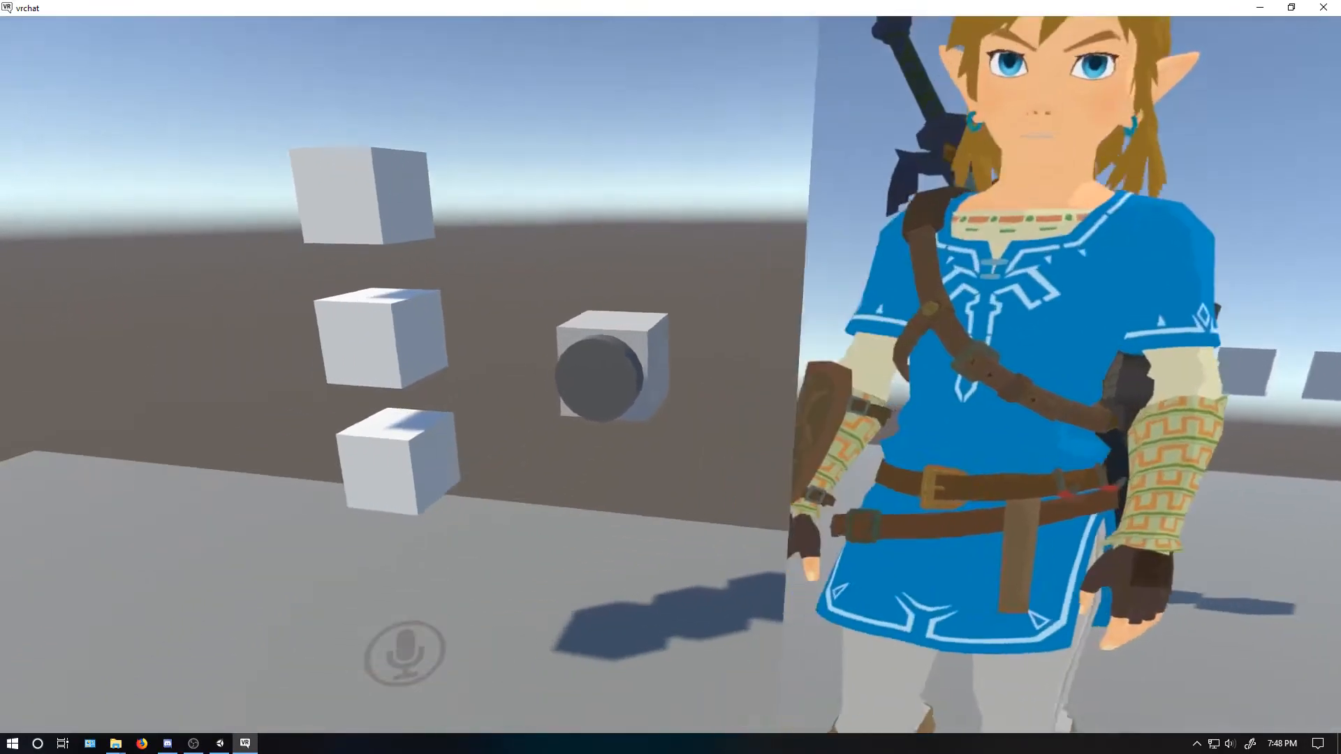
Test picking up the handheld camera and using the camera buttons again, checking the view on the screen.
key("w")
left_click(670, 375)
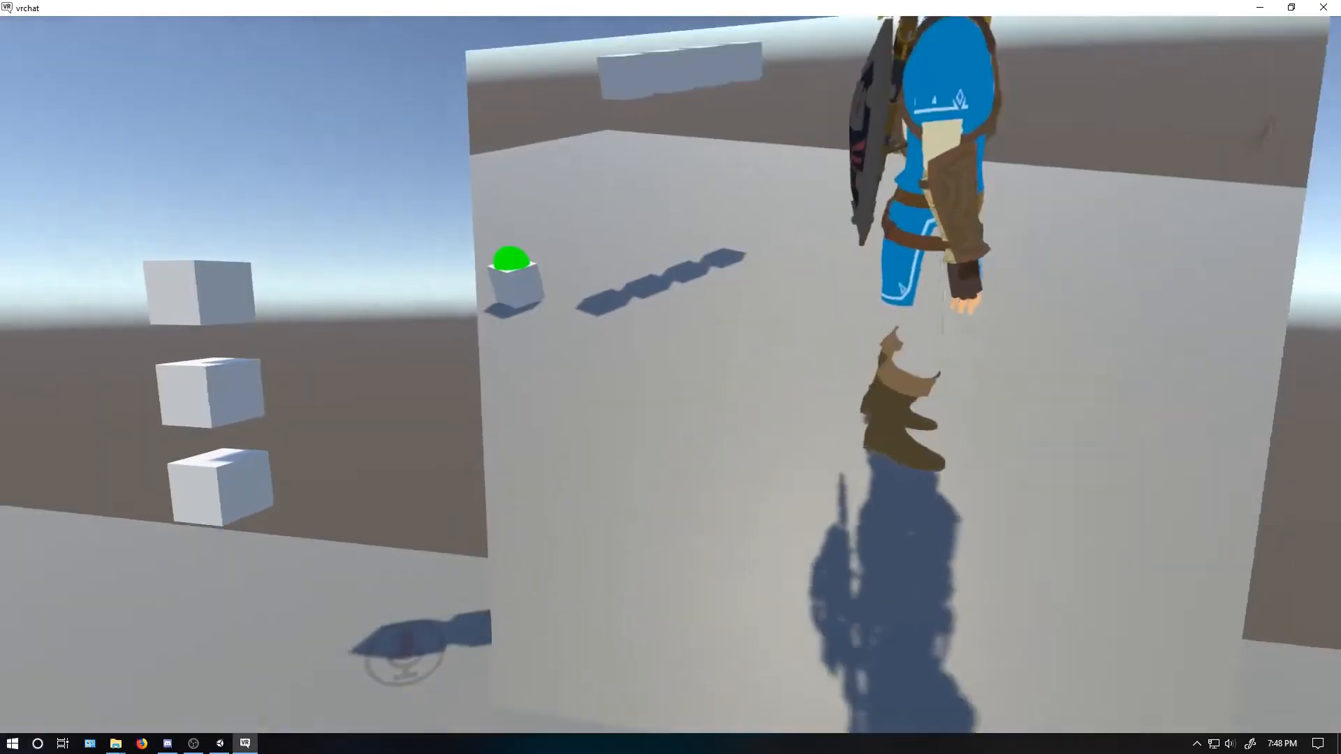
key("w")
key("w")
left_click(670, 375)
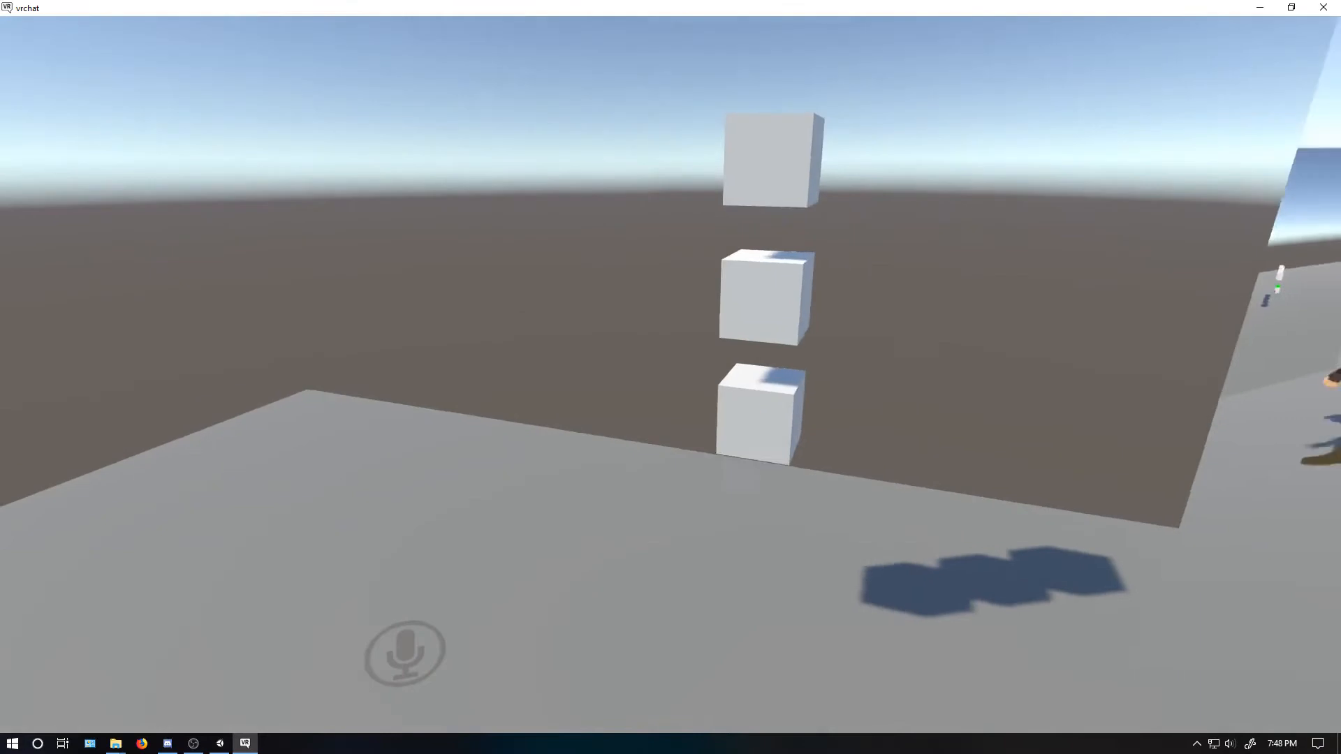
key("w")
left_click(670, 375)
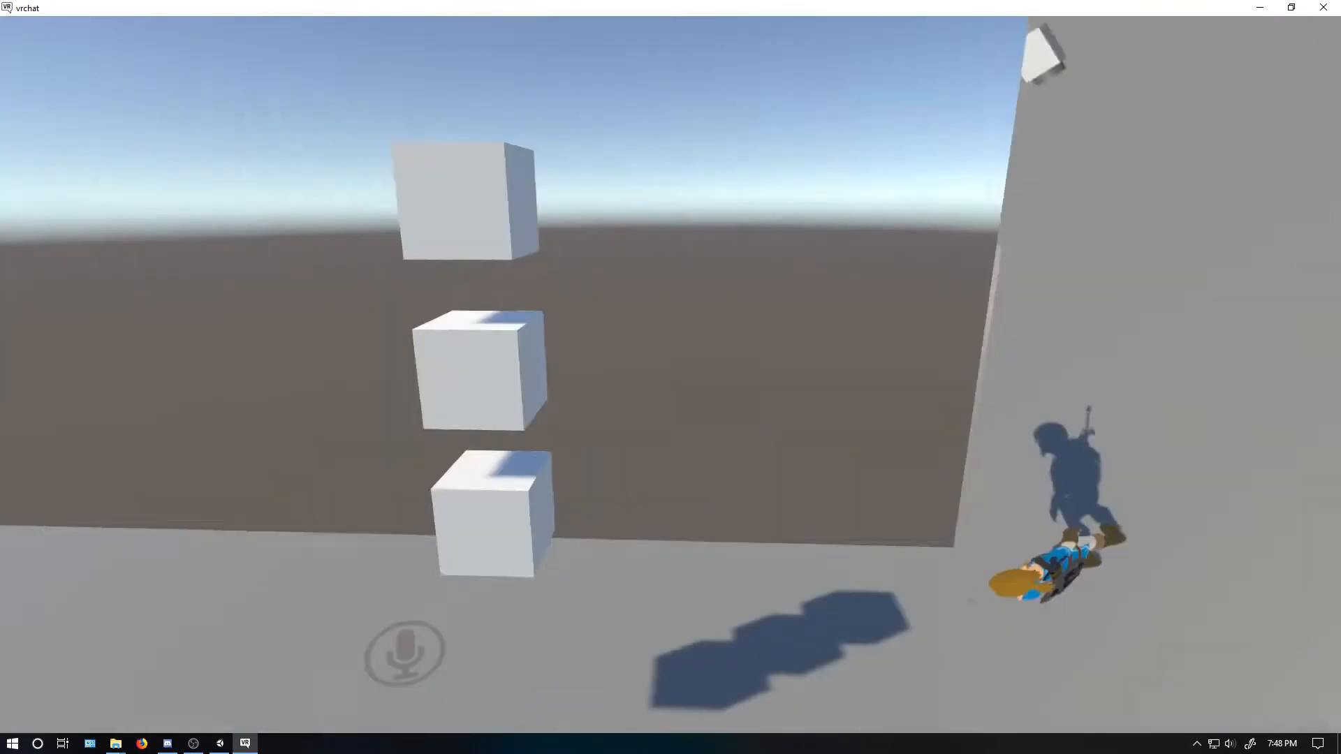
key("w")
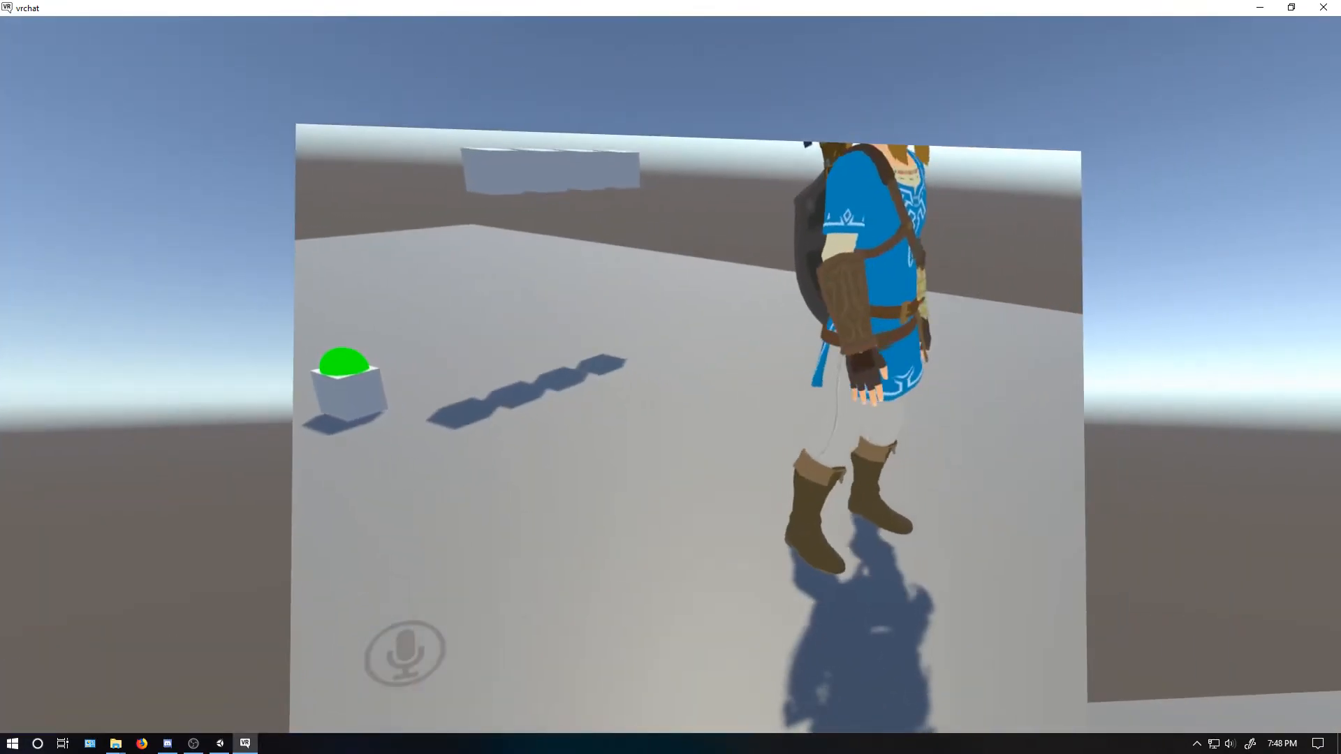
key("s")
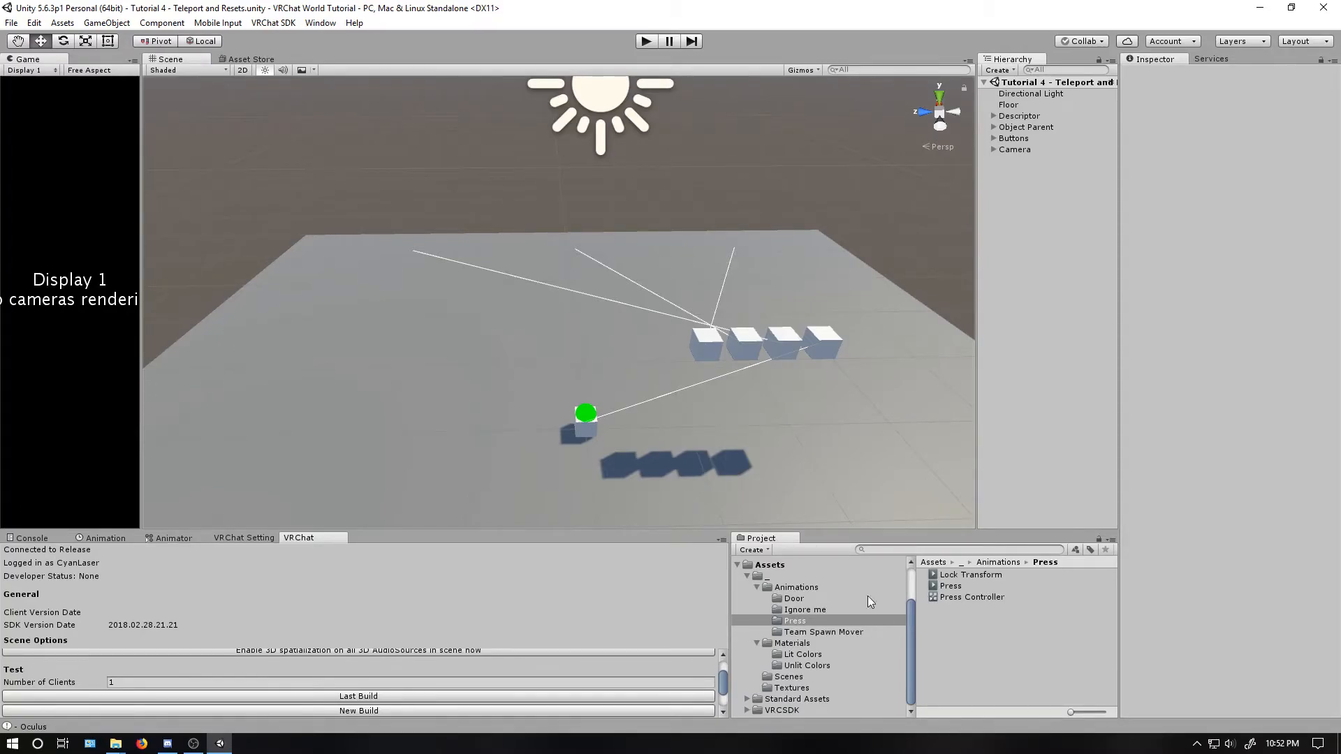
left_click(62, 23)
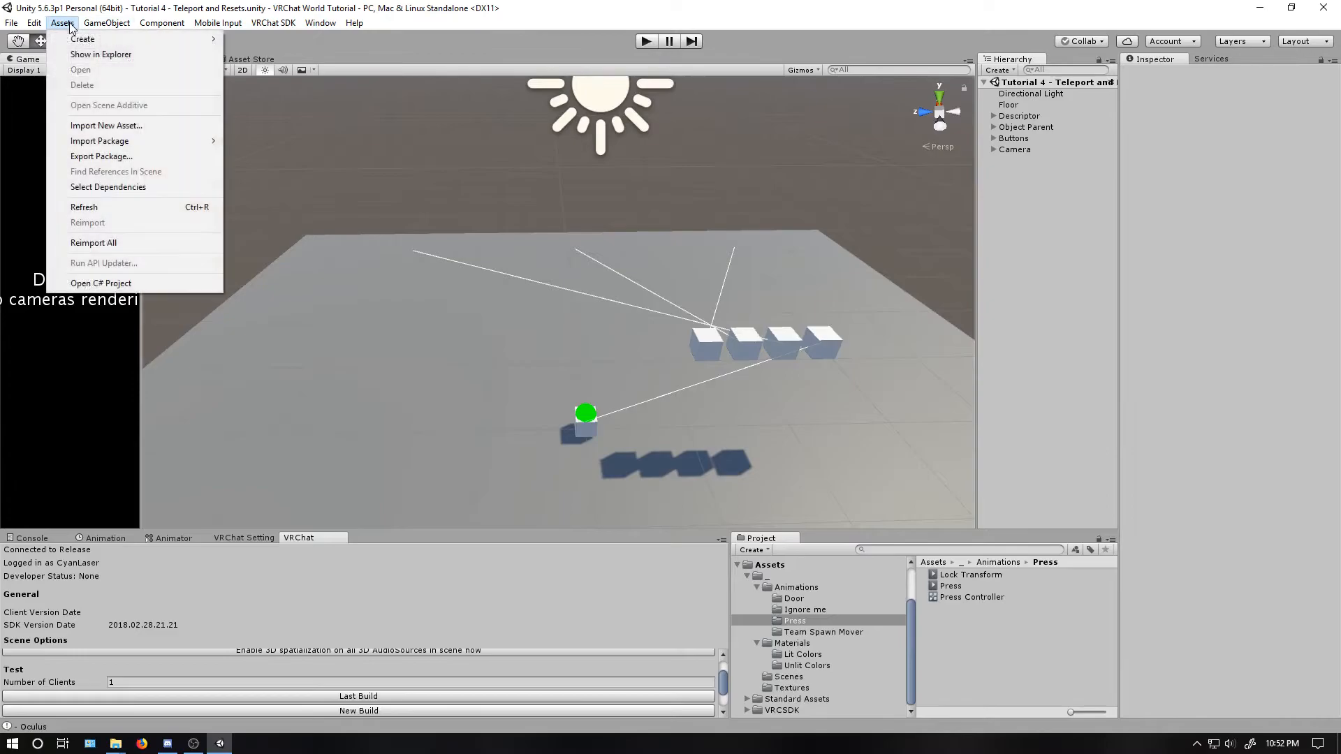
mouse_move(94, 143)
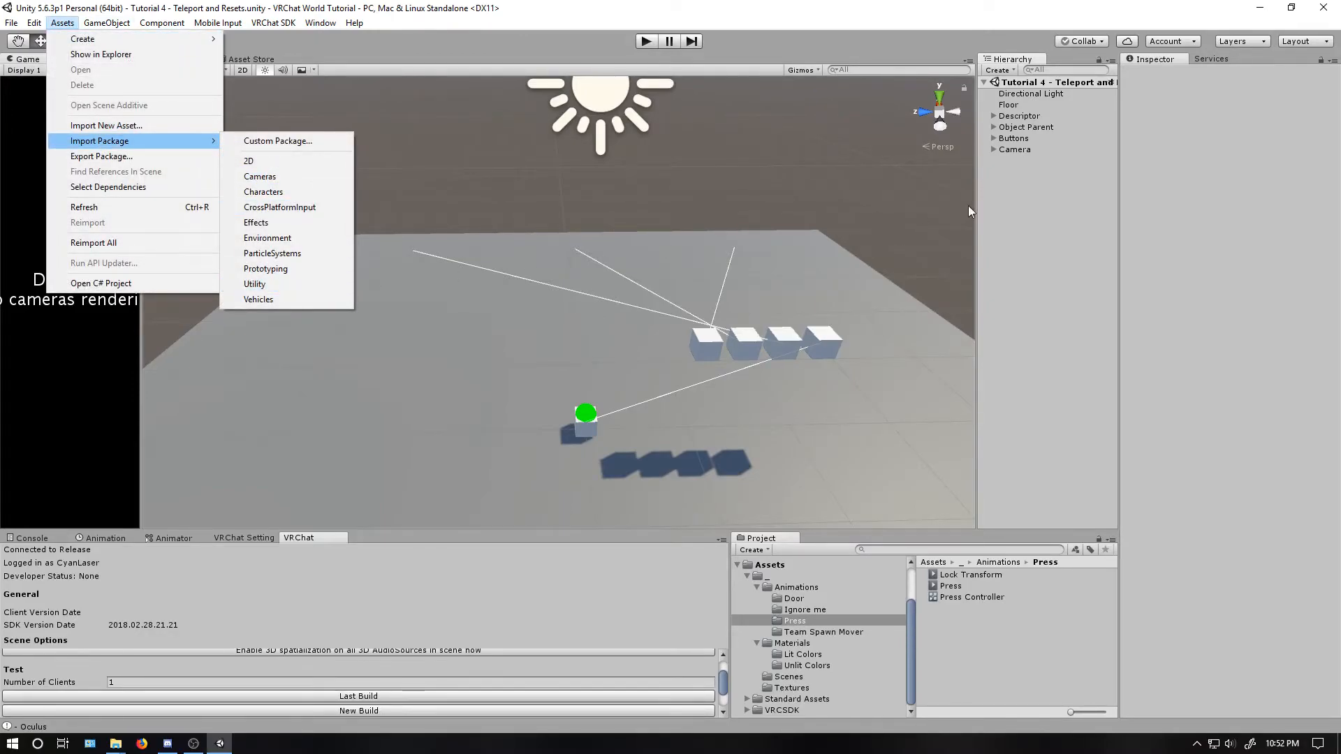
left_click(1007, 204)
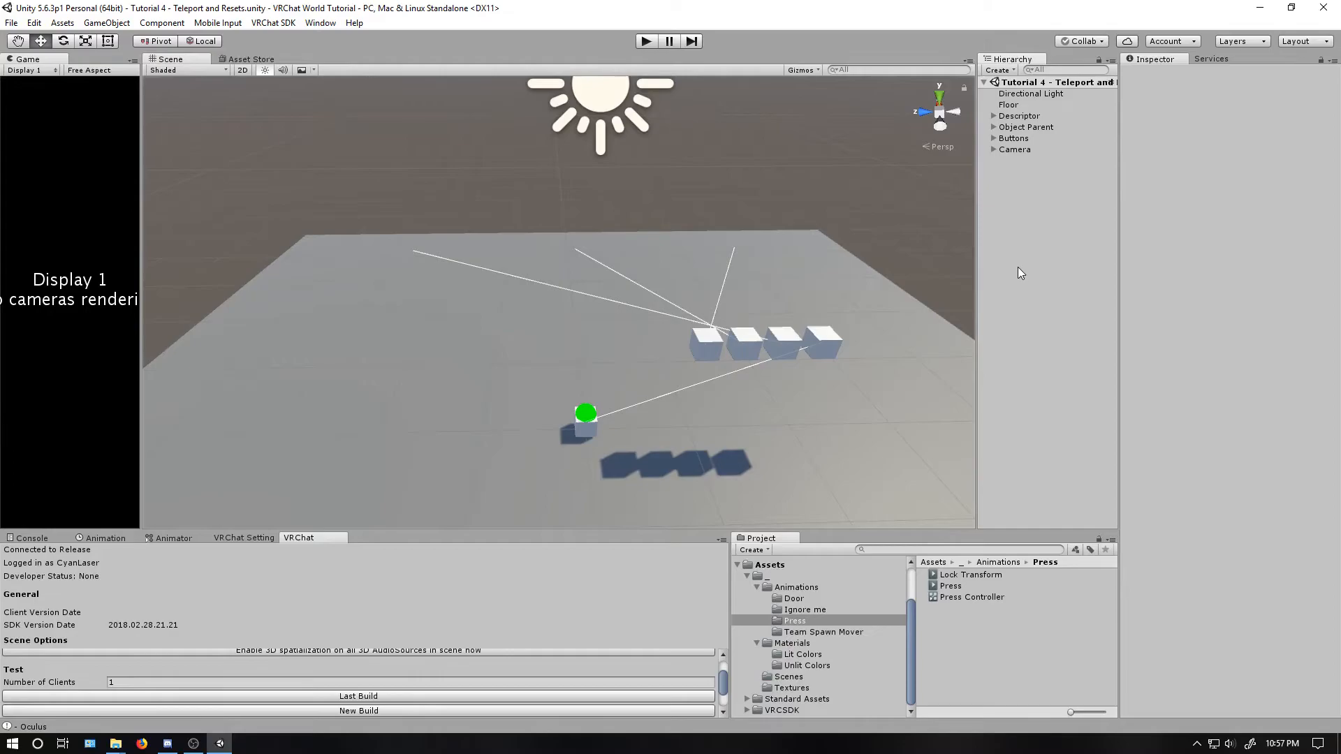
In Unity, move Object Parent and Buttons together to X position 2, clear of the floor's centre.
left_click(1027, 130)
left_click(1013, 138, "shift")
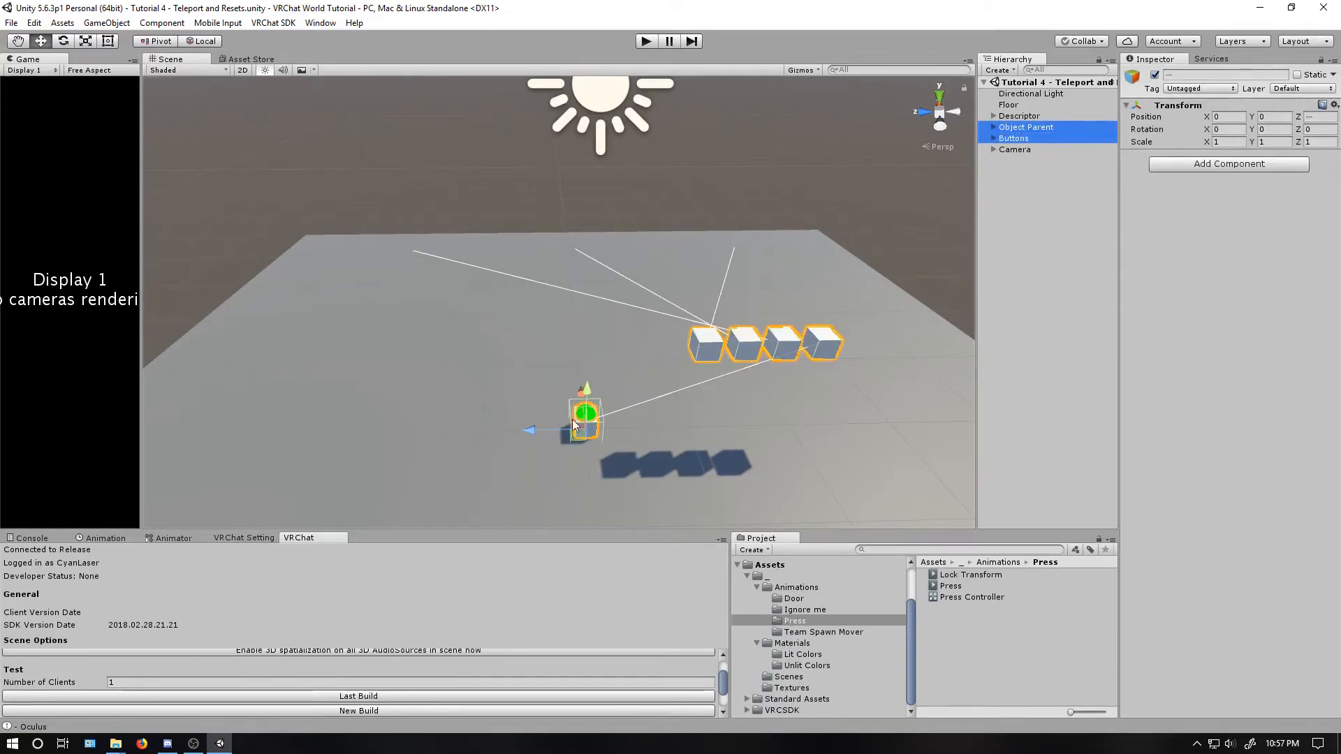
left_click_drag(575, 434, 697, 312)
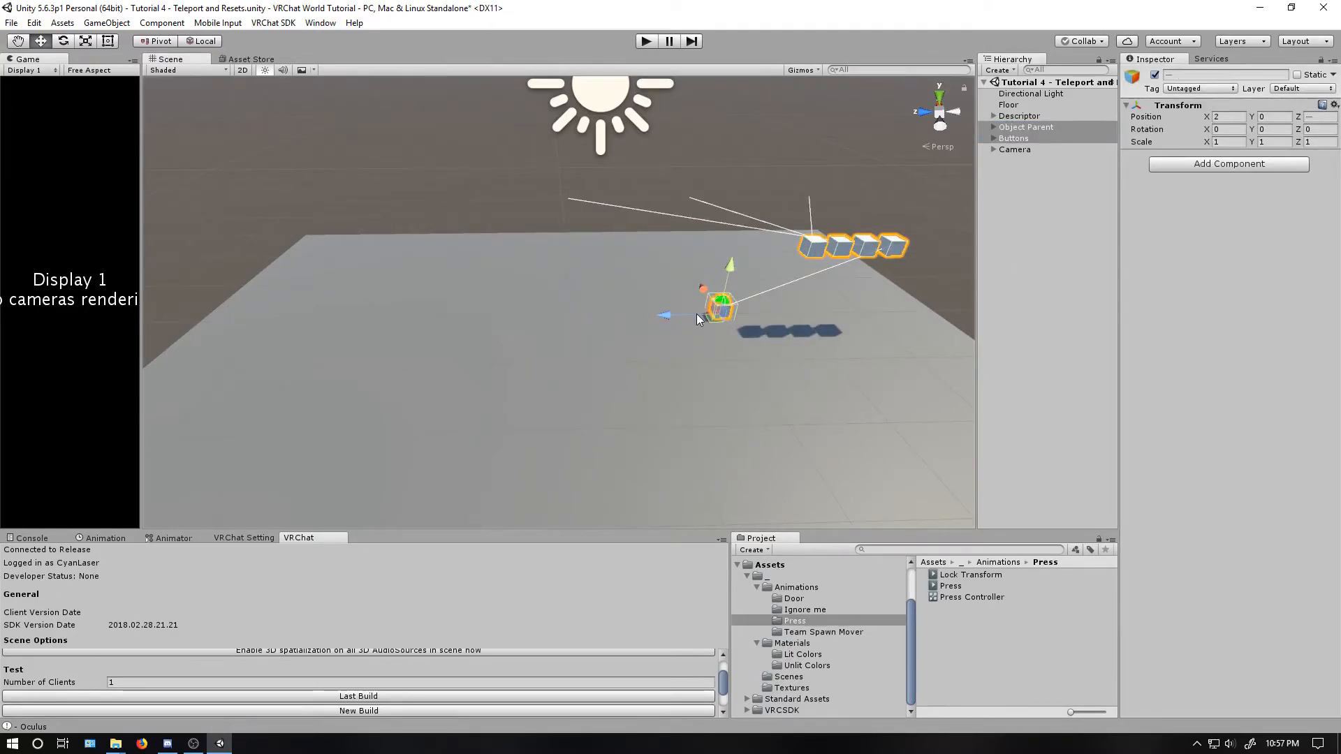
left_click(1036, 217)
Duplicate Object Parent and name the copy Object Parent, without the number suffix.
left_click(1028, 127)
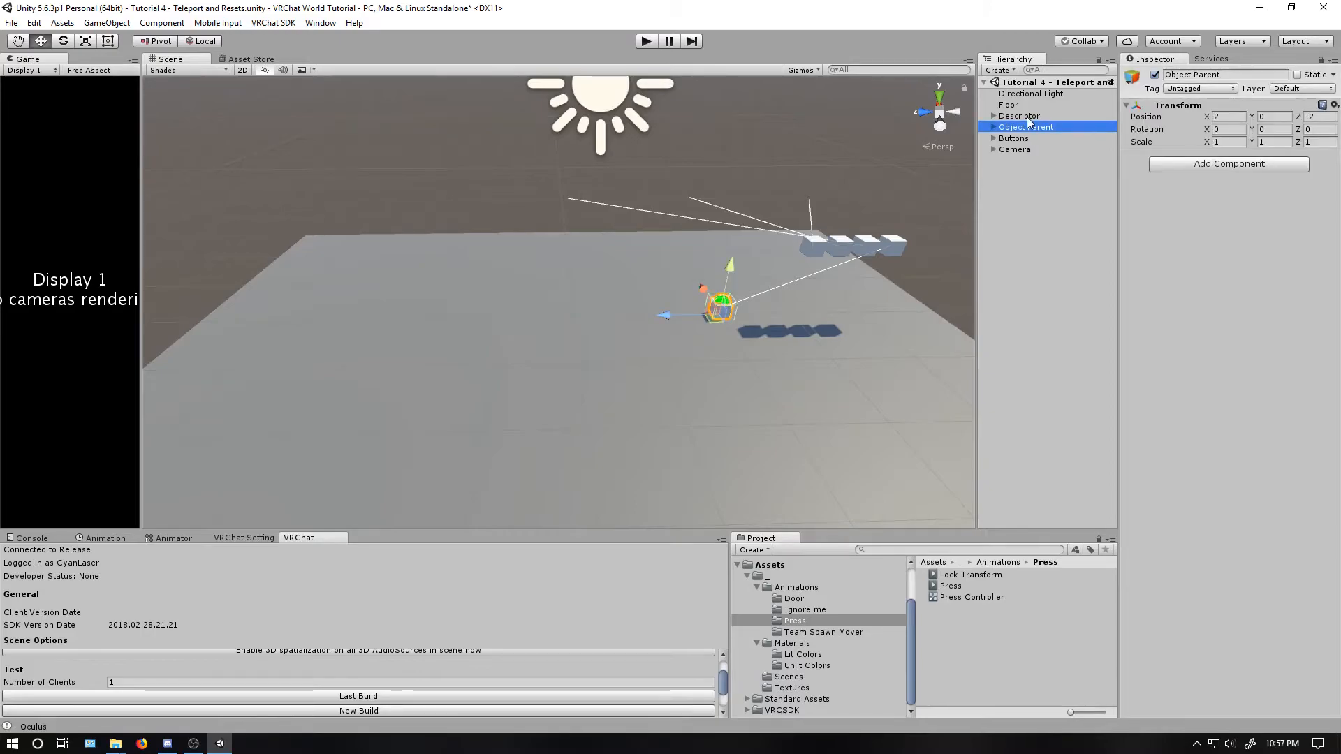
key("ctrl+d")
left_click(1036, 165)
key("End")
key("BackSpace")
key("BackSpace")
key("BackSpace")
key("Return")
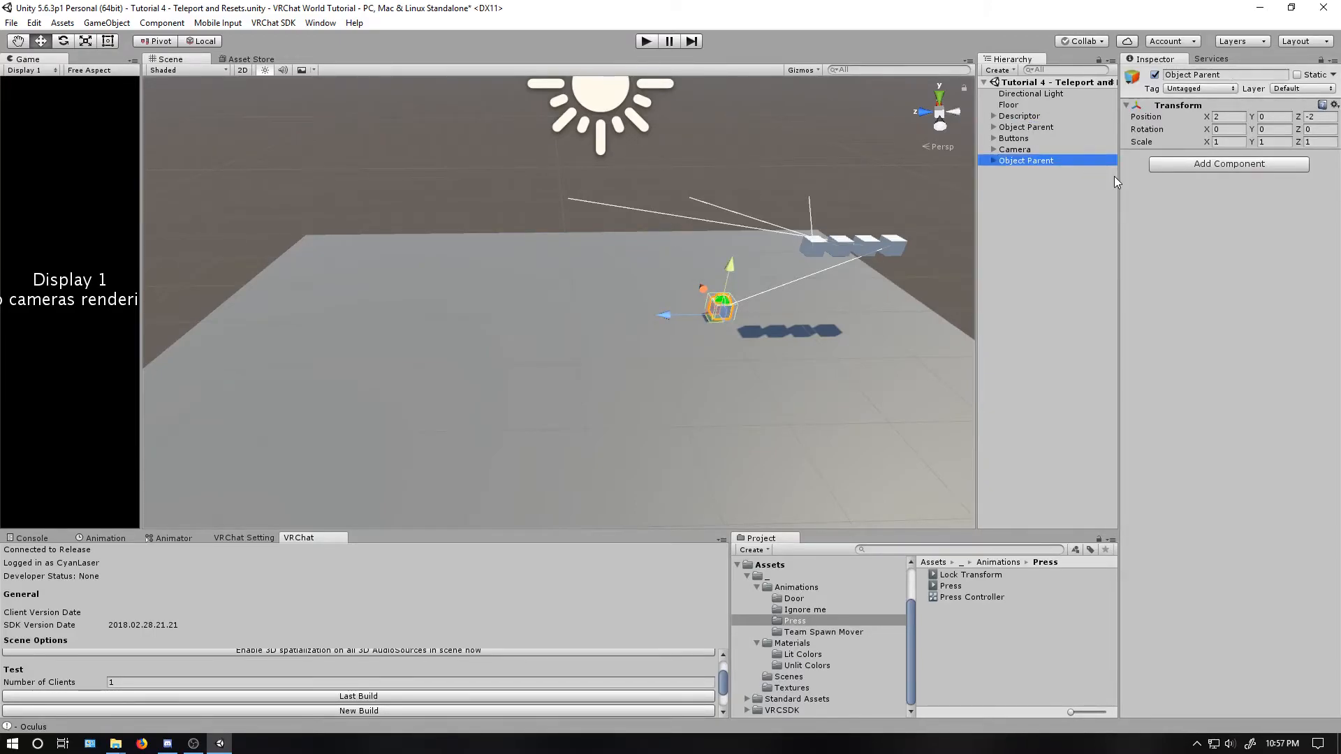
Move the duplicated Object Parent to X 1, Z 2 and apply the Red unlit material to its sphere.
left_click_drag(704, 319, 362, 373, "ctrl")
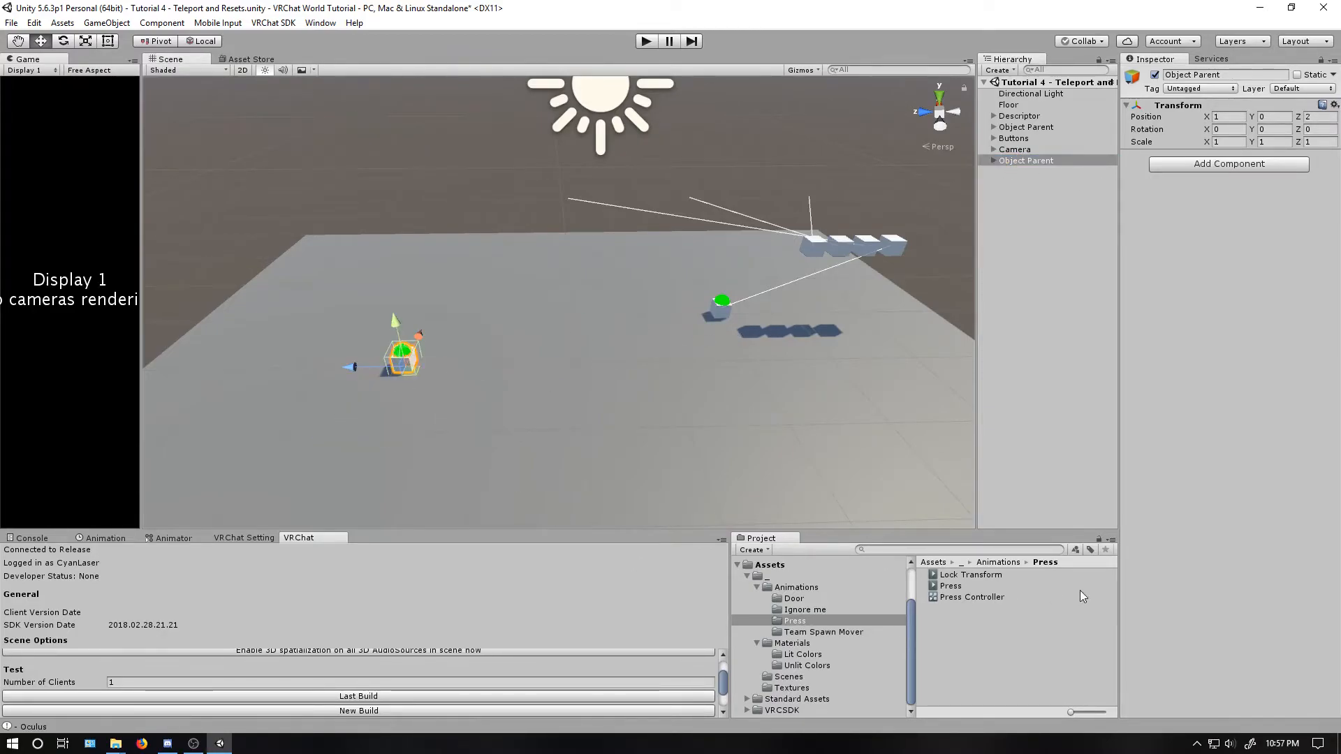
left_click(803, 666)
left_click_drag(948, 597, 408, 357)
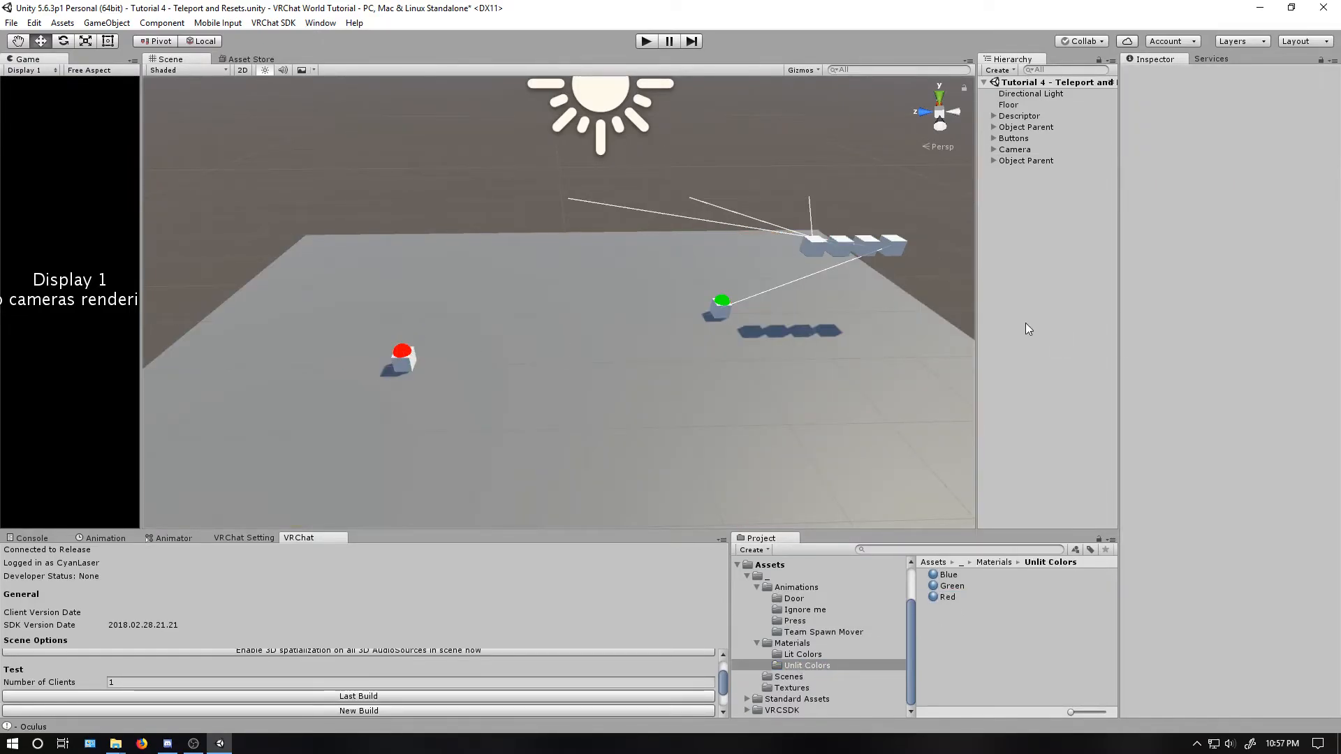
Create an empty root object named Moving with a reset transform, and nest the duplicated Object Parent inside it.
right_click(1001, 204)
left_click(1047, 318)
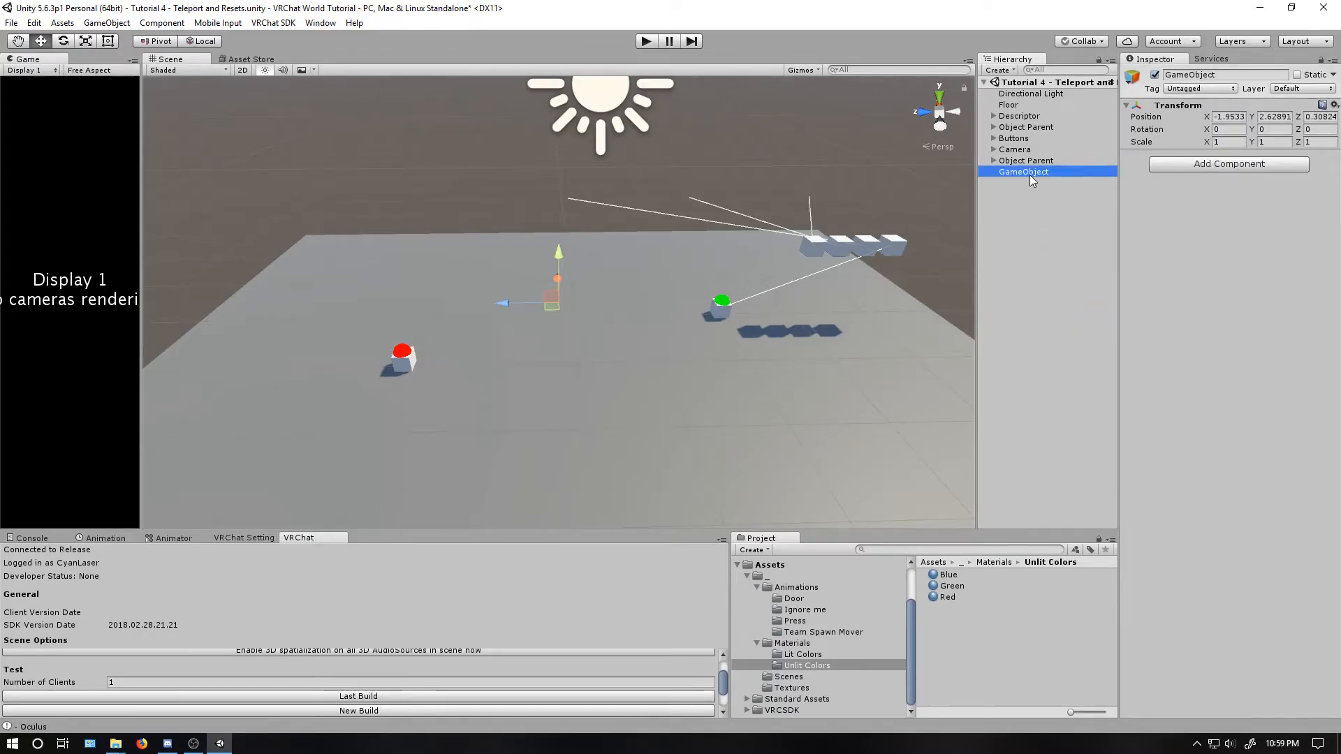
left_click(1029, 175)
type("Movi")
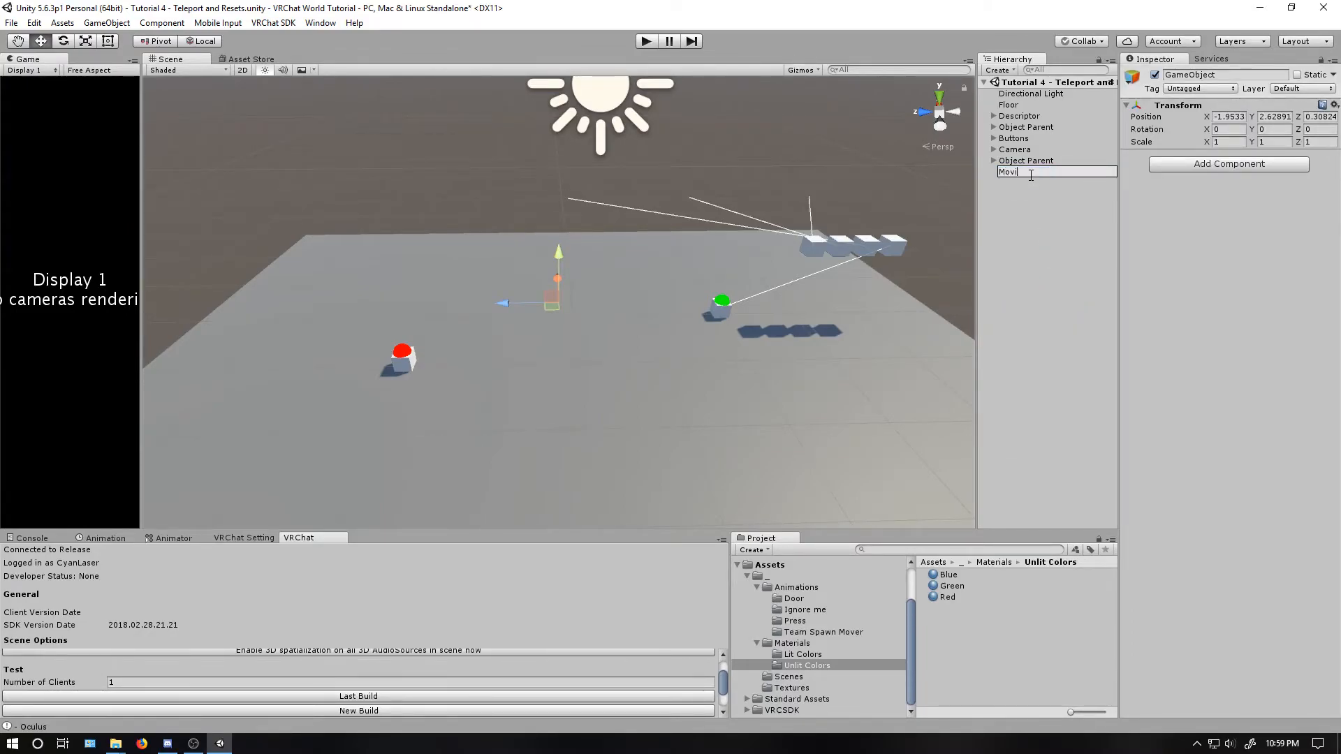
type("ng")
key("Return")
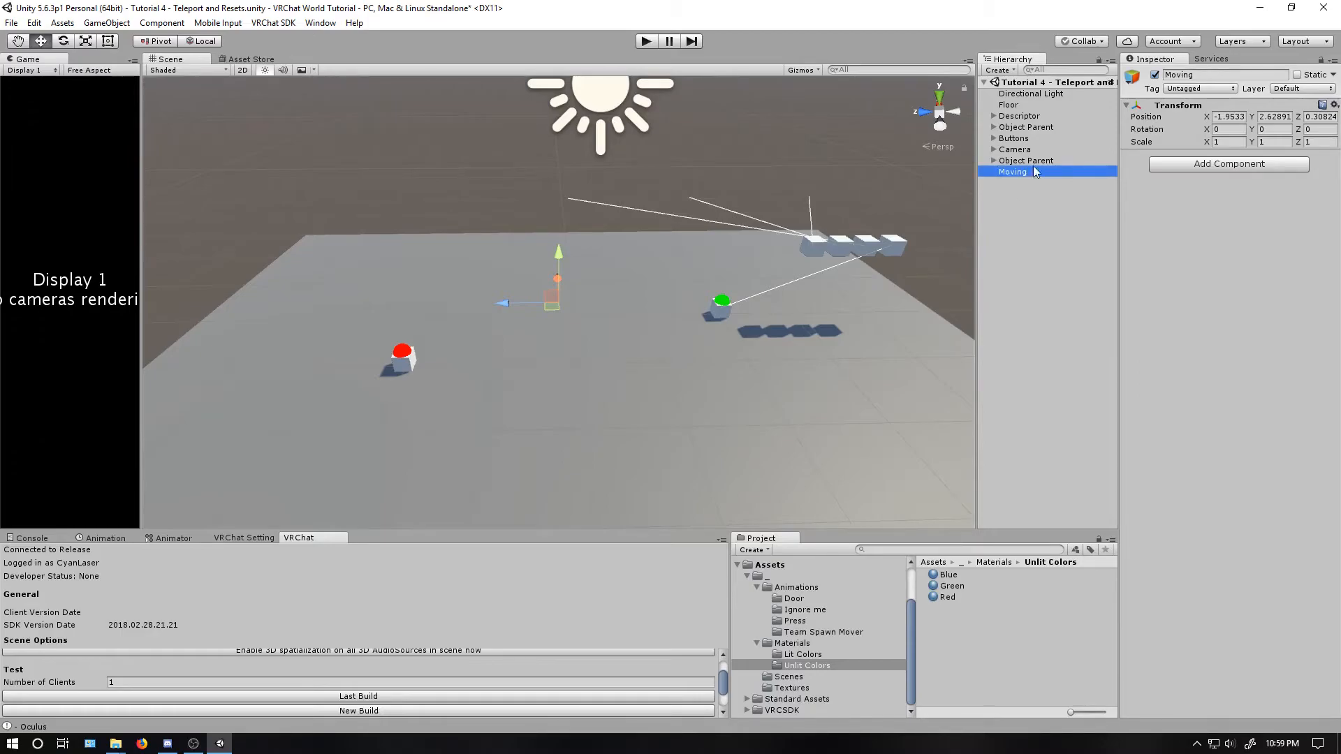
right_click(1166, 104)
left_click(1198, 113)
left_click_drag(1053, 160, 1028, 170)
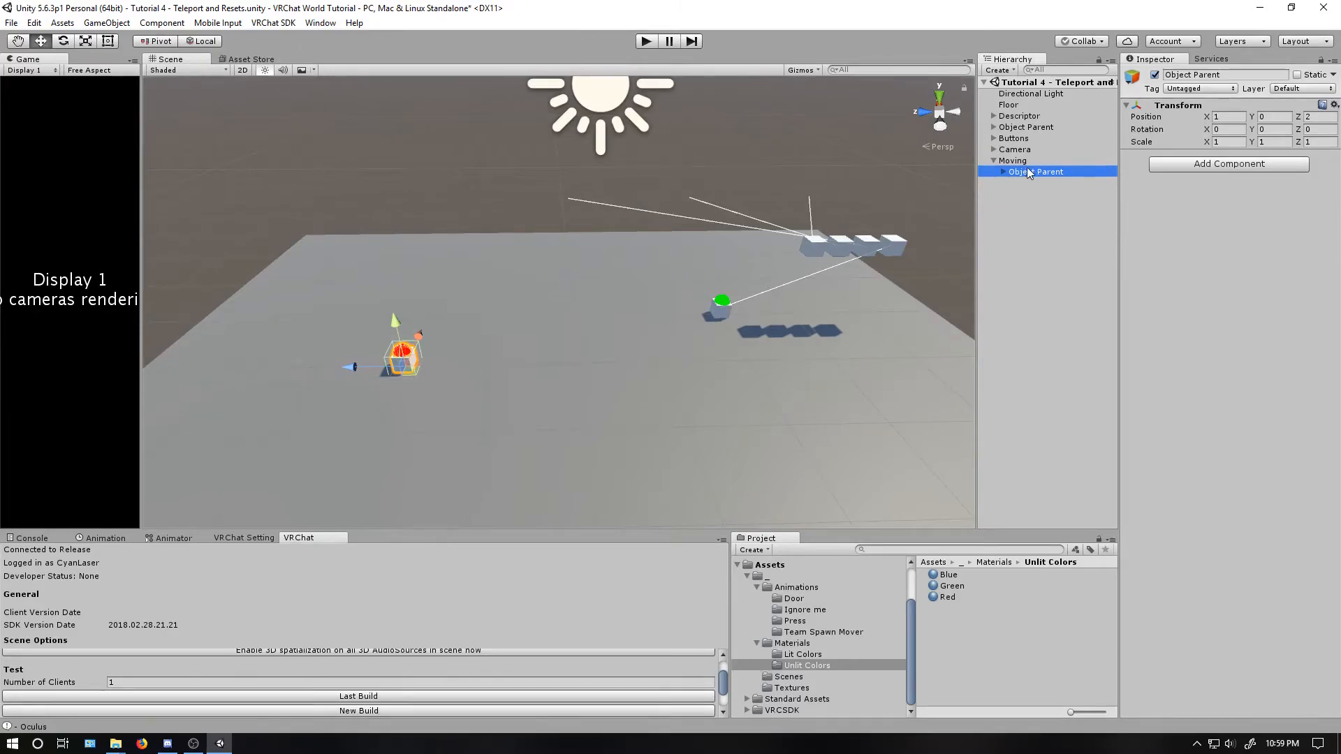
Add an empty child named Follow to the moving Object and attach the Lock Transform animation to it, with the Animation component disabled.
left_click(1002, 172)
left_click(1011, 184)
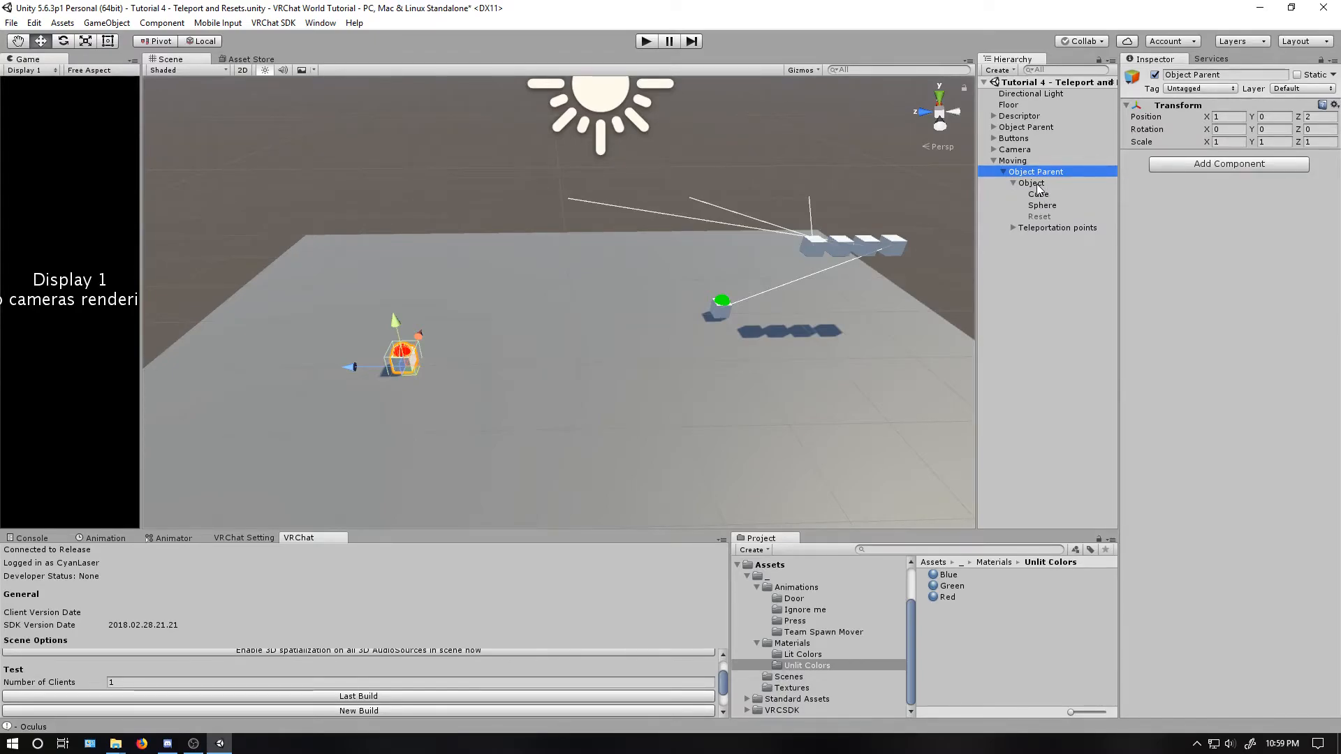
right_click(1039, 187)
left_click(1082, 298)
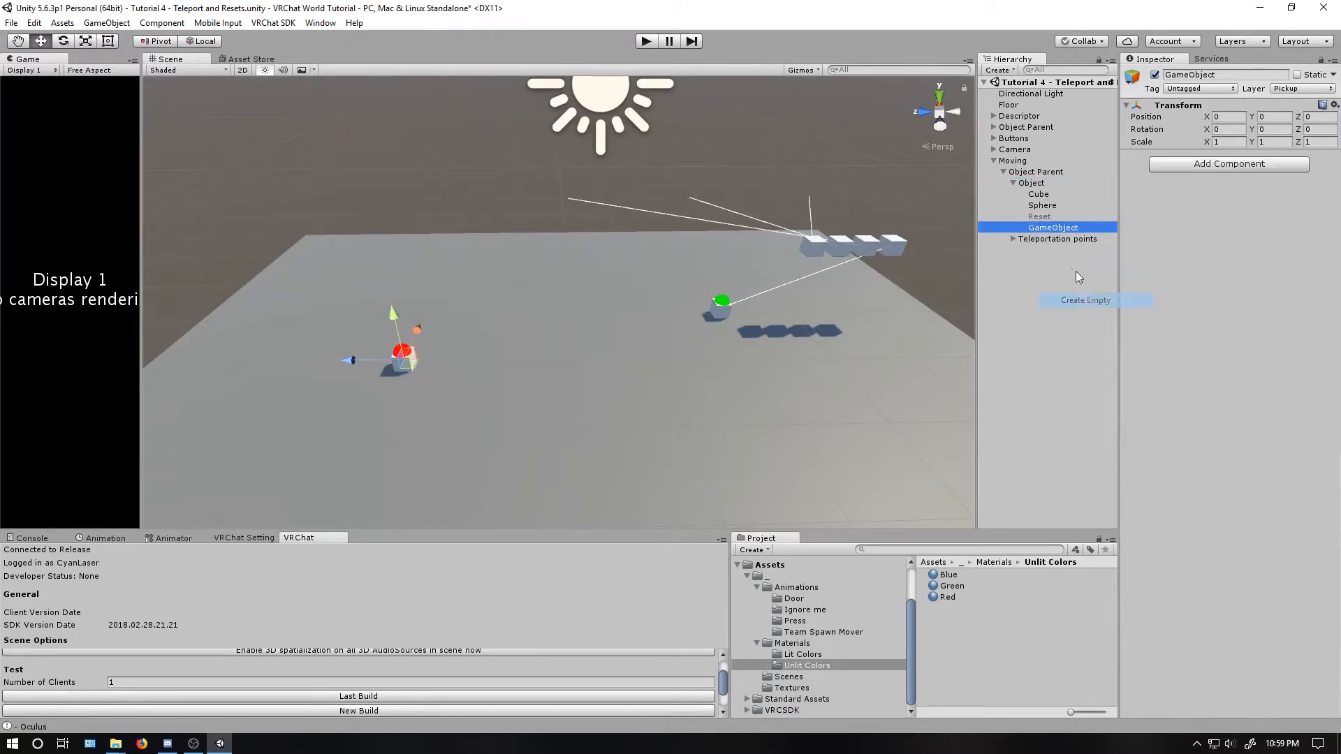
type("Follow")
key("Return")
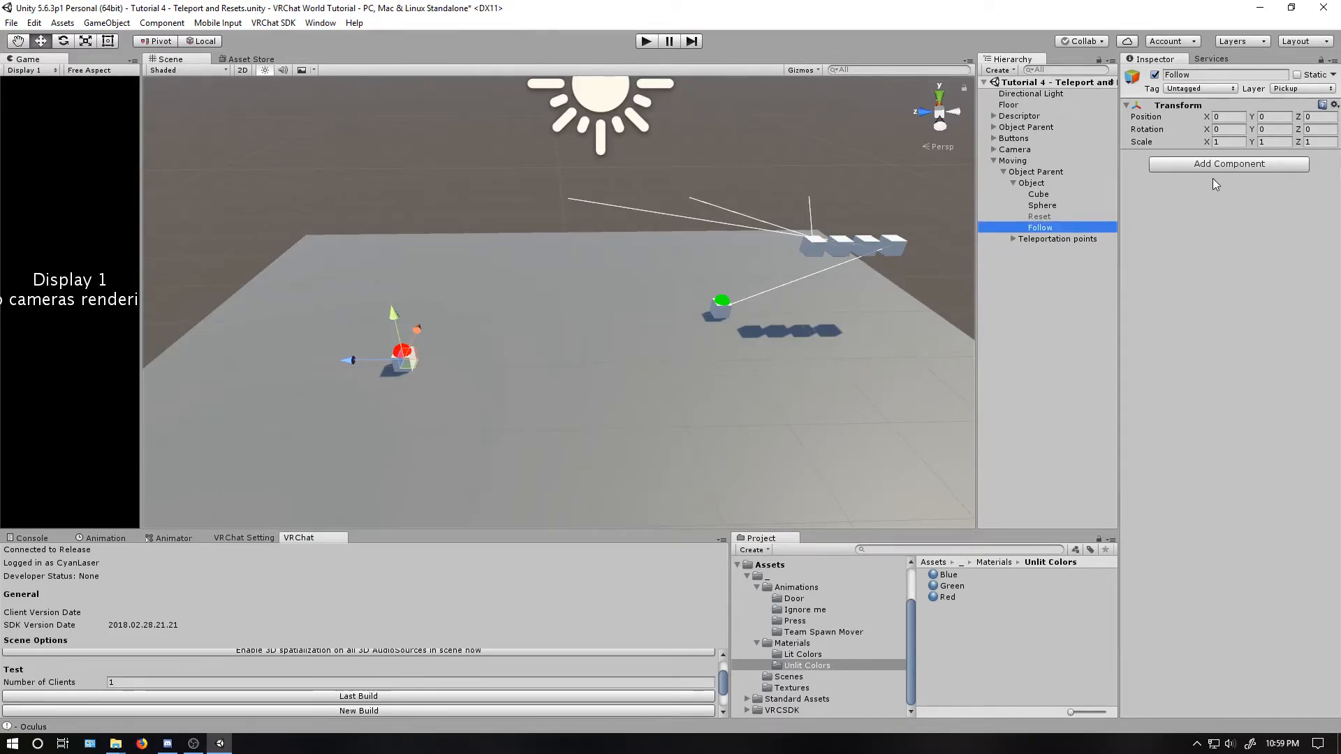
left_click(796, 620)
left_click_drag(958, 575, 1267, 360)
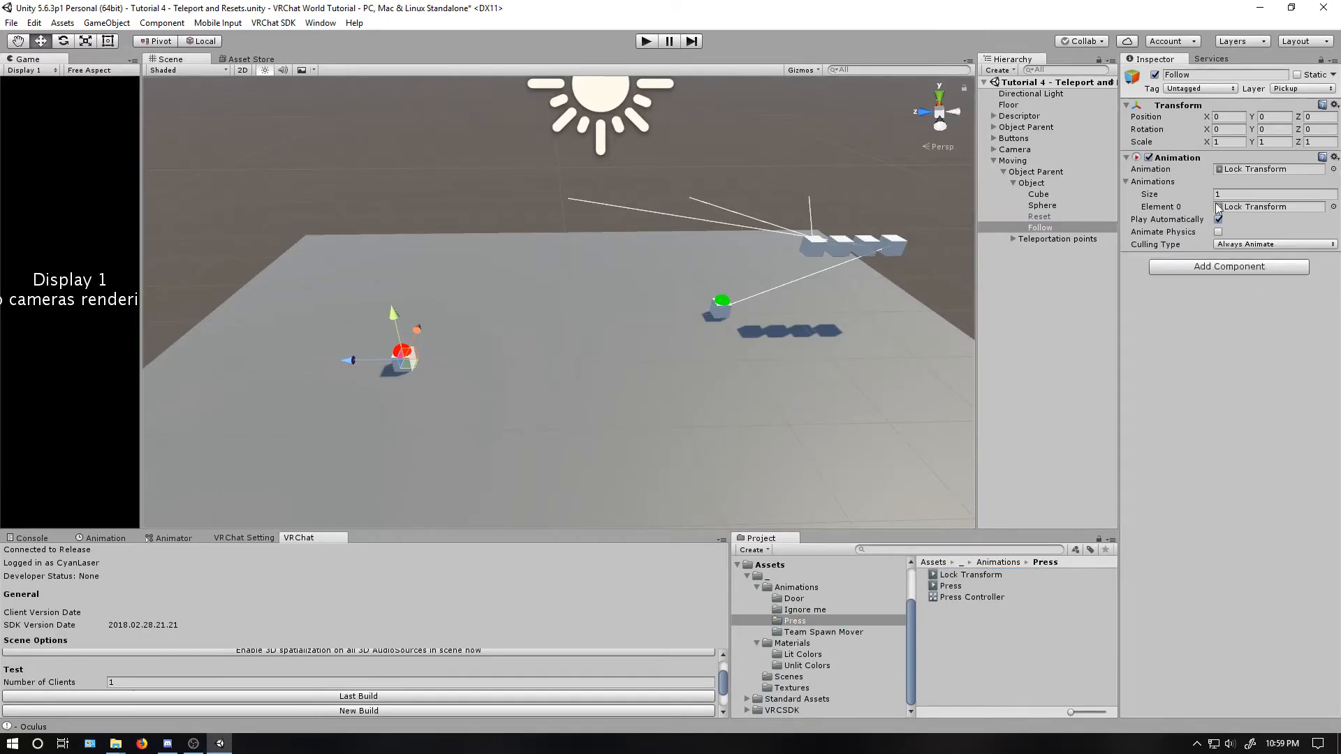
Create an empty child named Lookat under Follow and move it to Z 1.
right_click(1040, 228)
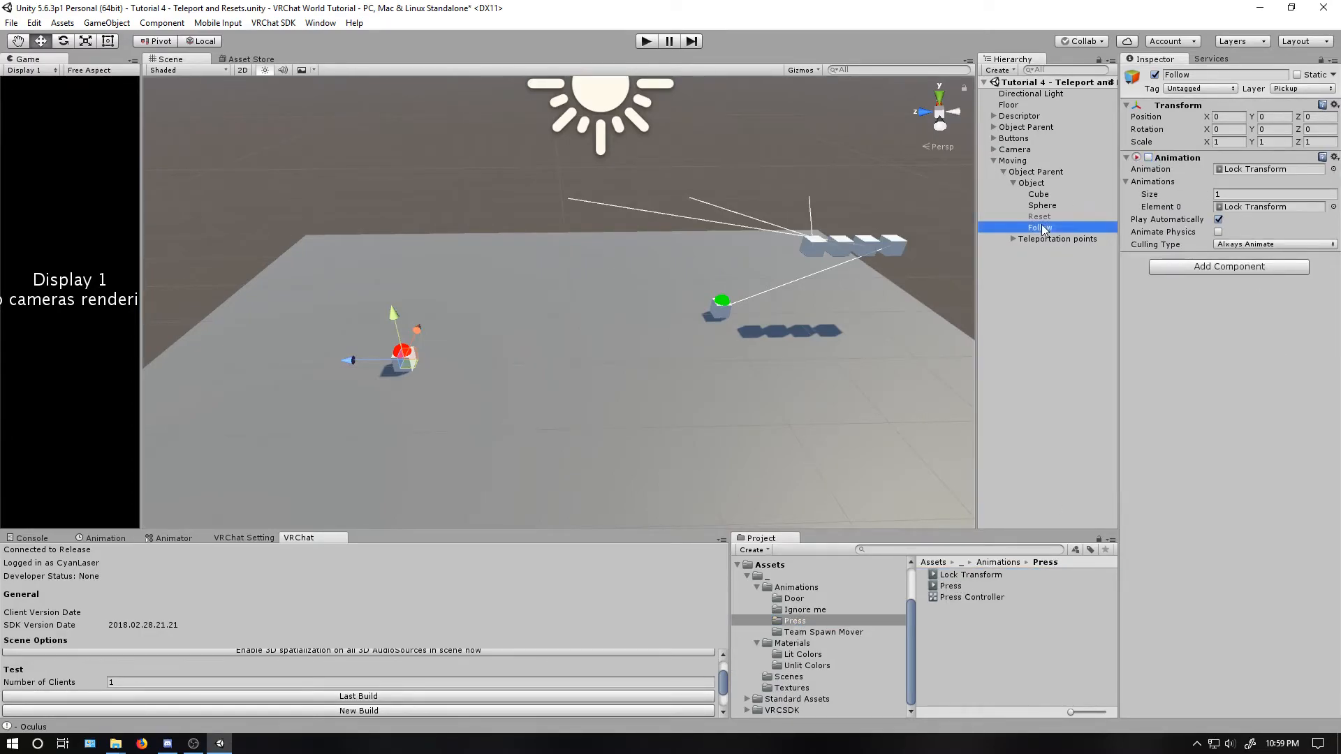
left_click(1089, 342)
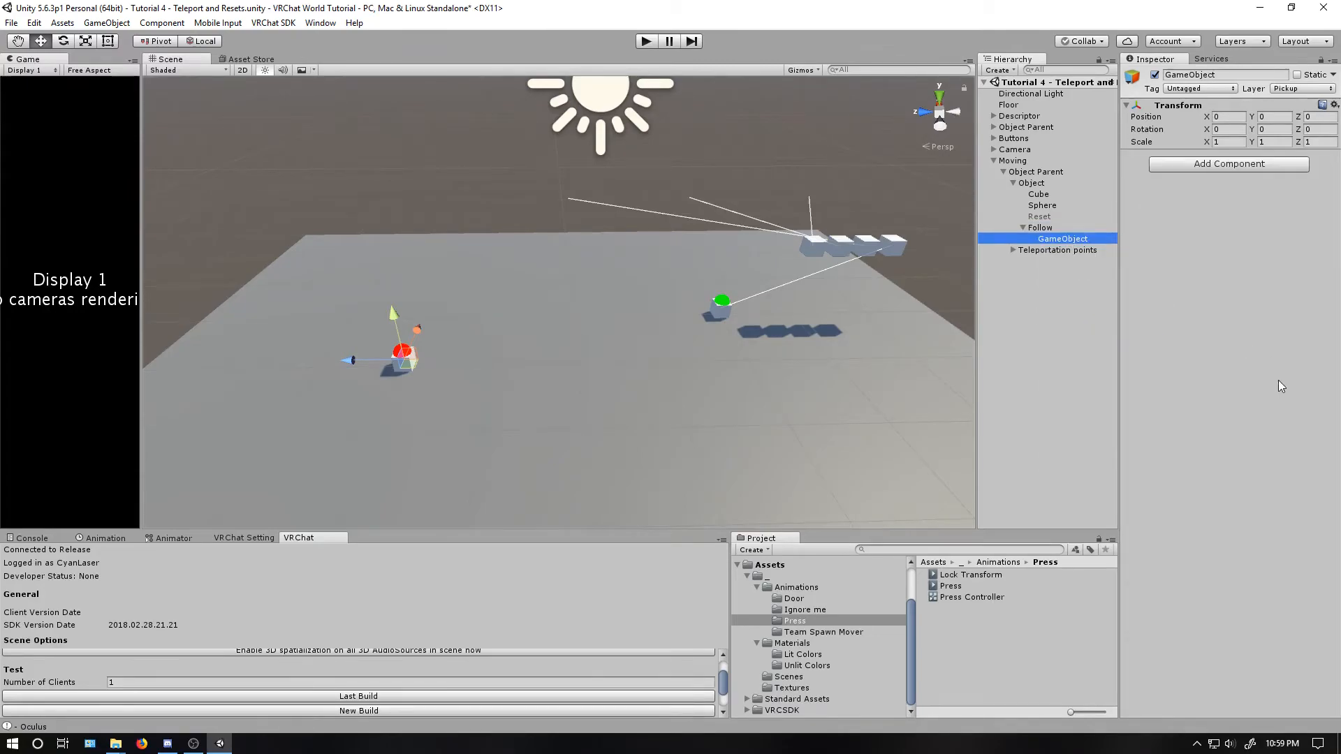
key("F2")
type("Lookat")
key("Return")
left_click_drag(345, 357, 294, 366)
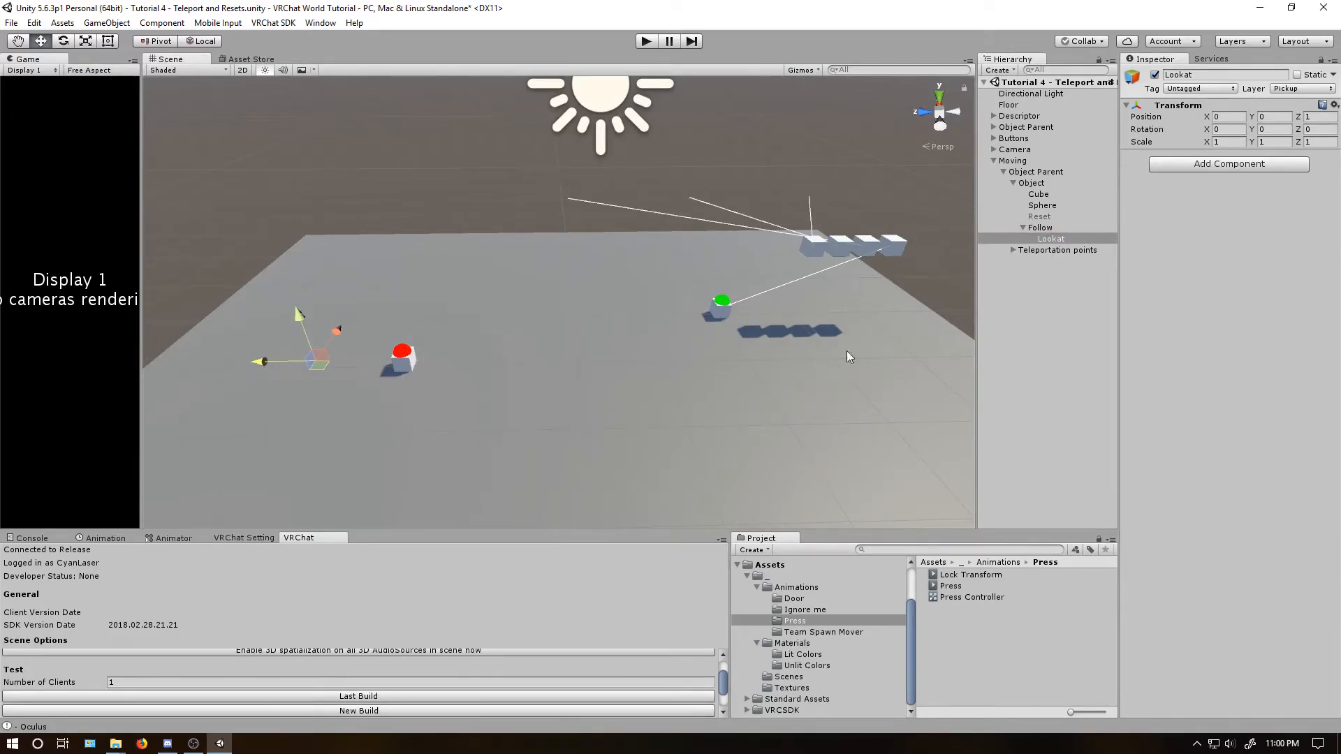
left_click(1050, 316)
Add the Follow Target and Lookat Target scripts to the moving Object and disable both components.
left_click(1034, 183)
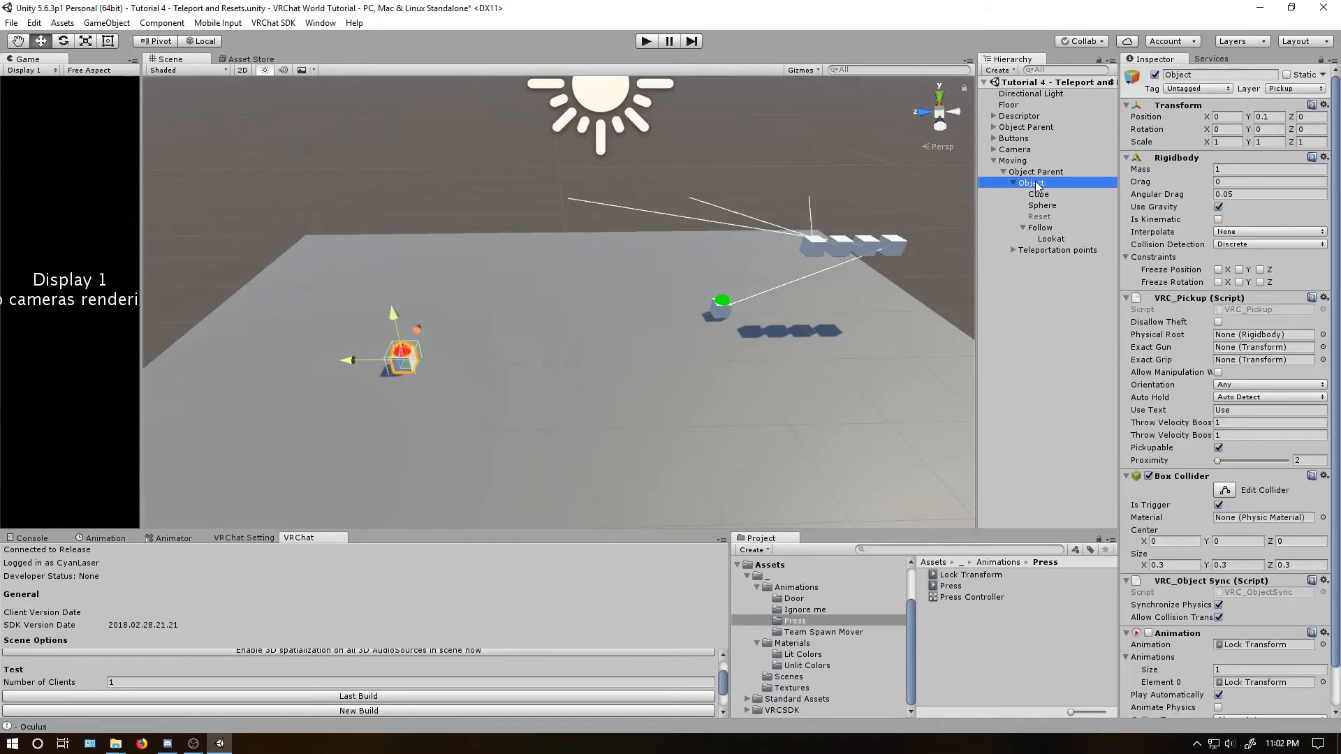
scroll(1187, 377, "down", 2)
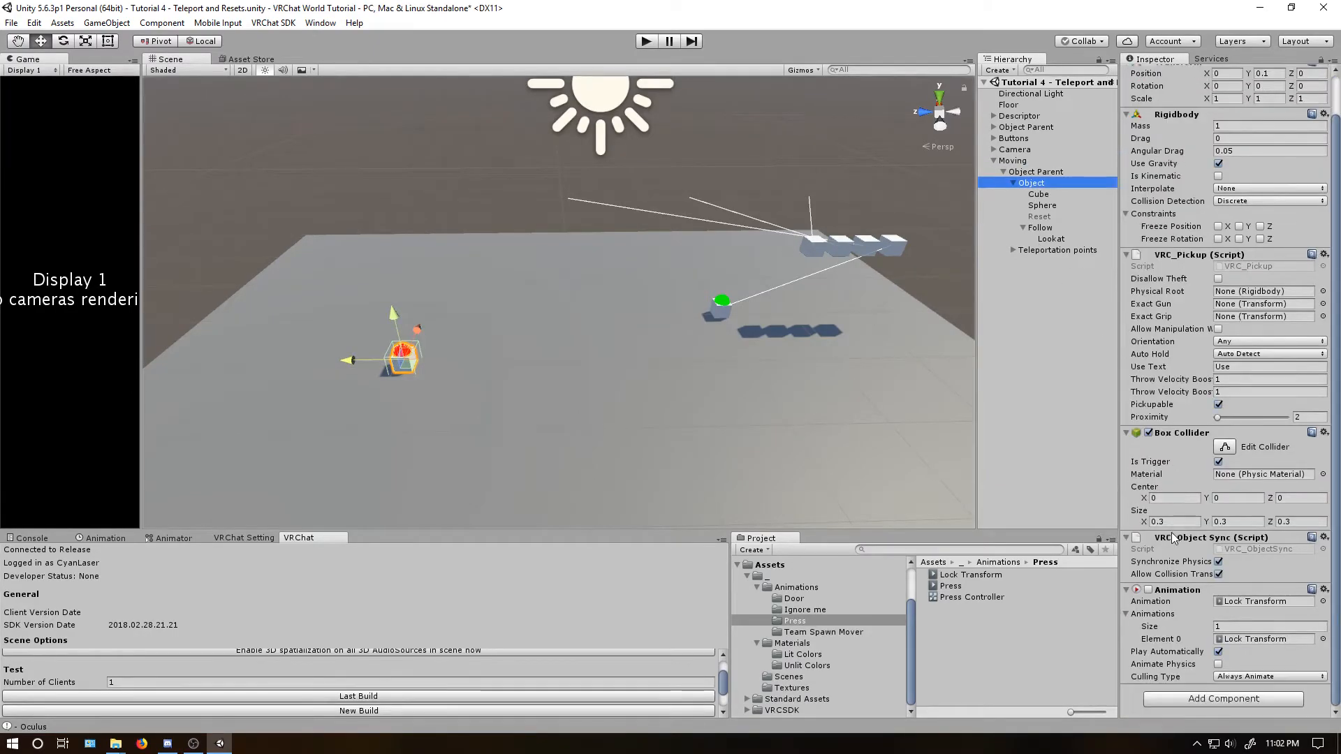
left_click(1212, 698)
type("foll")
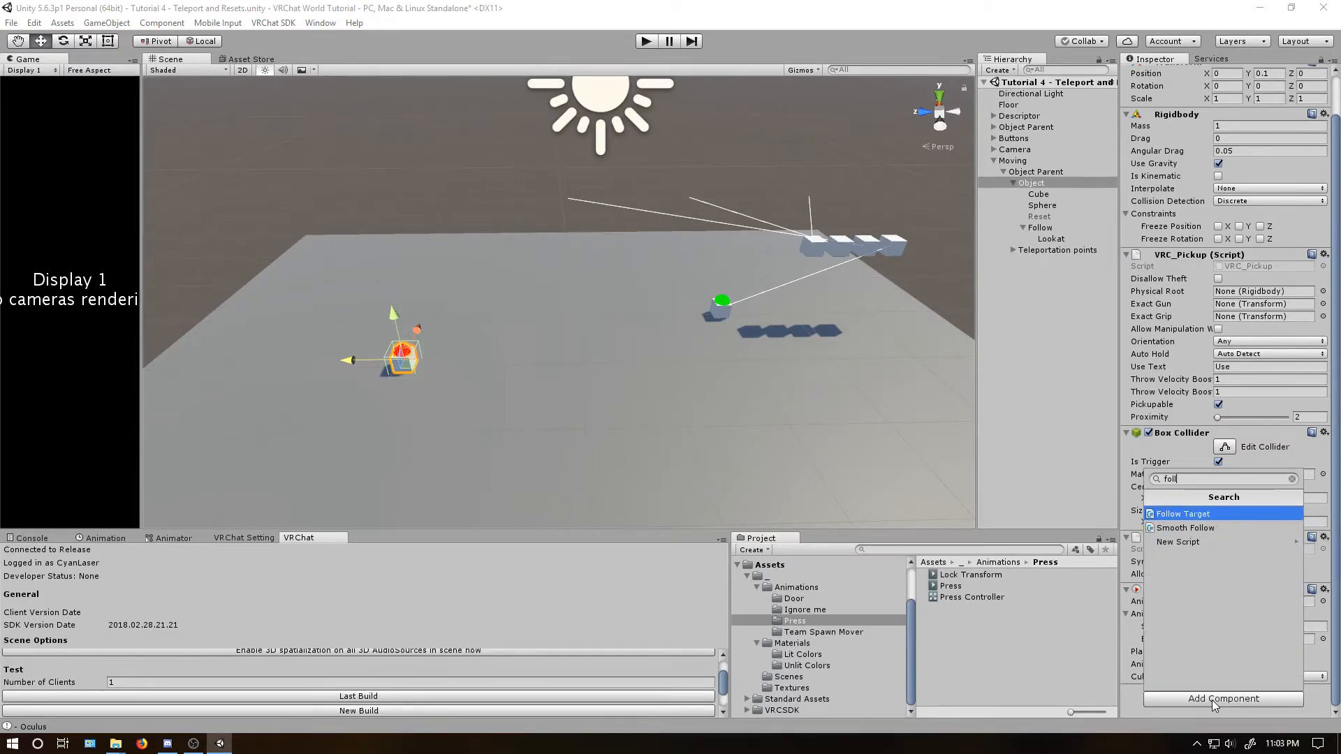
key("Return")
scroll(1157, 589, "down", 3)
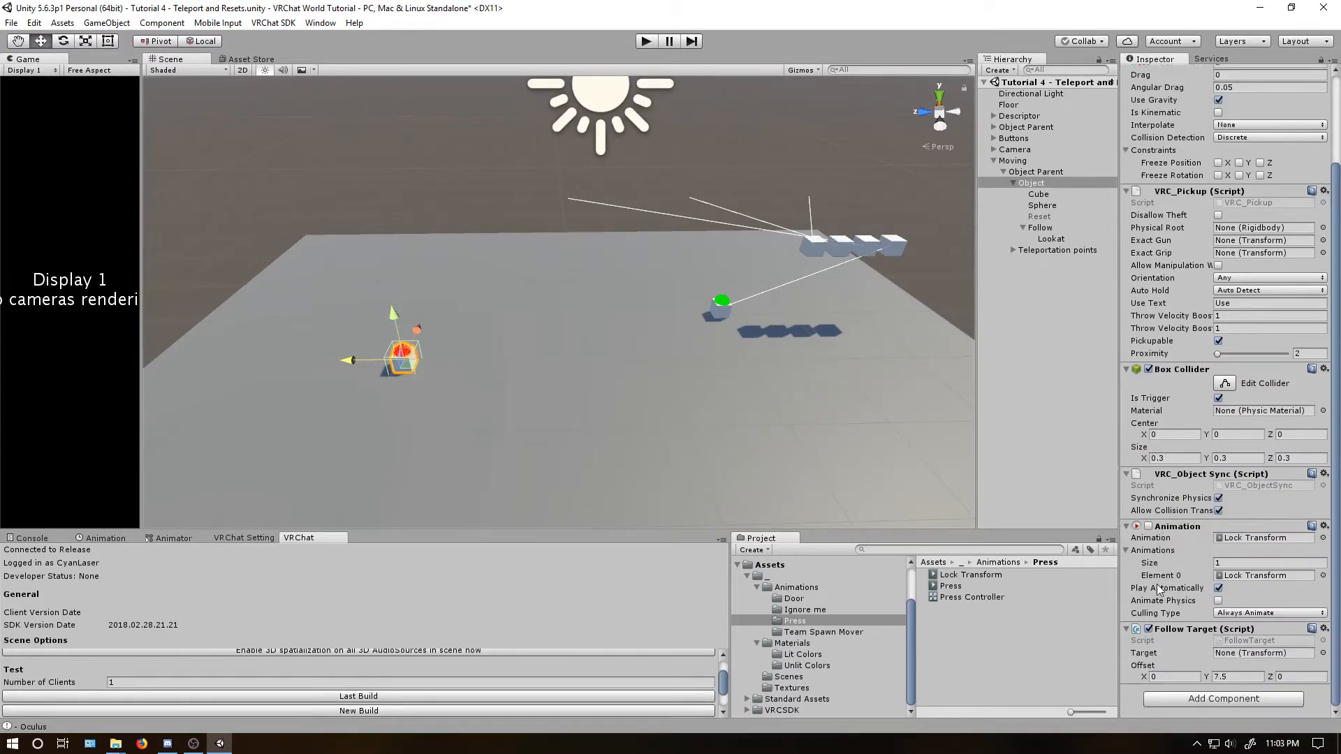
left_click(1213, 699)
type("look")
key("Return")
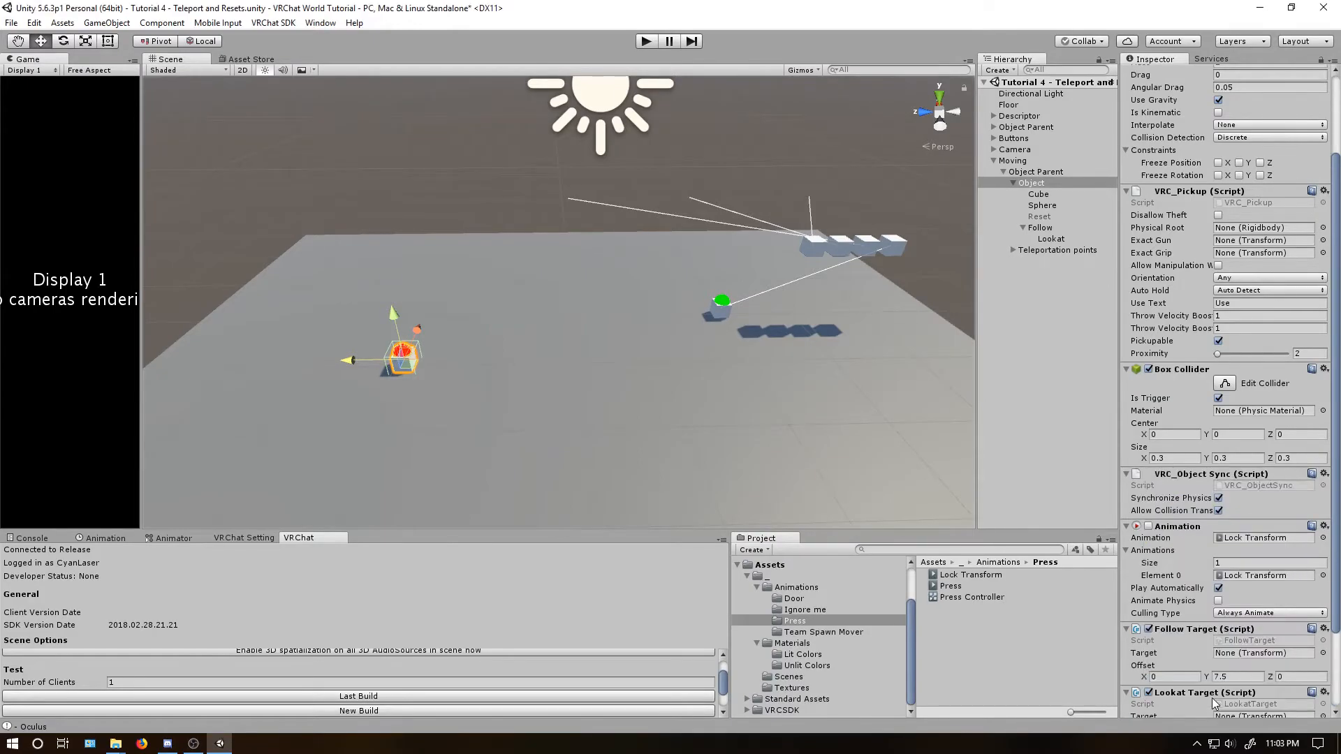
scroll(1195, 657, "down", 4)
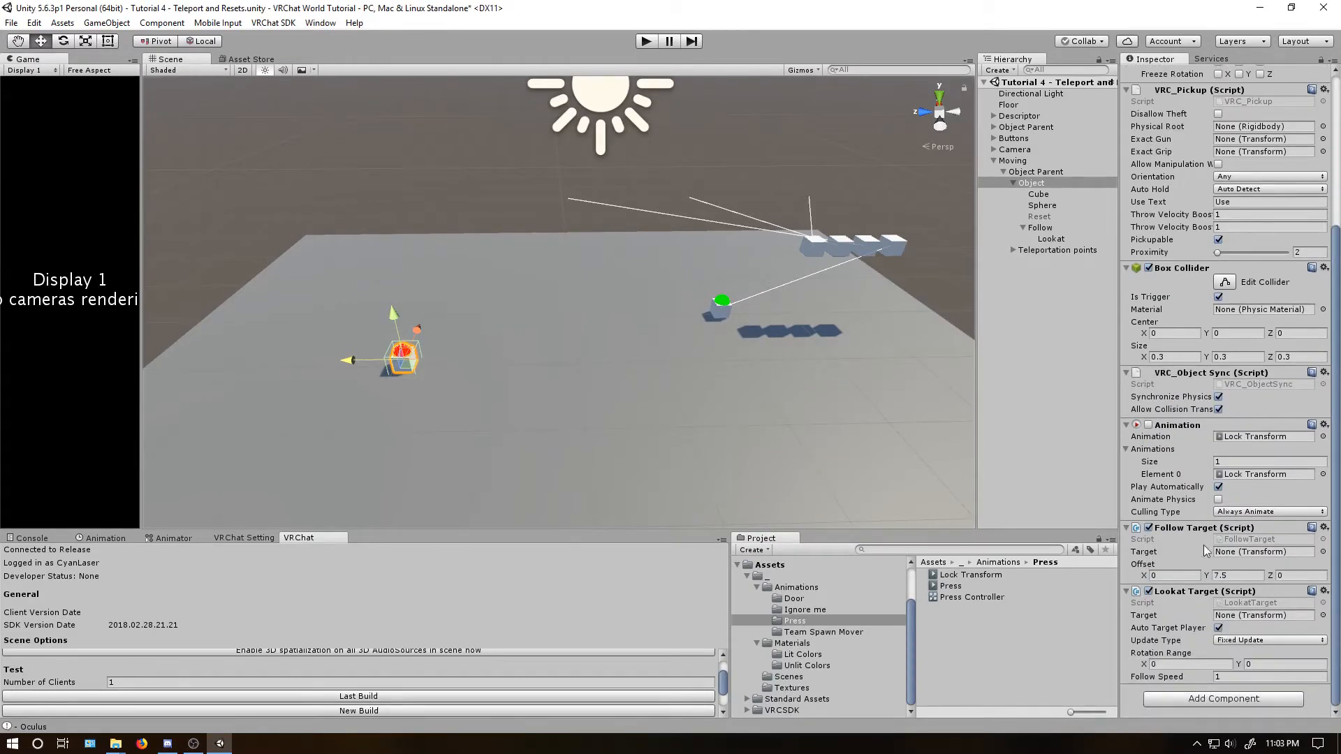
left_click(1148, 528)
left_click(1147, 591)
Assign Follow as the Follow Target script's target and set its Y offset to 0.
left_click(1040, 229)
left_click_drag(1042, 233, 1232, 551)
left_click(1222, 576)
type("0")
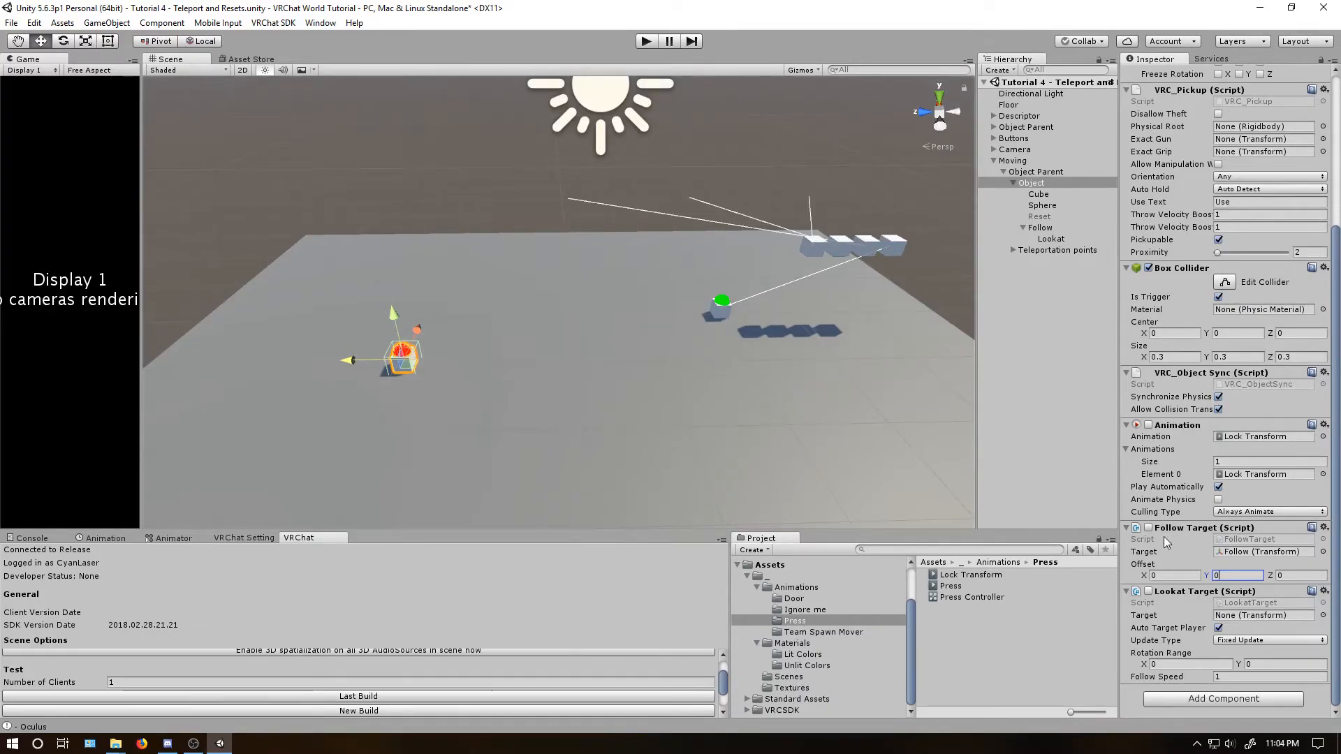
left_click(1240, 552)
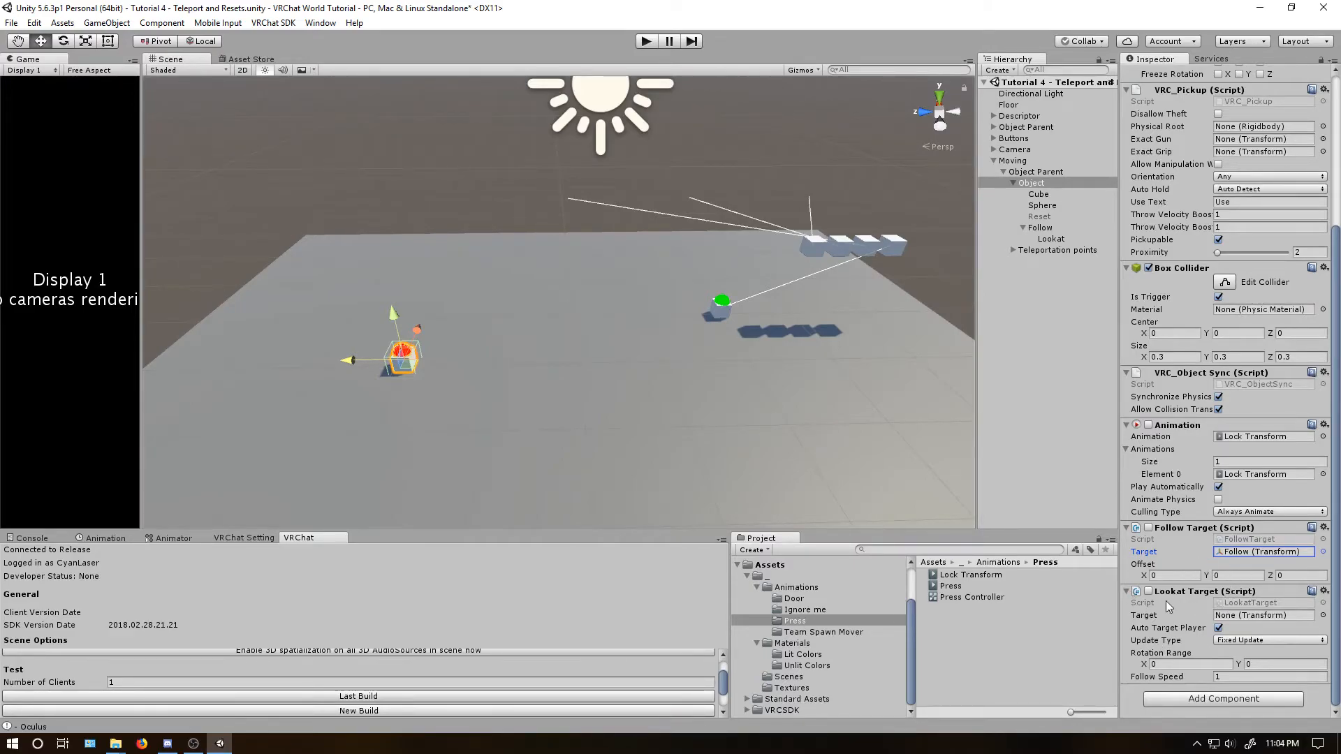
Configure Lookat Target with Lookat as target, Auto Target Player off, rotation range X 360 and Y 360, and follow speed 0.
left_click(1053, 237)
left_click_drag(1051, 238, 1229, 618)
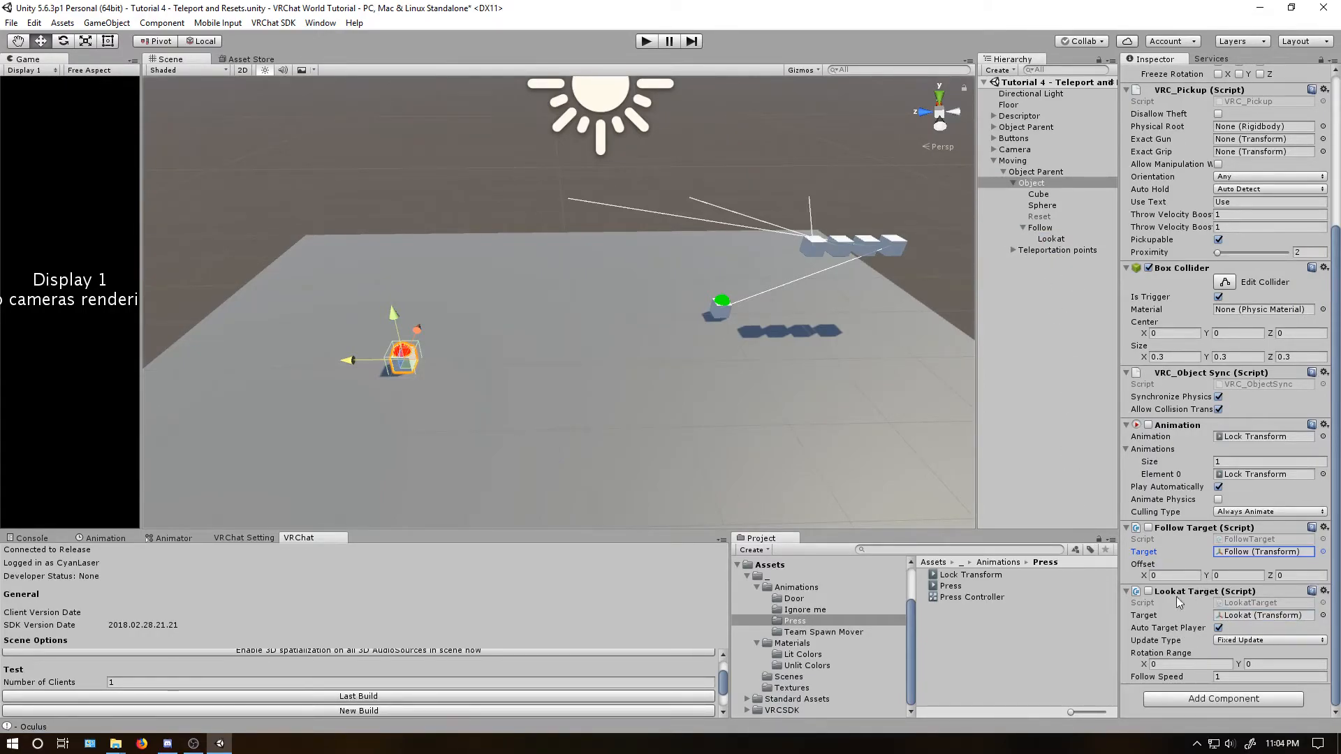
left_click(1217, 629)
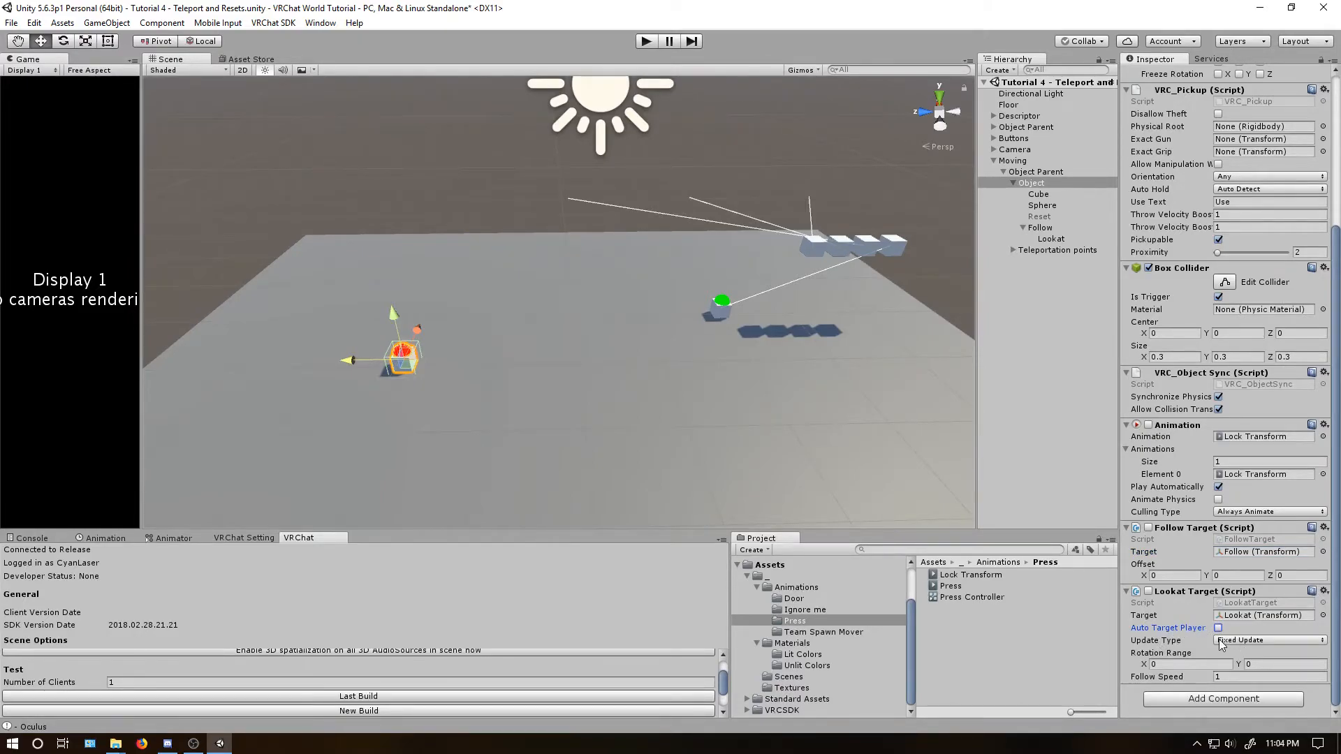
left_click(1172, 663)
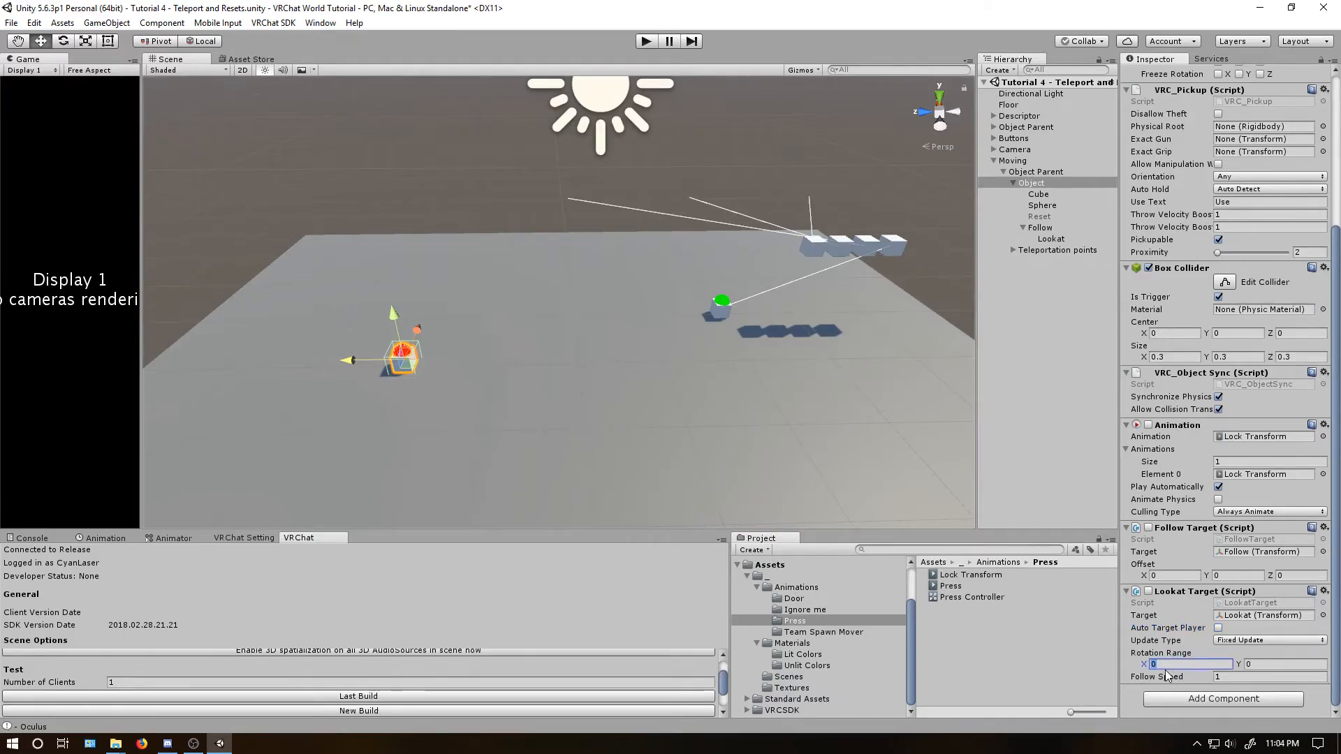
type("360")
key("Tab")
type("360")
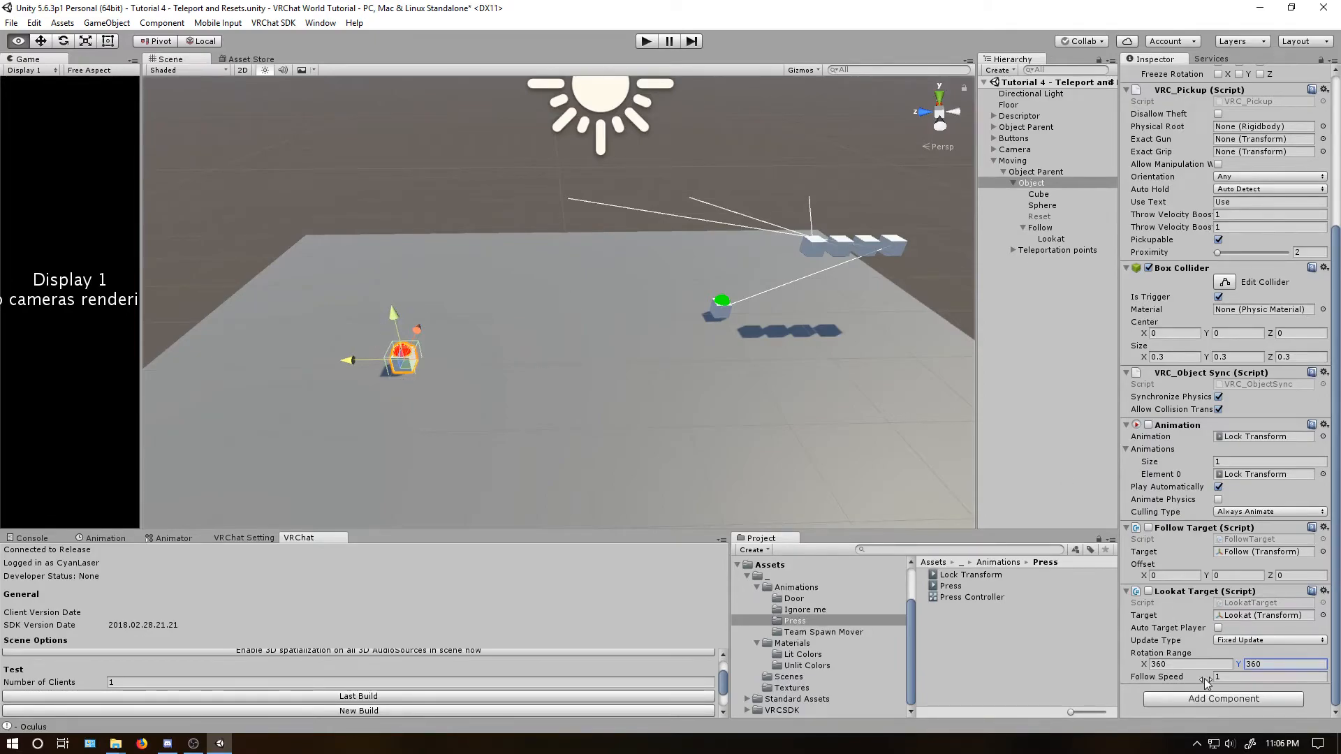
left_click(1178, 677)
type("0")
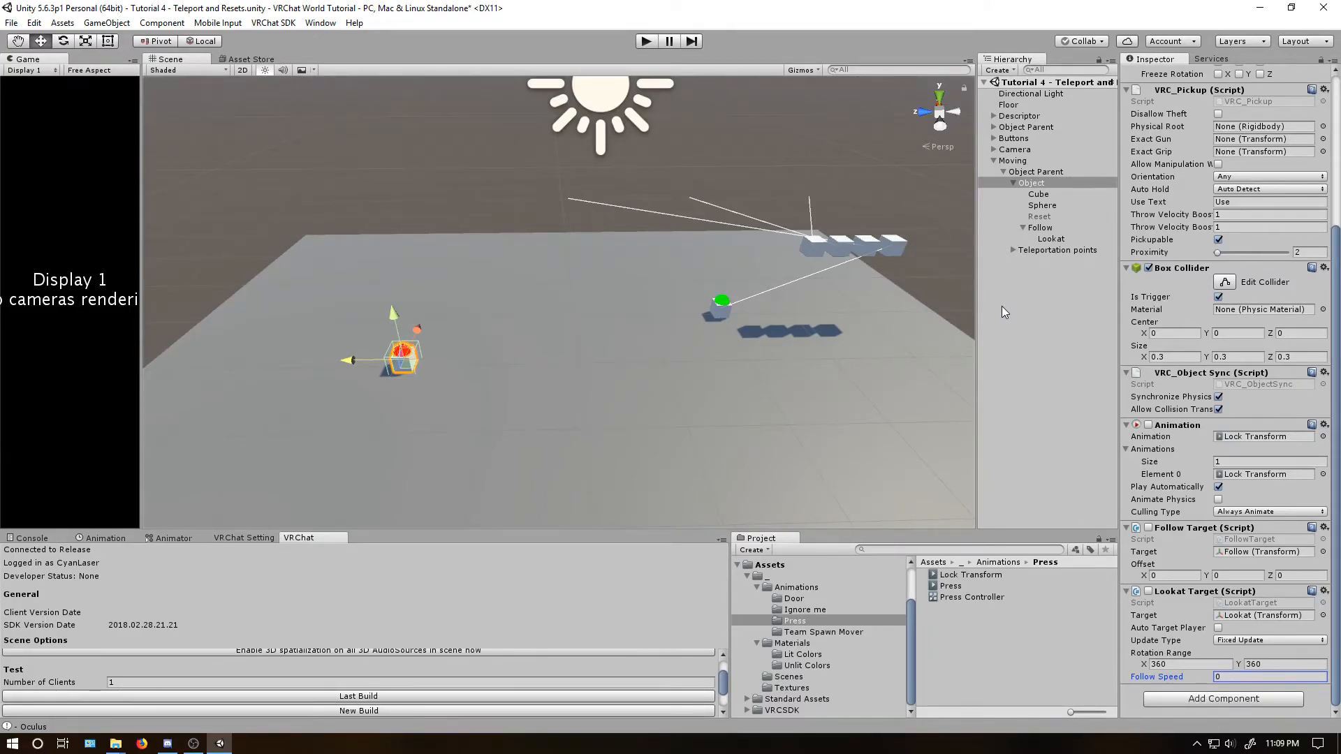
Create an empty child named Moving Objects under Moving.
right_click(1014, 161)
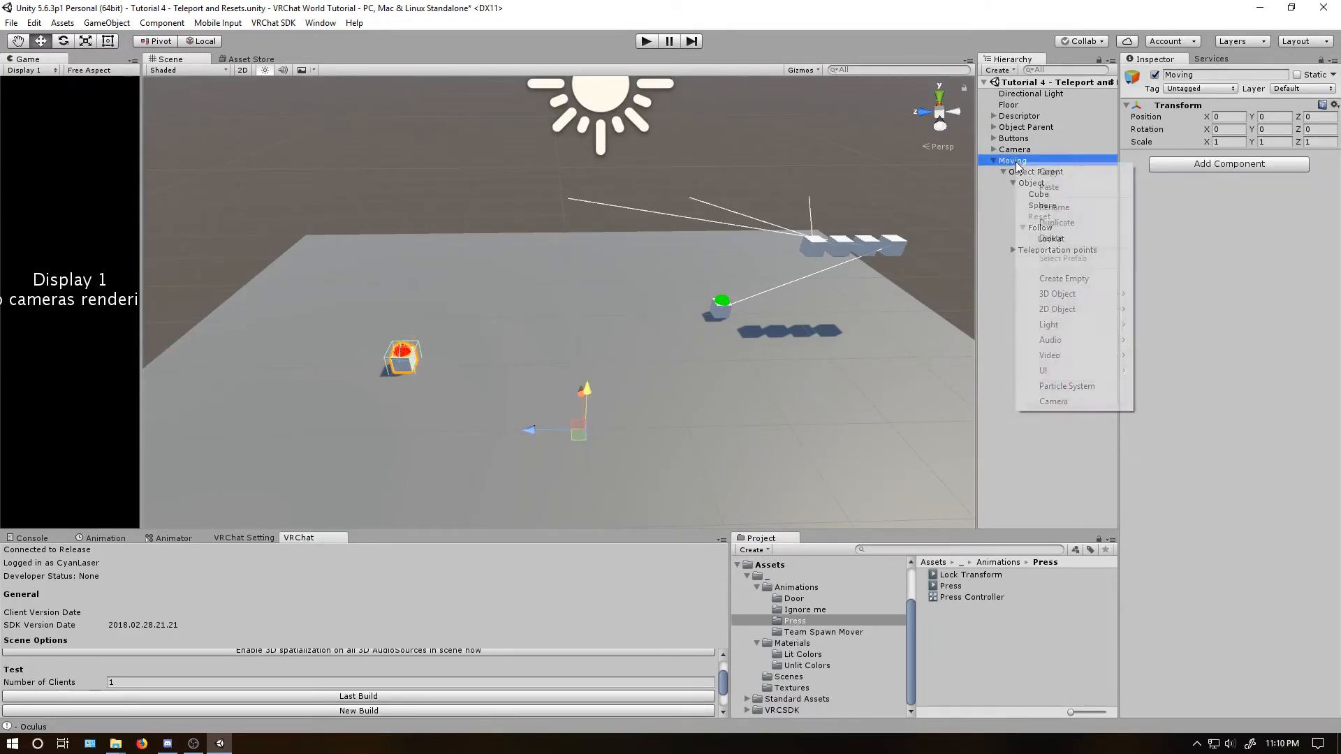
left_click(1062, 279)
type("Moving Objects")
key("Return")
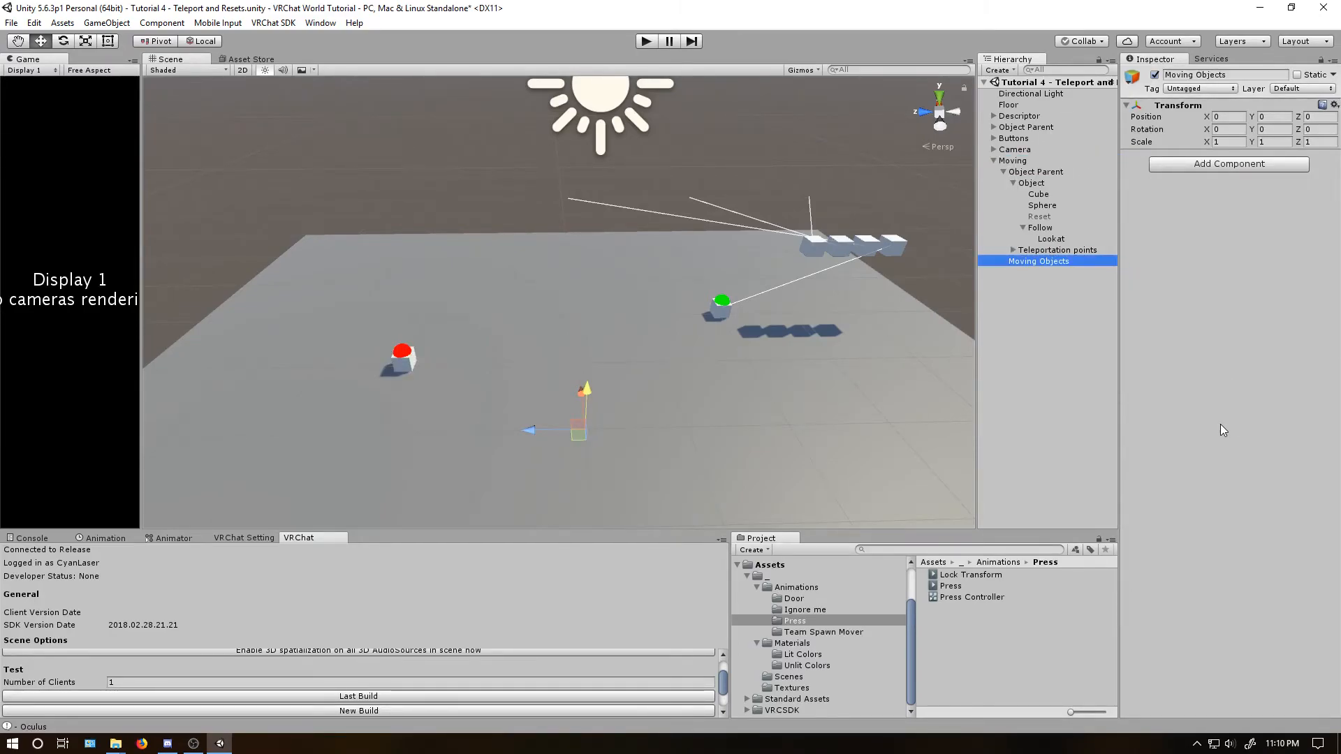
Create an empty child named MO1 under Moving Objects and place it at X 1, Y 1, Z 4.
right_click(1052, 262)
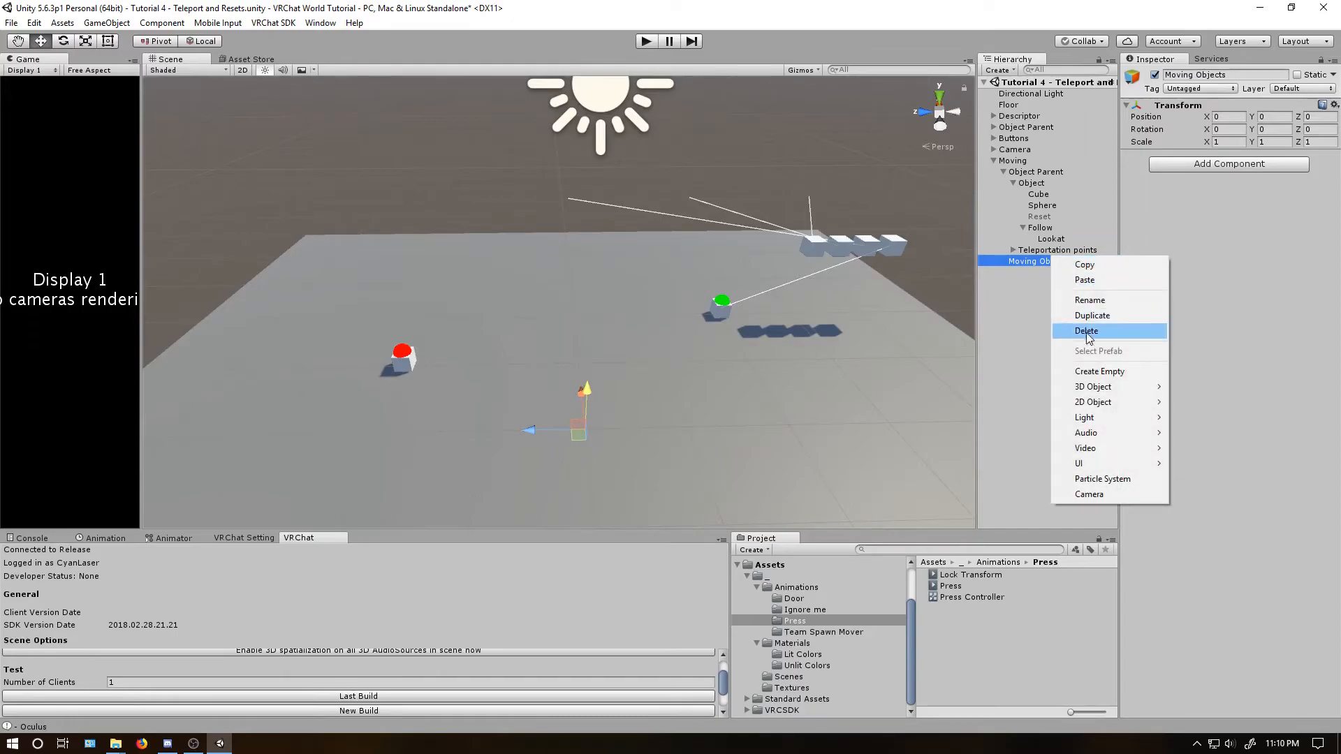
left_click(1079, 372)
key("F2")
type("MO1")
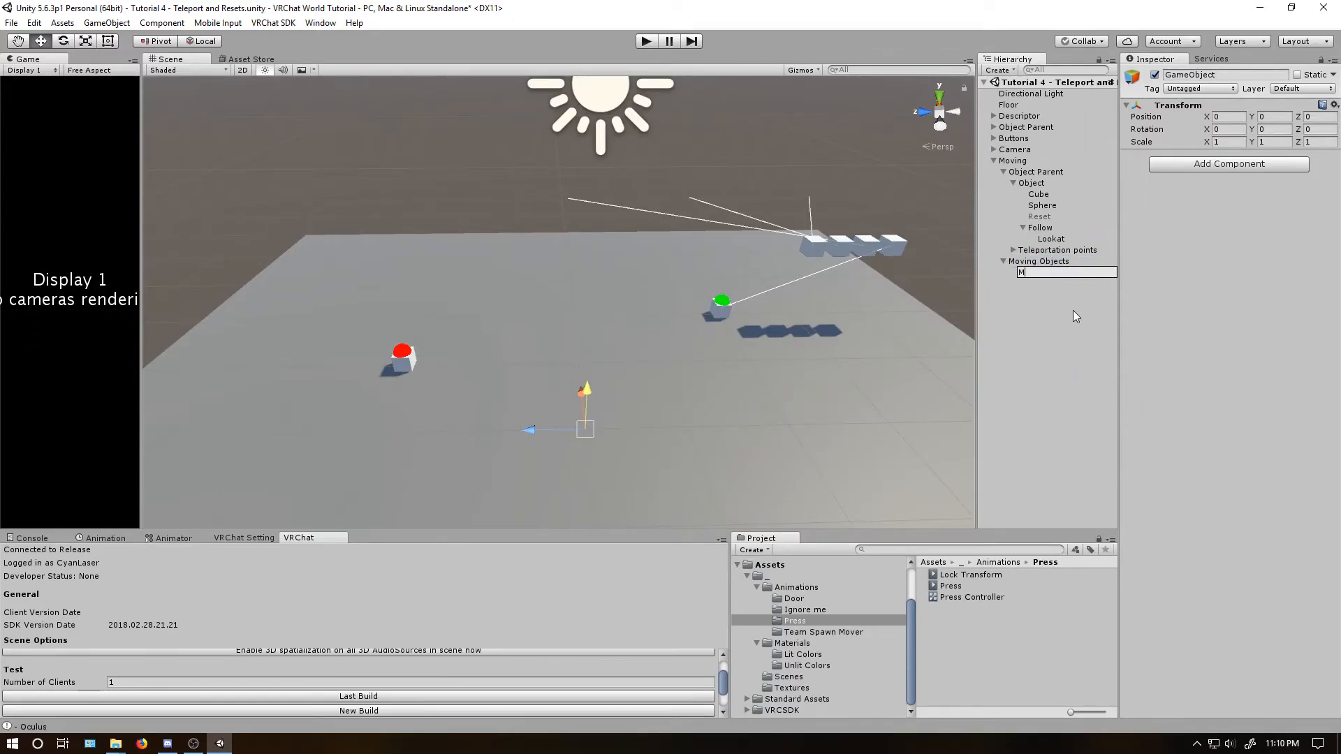
key("Return")
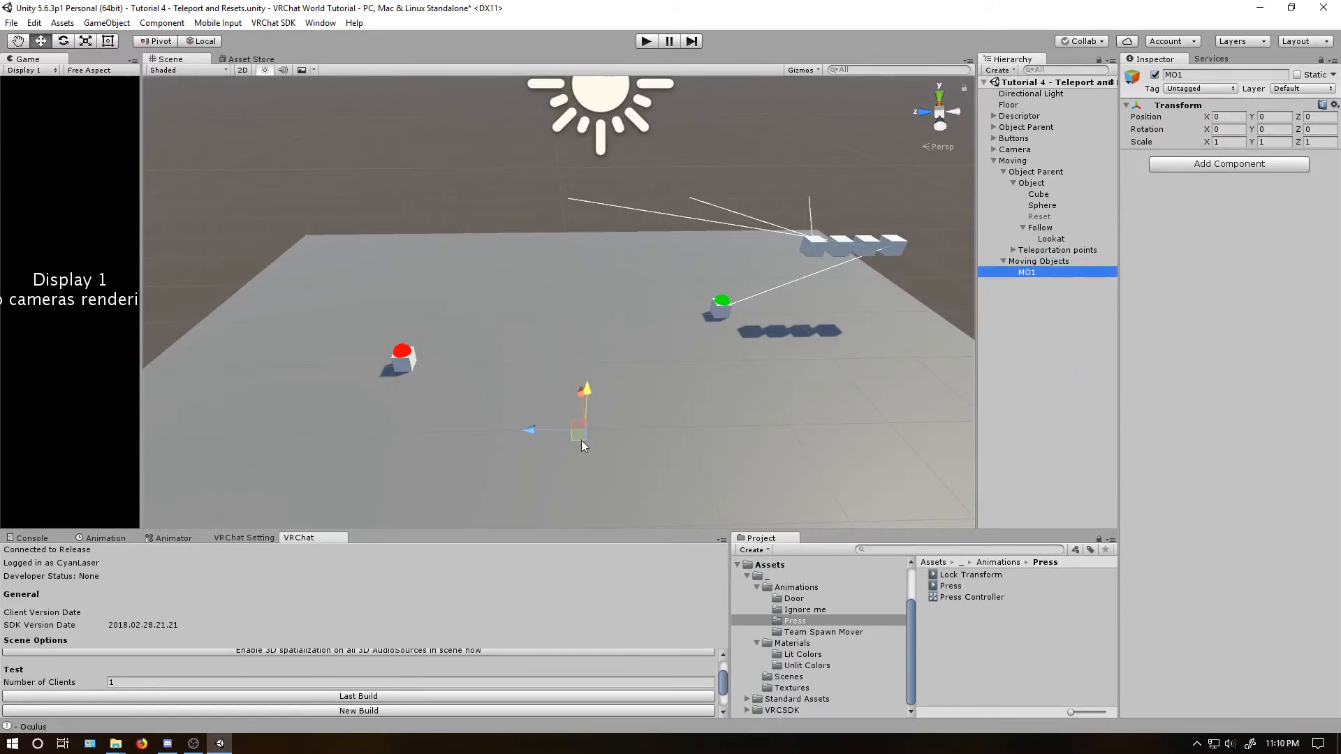
left_click_drag(575, 436, 199, 282, "ctrl")
left_click_drag(366, 326, 312, 315, "alt")
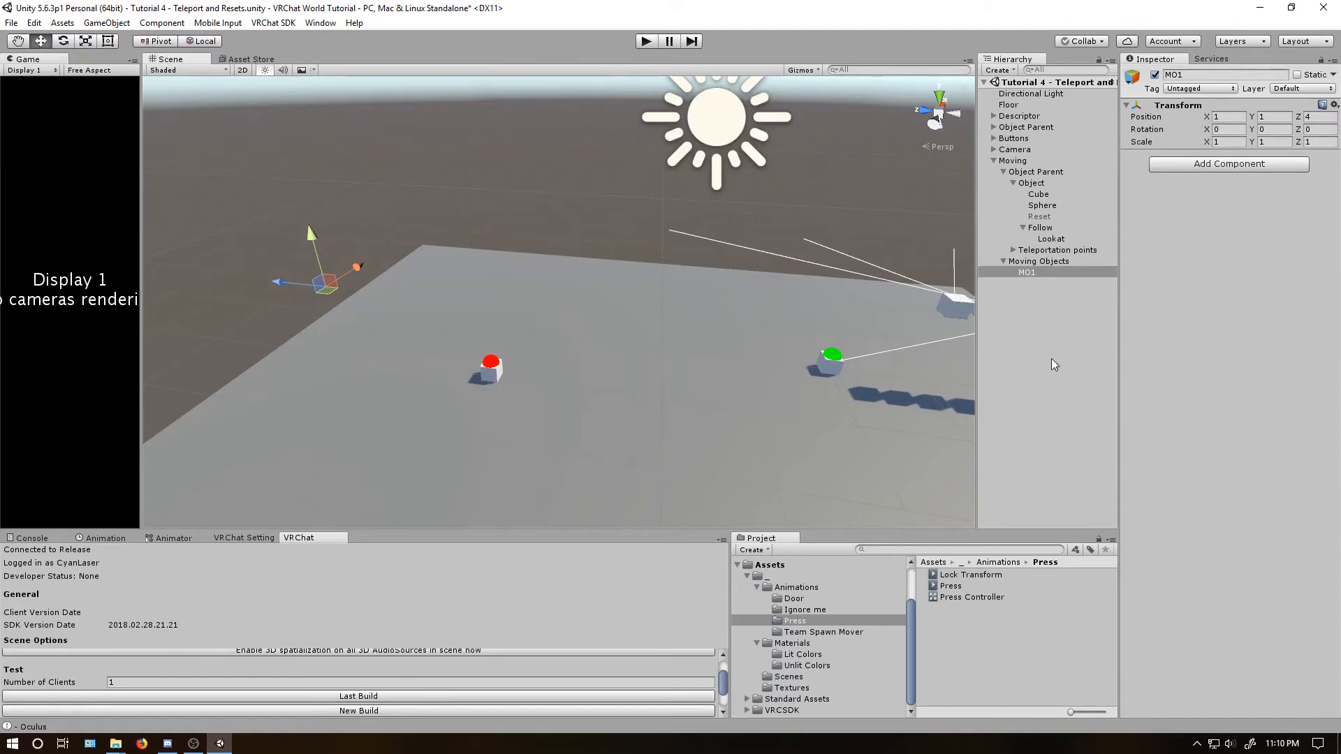
Create an empty child named TP1 under MO1.
right_click(1040, 272)
left_click(1084, 386)
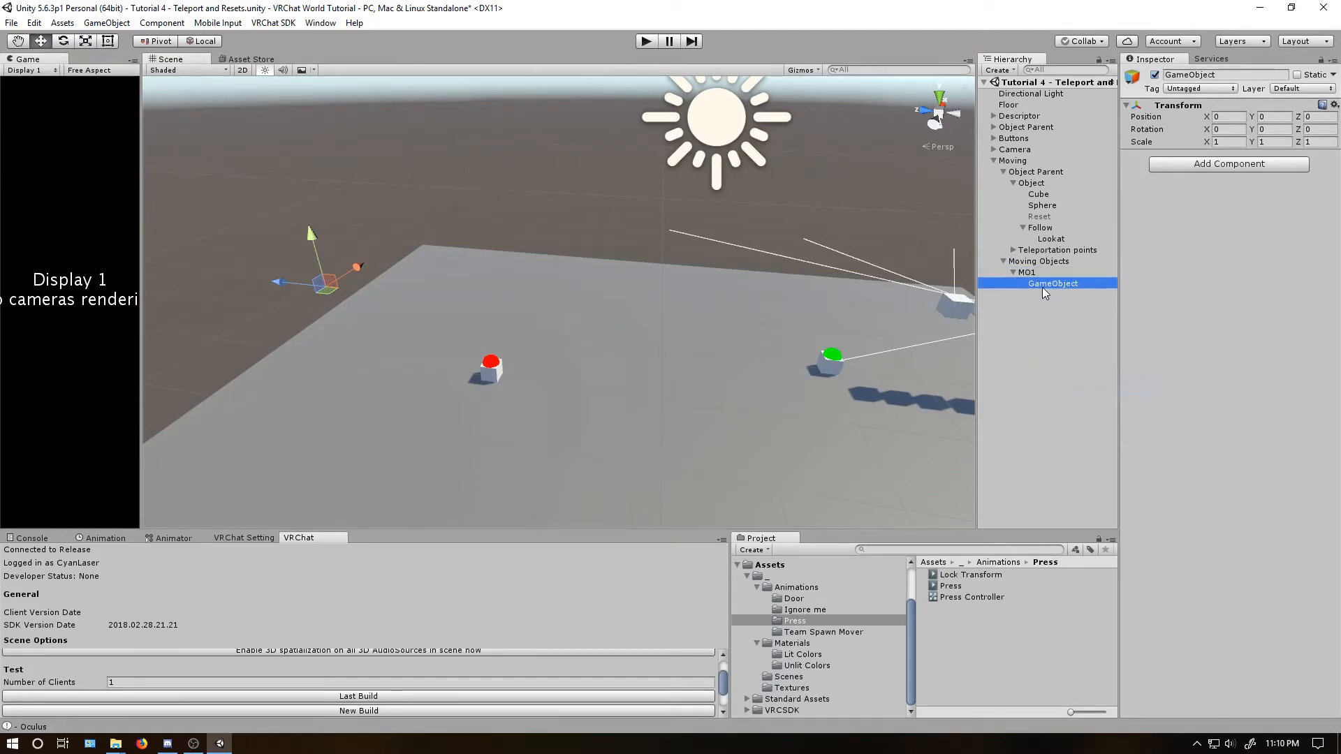
type("TP1")
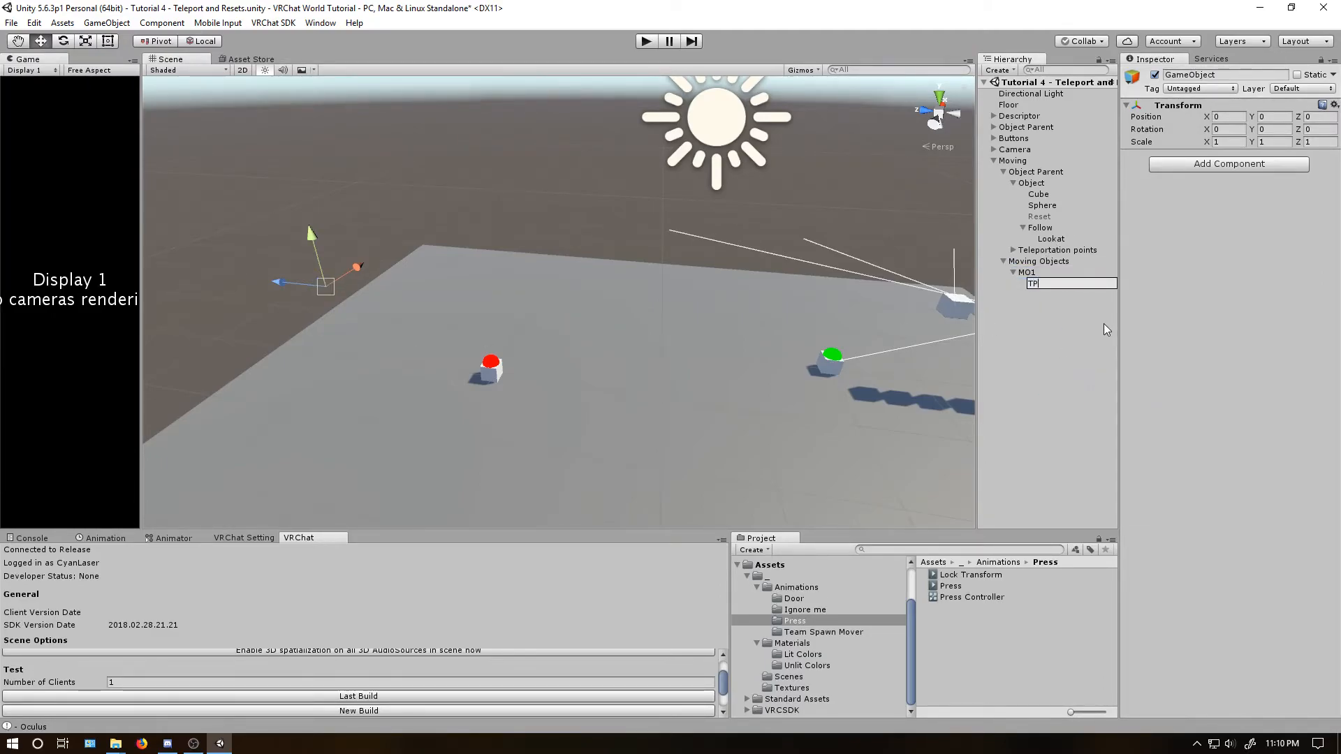
key("Return")
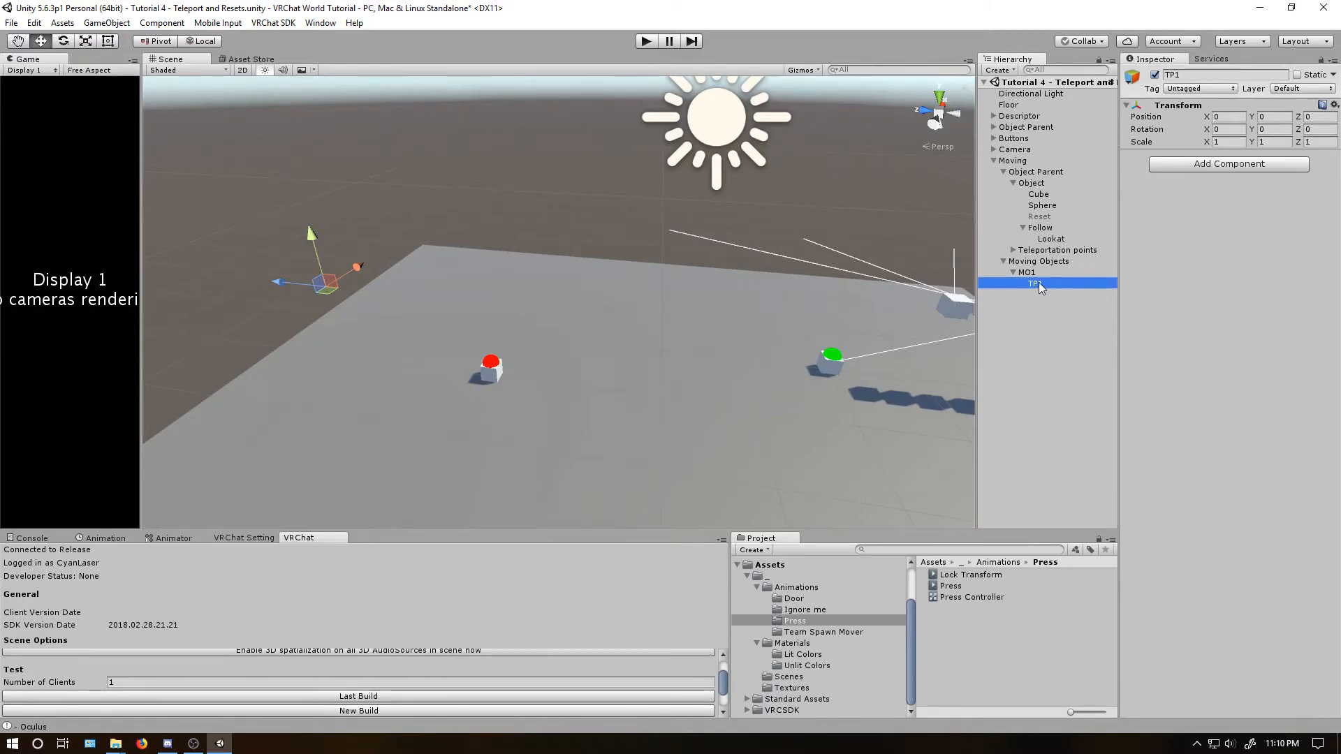
Add a cube under TP1 and scale it to 0.1 on all three axes.
right_click(1038, 282)
mouse_move(1096, 413)
left_click(1187, 412)
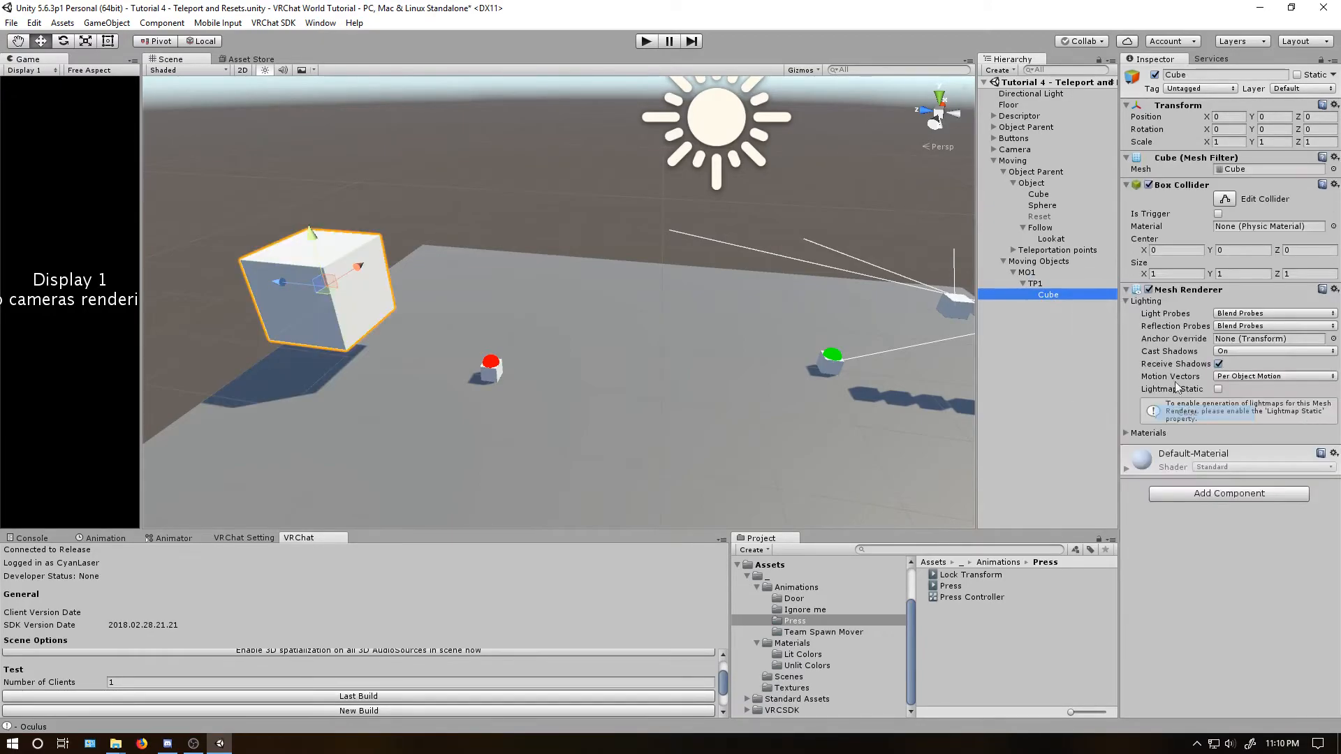
left_click(1227, 141)
type("0.1")
key("Tab")
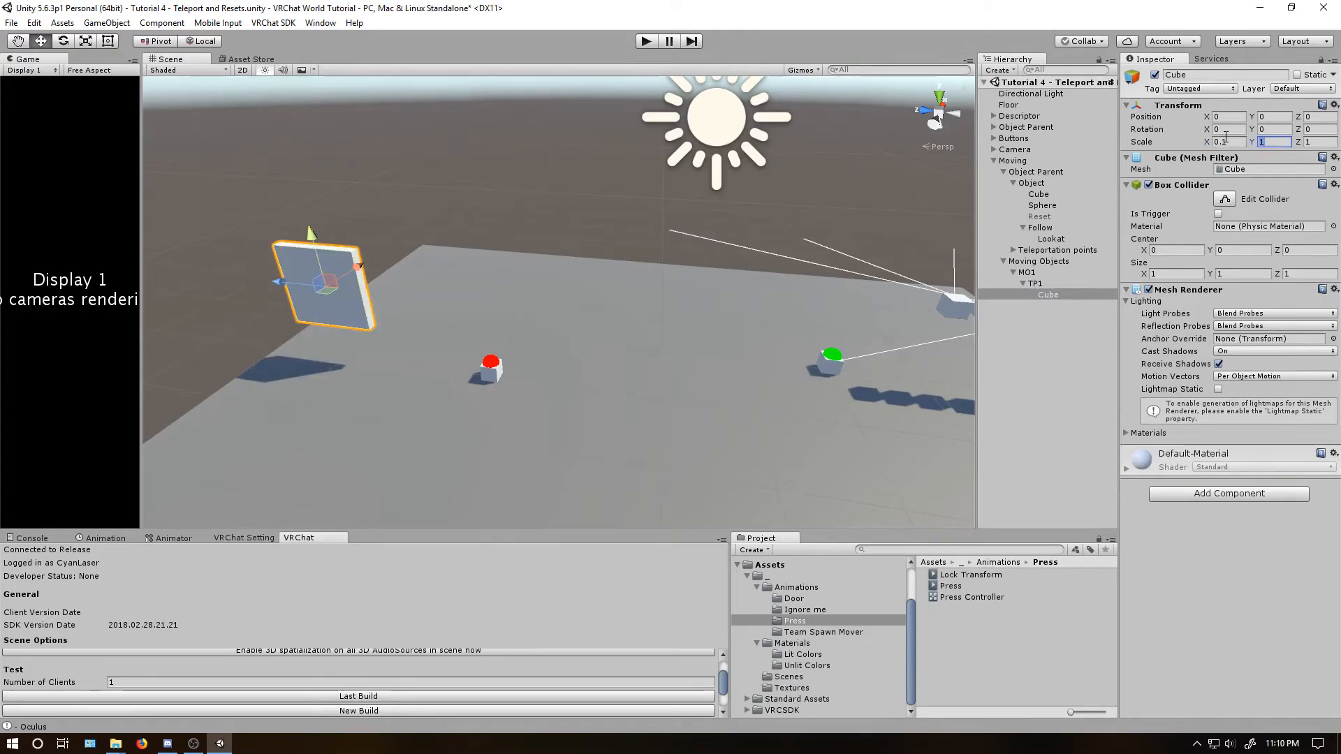
type("0.1")
key("Tab")
type(".1")
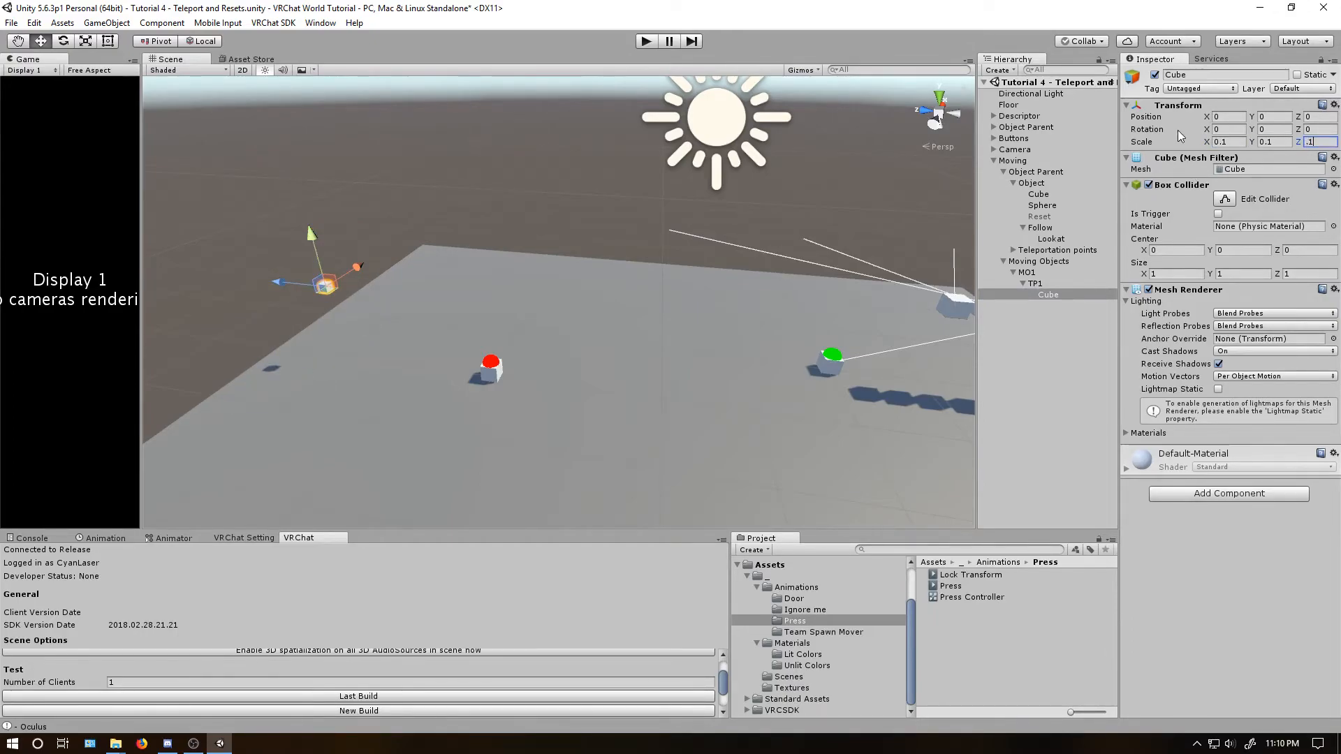
Remove the small cube's Box Collider and move its parent TP1 to Z 1.
right_click(1175, 185)
left_click(1201, 248)
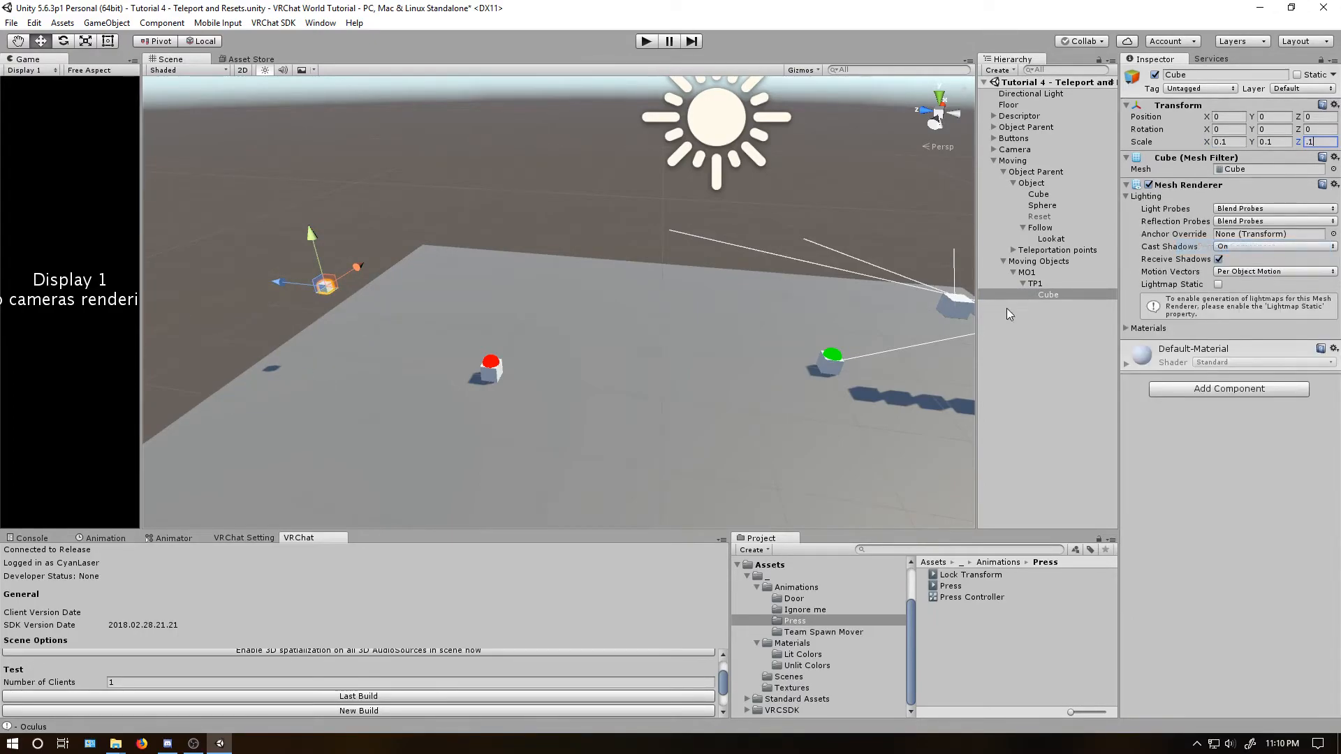
left_click(1034, 284)
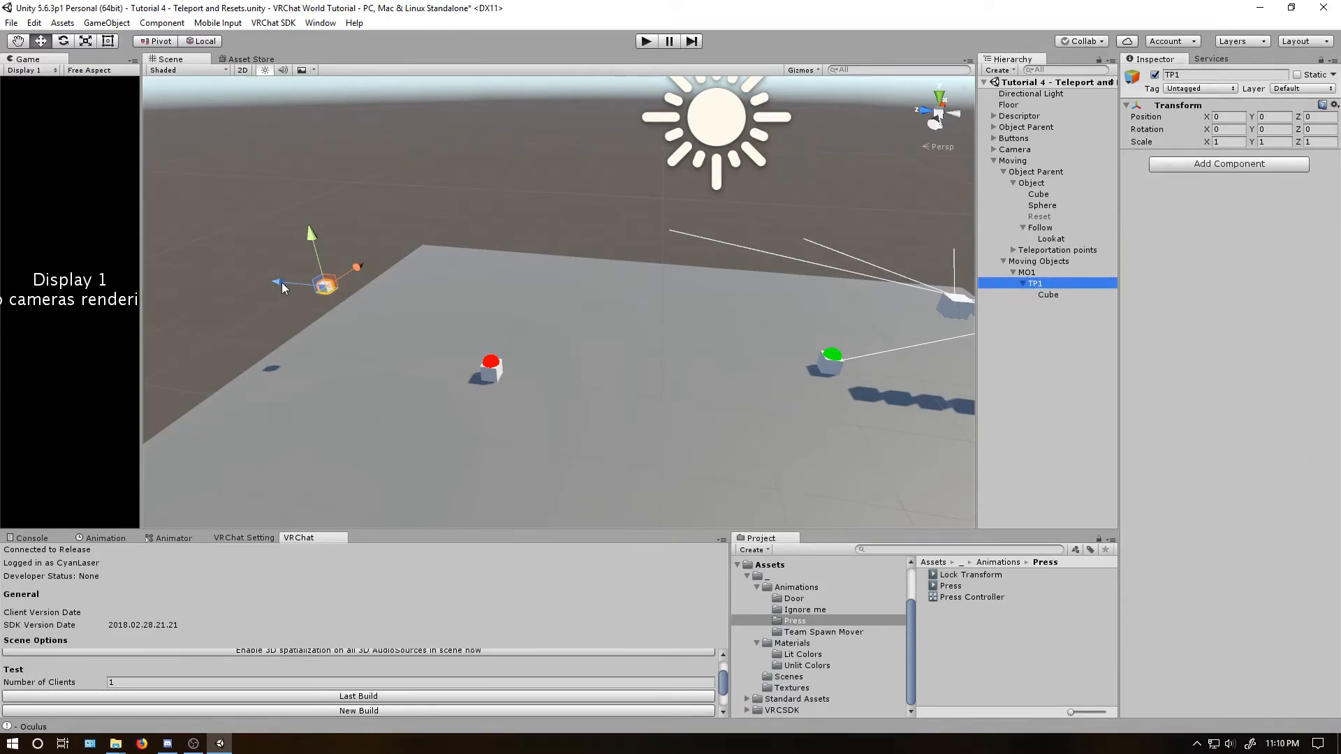
left_click_drag(302, 284, 238, 282)
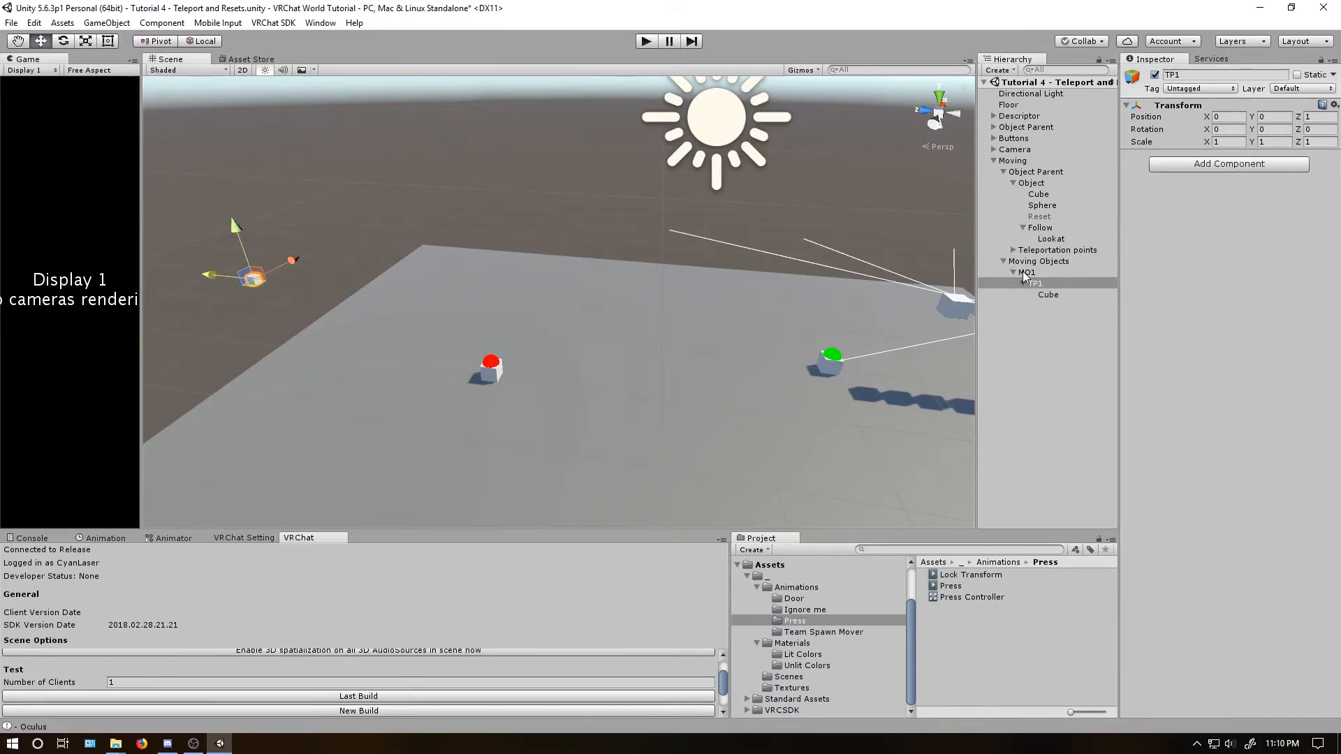
Add a Constant Force component to MO1.
left_click(1043, 273)
left_click(1225, 163)
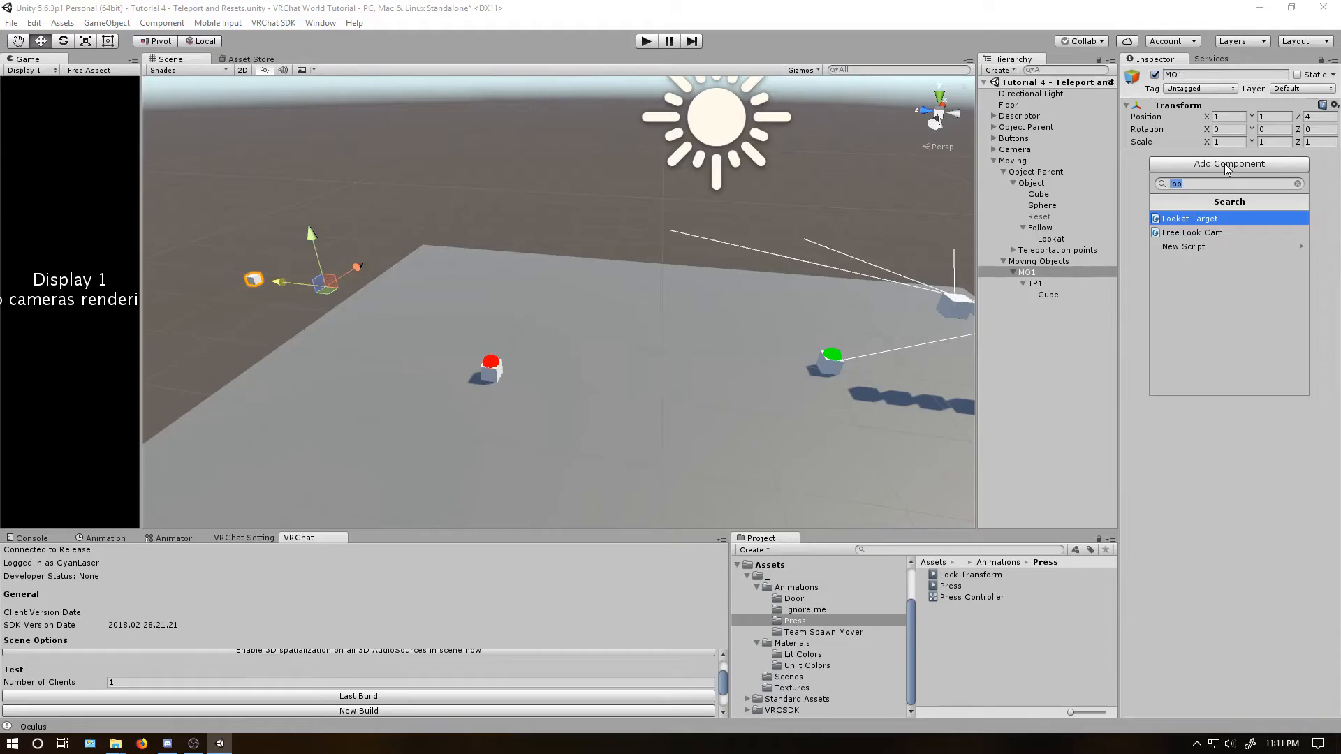
type("con")
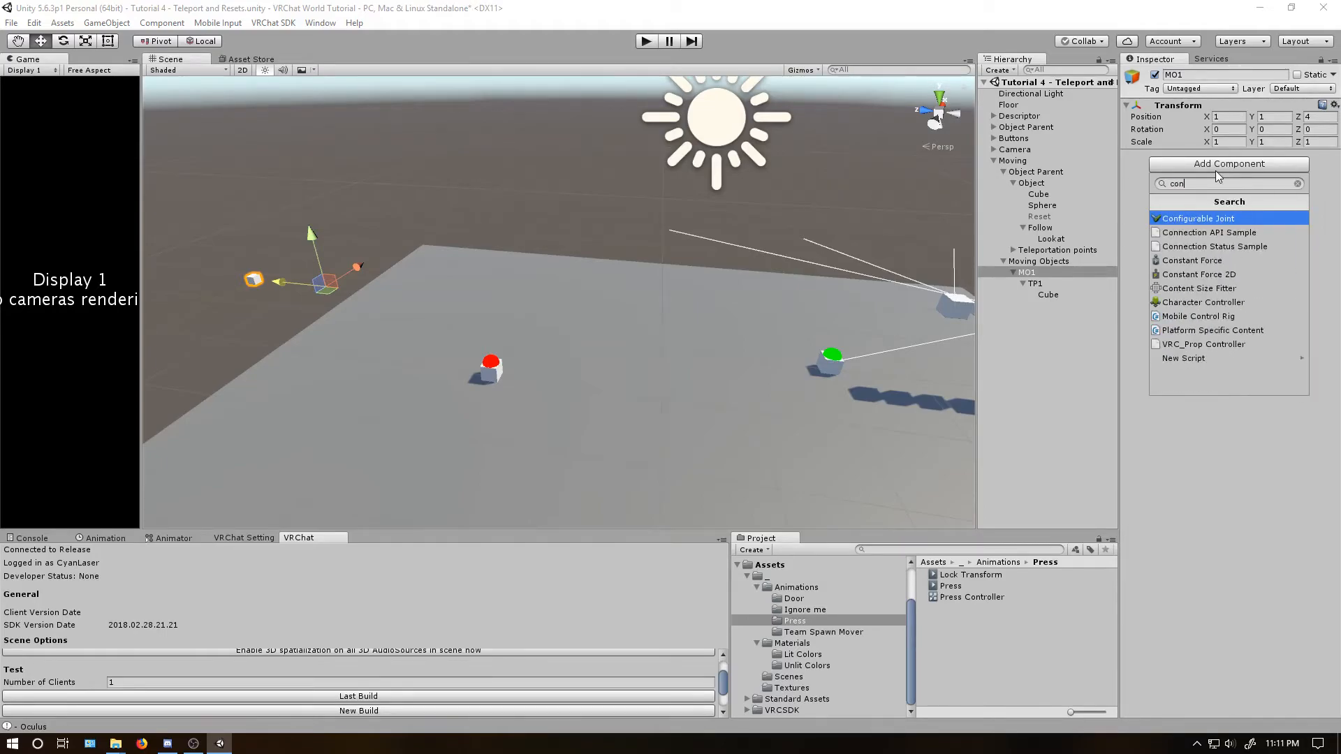
type("st")
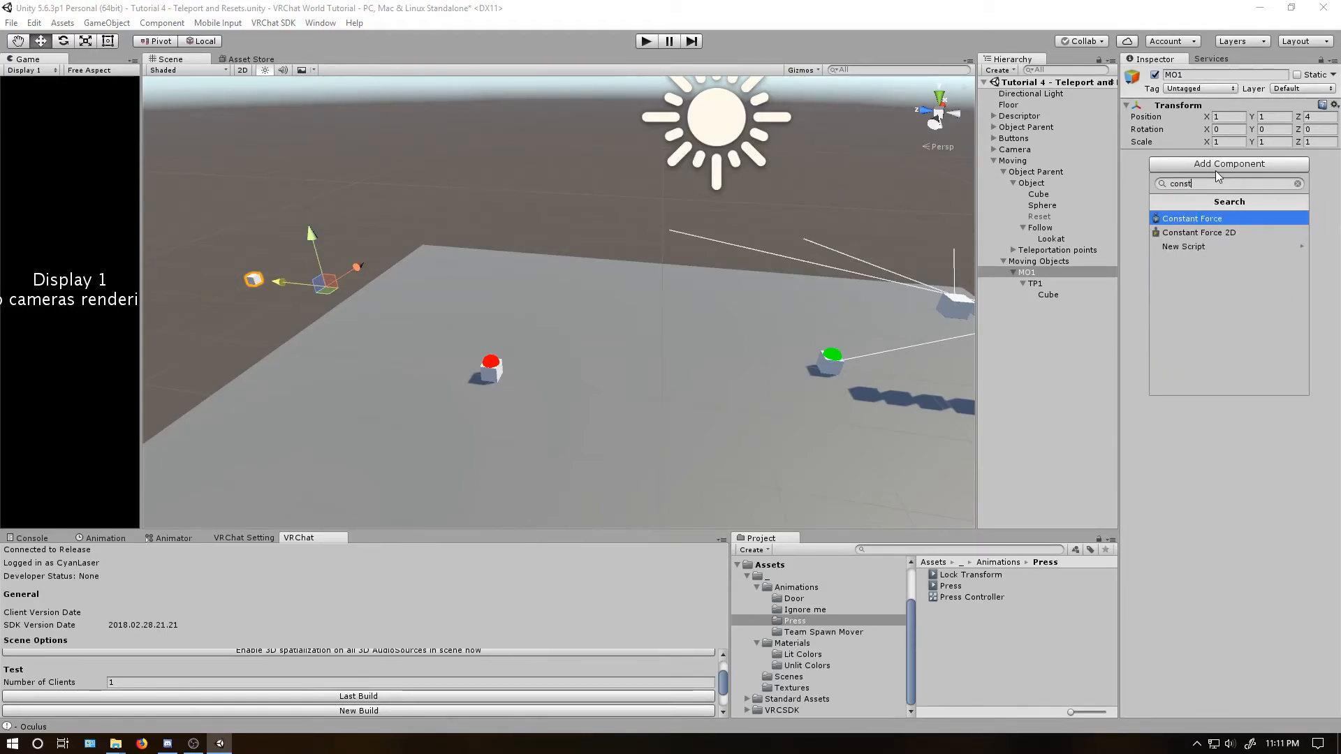
key("Return")
Turn off gravity on MO1, freeze its position on all axes, and set angular drag to 0 and relative torque Y to 0.5.
left_click(1218, 207)
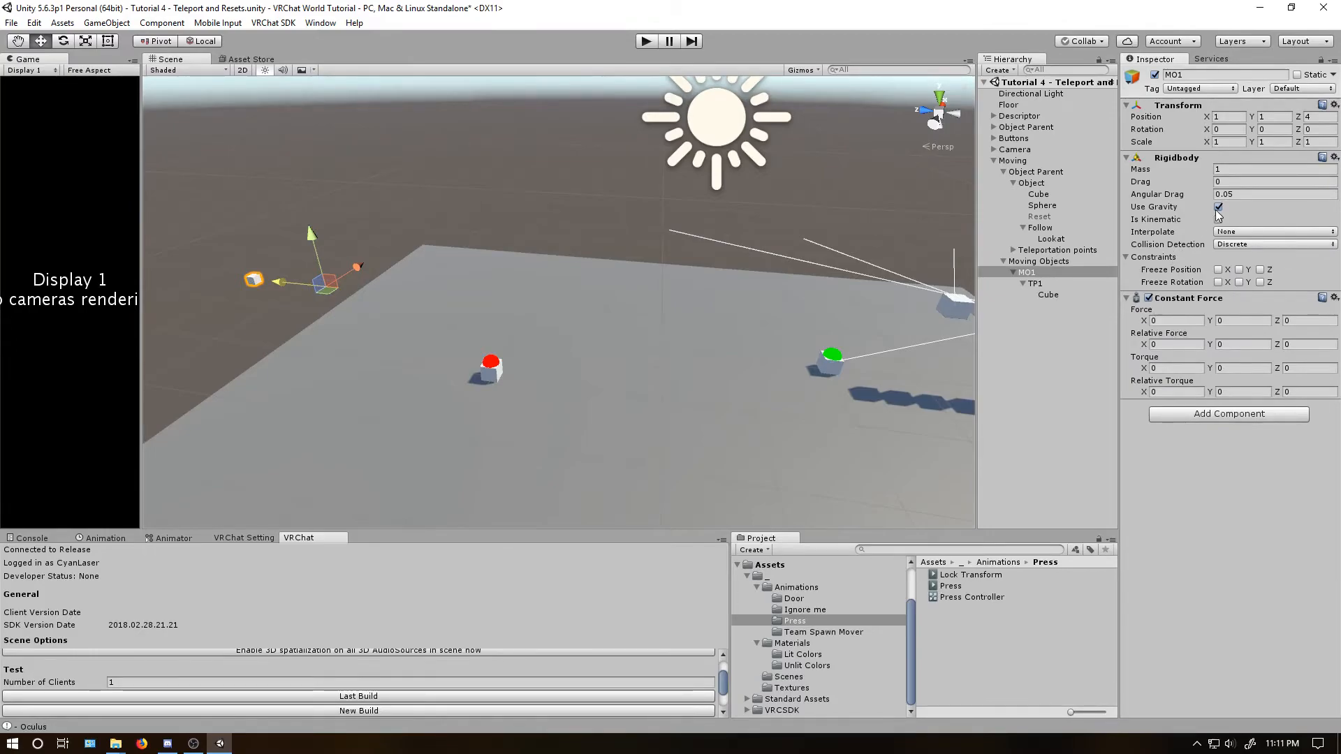
left_click(1217, 269)
left_click(1238, 269)
left_click(1259, 269)
left_click(1246, 195)
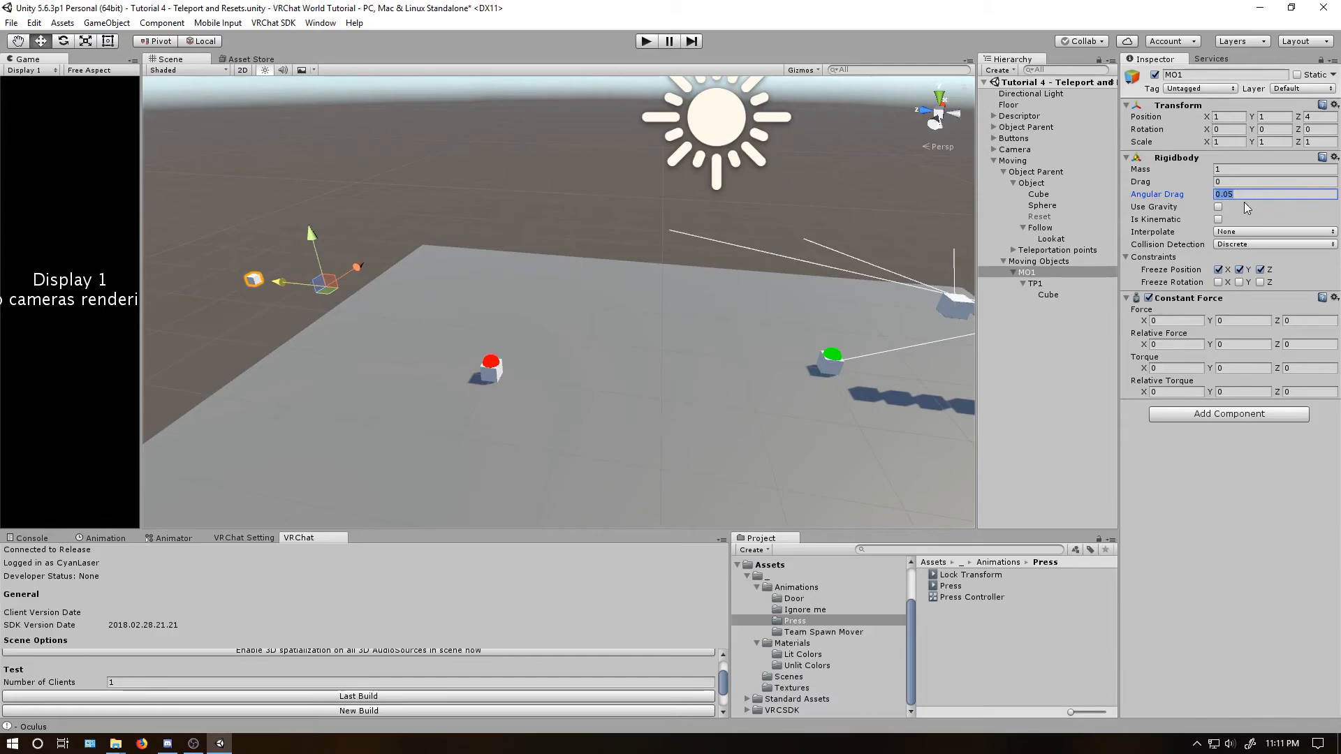
type("0")
left_click(1243, 392)
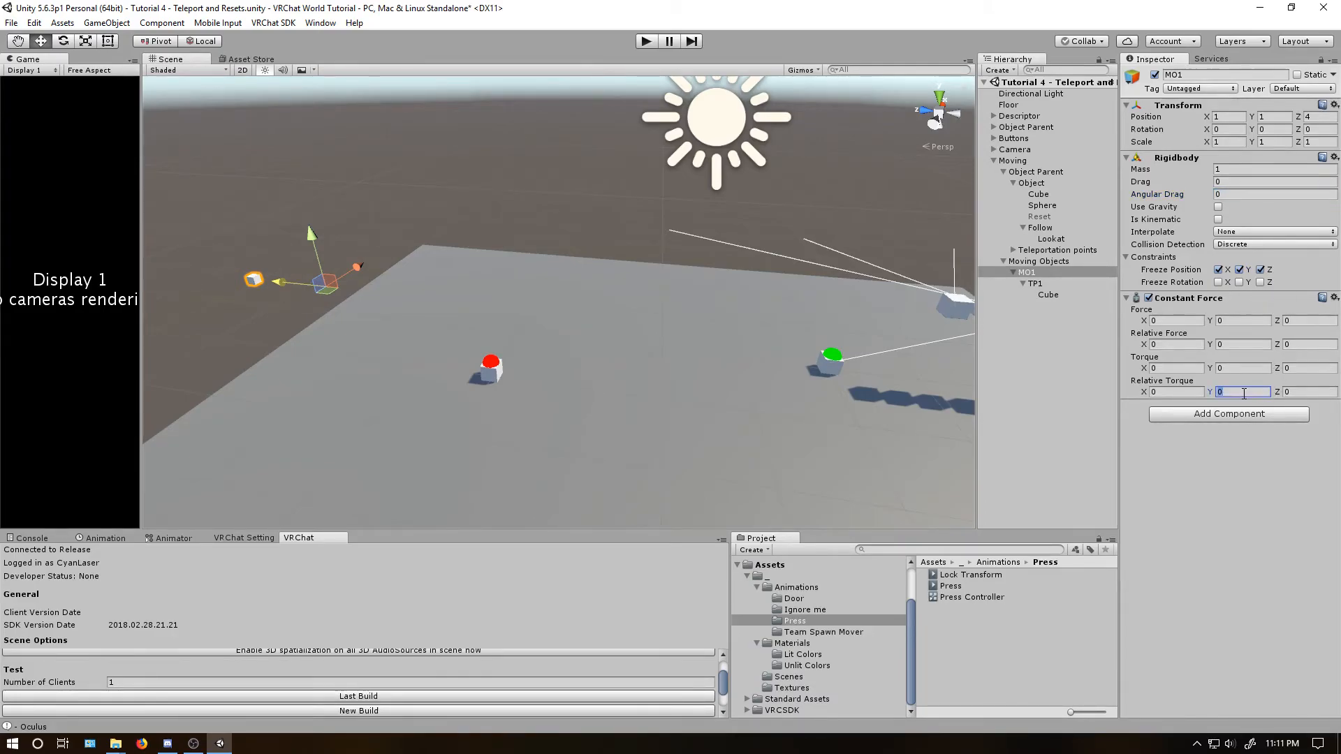
type("0.5")
Add a VRC_Trigger component to MO1 and create an OnTimer trigger in it.
left_click(1164, 417)
type("vrc")
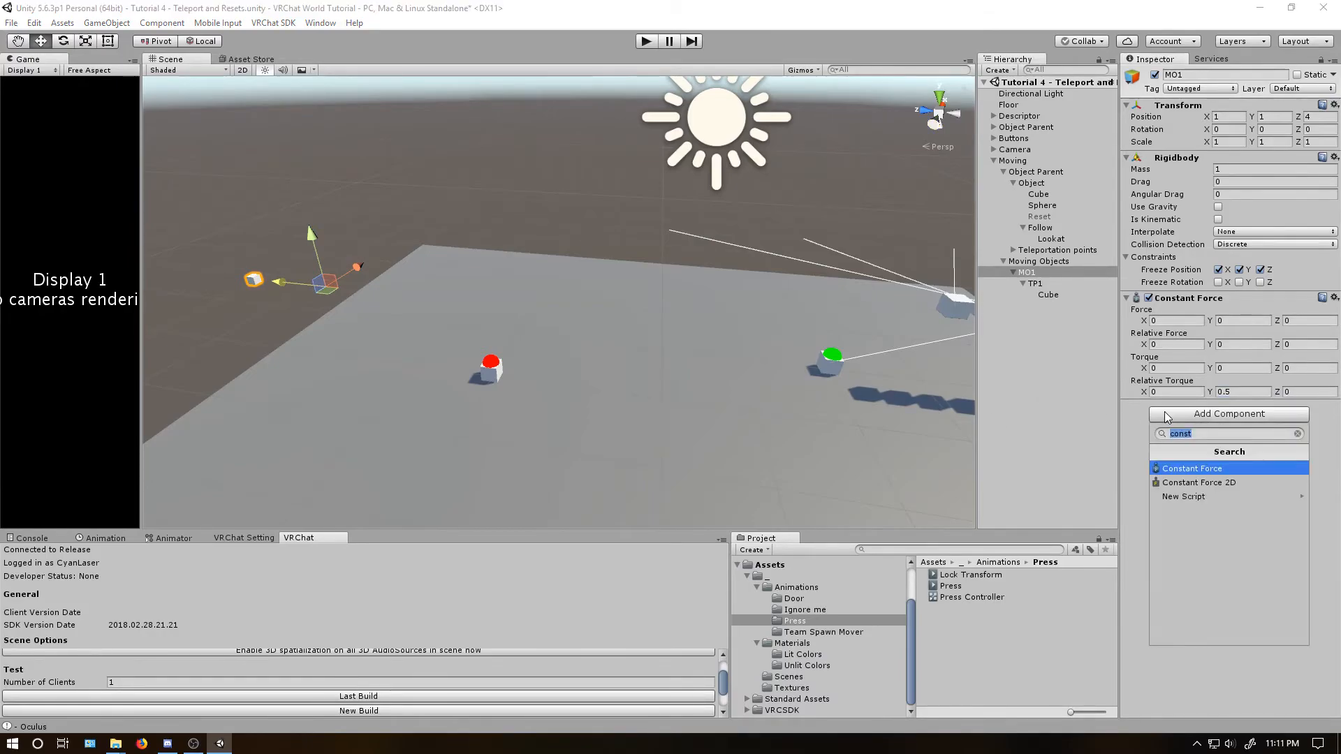
type("_tr")
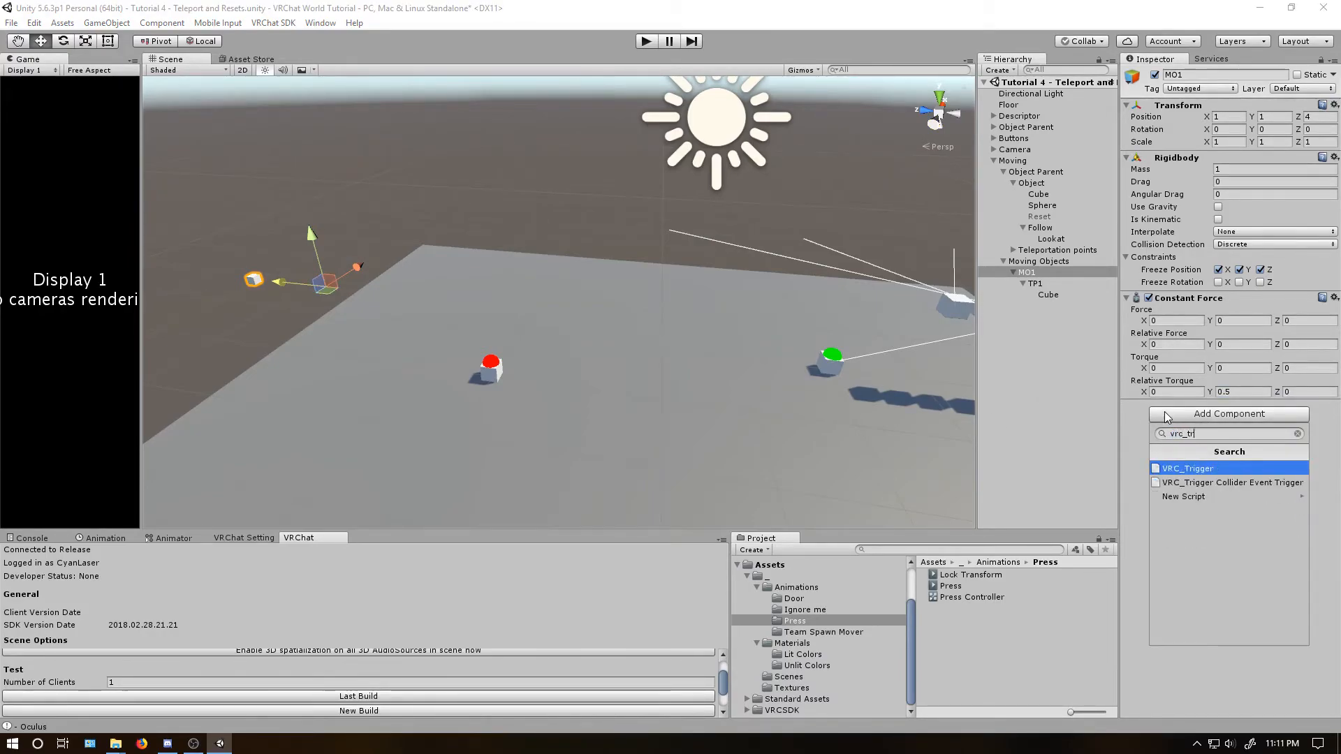
key("Return")
left_click(1217, 481)
left_click(1217, 480)
left_click(1221, 460)
left_click(1170, 255)
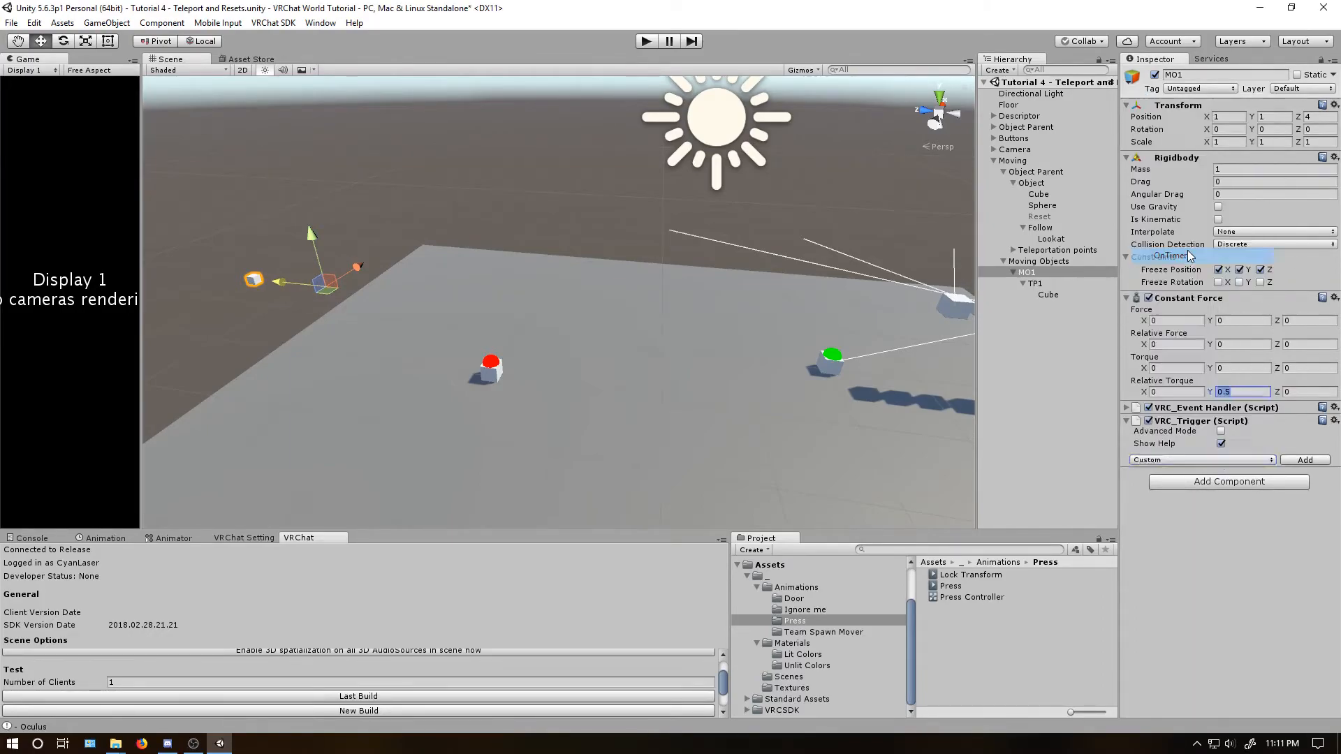
left_click(1304, 460)
Set the OnTimer trigger's low and high period times to 2.
left_click(1242, 539)
type("2")
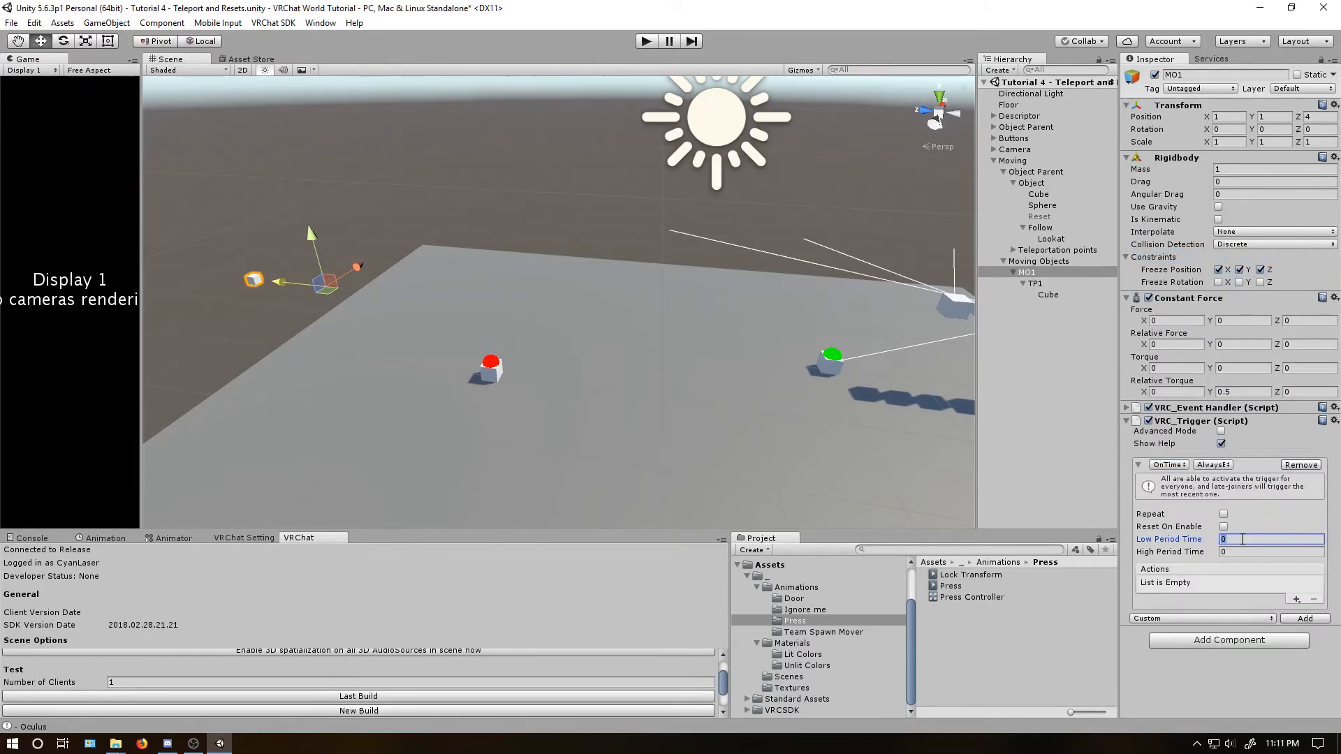
key("Tab")
type("2")
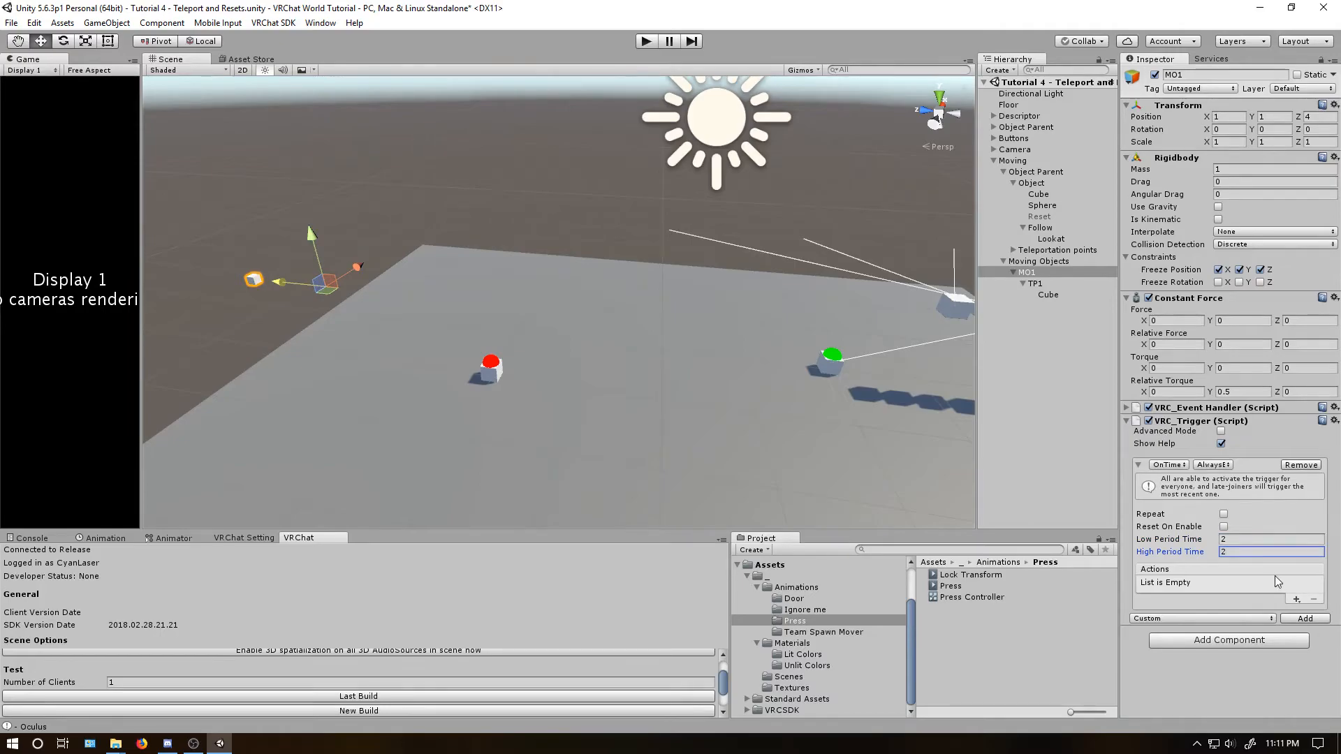
Add a SetComponentActive action to the timer with MO1 as receiver, ConstantForce as component and Enable set to False.
left_click(1296, 599)
mouse_move(1257, 604)
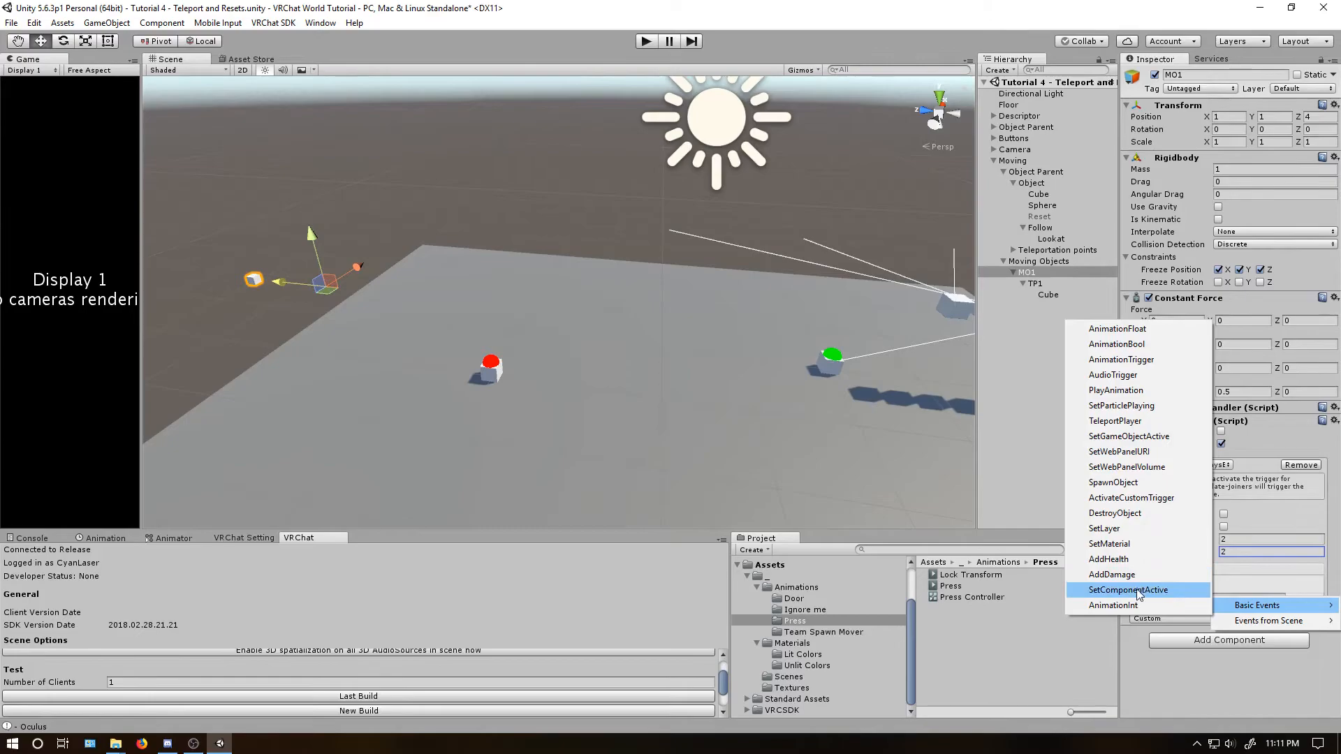
left_click(1187, 590)
left_click(1297, 645)
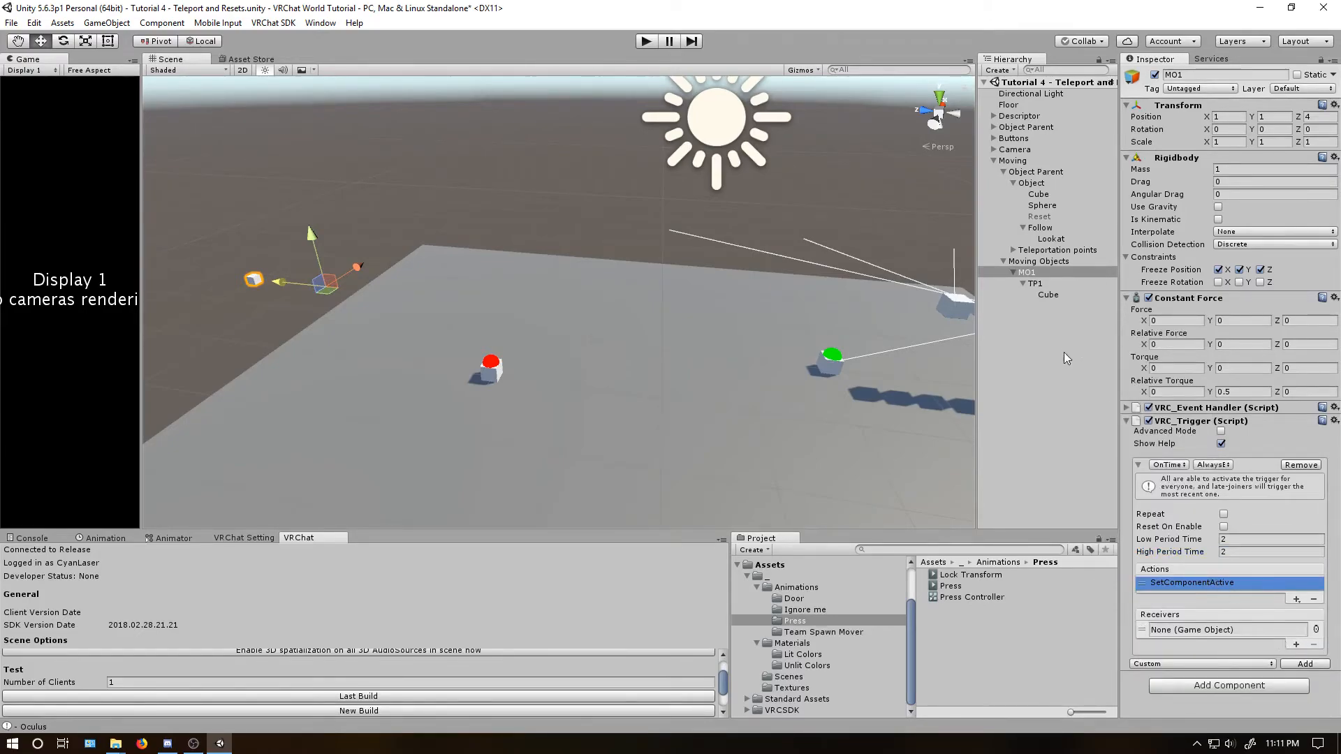
left_click_drag(1027, 273, 1222, 630)
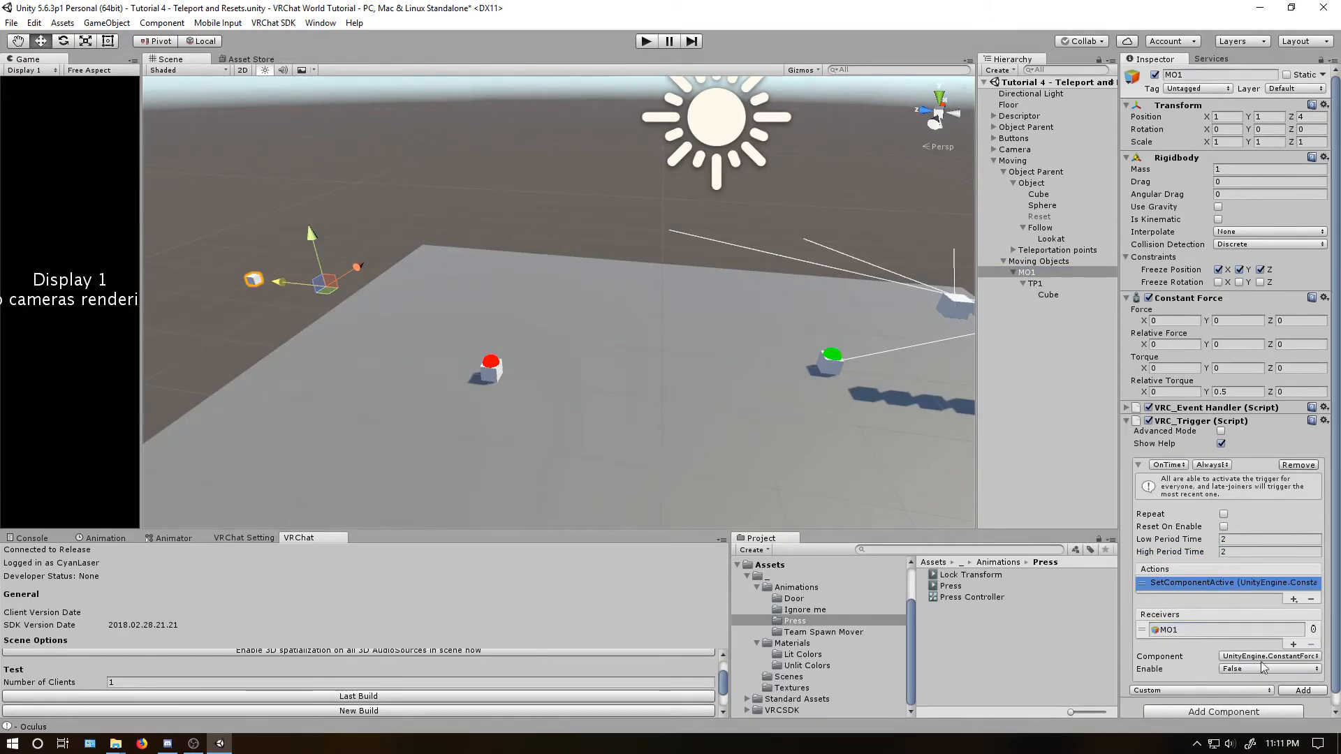
left_click(1246, 656)
left_click(1193, 646)
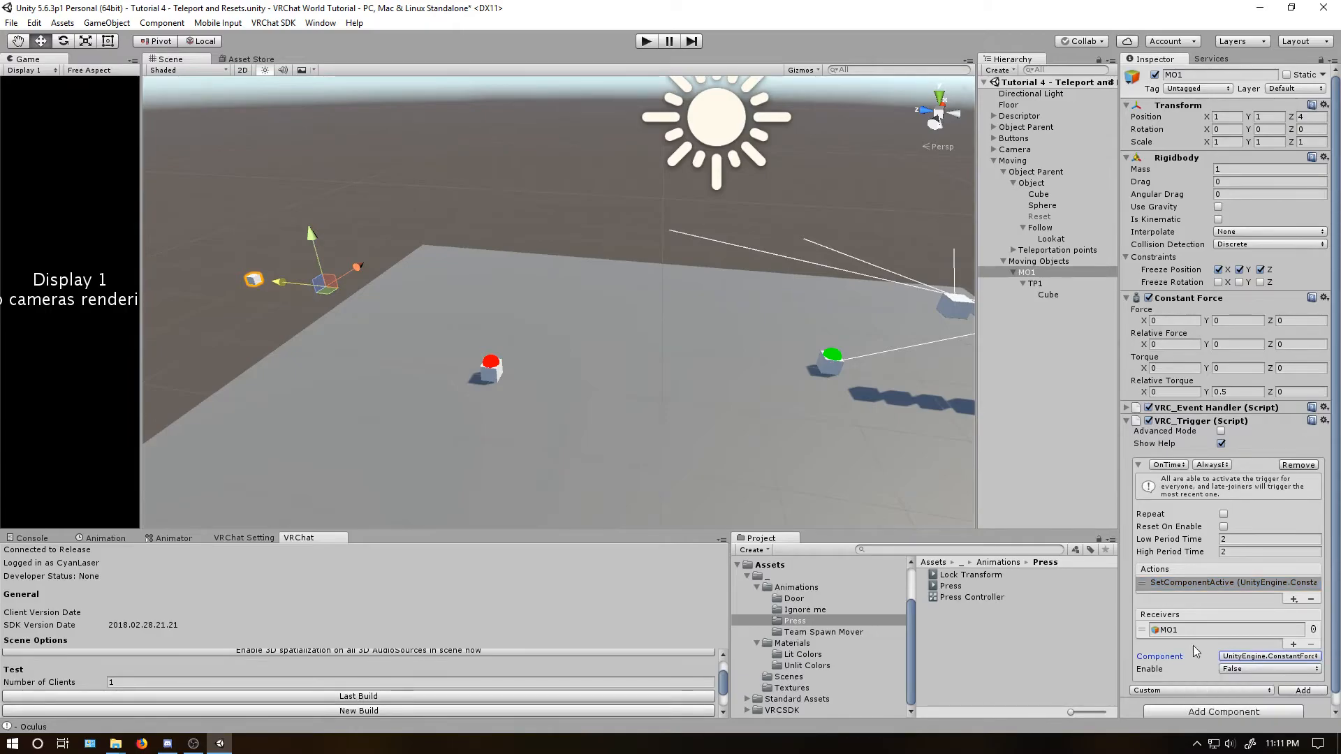
left_click(1192, 645)
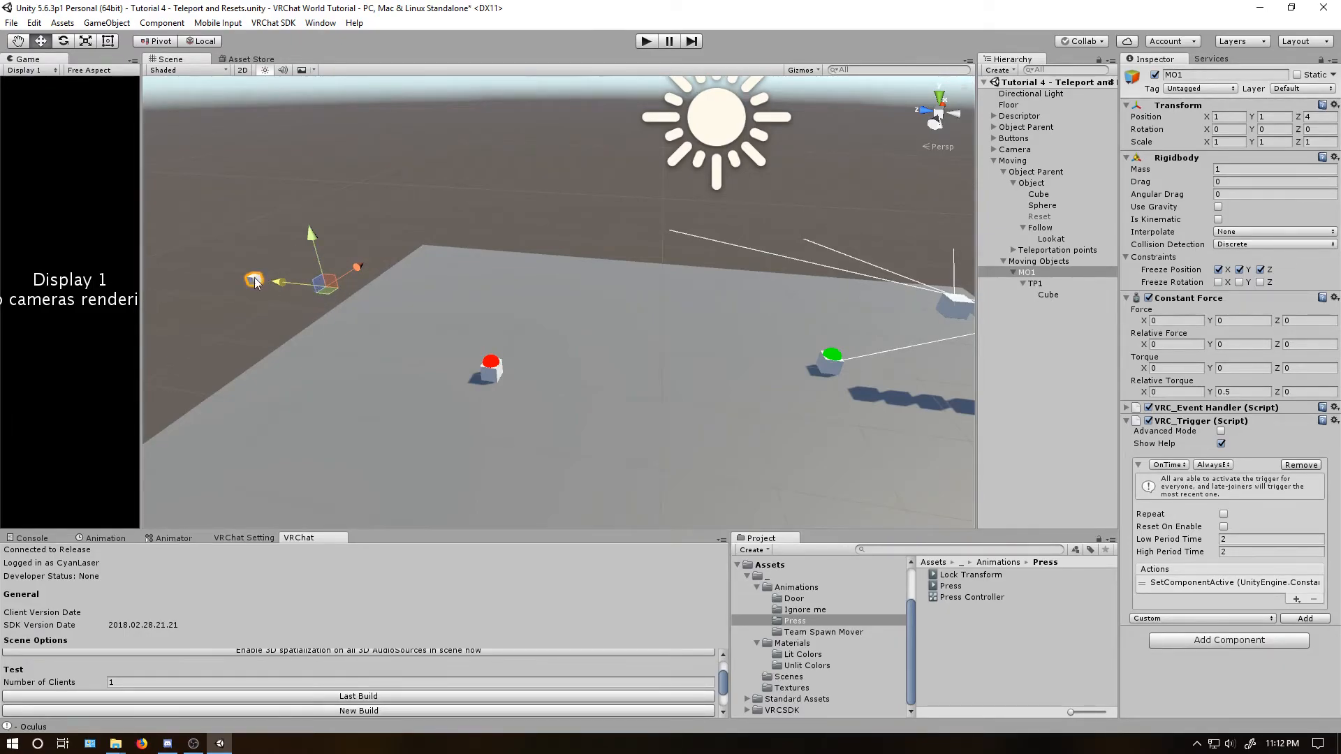
Run the scene to test MO1's rotation, switch off its Constant Force during play, and stop the test.
left_click(642, 42)
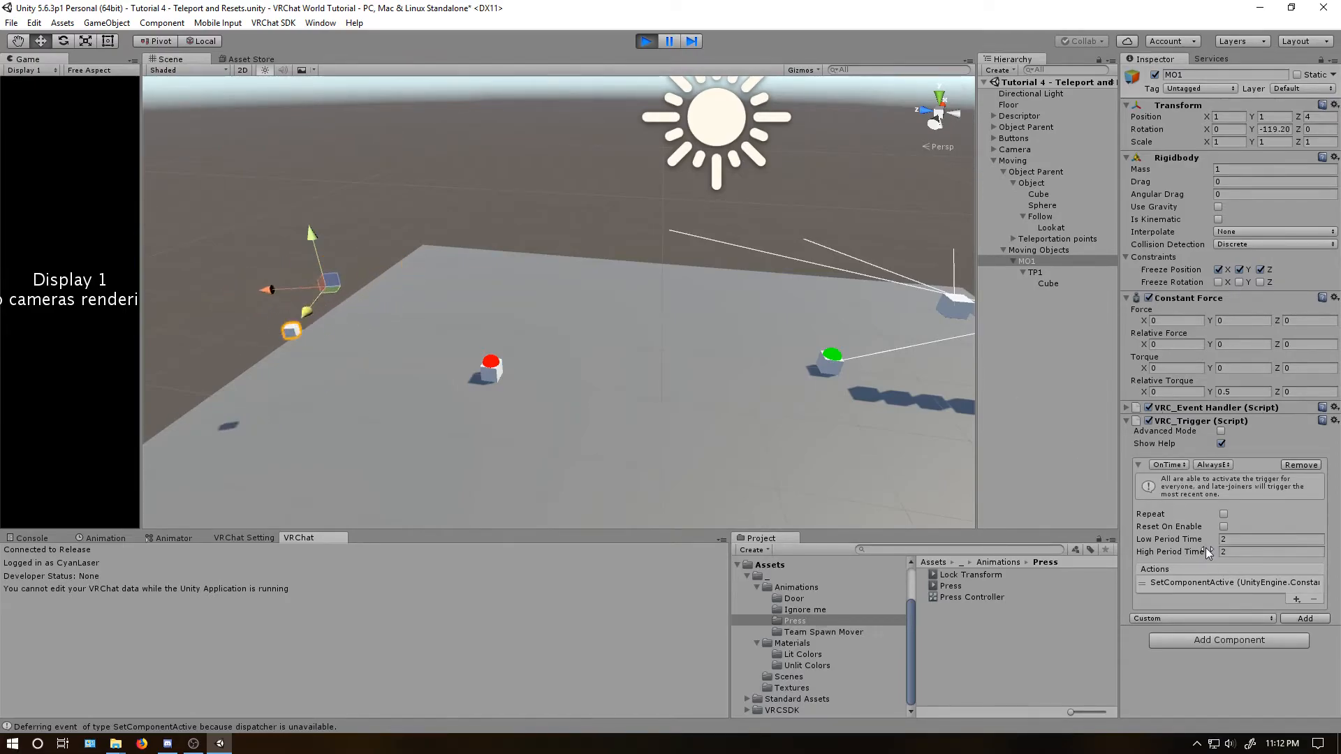
left_click(1148, 298)
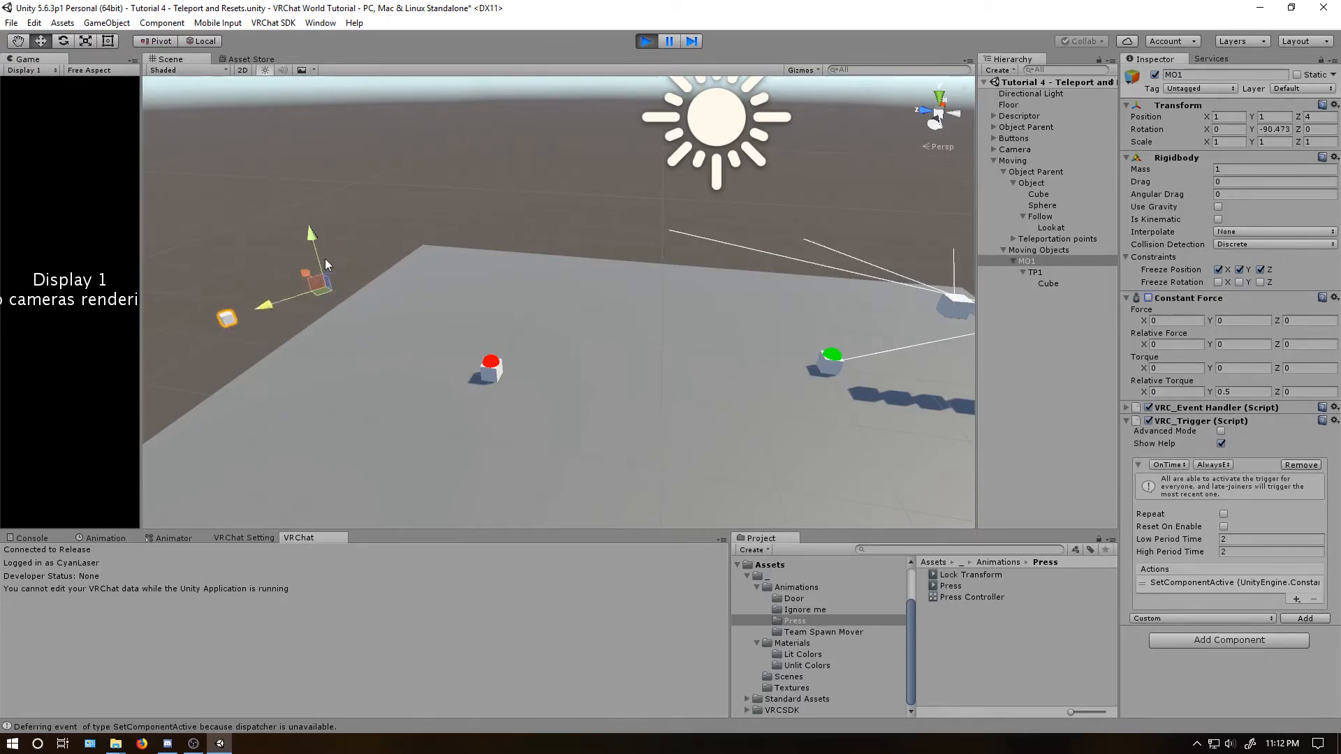
key("ctrl+p")
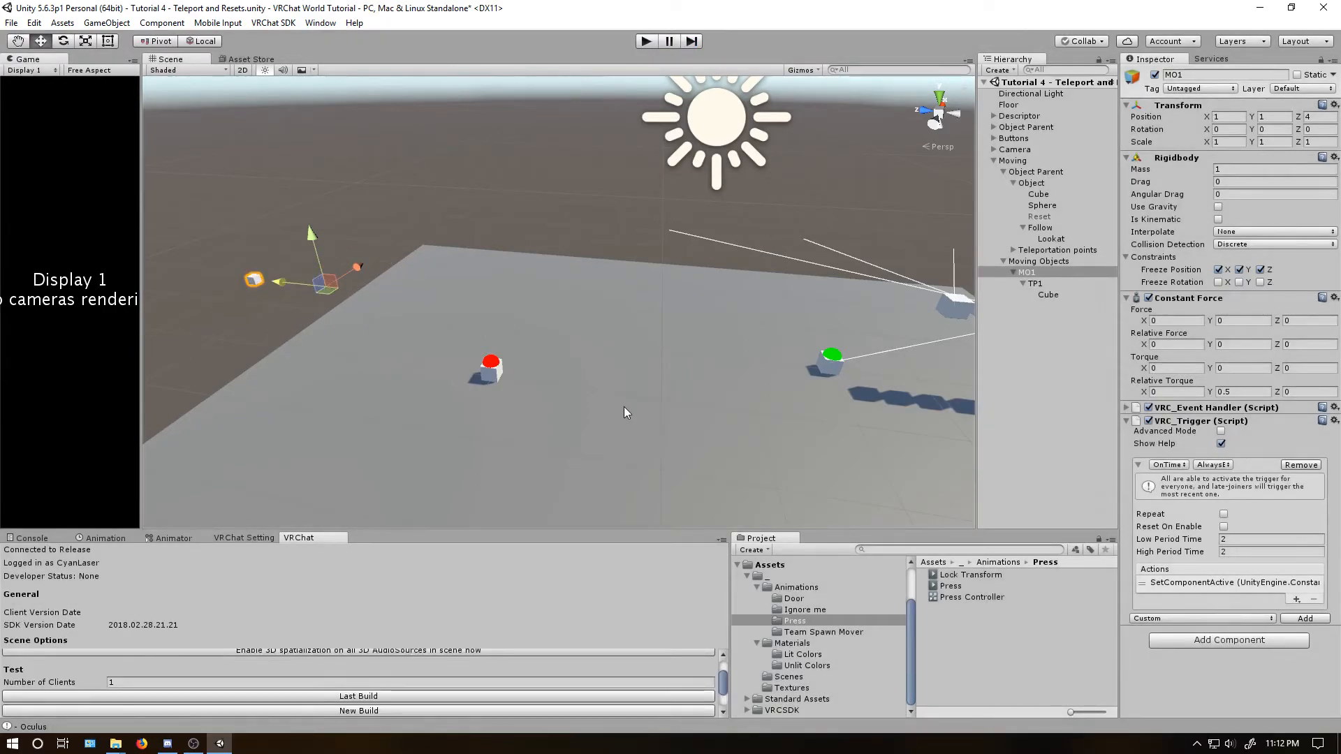
Duplicate MO1 and rename the copy MO2.
left_click(1026, 272)
key("ctrl+d")
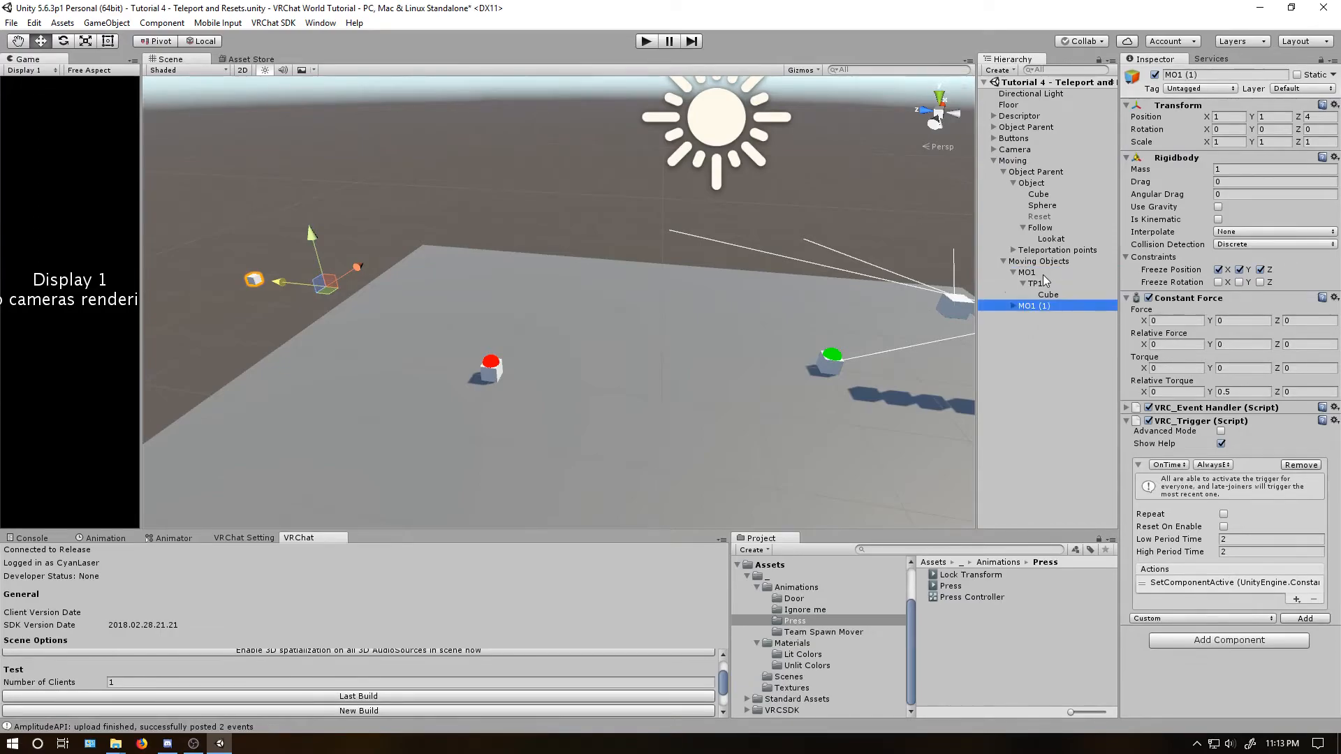
left_click(1031, 306)
type("2")
Set MO2's relative torque to X 0.5 and Y 0, and move MO2 to X 2.
left_click(1213, 392)
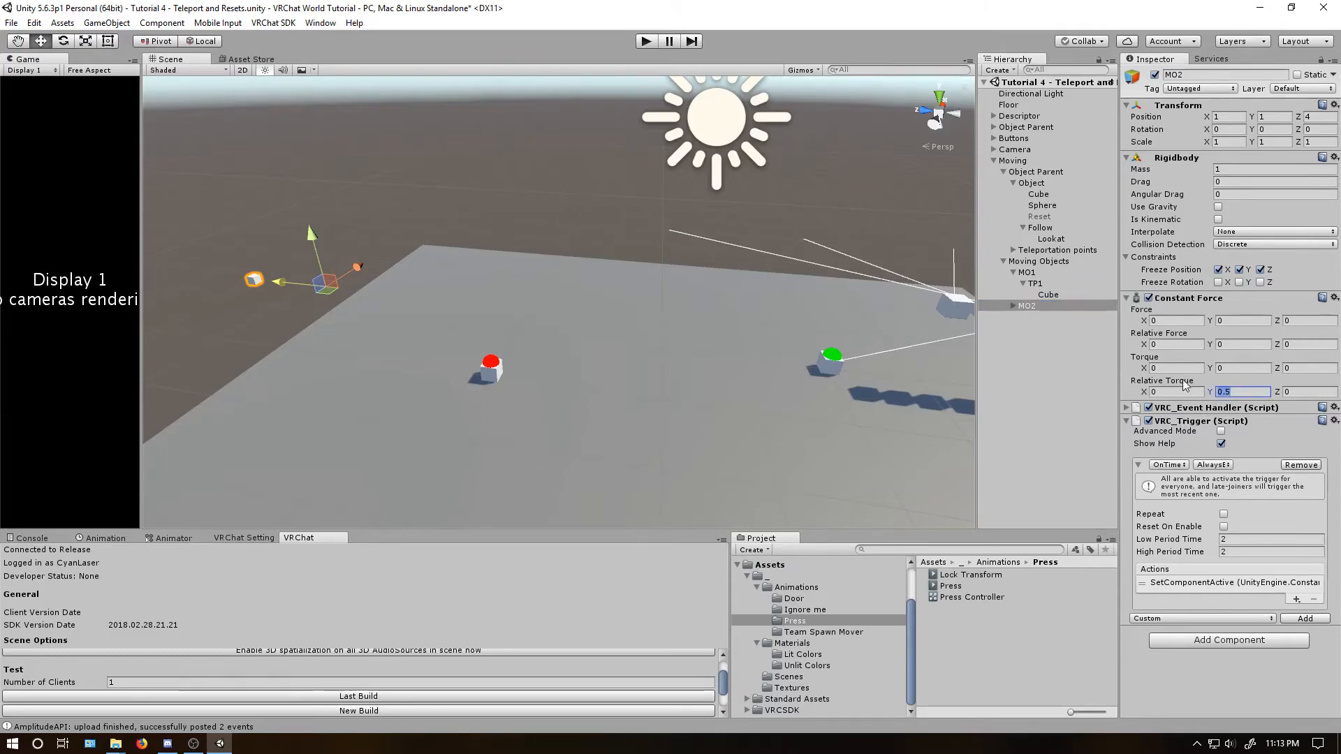
type("0")
left_click(1177, 388)
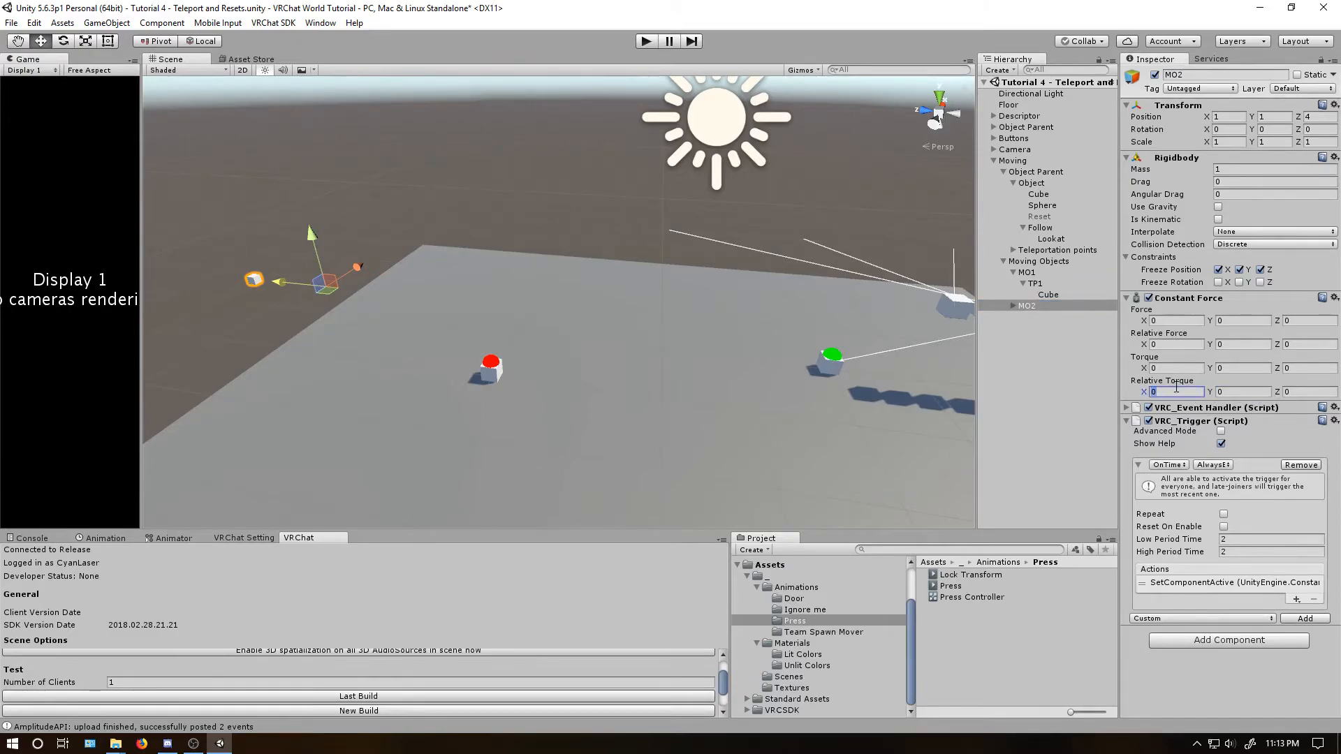
type("0.5")
left_click_drag(353, 268, 401, 248, "ctrl")
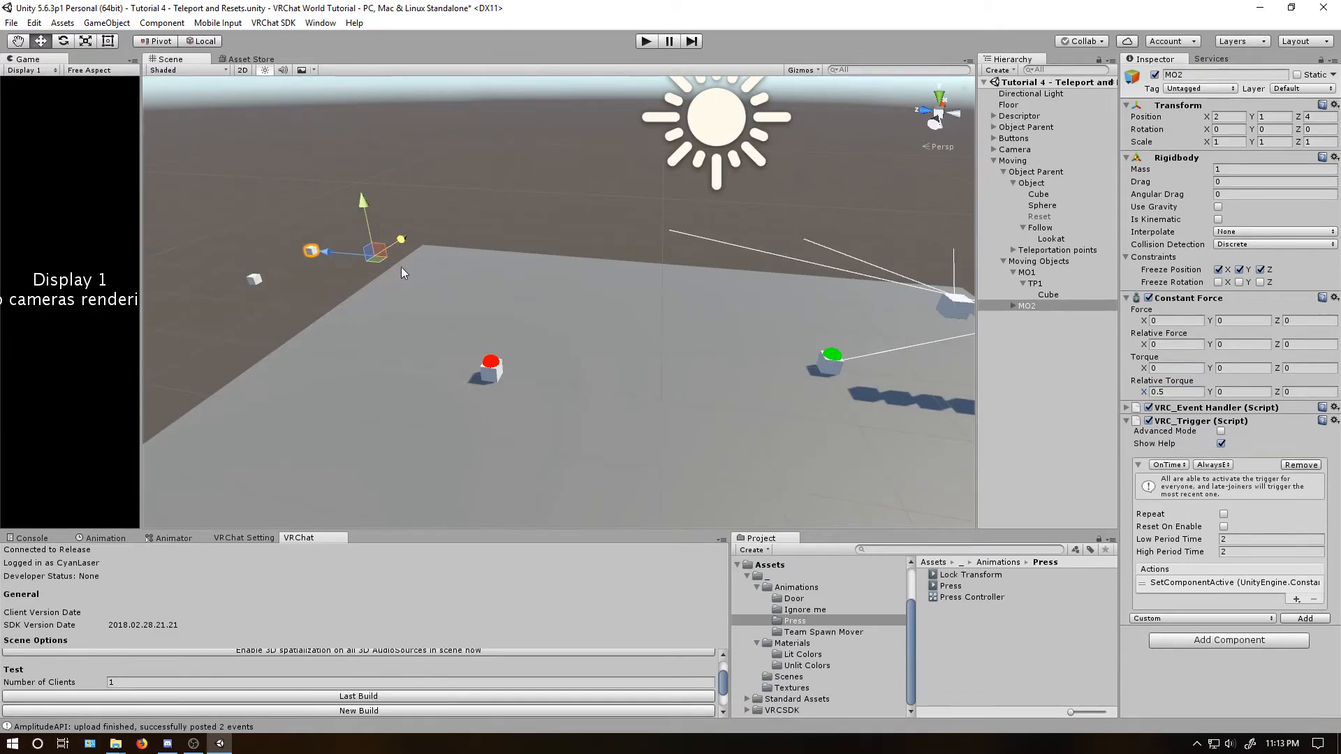
Delete the TP2 Scale and TP3 Smaller objects under Teleportation points.
left_click(1025, 350)
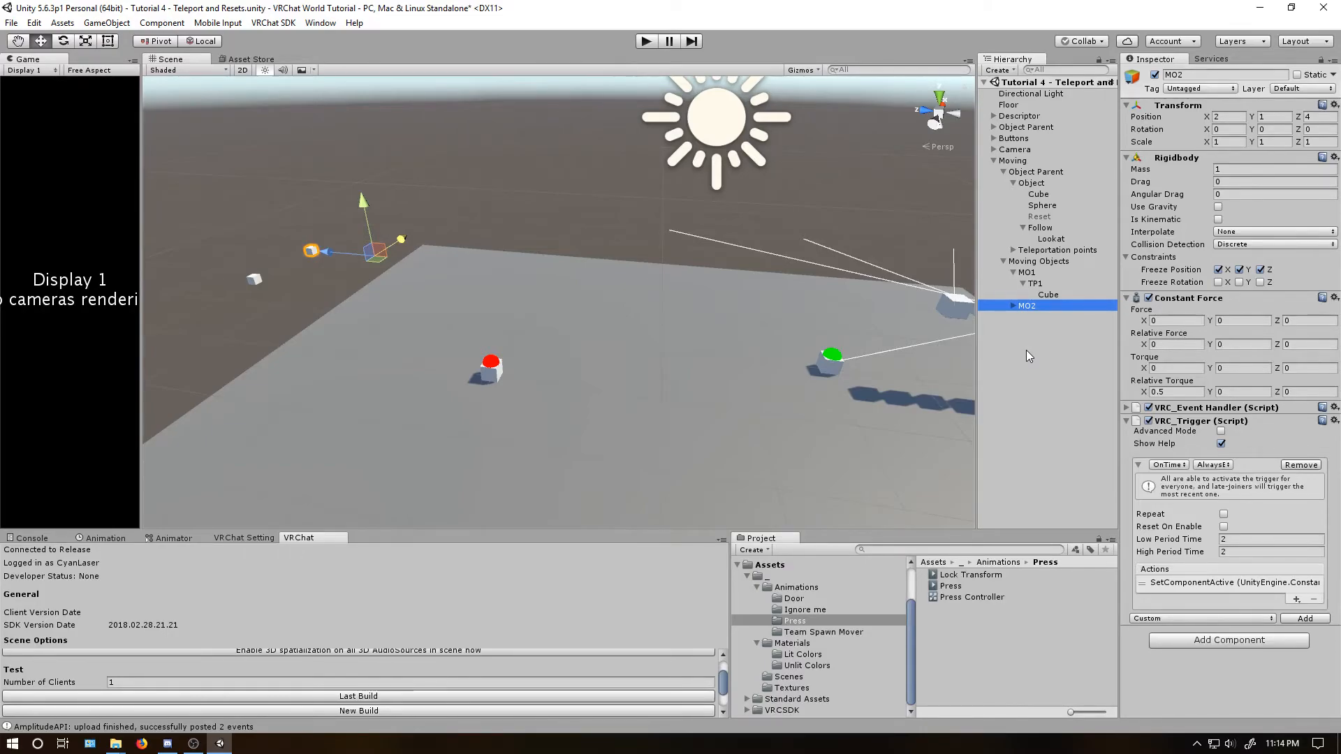
left_click(1012, 250)
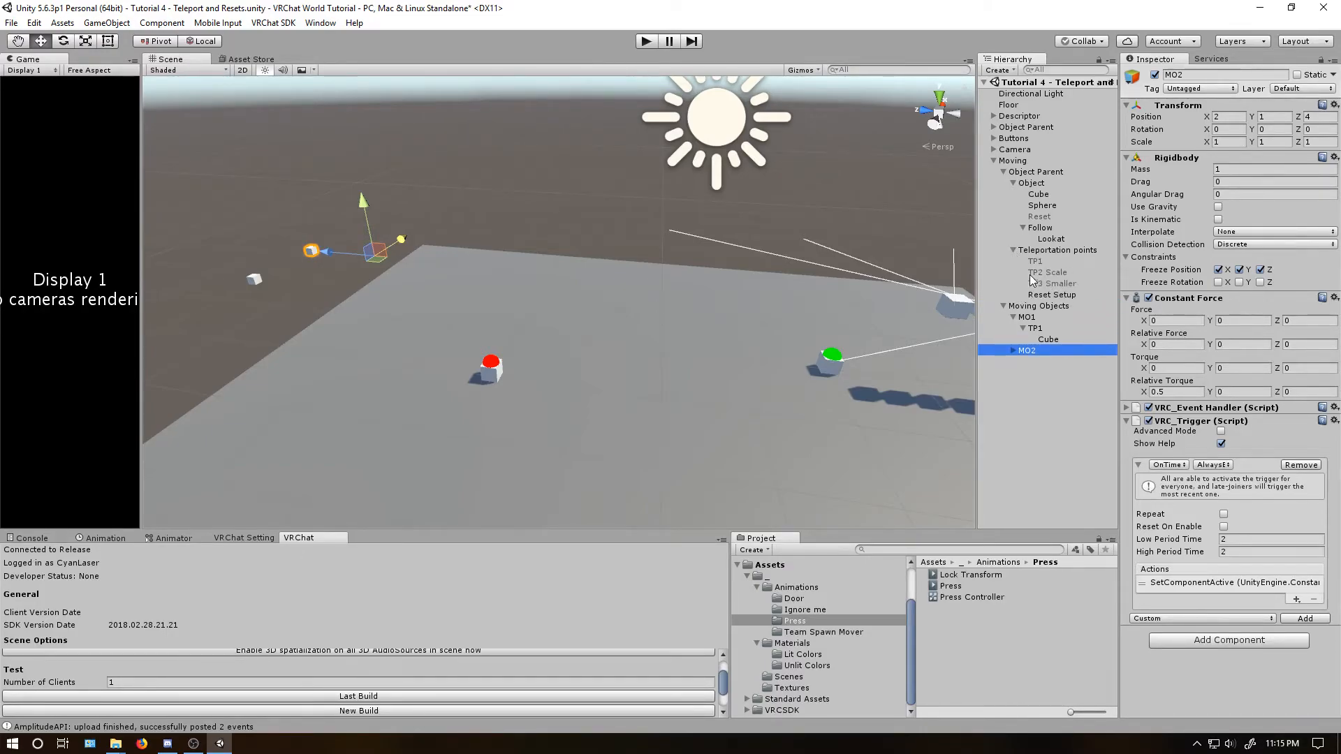
left_click(1035, 275)
left_click(1047, 284, "shift")
key("Delete")
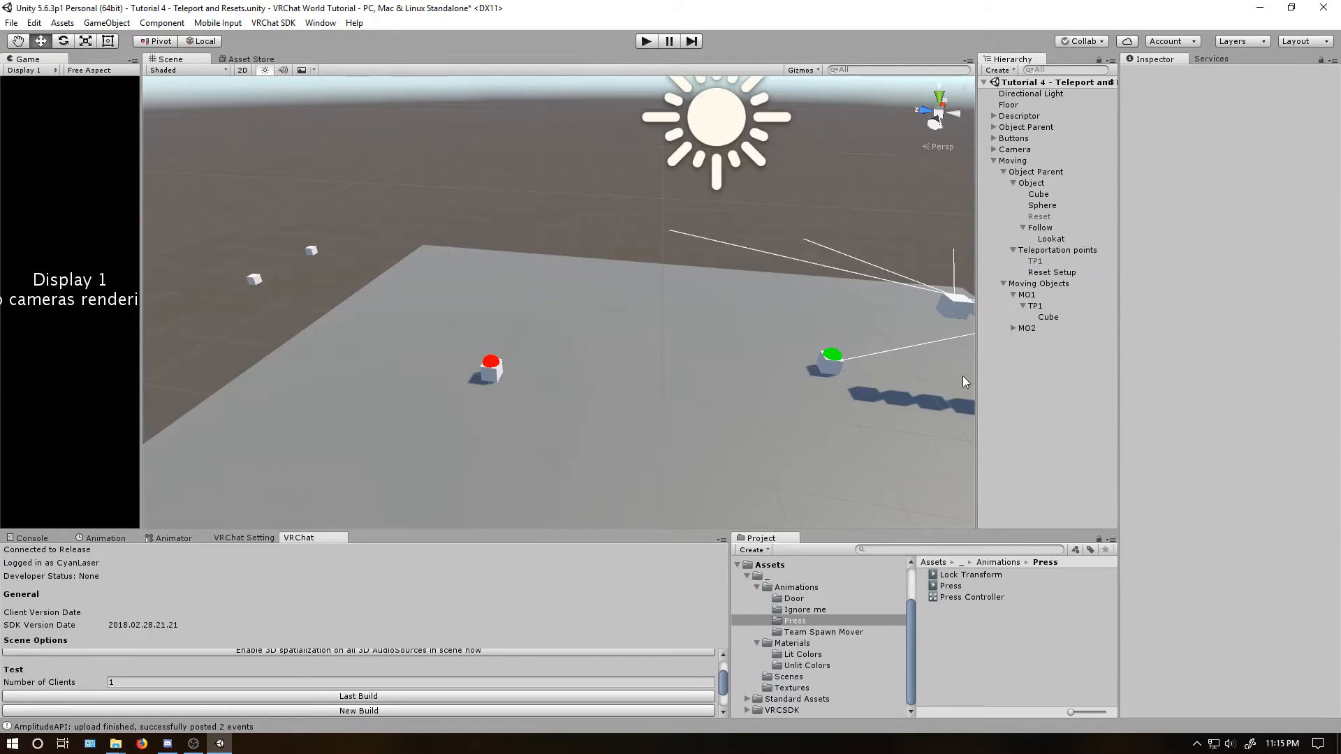
Remove all four existing On Click actions from the Button of TP1 under Teleportation points.
left_click(1047, 261)
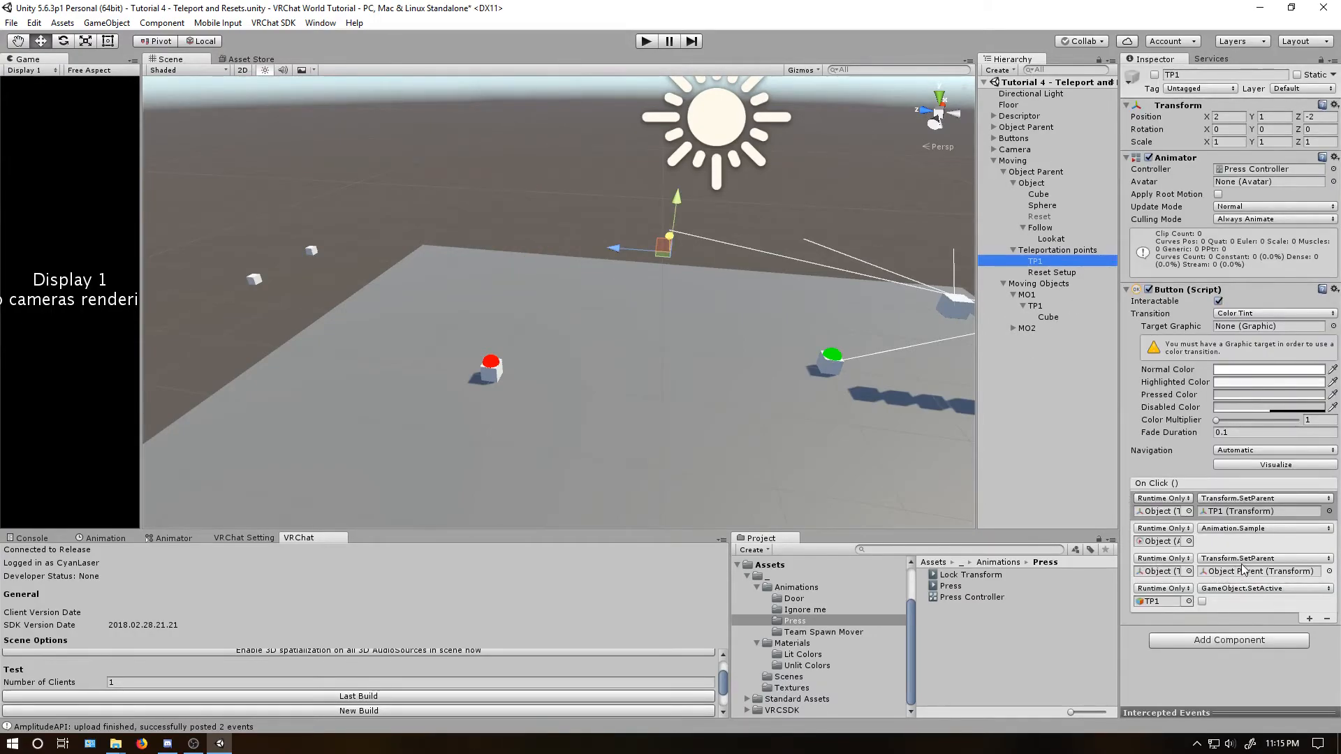
left_click(1265, 602)
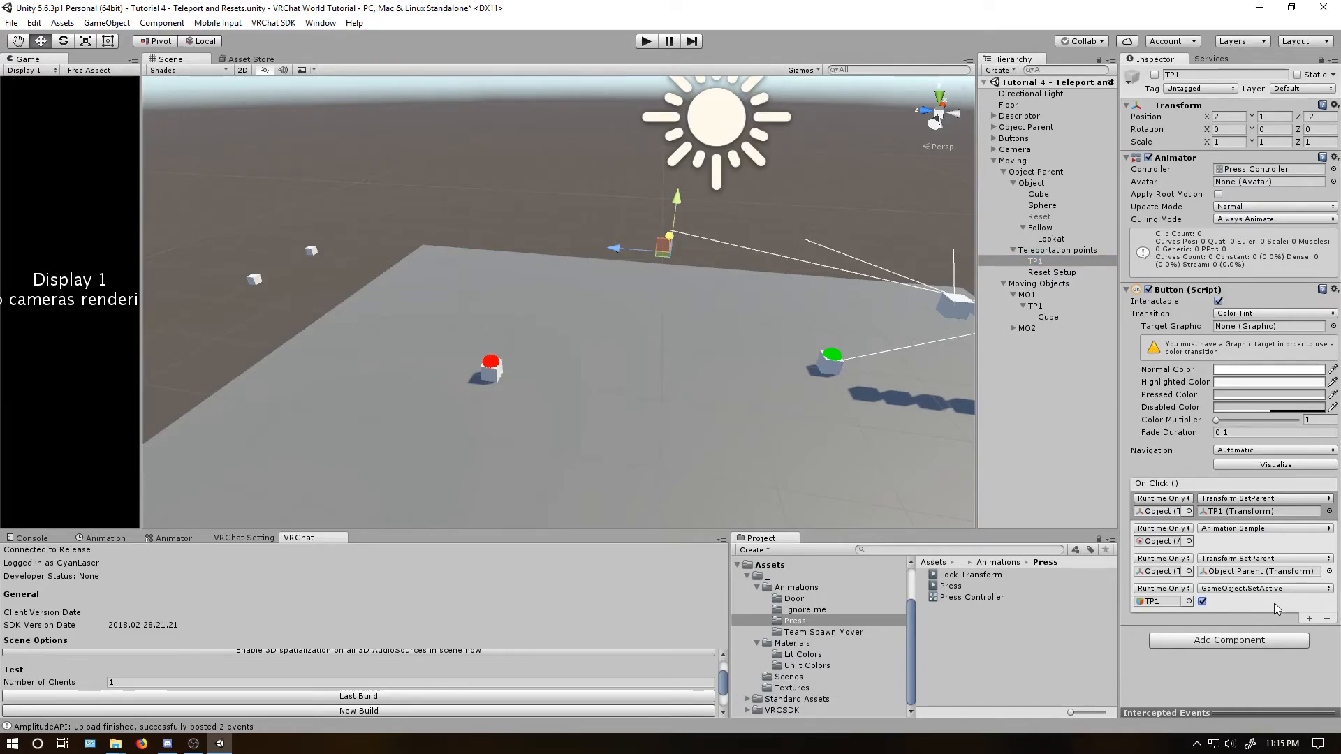
left_click(1304, 588)
left_click(1308, 579)
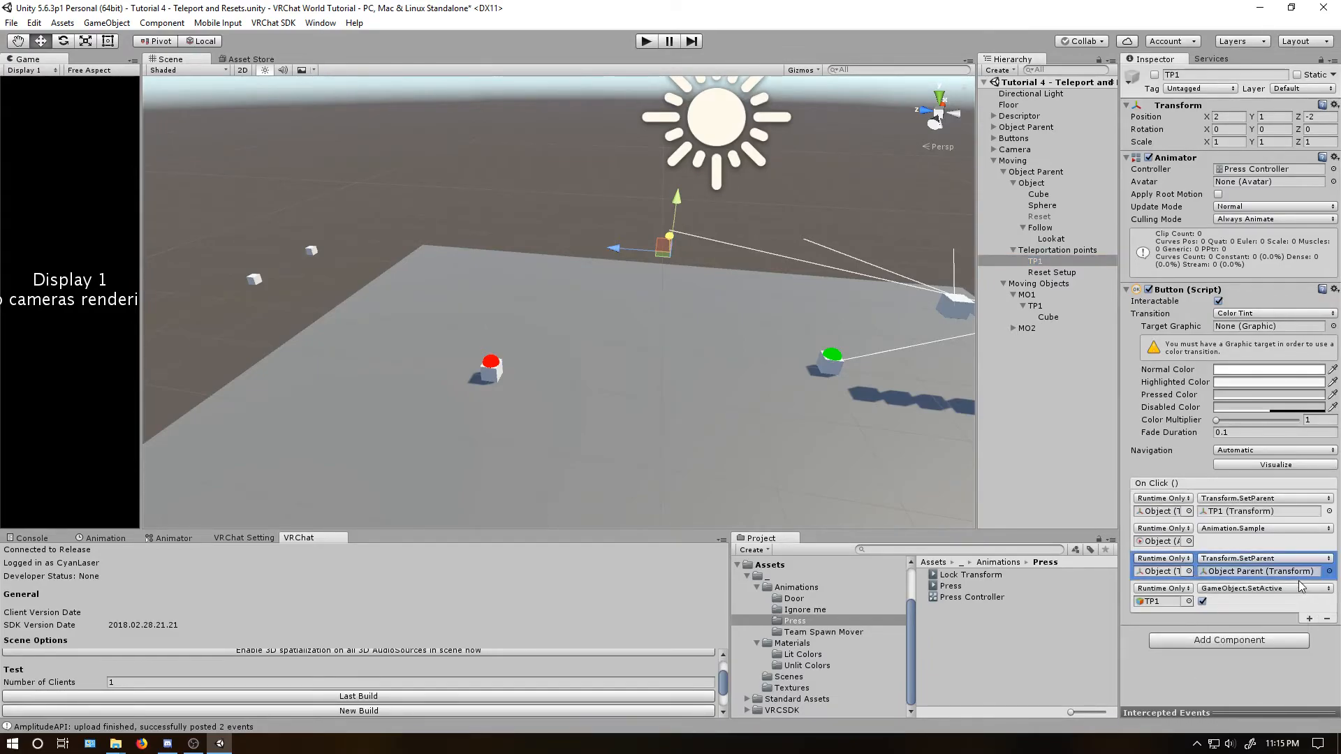
left_click(1327, 618)
left_click(1327, 589)
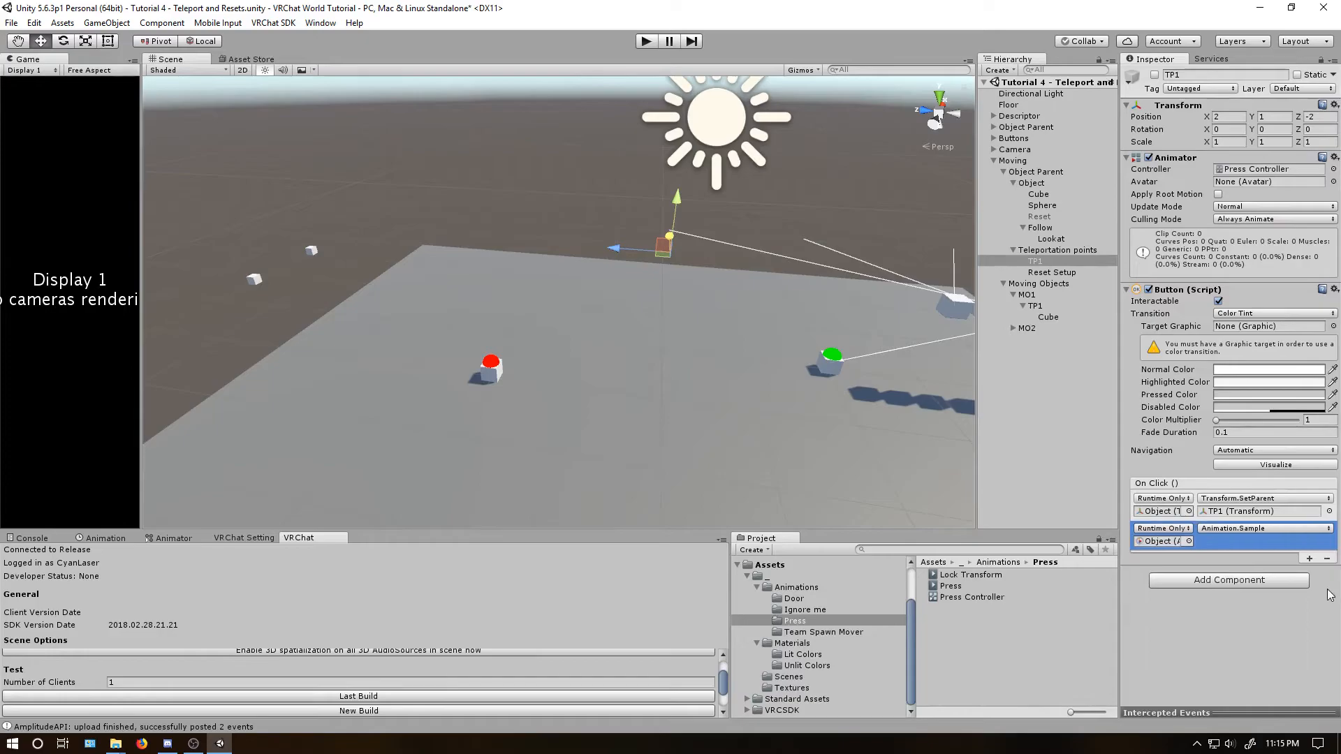
left_click(1327, 558)
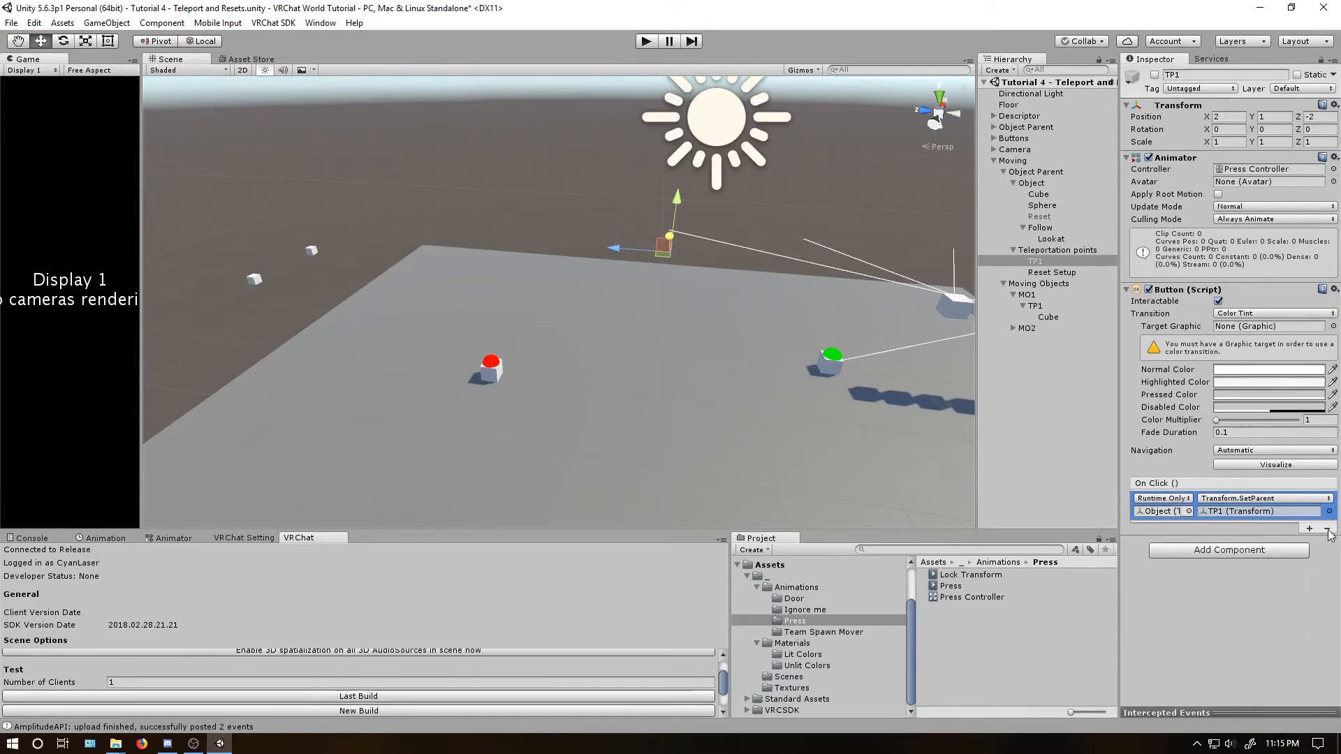
left_click(1327, 529)
Add seven empty On Click entries to TP1's Button component.
left_click(1309, 530)
left_click(1308, 529)
left_click(1308, 558)
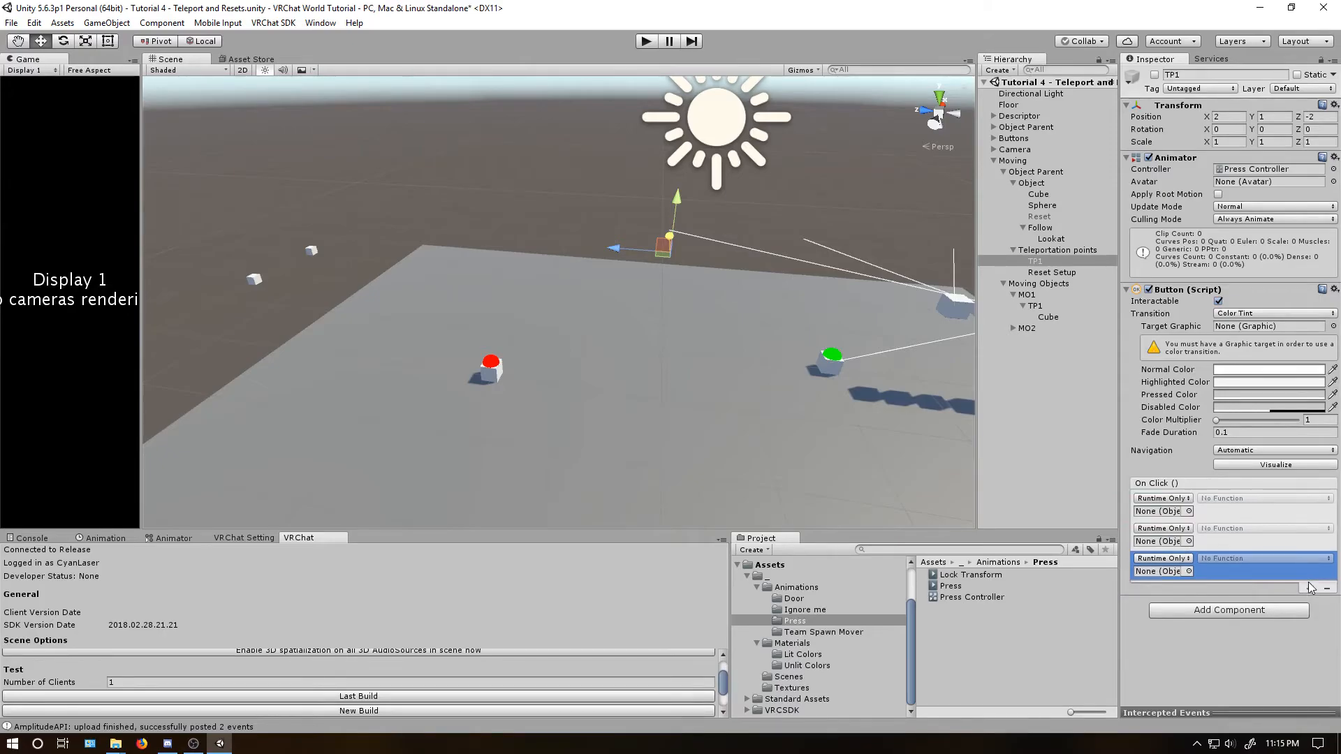
left_click(1310, 589)
left_click(1310, 618)
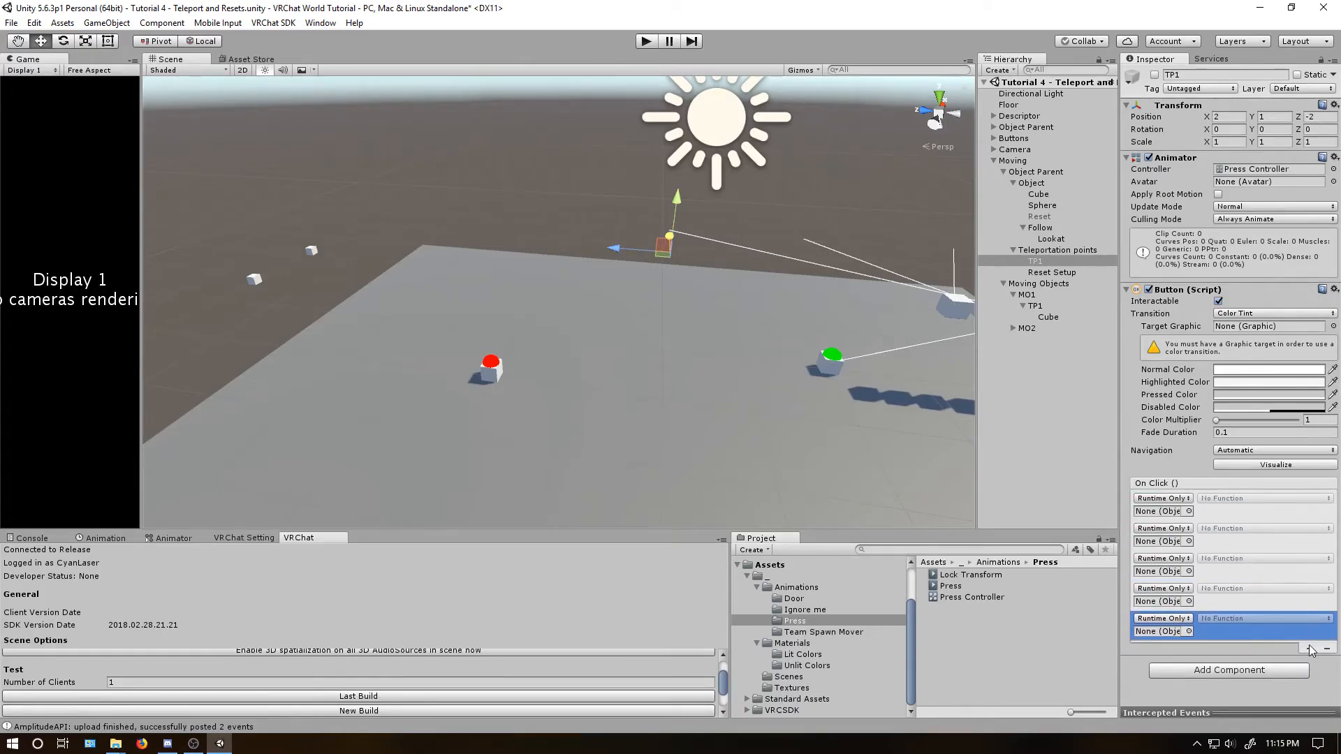
left_click(1310, 649)
left_click(1300, 680)
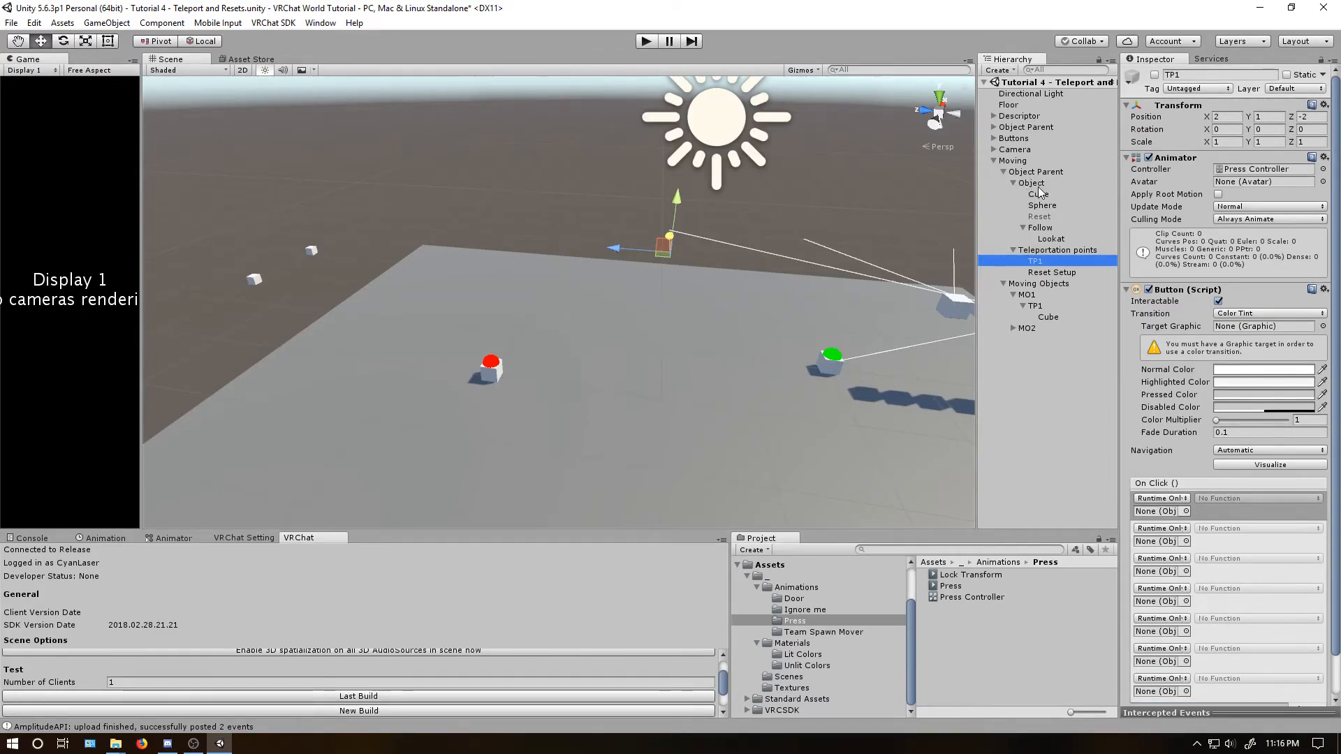
Assign Follow to TP1's first two On Click entries and set the first entry's function to Transform.SetParent.
left_click_drag(1035, 261, 1148, 515)
left_click_drag(1043, 233, 1159, 542)
left_click(1217, 503)
mouse_move(1240, 549)
left_click(1151, 536)
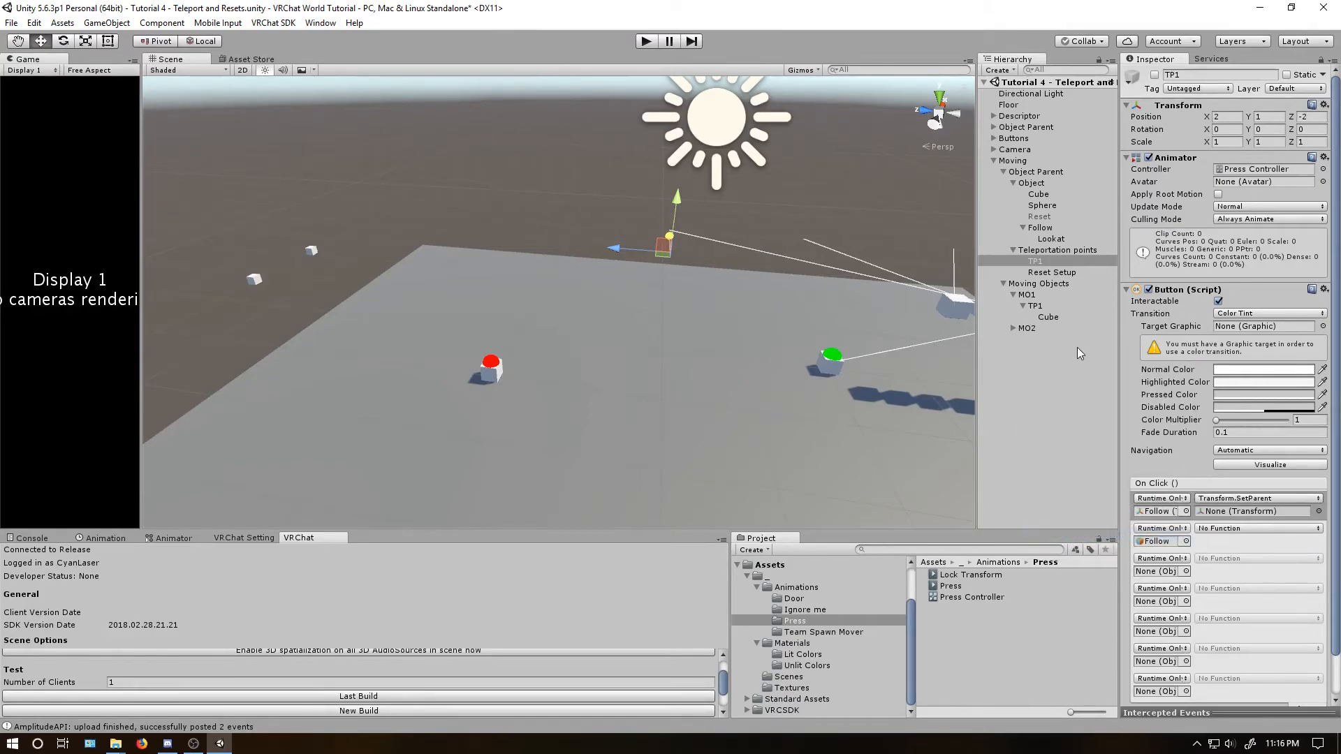
Set the first On Click entry's SetParent target to MO1's TP1 and the second entry's function to Animation.Sample.
left_click_drag(1036, 305, 1216, 520)
left_click(1223, 528)
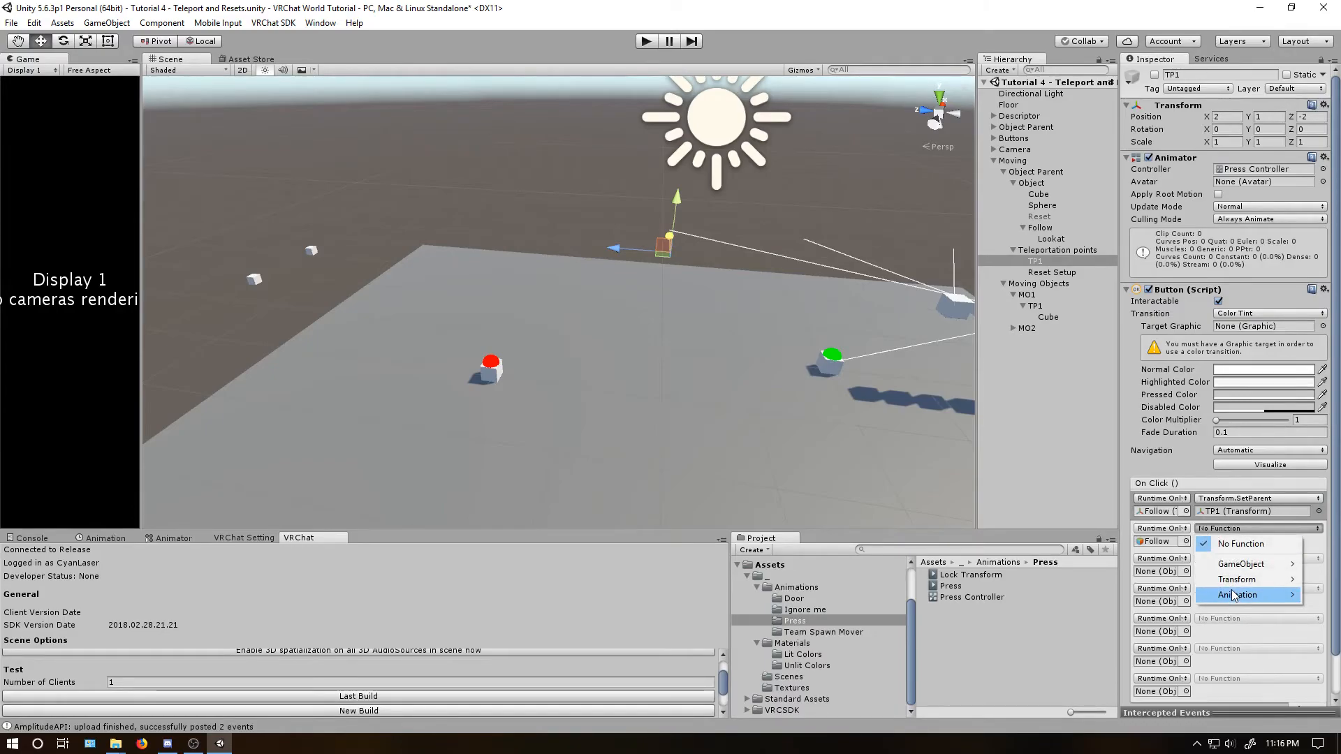
mouse_move(1232, 594)
left_click(1110, 519)
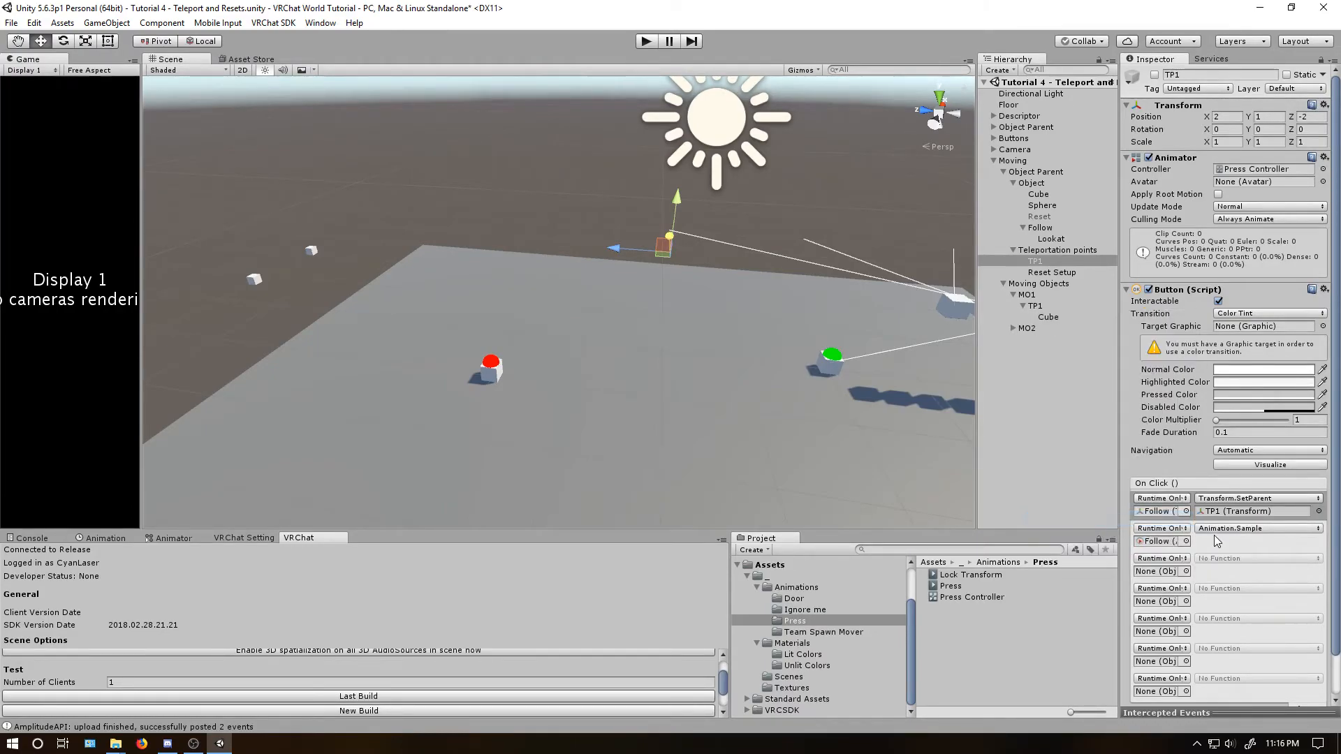
Assign the Object under Moving's Object Parent to TP1's third through sixth On Click entries.
left_click_drag(1030, 183, 1159, 571)
left_click_drag(1031, 183, 1158, 631)
left_click_drag(1026, 184, 1160, 662)
Set the third On Click entry to FollowTarget.enabled and the fourth to LookatTarget.enabled, both ticked.
left_click(1227, 560)
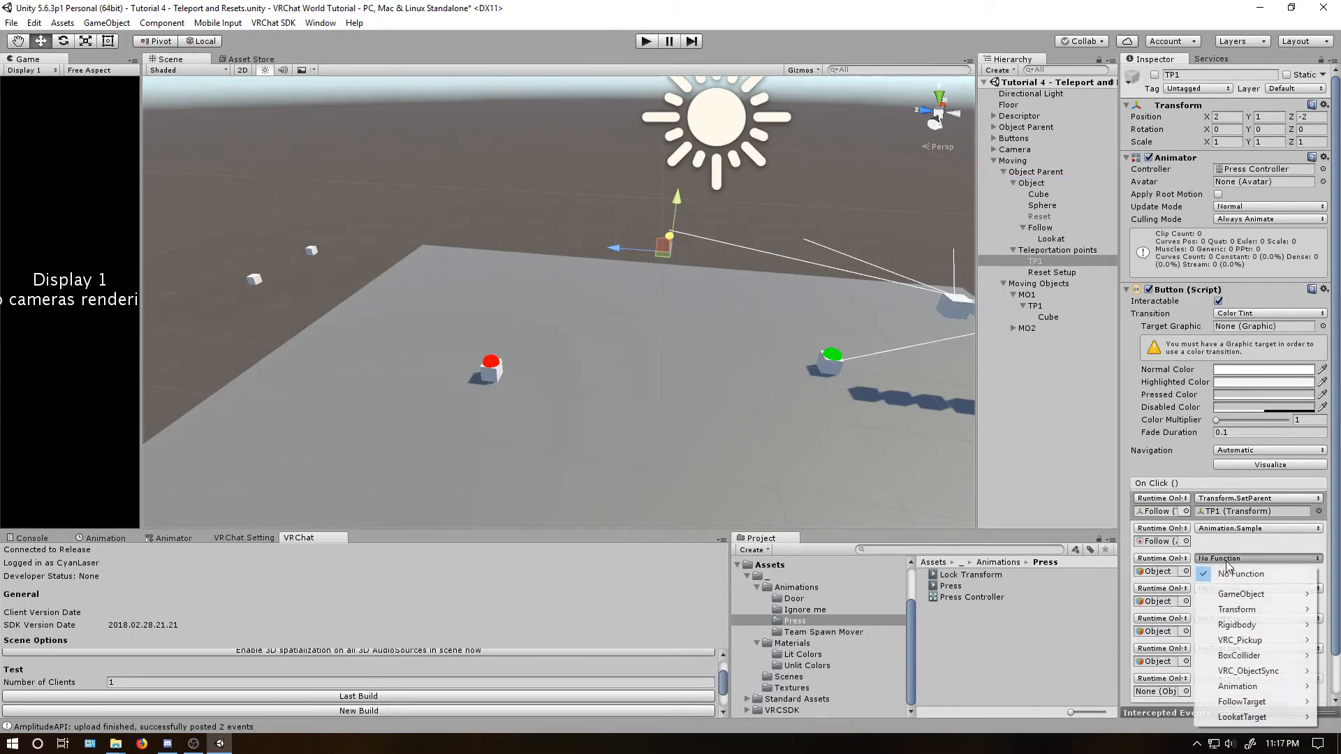
mouse_move(1227, 709)
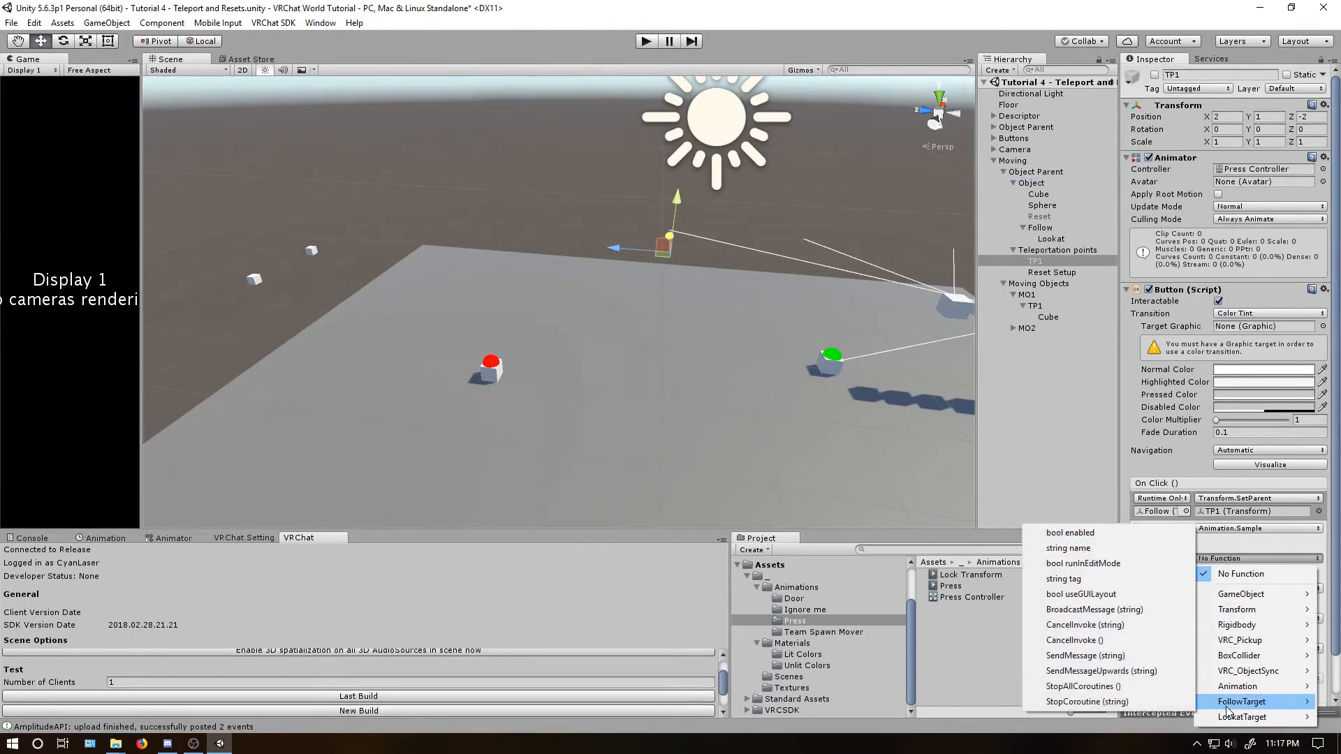
left_click(1089, 532)
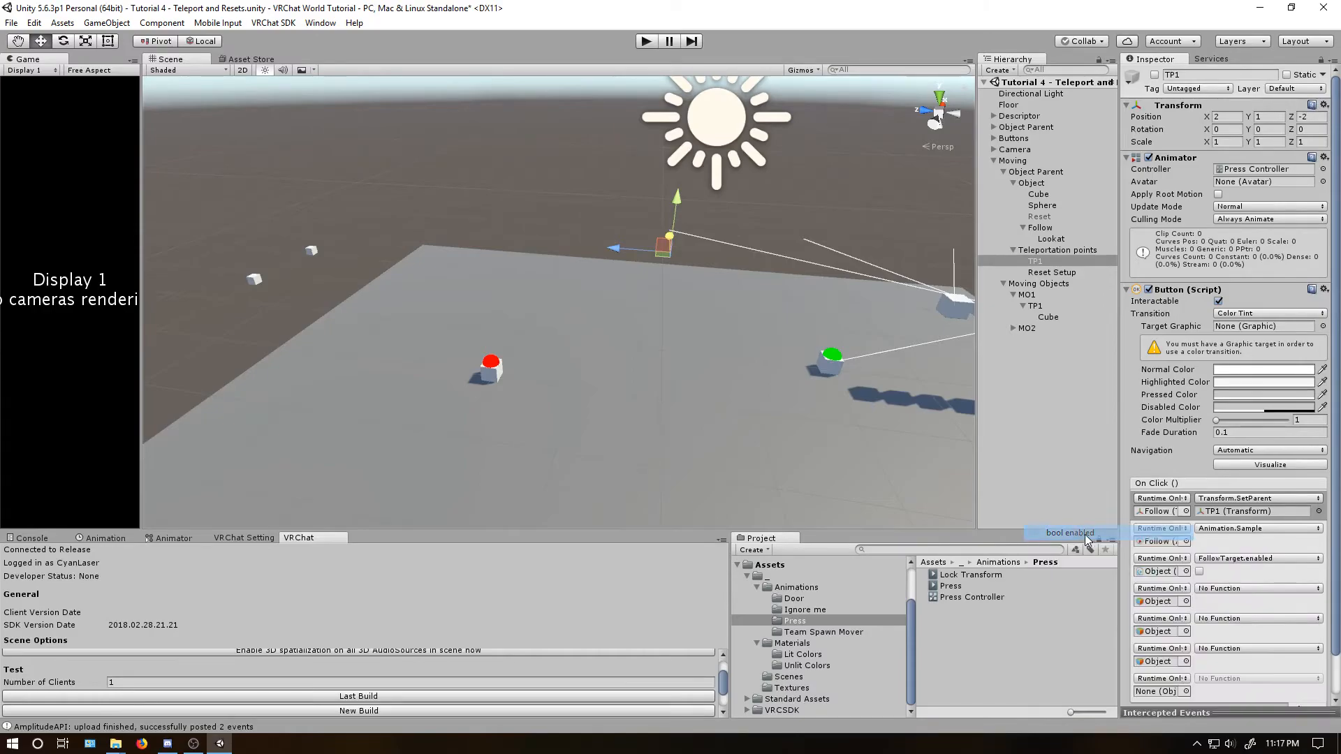
left_click(1212, 590)
mouse_move(1236, 584)
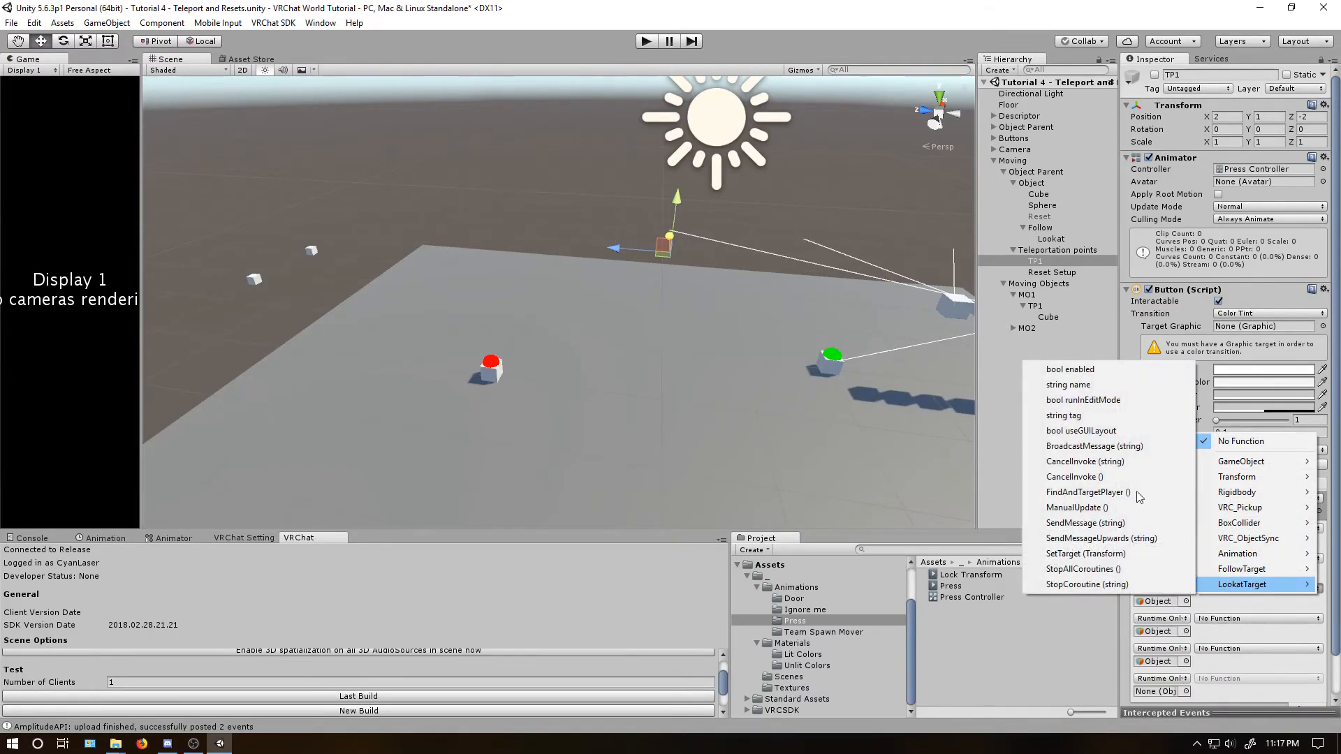
left_click(1070, 369)
left_click(1199, 601)
Set the fifth On Click entry to Rigidbody.useGravity unticked and the sixth to Rigidbody.isKinematic ticked.
left_click(1210, 620)
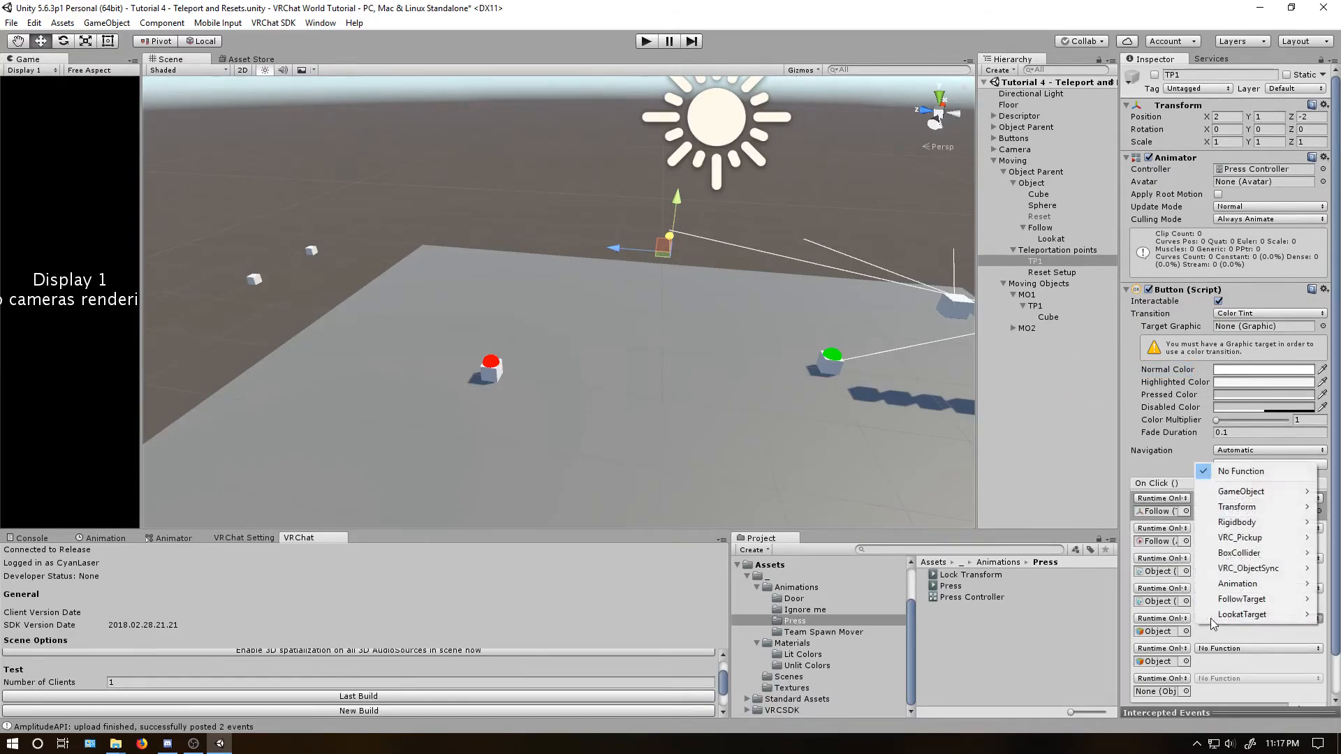
mouse_move(1225, 528)
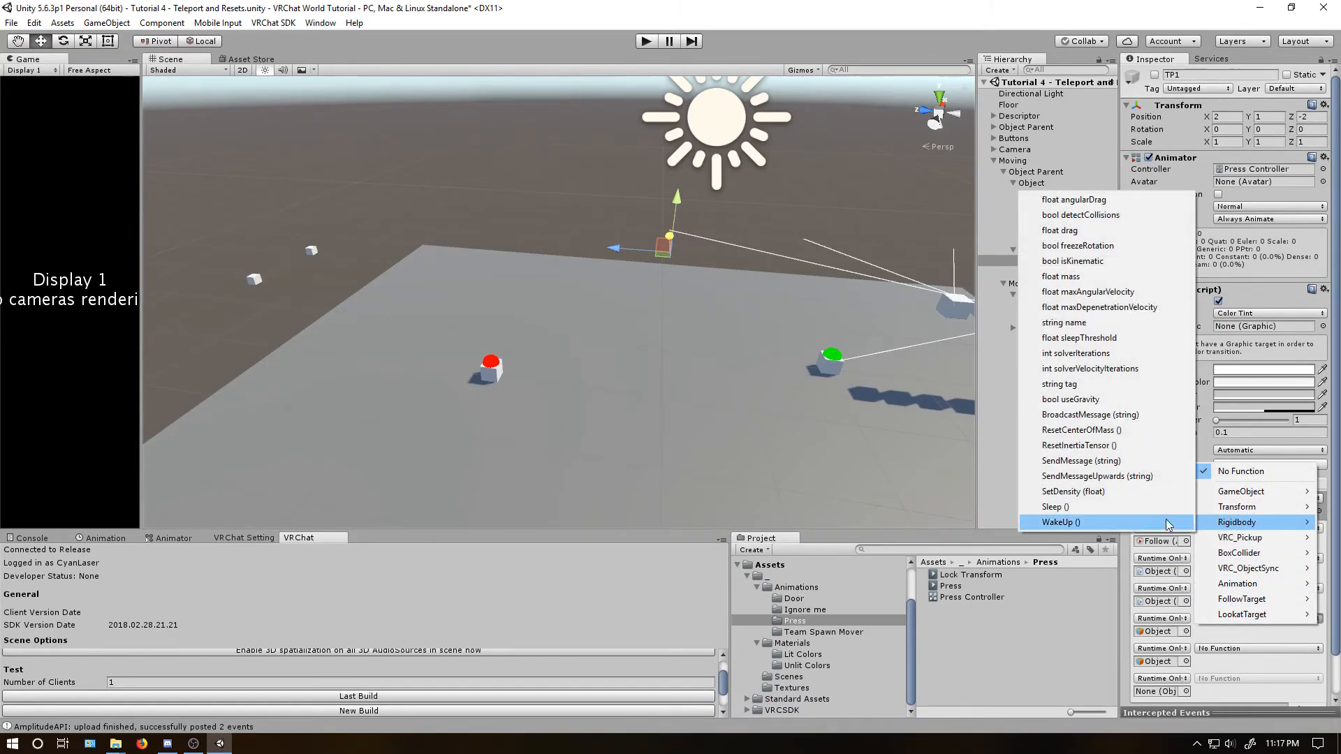
left_click(1087, 400)
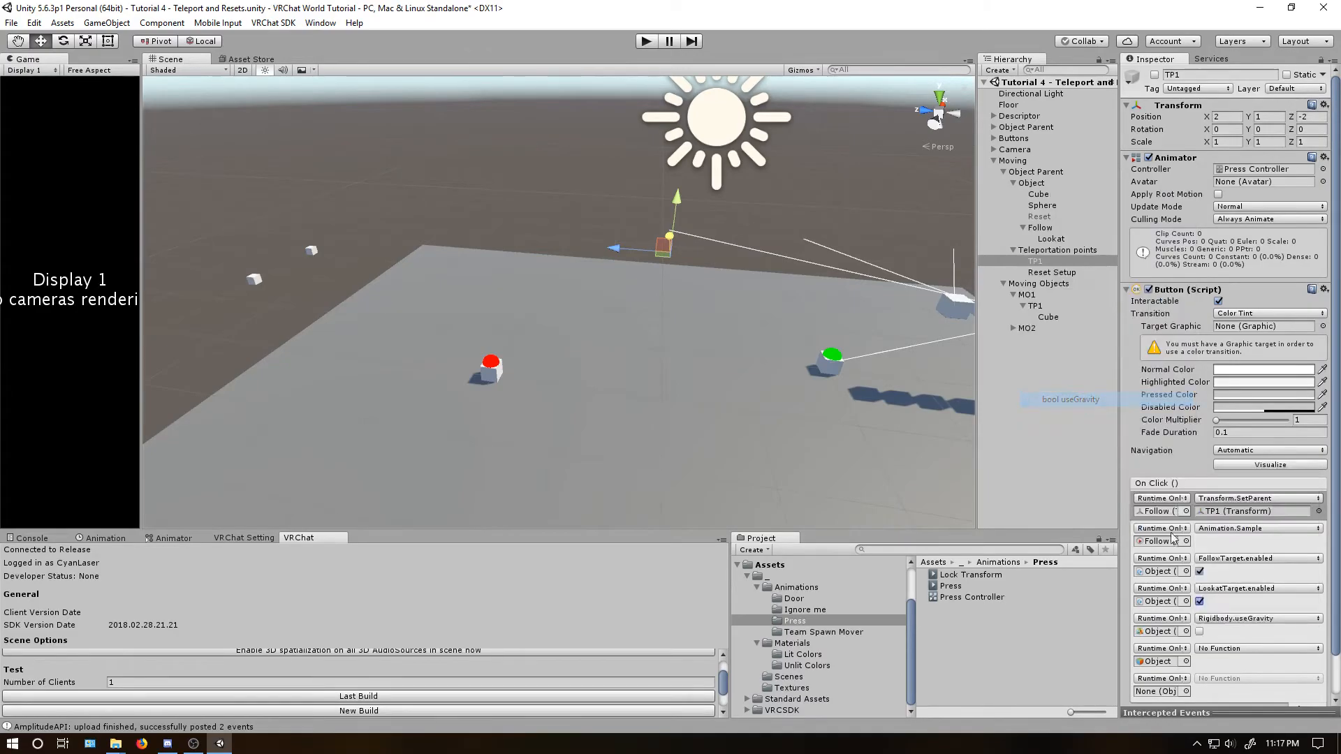
left_click(1203, 649)
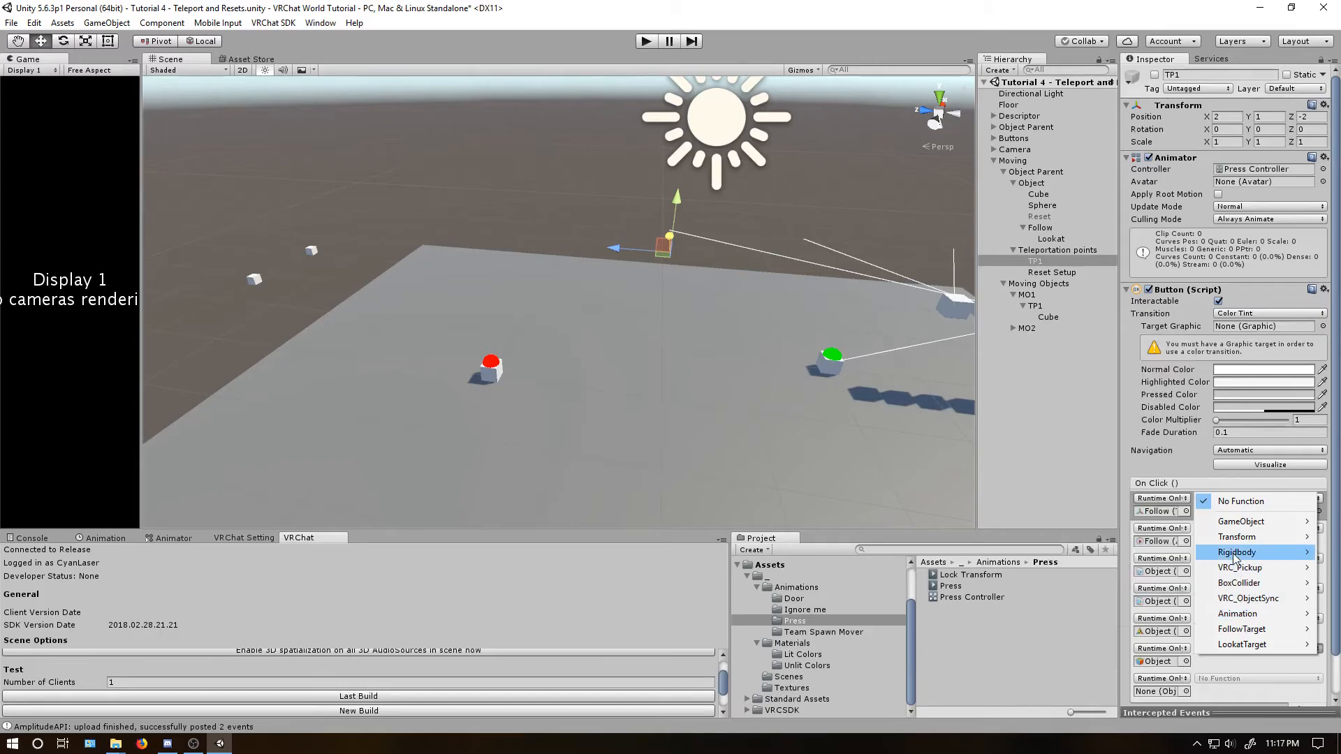
mouse_move(1235, 552)
left_click(1067, 293)
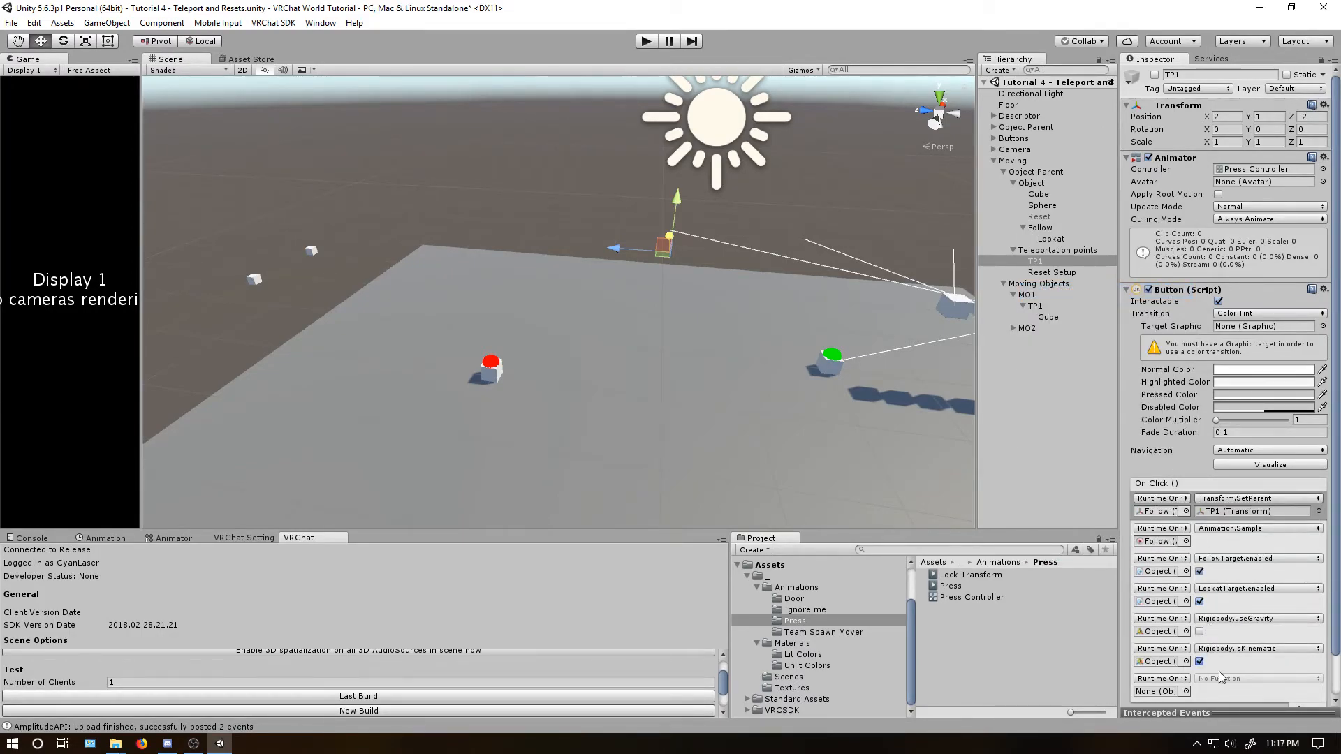
Assign TP1 from Teleportation points to the seventh On Click entry and set it to GameObject.SetActive, unticked.
left_click_drag(1043, 262, 1163, 690)
left_click(1257, 678)
mouse_move(1221, 630)
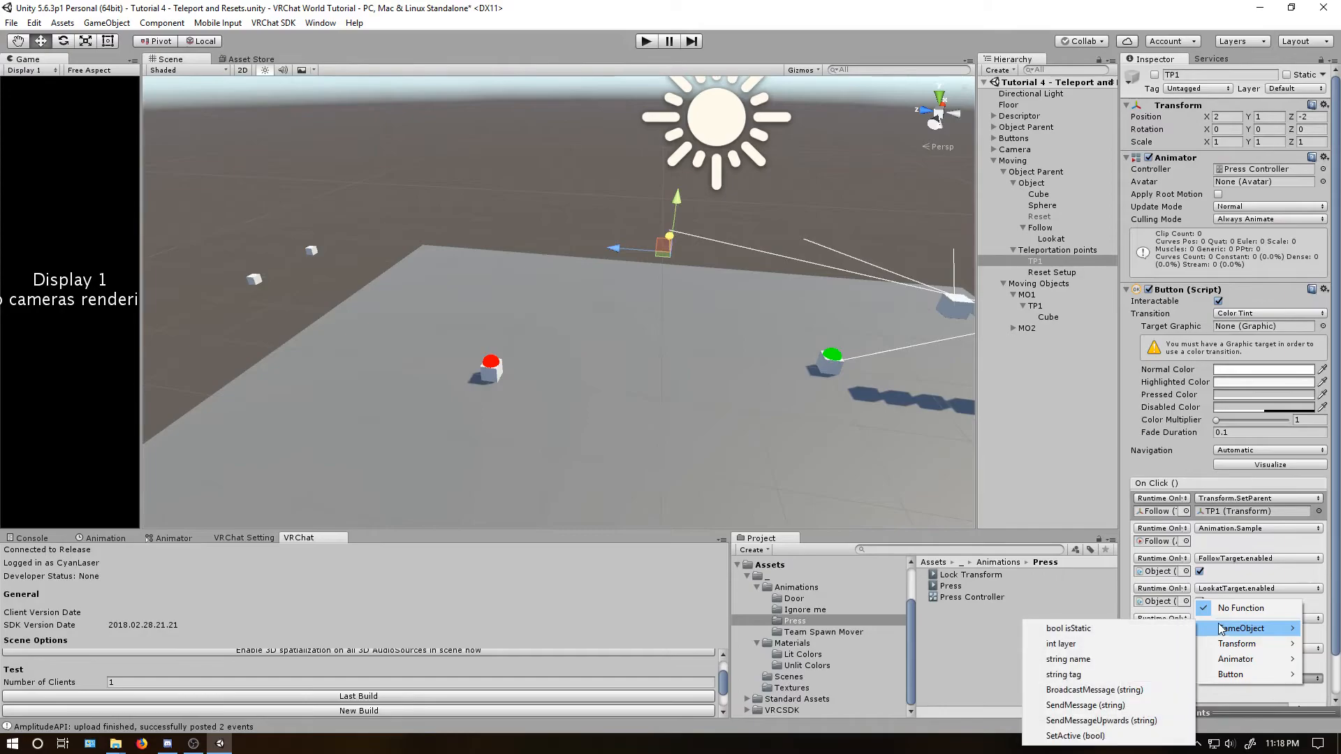
left_click(1145, 736)
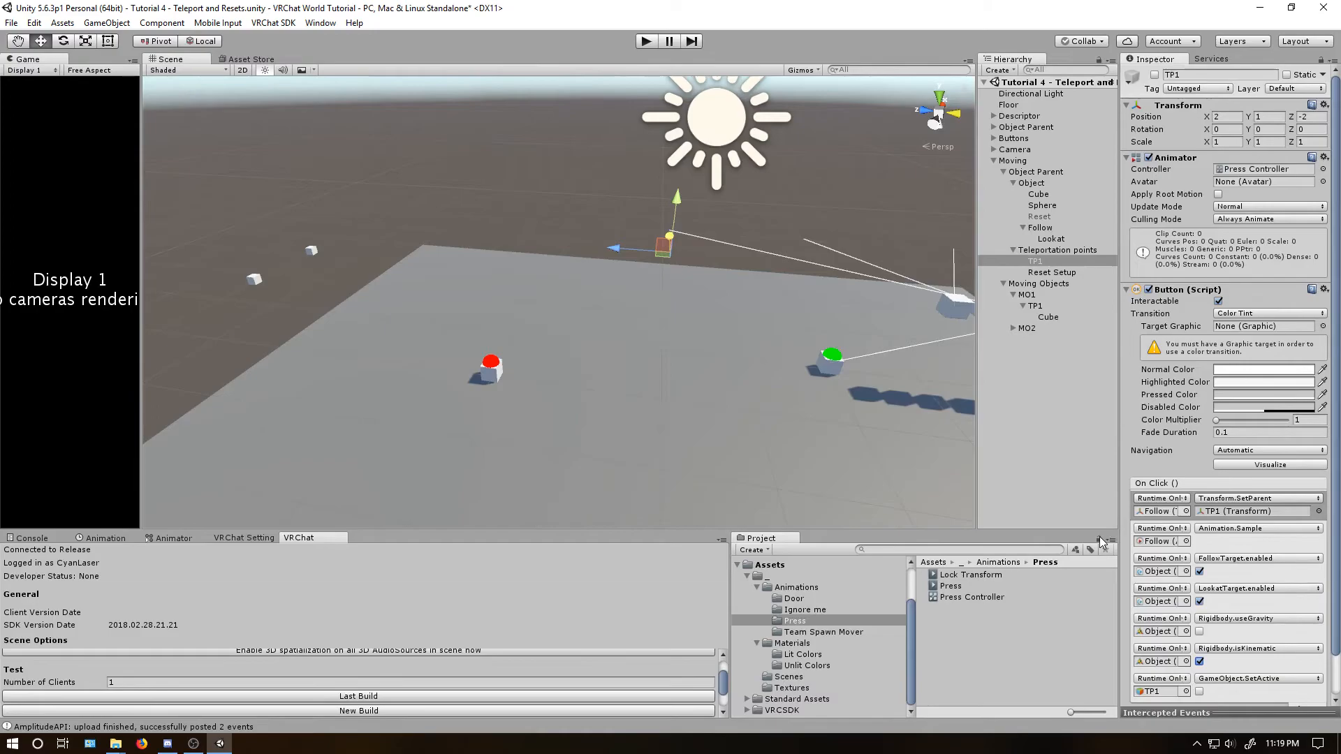
Duplicate TP1 under Teleportation points twice and rename the first copy TP2.
left_click(1048, 263)
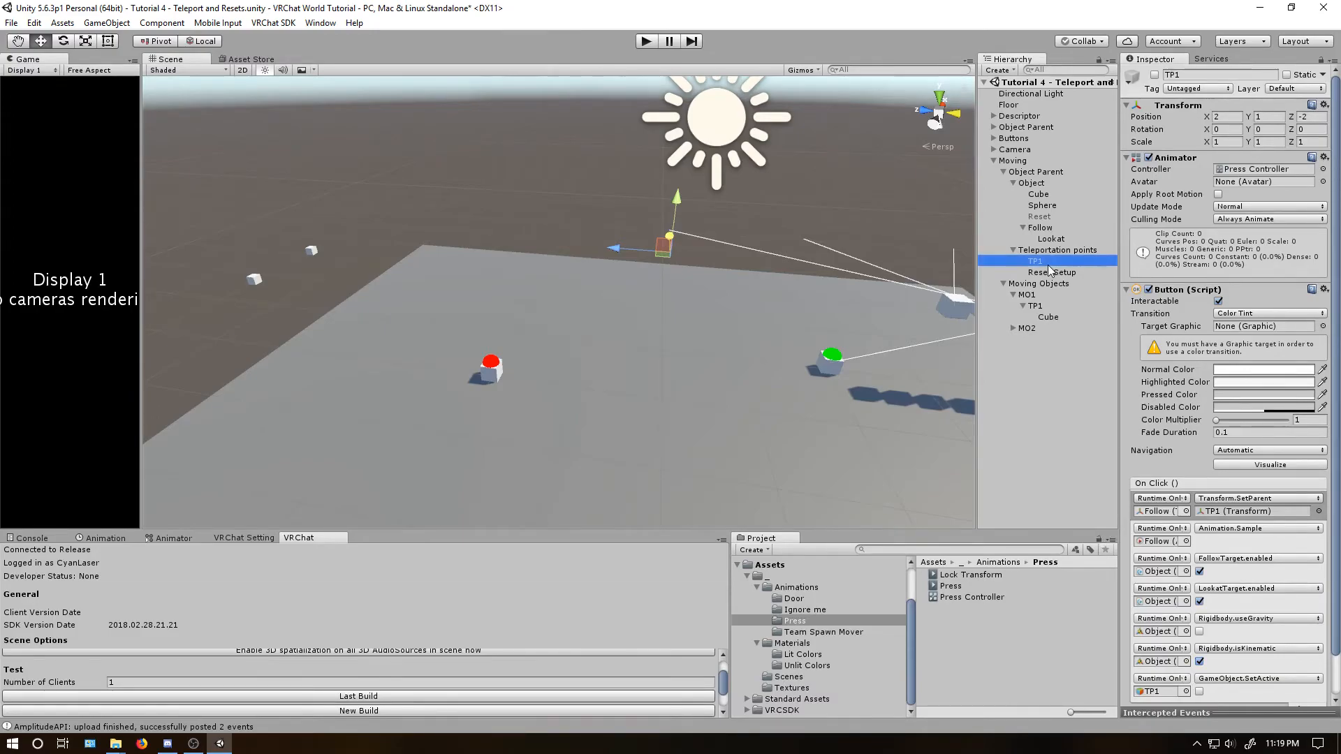
key("ctrl+d")
key("ctrl+d")
left_click(1040, 283)
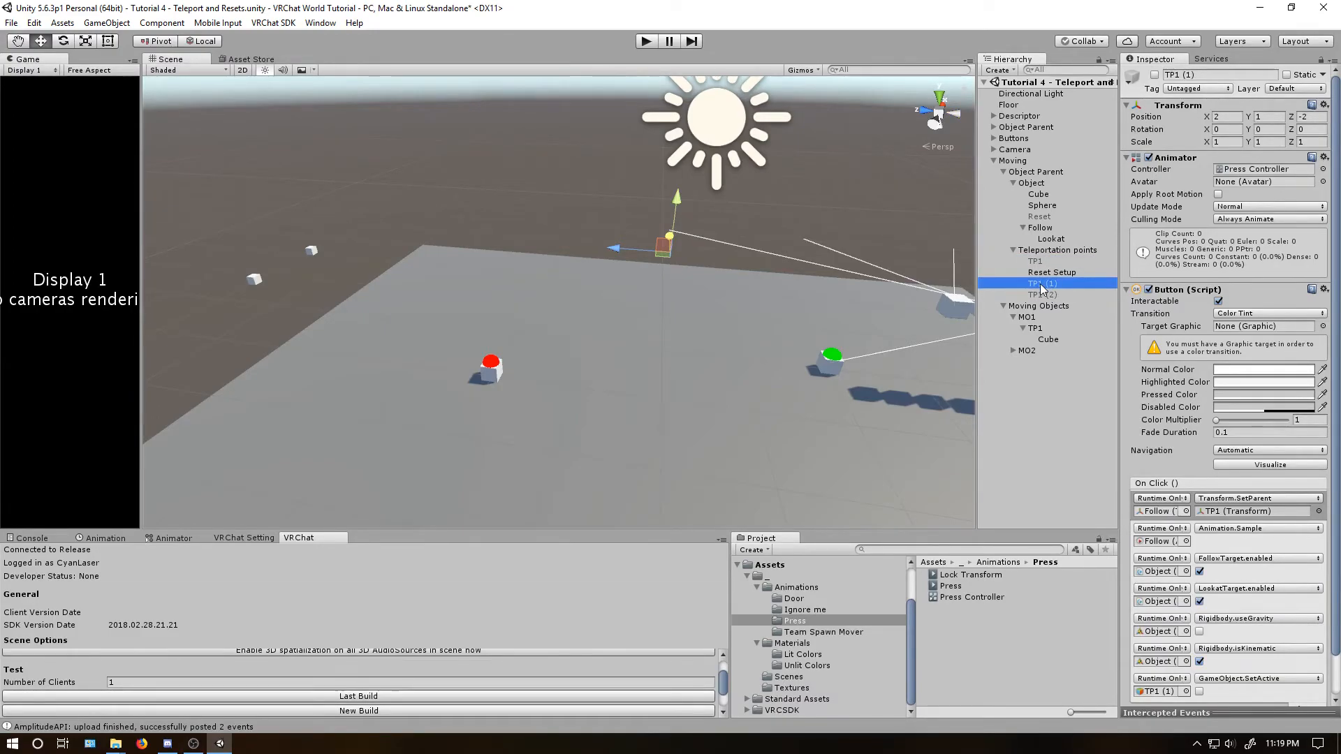
left_click(1040, 283)
type("TP2")
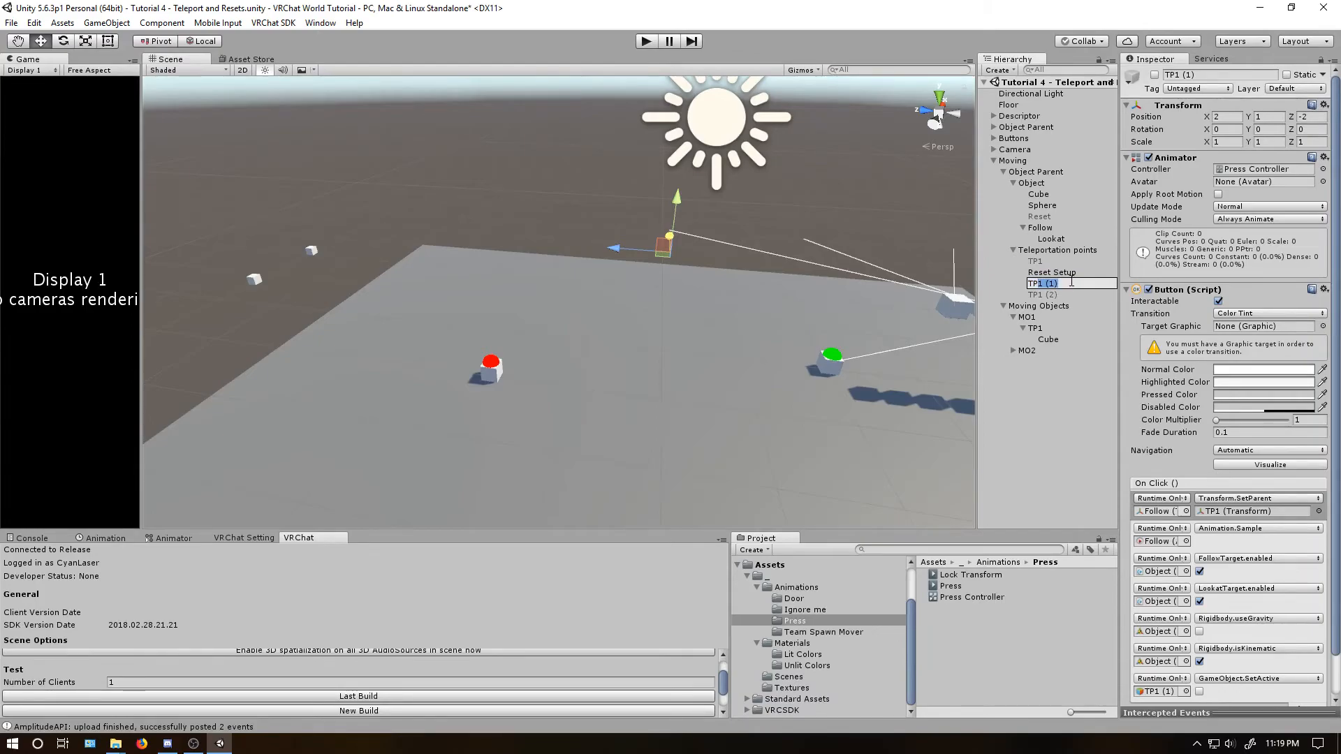
Rename the second copy of TP1 under Teleportation points as Follow Reset.
left_click(1040, 296)
left_click(1061, 294)
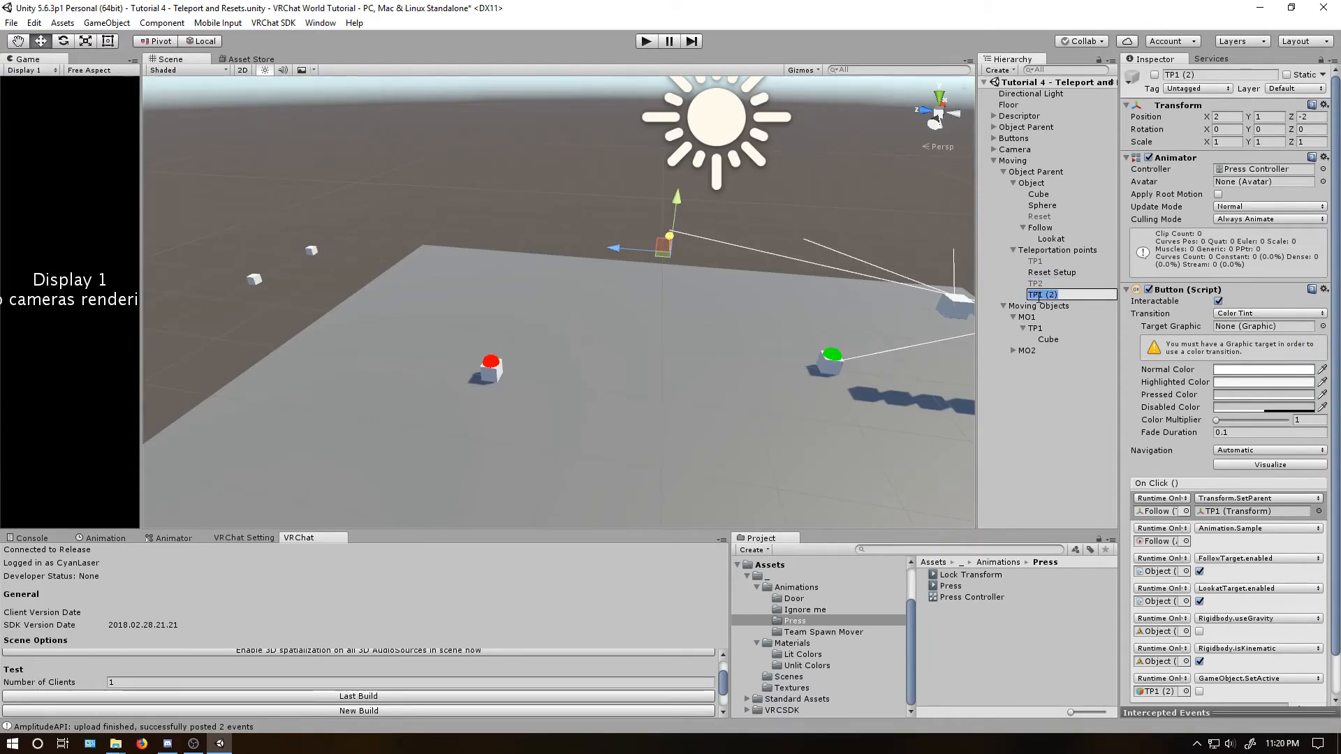
type("Follow Reset]")
key("Return")
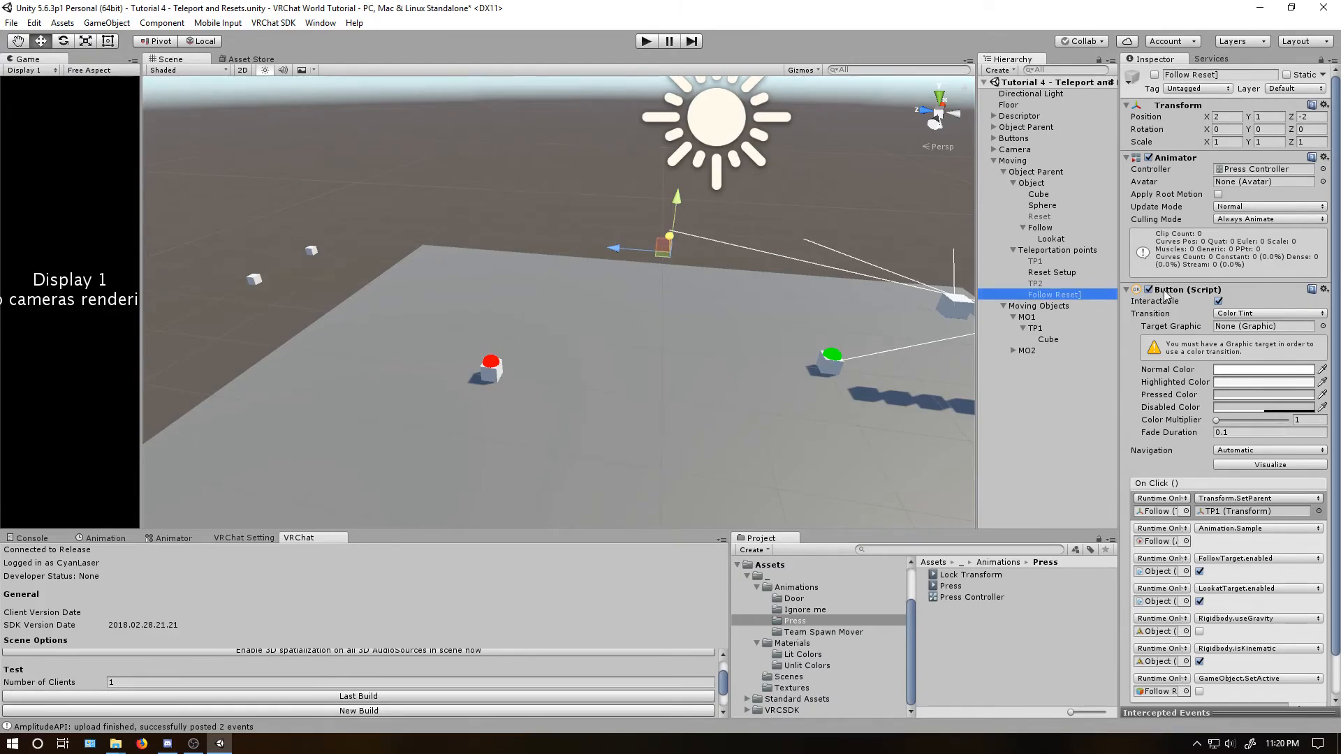
left_click(1093, 298)
left_click(1093, 298)
key("BackSpace")
key("Return")
Set the SetParent target of TP2's first On Click entry to MO2's child teleport point, and rename that child TP2.
left_click(1044, 283)
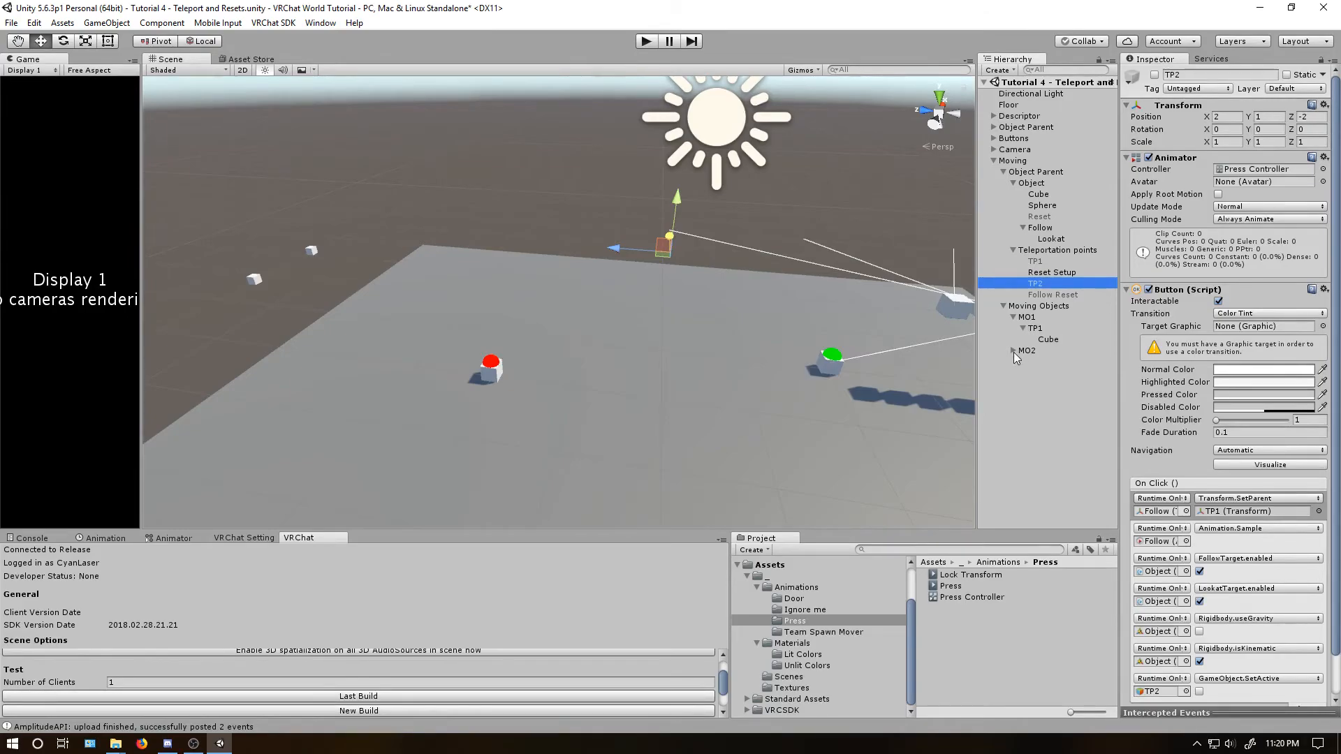
left_click_drag(1035, 362, 1236, 513)
left_click(1046, 362)
left_click(1051, 361)
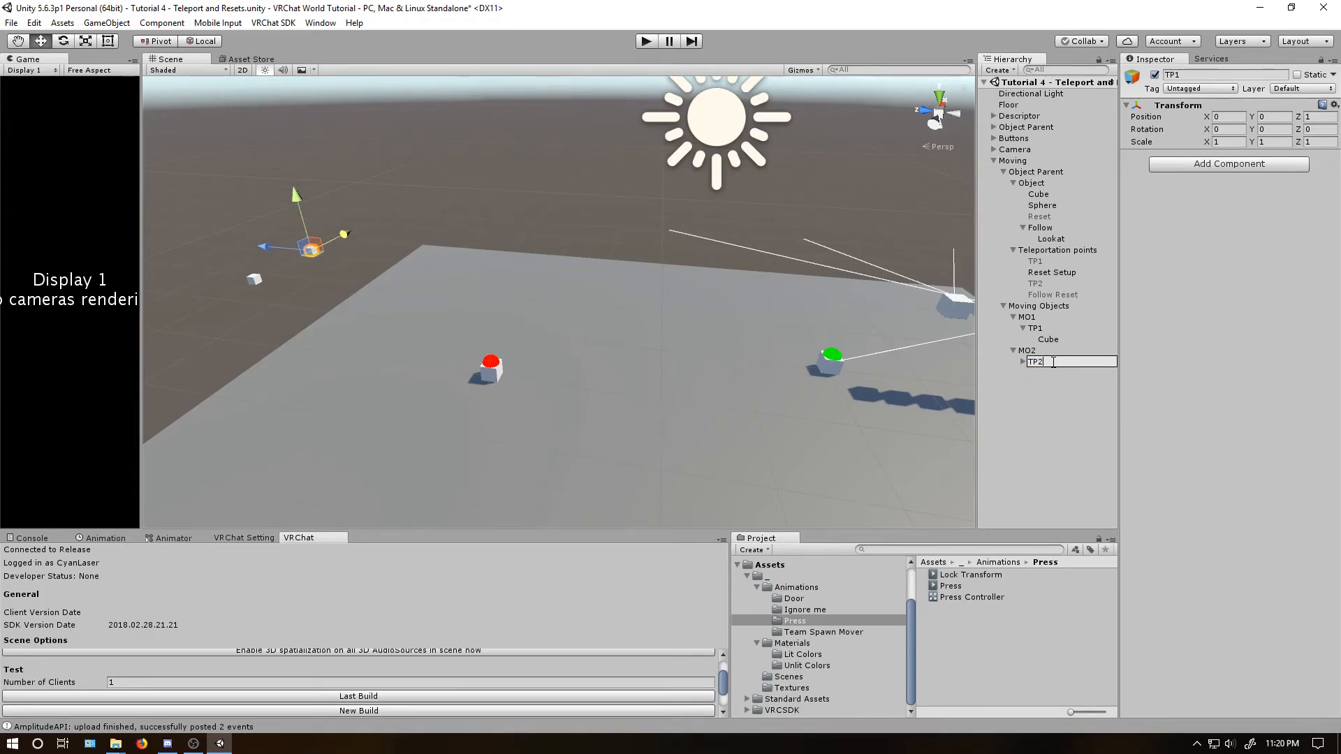
type("TP2")
key("Return")
On Follow Reset, set the SetParent target to Object and untick the FollowTarget.enabled, LookatTarget.enabled and Rigidbody.isKinematic values.
left_click(1061, 296)
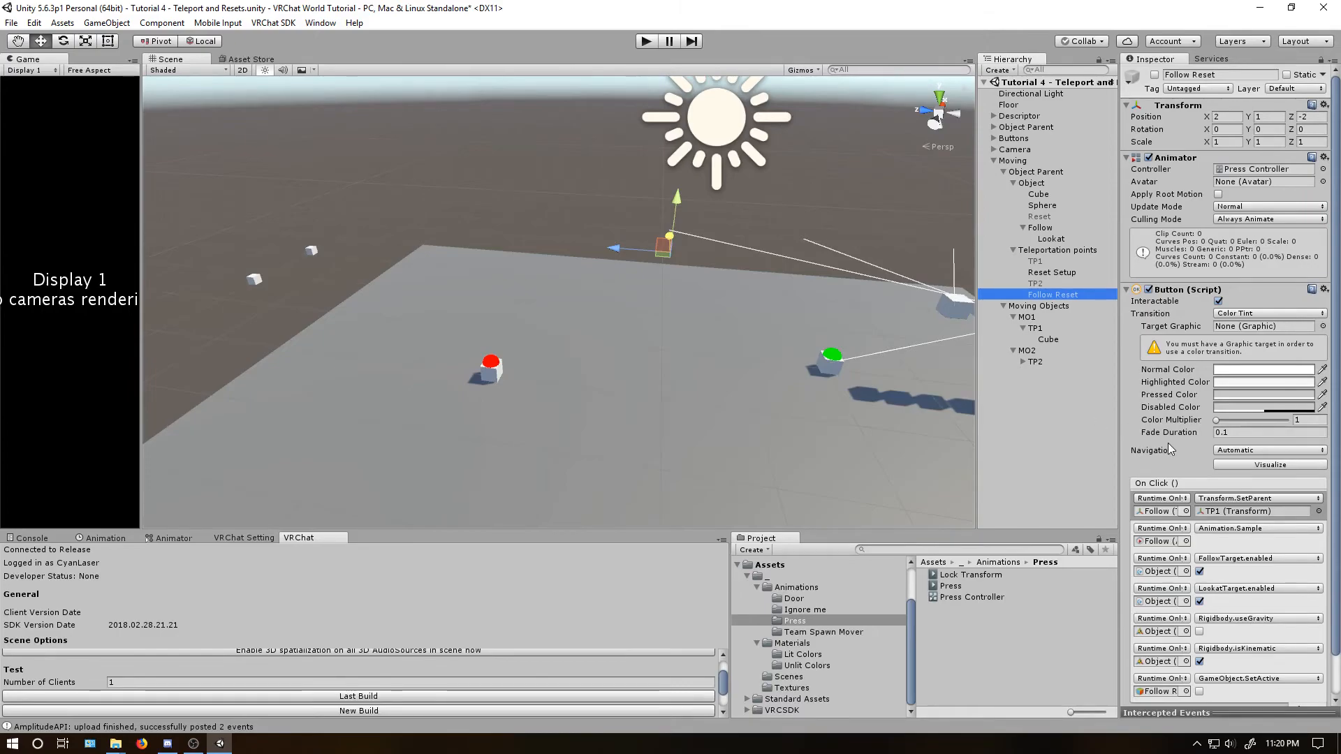
scroll(1173, 447, "down", 3)
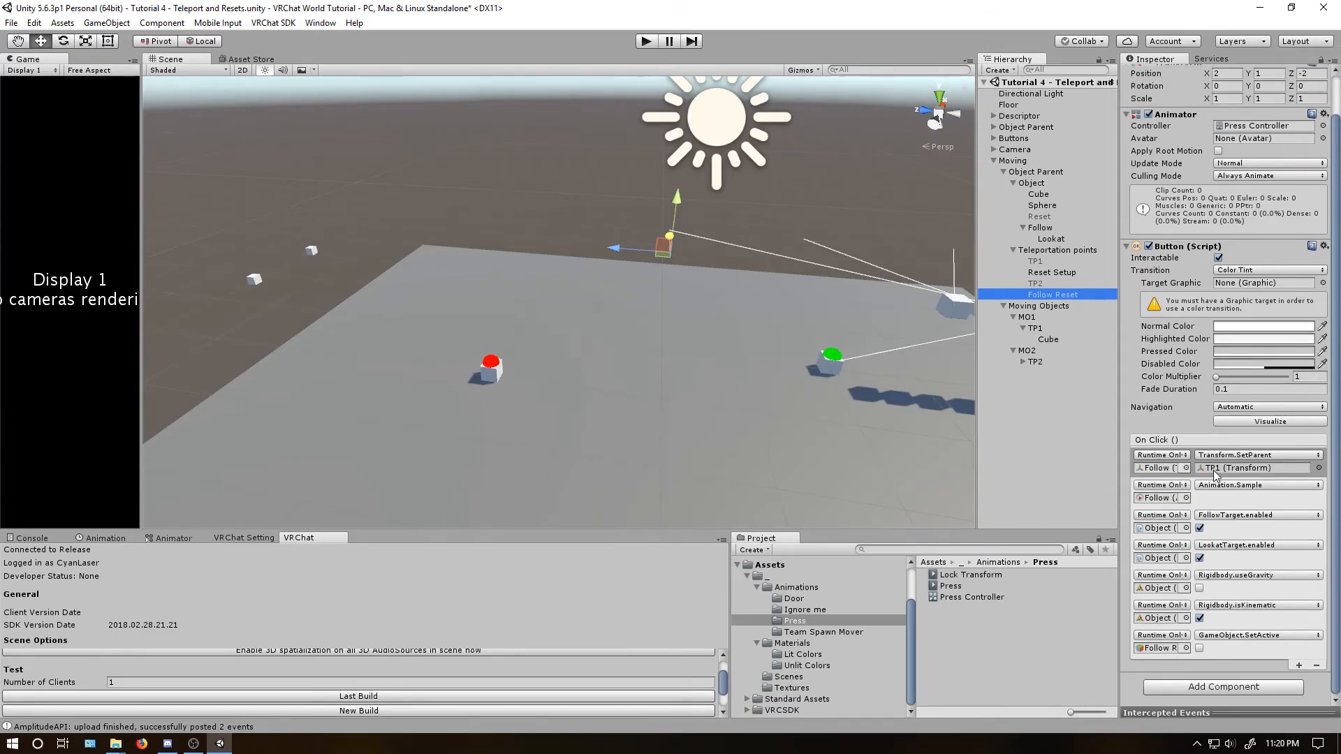
left_click_drag(1026, 187, 1223, 470)
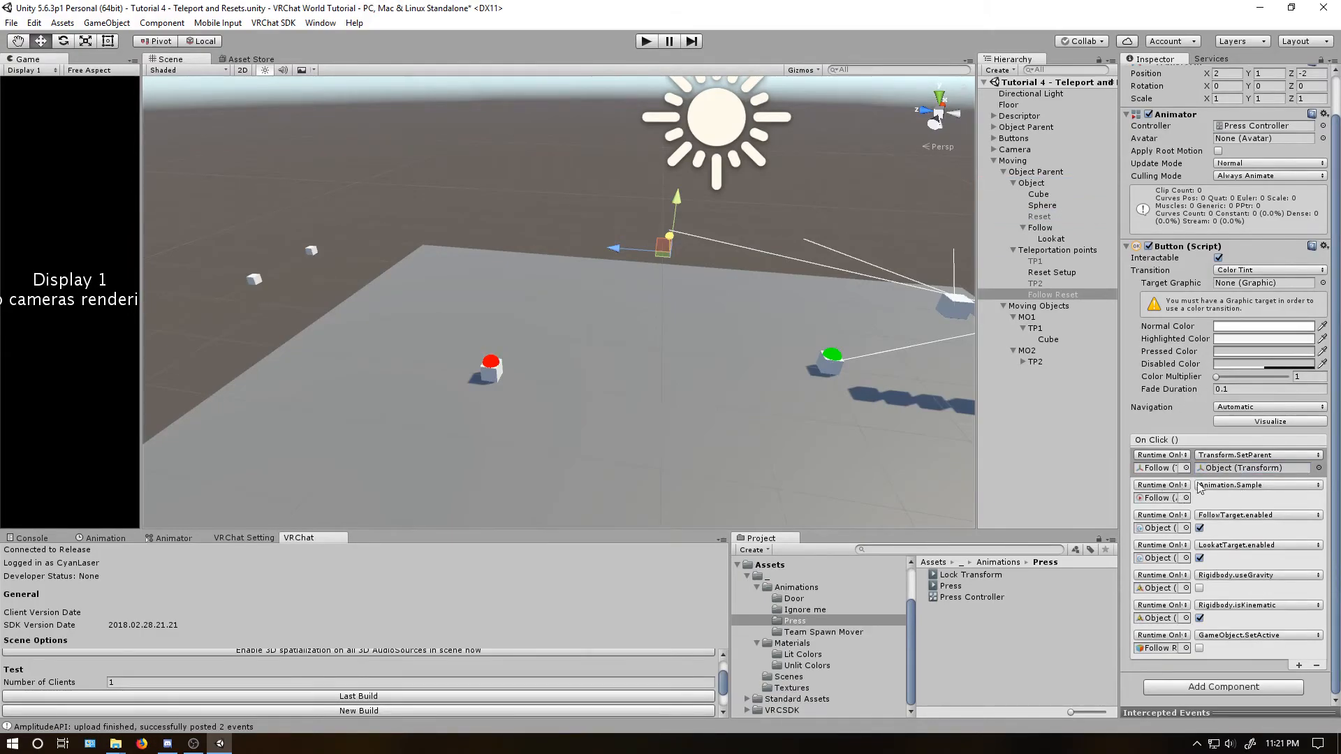
left_click(1199, 529)
left_click(1200, 558)
left_click(1199, 619)
Add a VRC_Trigger component with an OnDrop trigger to the Object under Moving.
left_click(1039, 184)
scroll(1204, 419, "down", 4)
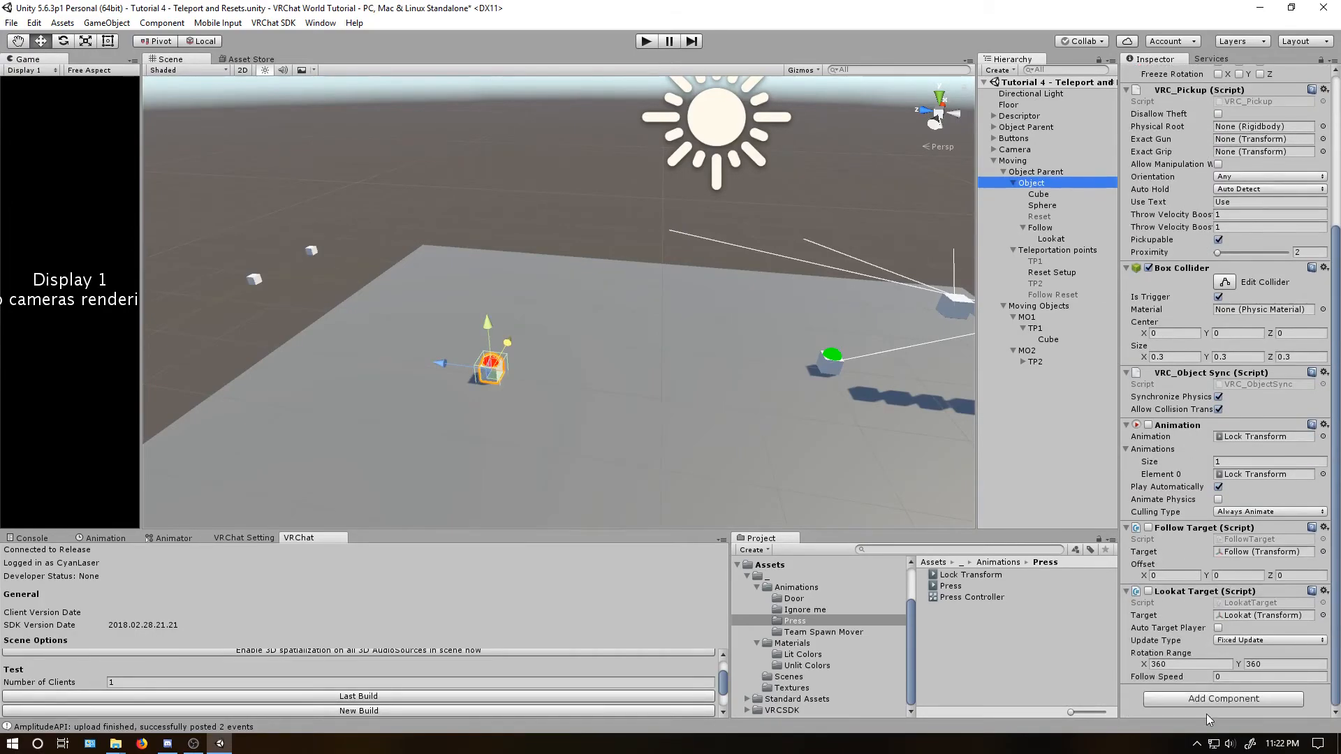
left_click(1204, 698)
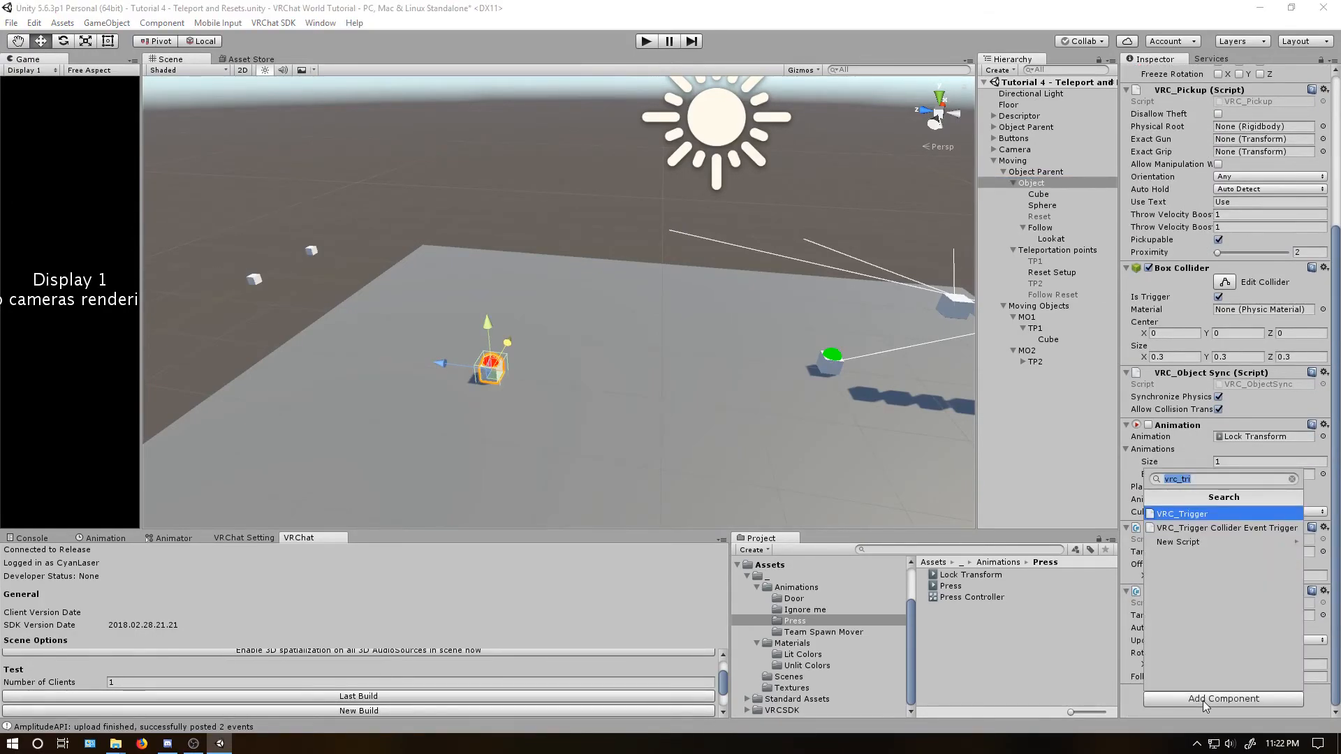
key("Return")
scroll(1204, 707, "down", 2)
left_click(1204, 677)
left_click(1189, 564)
left_click(1302, 677)
scroll(1281, 656, "down", 4)
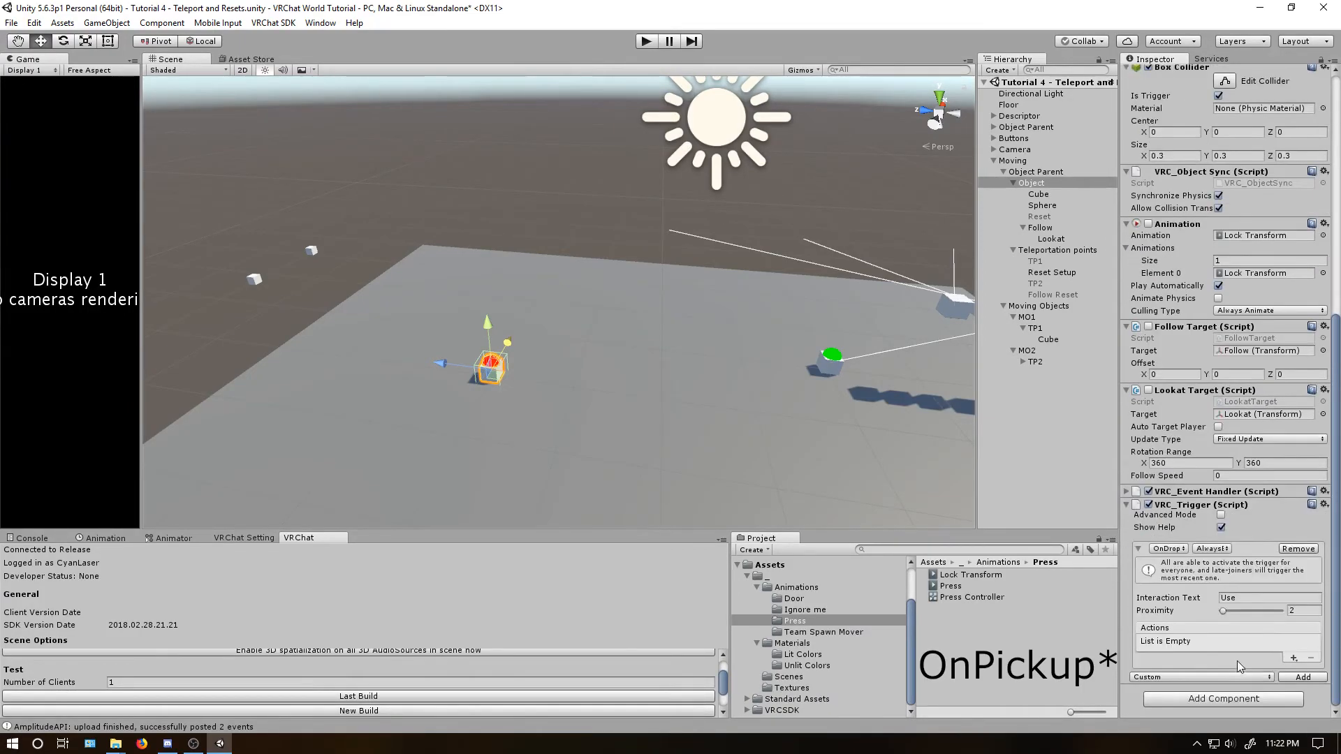
Add a SetGameObjectActive action to the OnDrop trigger with Follow Reset as its receiver, and change its operation.
left_click(1294, 660)
mouse_move(1260, 663)
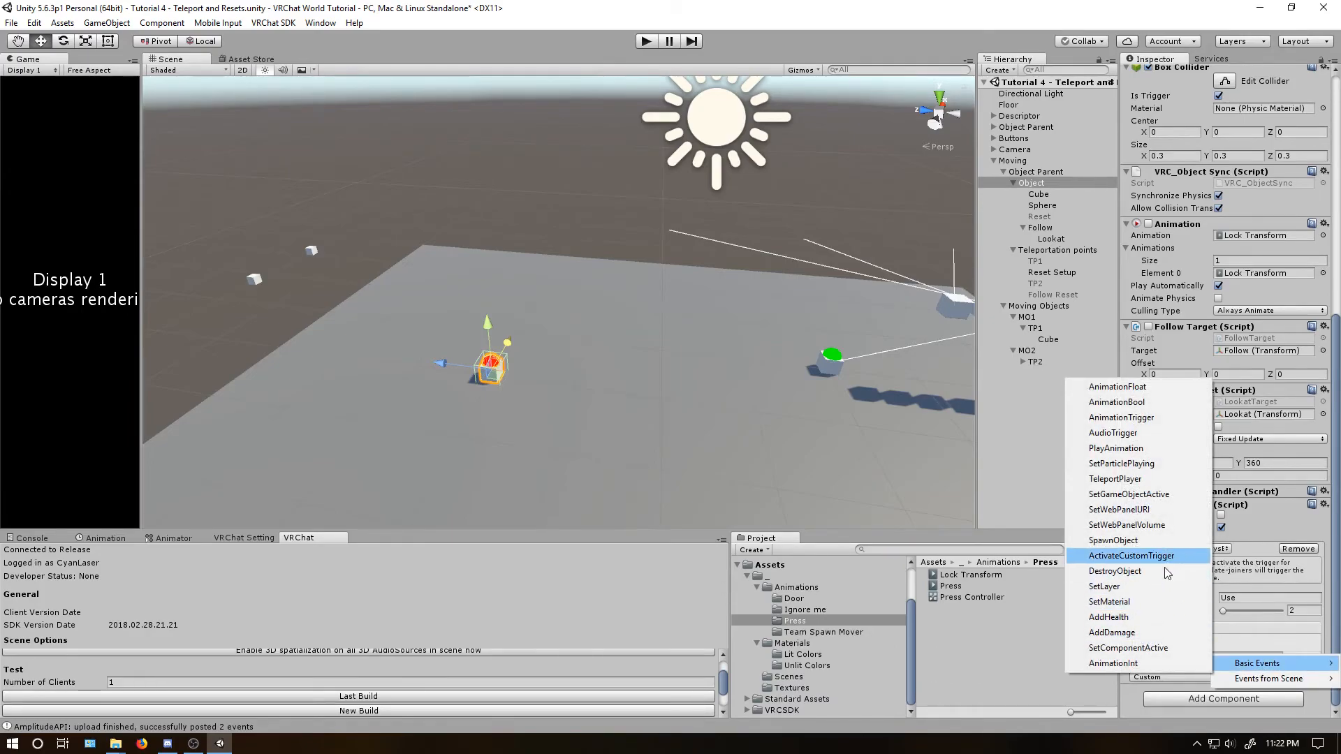
left_click(1159, 494)
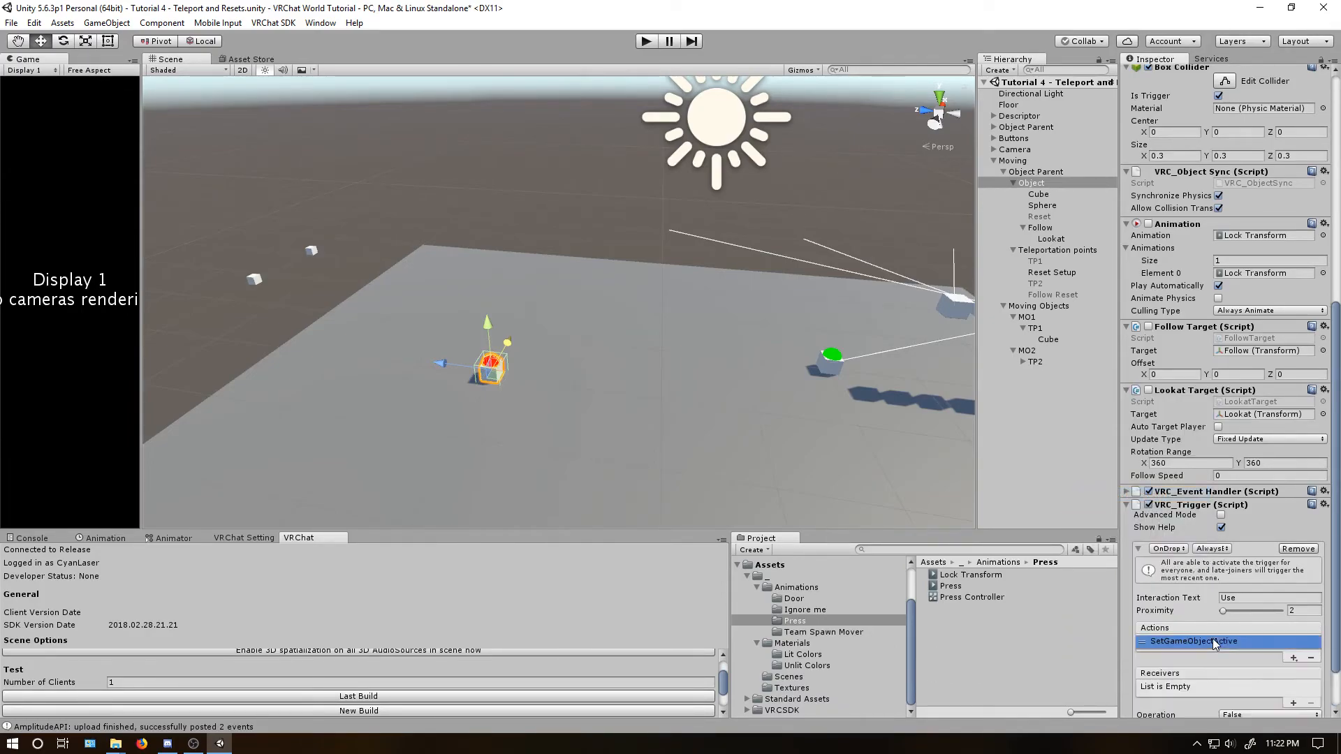
left_click(1292, 704)
left_click_drag(1059, 293, 1192, 694)
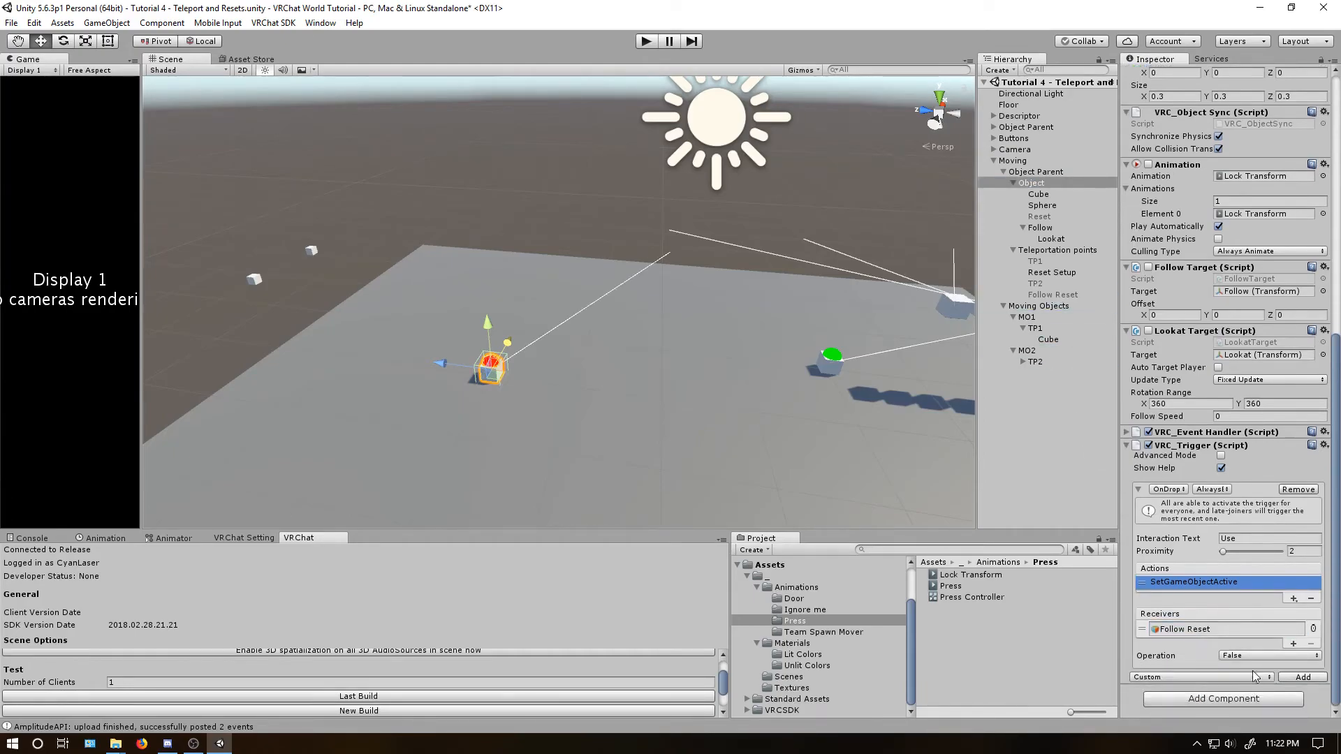
left_click(1247, 656)
left_click(1226, 665)
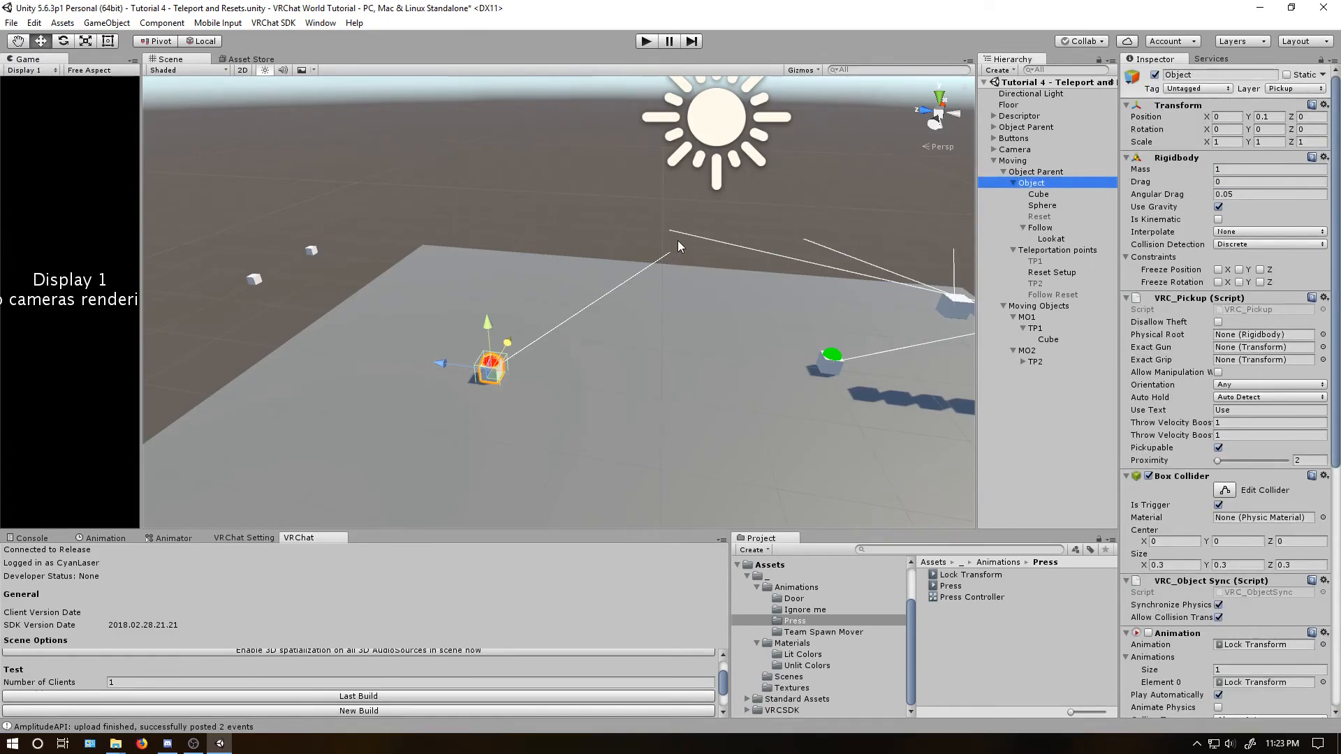
Reset the Transform of TP1, TP2 and Follow Reset under Teleportation points together.
left_click(1034, 261)
left_click(1035, 283, "ctrl")
left_click(1052, 295, "ctrl")
right_click(1202, 107)
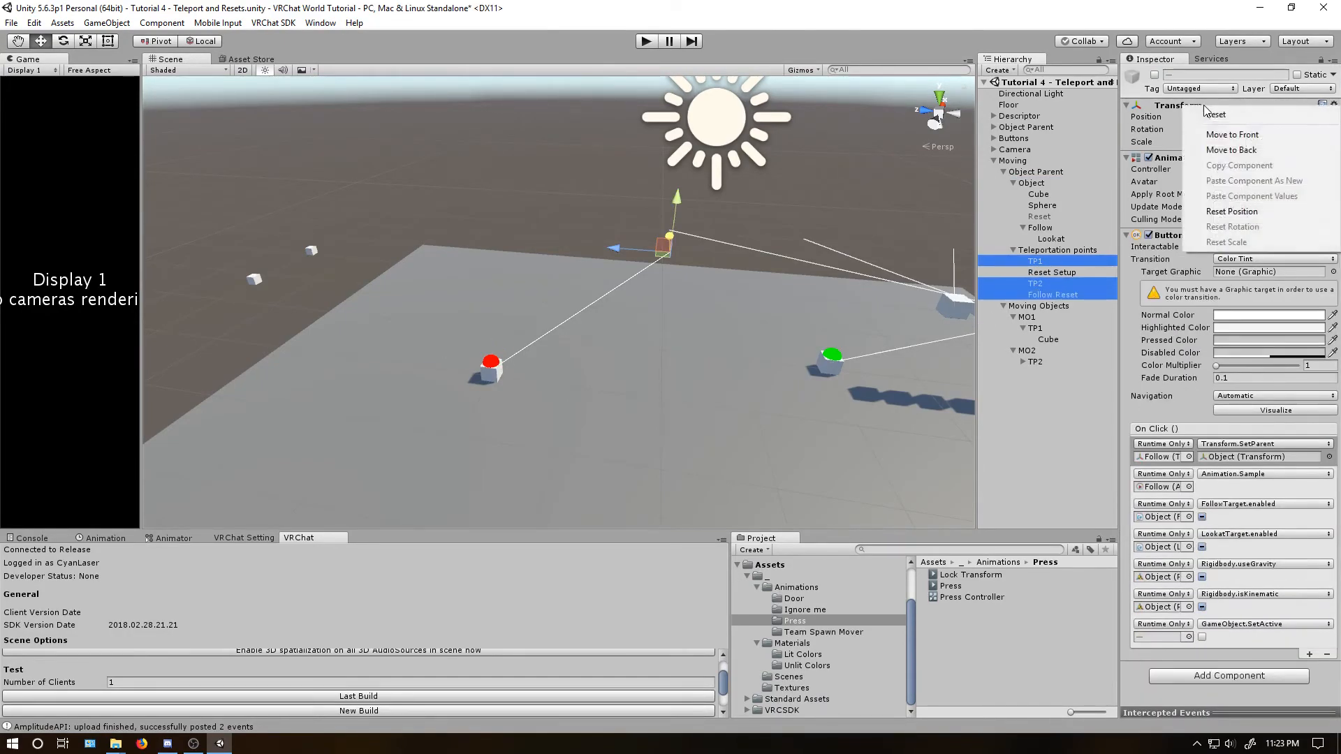
left_click(1207, 113)
left_click(1043, 426)
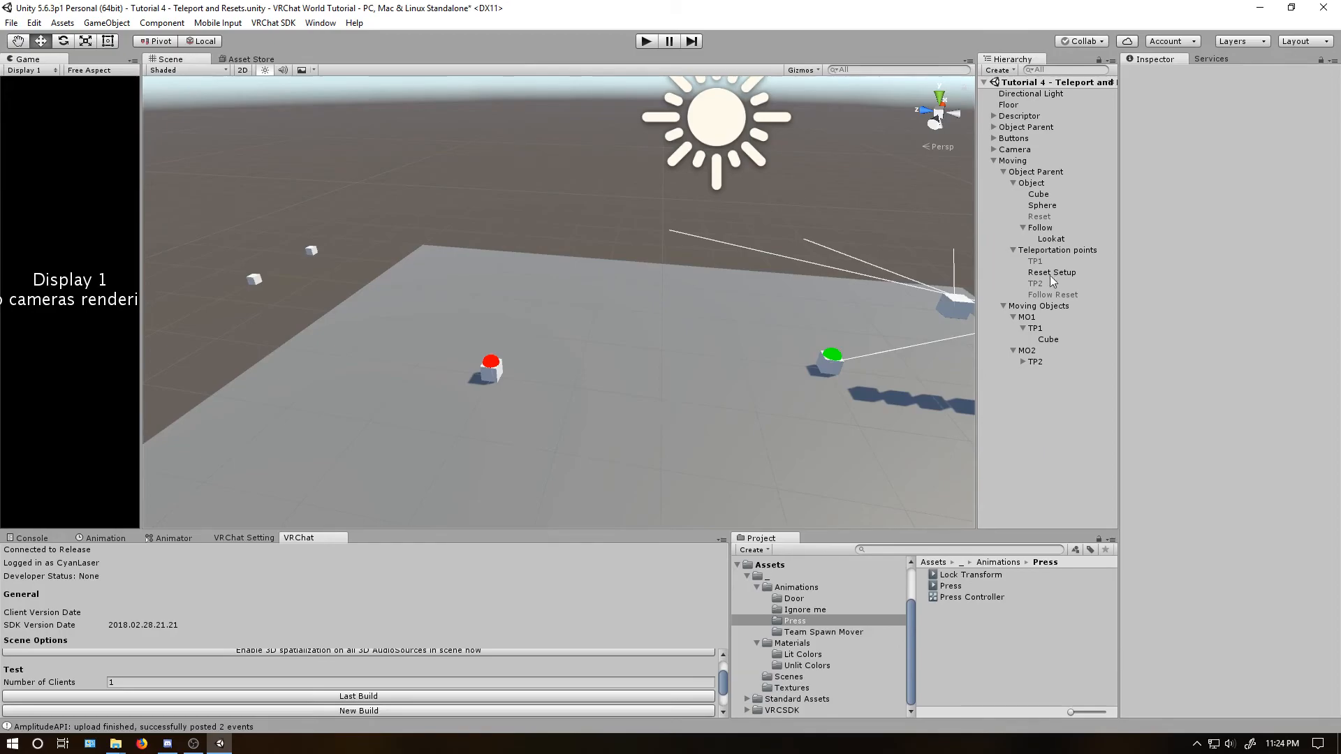
Place a duplicate of the Buttons group beside the red-topped pickup and parent it under Moving, at position 1, 0, 1.
left_click(1014, 139)
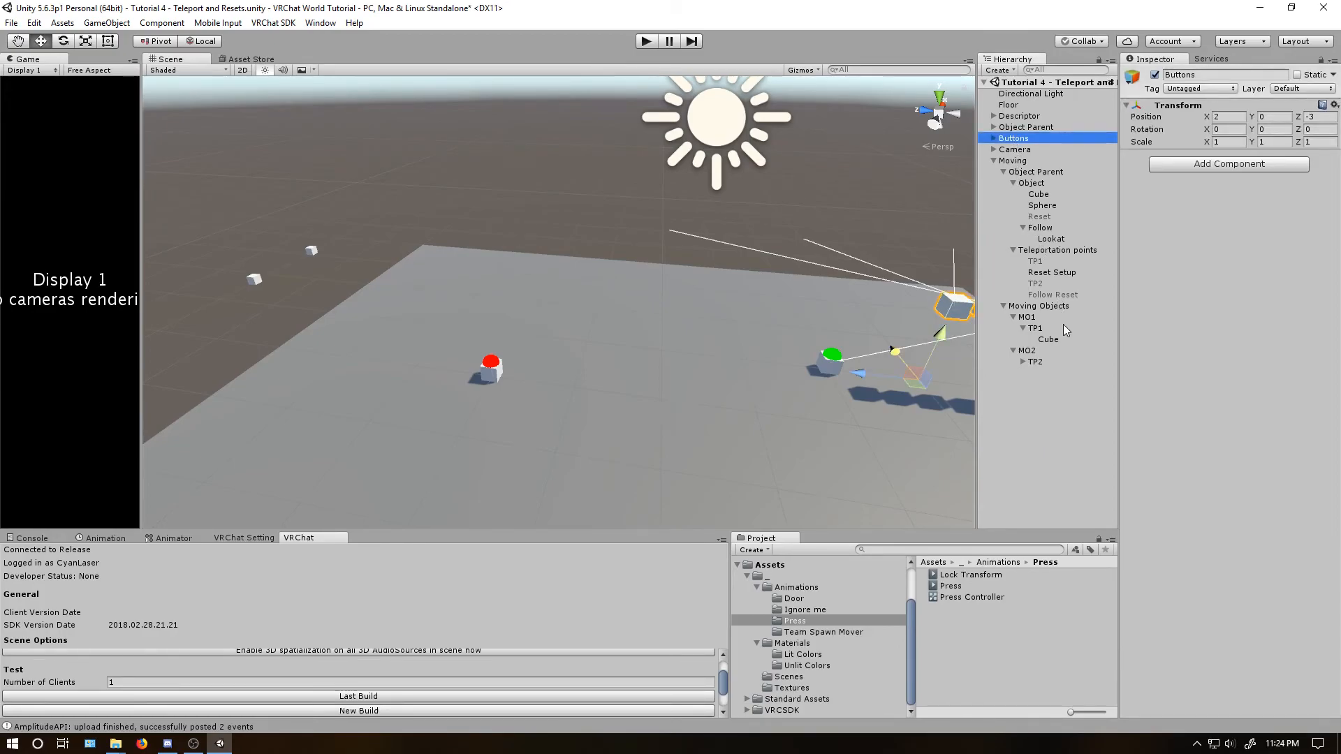
key("ctrl+d")
left_click_drag(912, 387, 602, 384, "ctrl")
left_click_drag(1023, 373, 1013, 161)
Rename the duplicated button group under Moving as Buttons.
double_click(1041, 373)
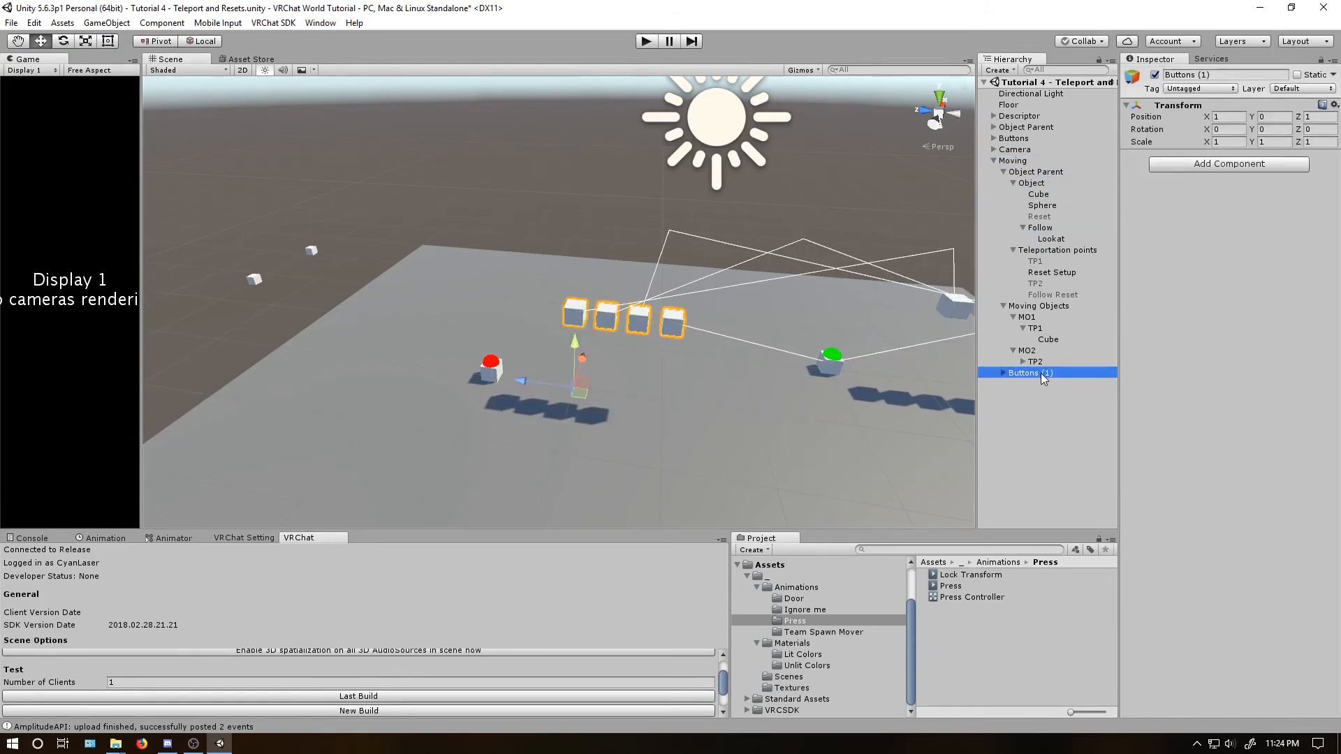
left_click(1039, 374)
left_click_drag(1038, 373, 1065, 393)
key("BackSpace")
key("Return")
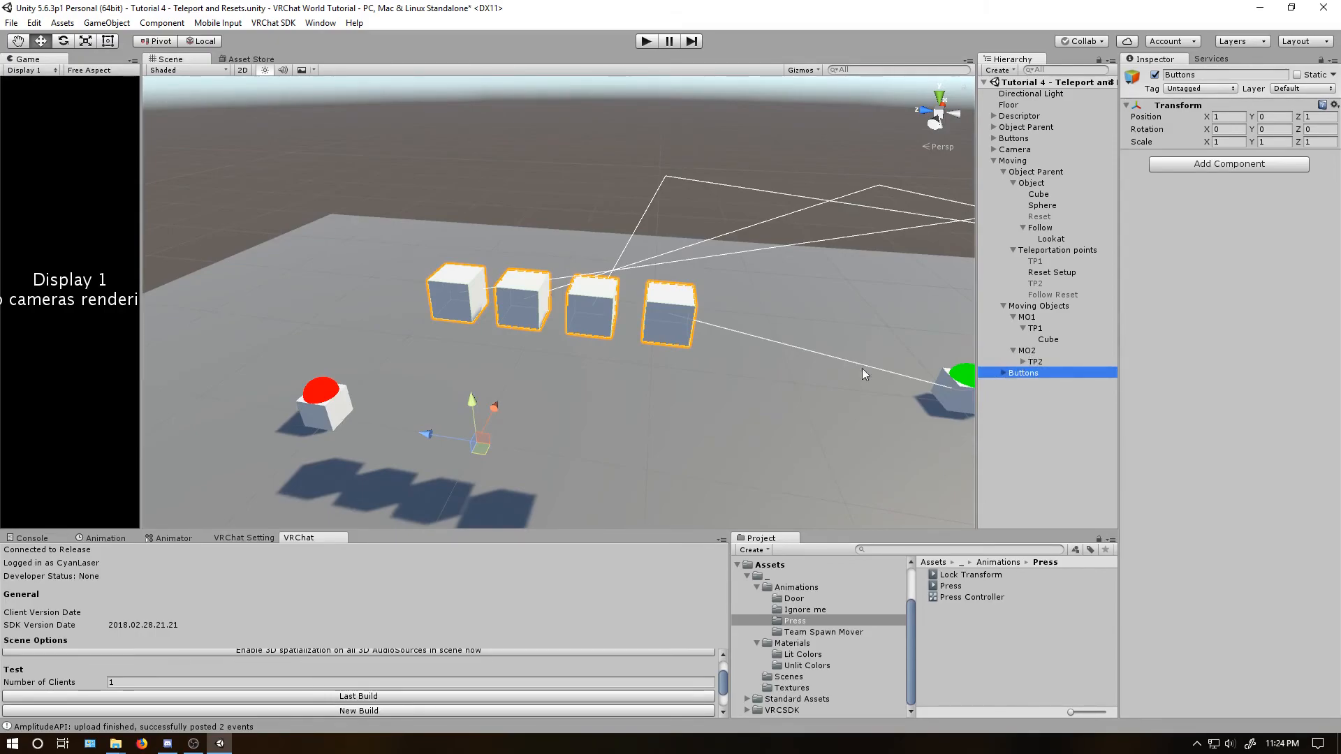
Assign TP1 and TP2 under Moving's Teleportation points as the SetGameObjectActive receivers of the matching TP1 and TP2 buttons in Moving's Buttons group.
left_click(441, 299)
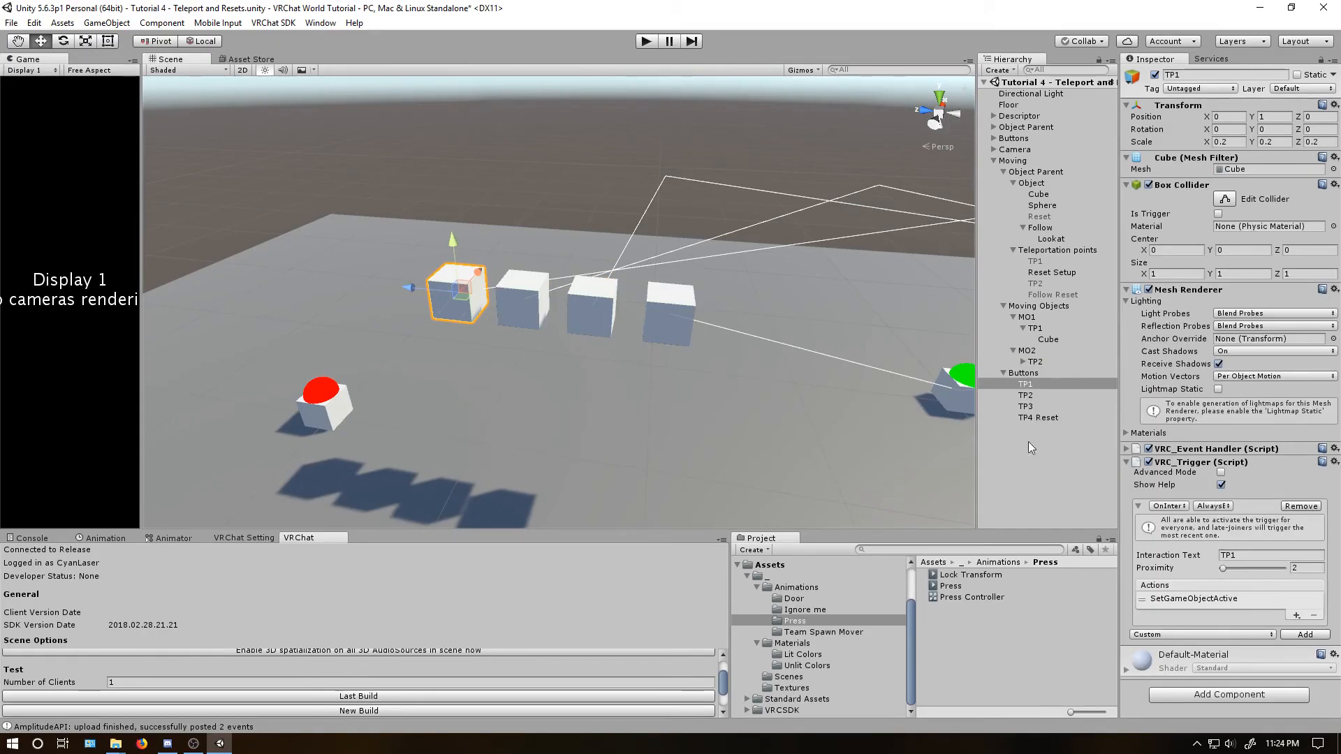
left_click(1221, 601)
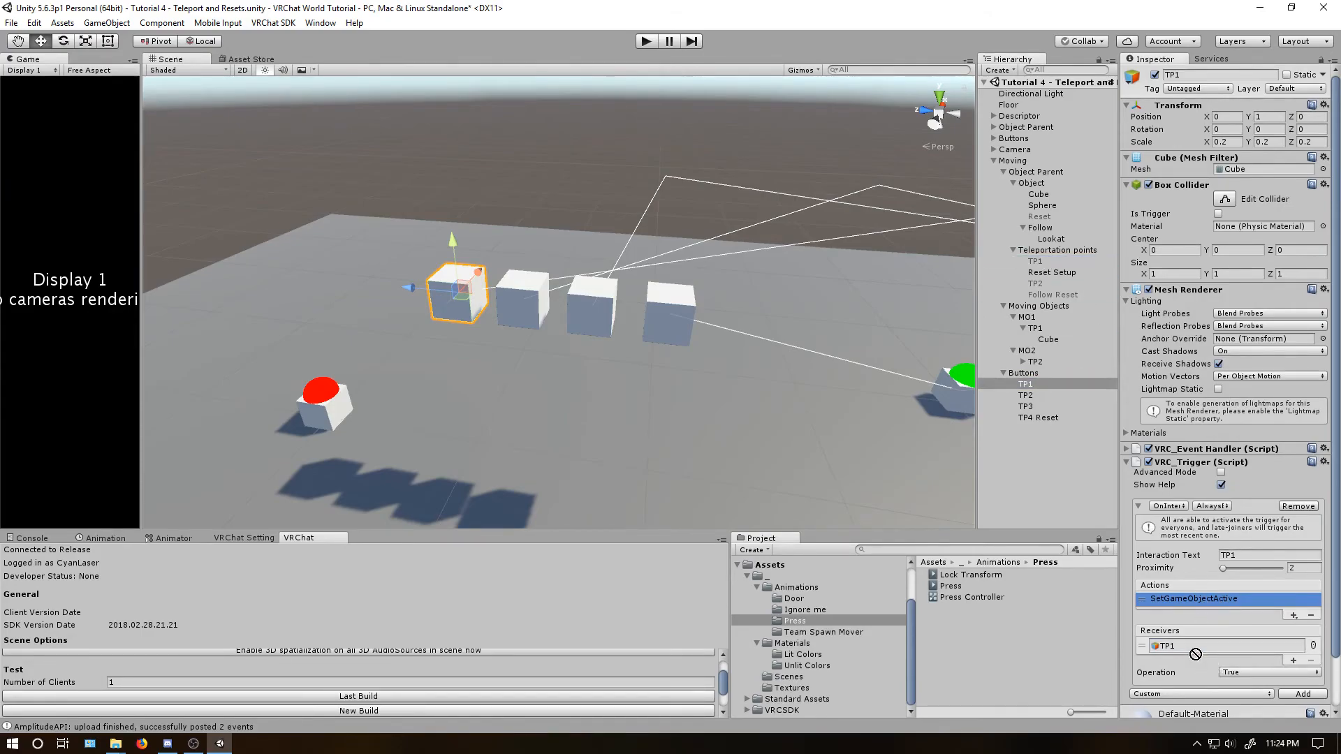
left_click(1020, 396)
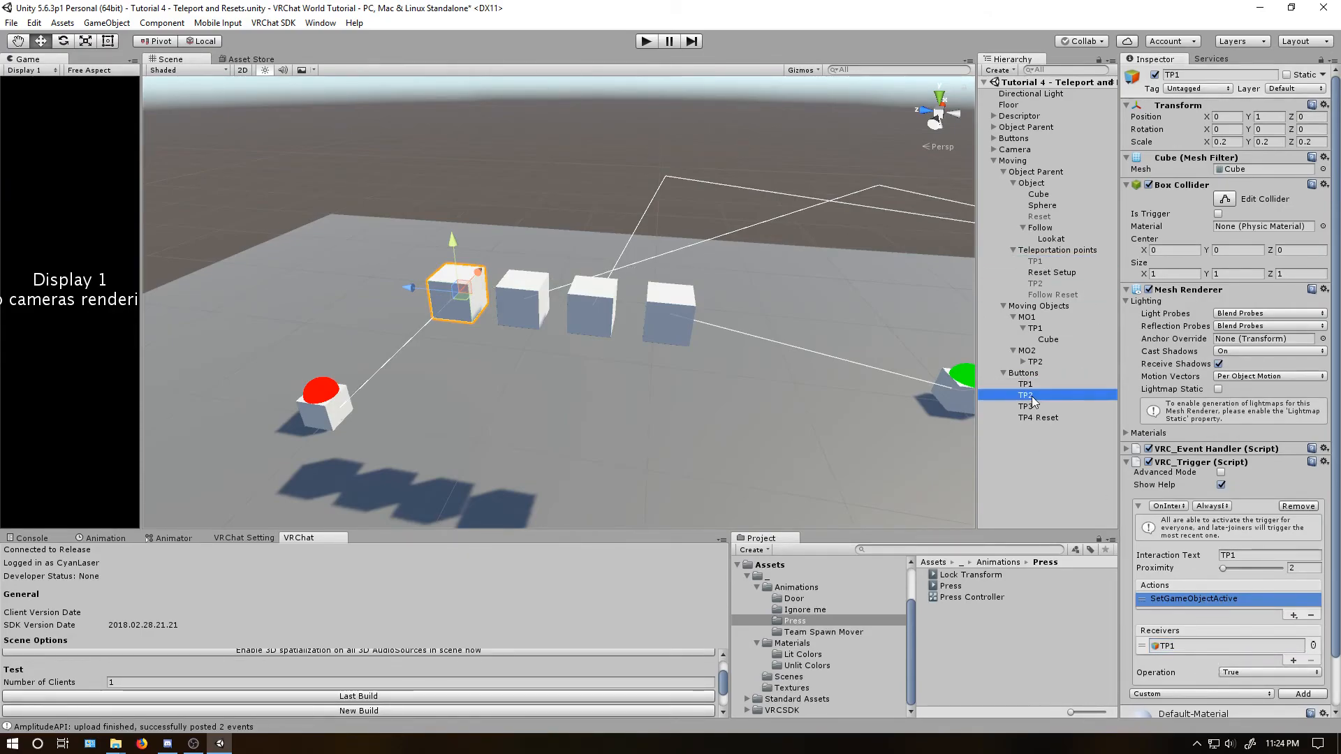
left_click_drag(1035, 283, 1193, 643)
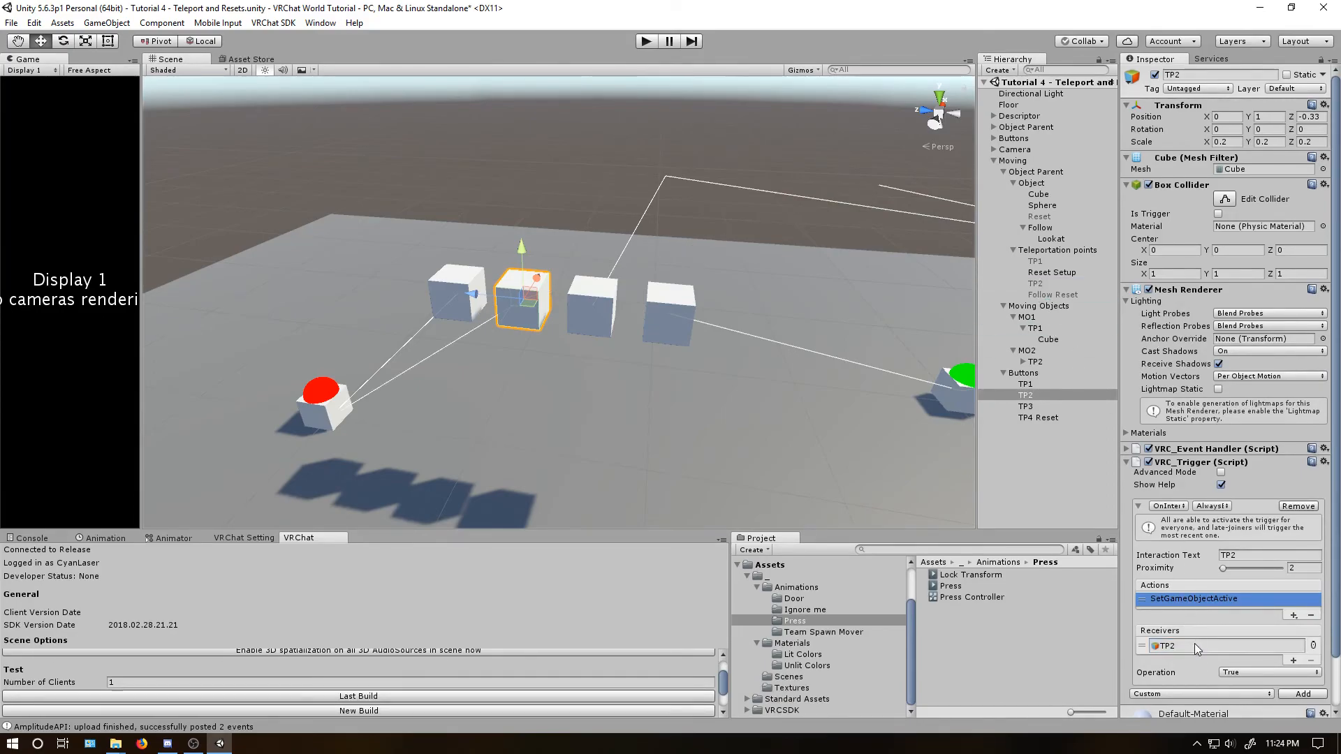
Set the TP3 button's SetGameObjectActive receiver to Follow Reset and its interaction text to Follow Reset.
left_click(1041, 406)
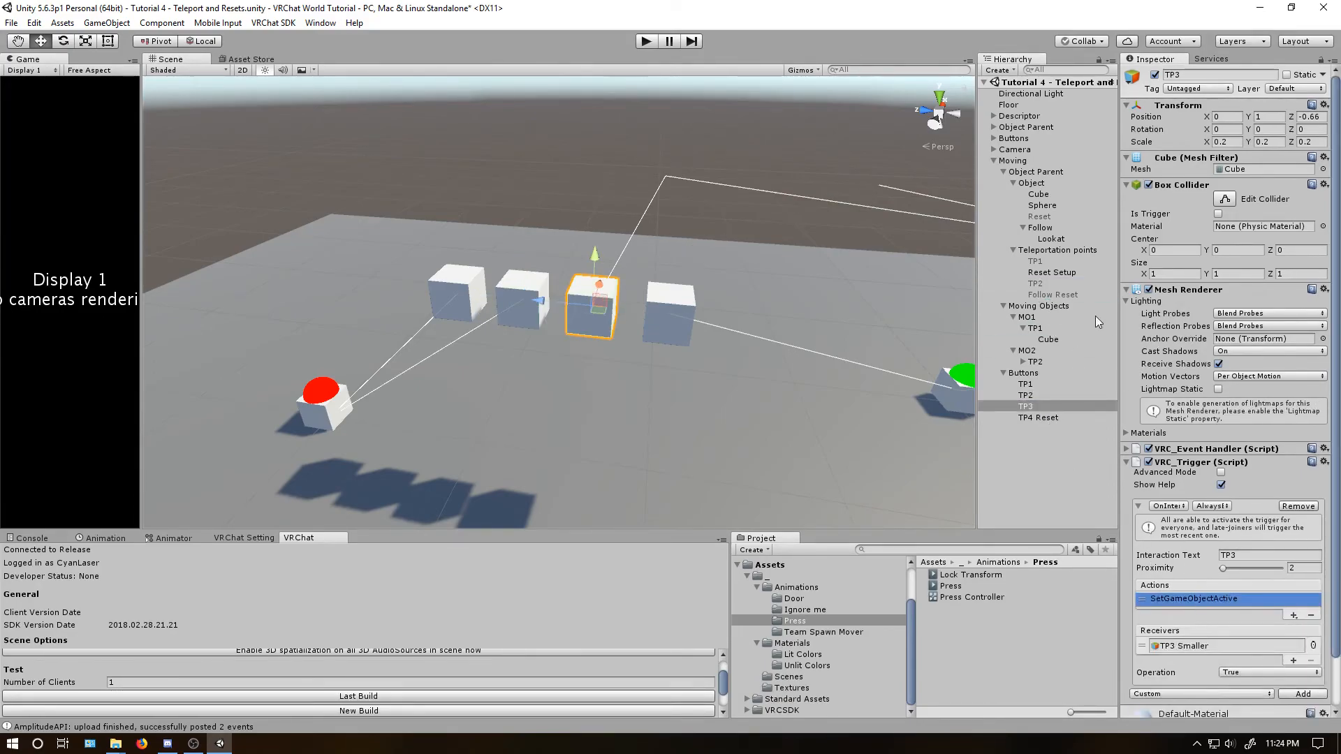
left_click_drag(1038, 297, 1195, 644)
left_click(1241, 550)
type("Fo")
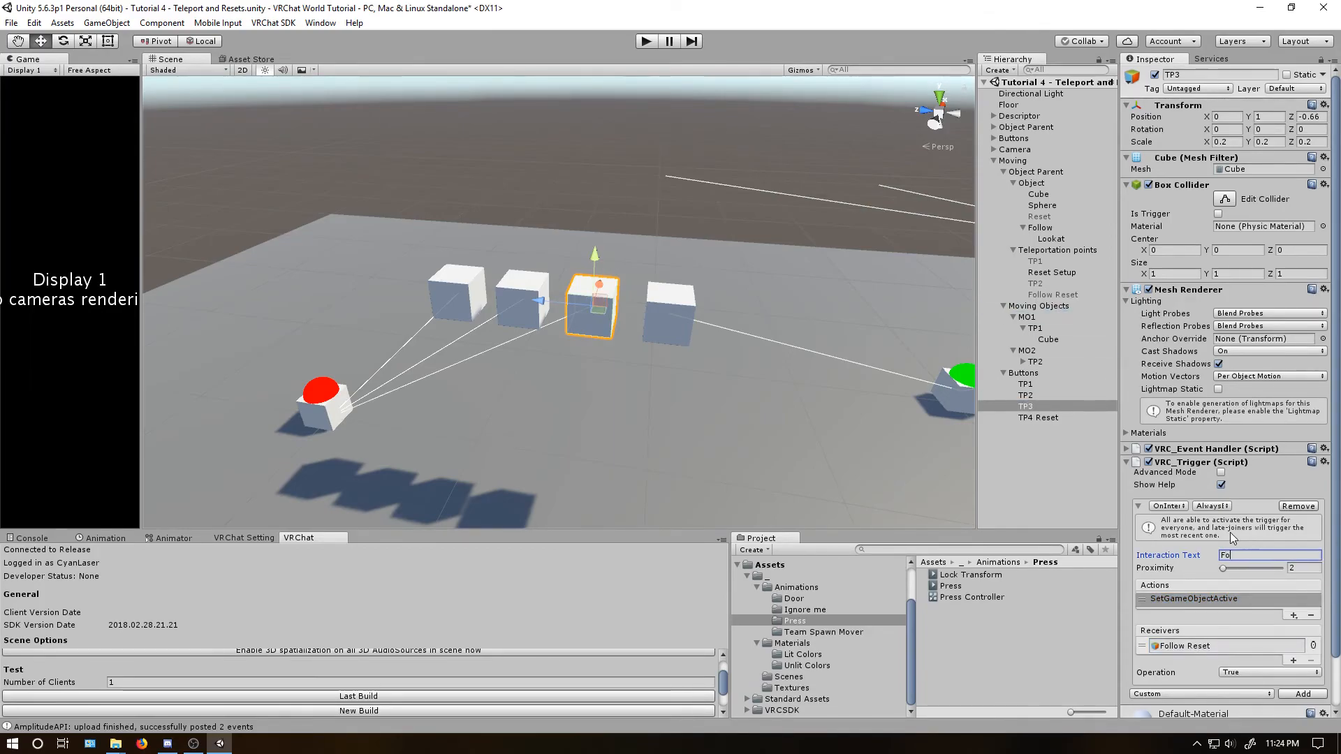
type("llow Reset")
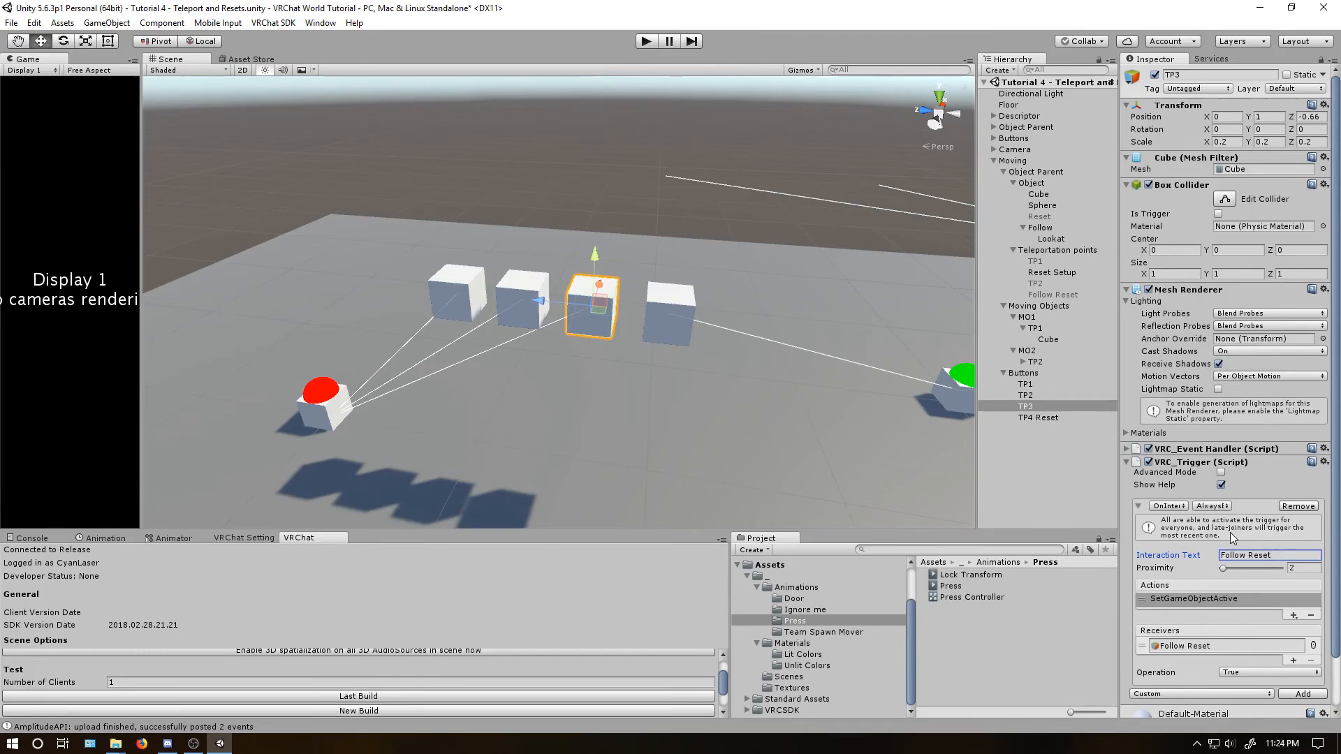
Make the TP4 Reset button's SetGameObjectActive action target the moving pickup's Reset object, and add Follow Reset as a second receiver.
left_click(1041, 416)
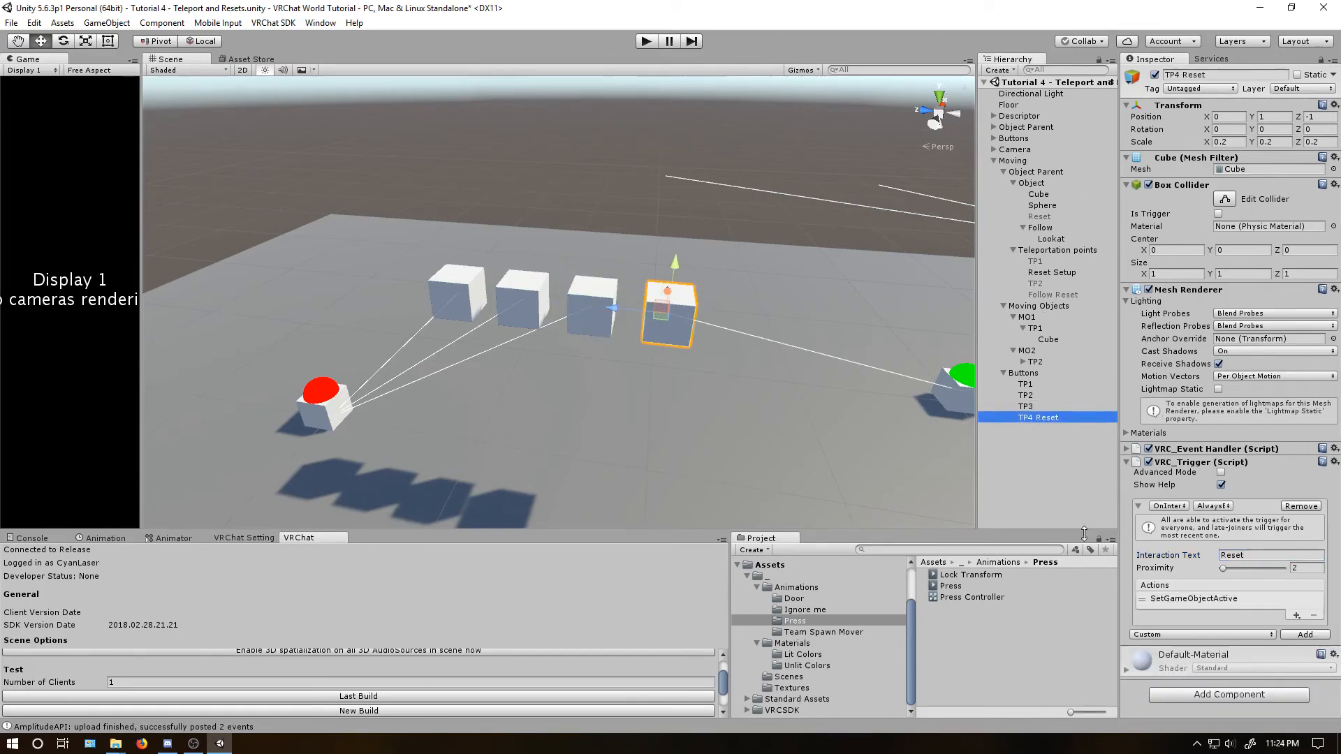
left_click(1209, 599)
left_click_drag(1040, 219, 1179, 648)
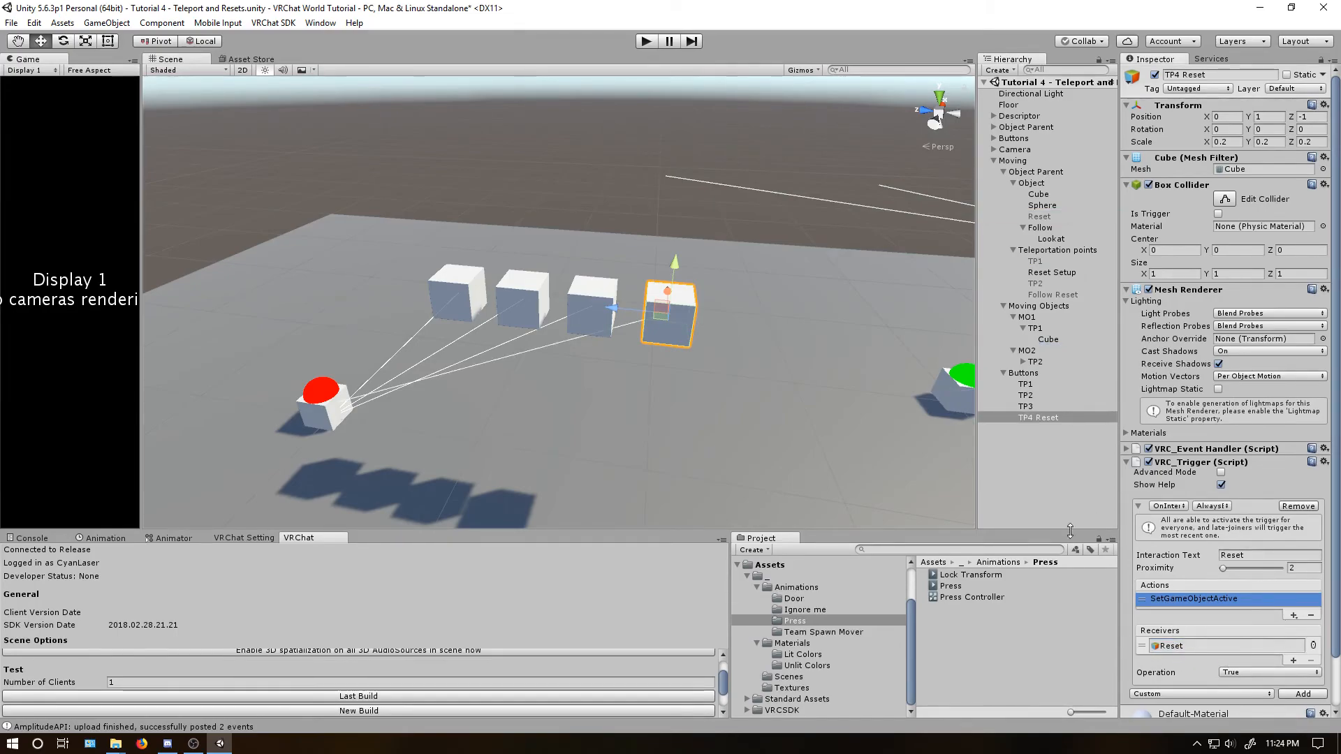
left_click(1294, 661)
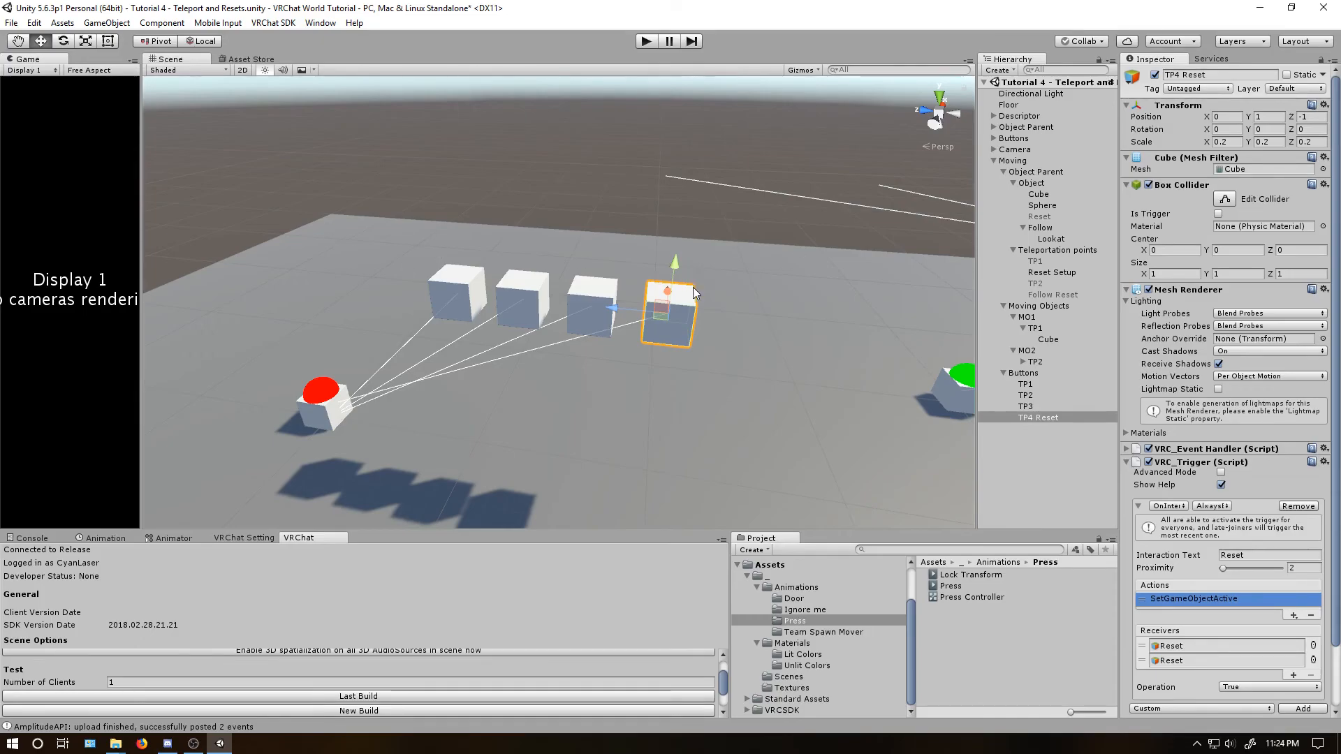
left_click_drag(1046, 299, 1179, 650)
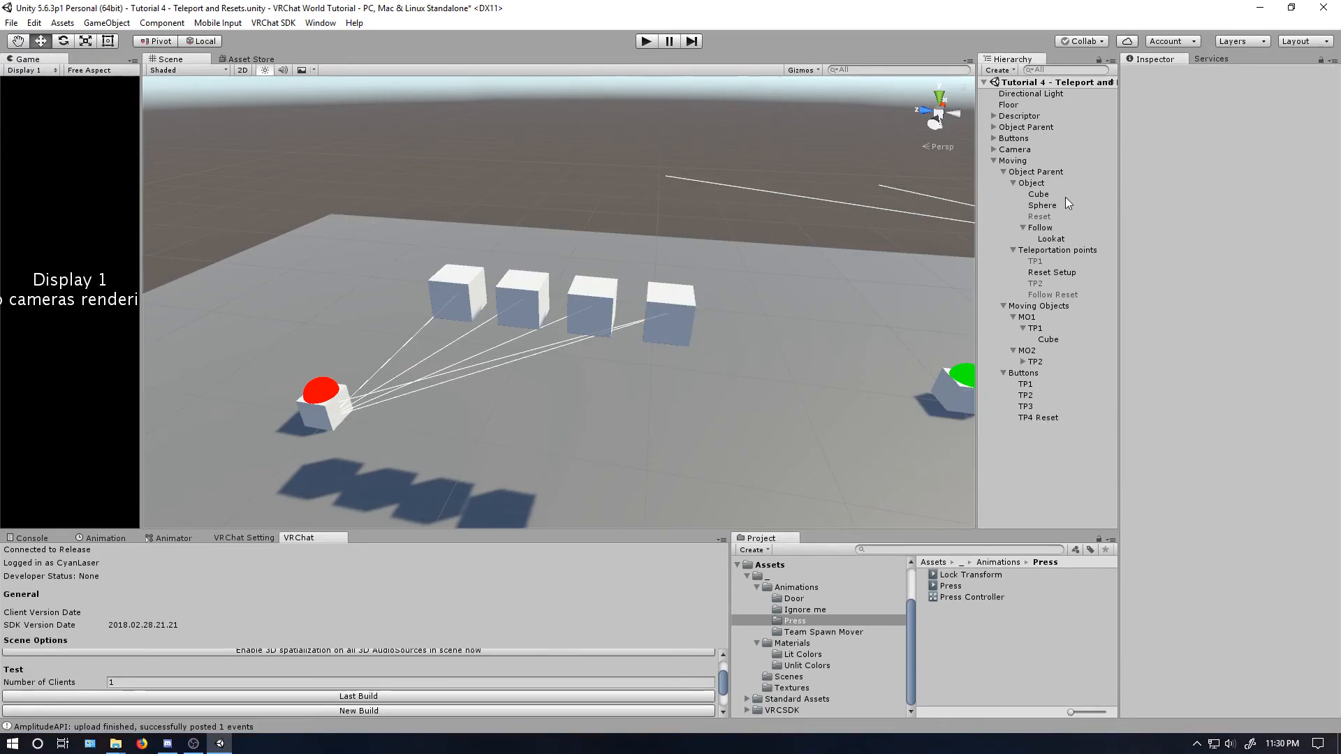
Change the OnDrop trigger on Moving's Object to OnPickup.
left_click(1030, 183)
scroll(1191, 366, "down", 9)
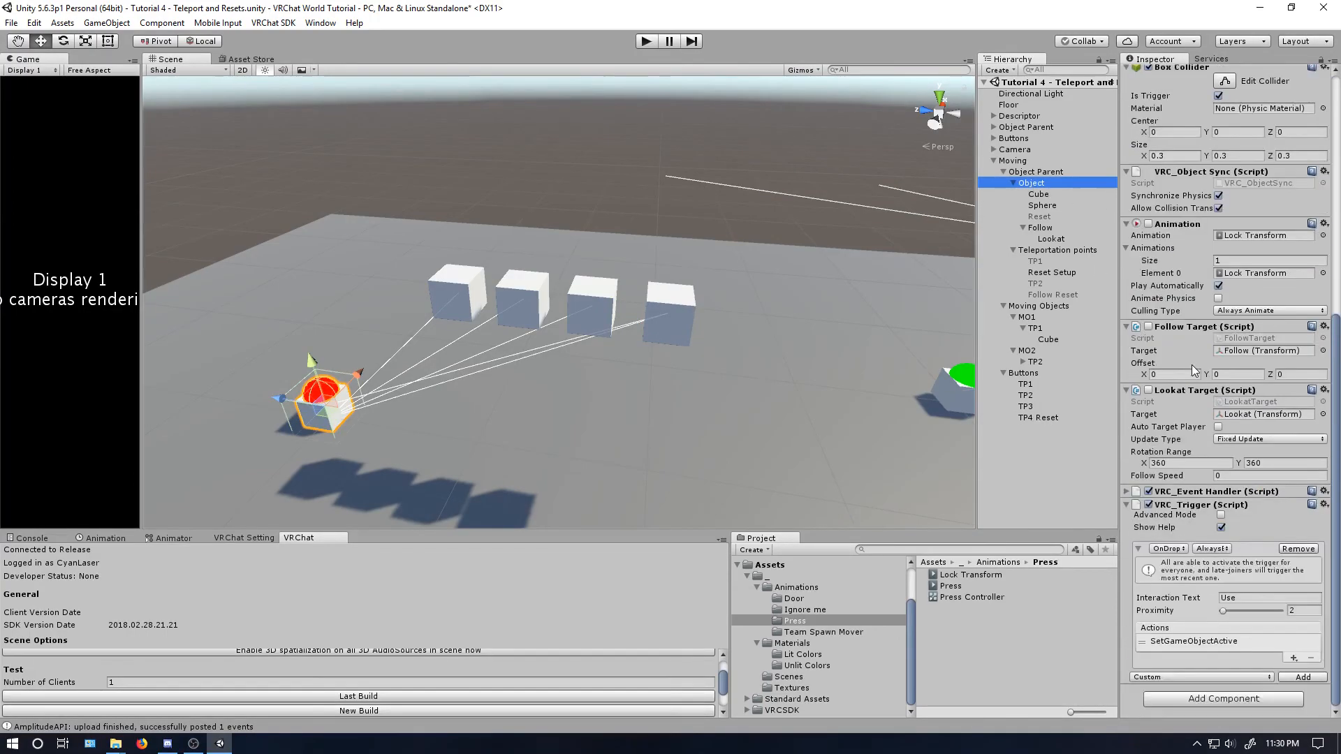
left_click(1165, 550)
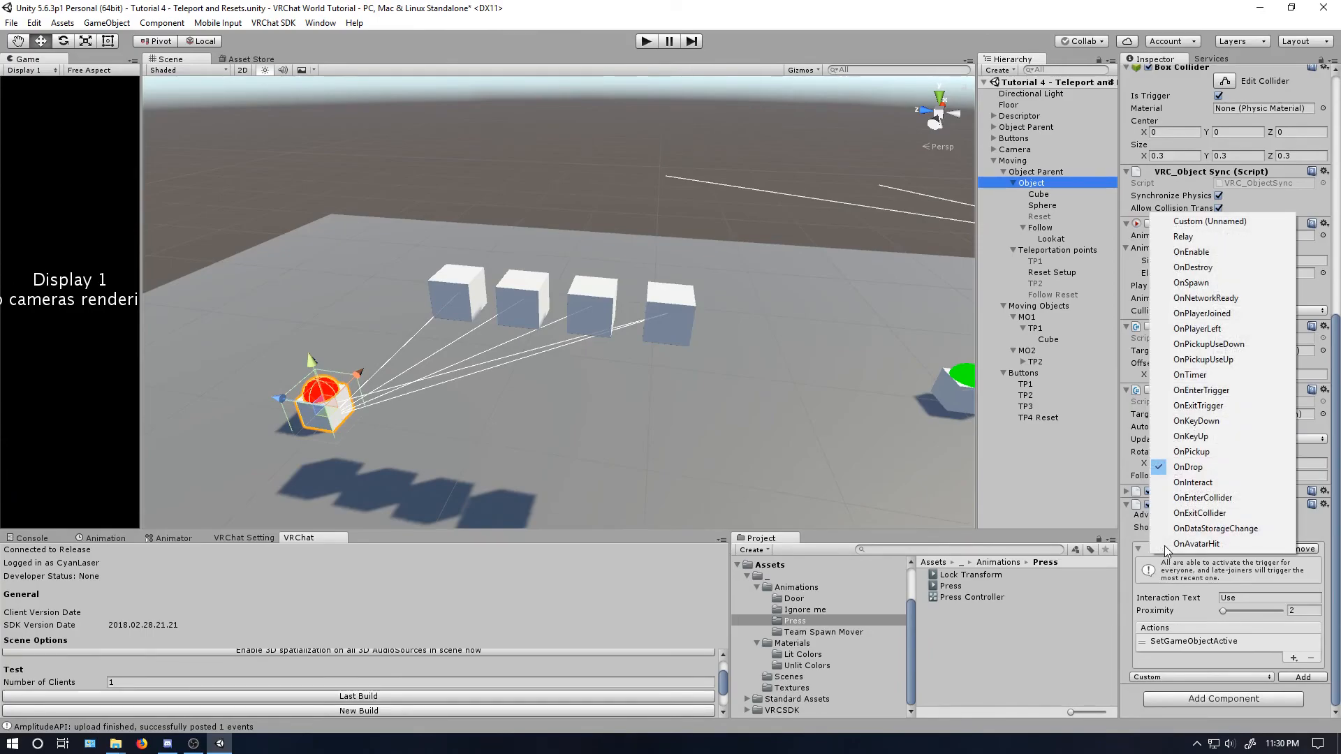
left_click(1180, 452)
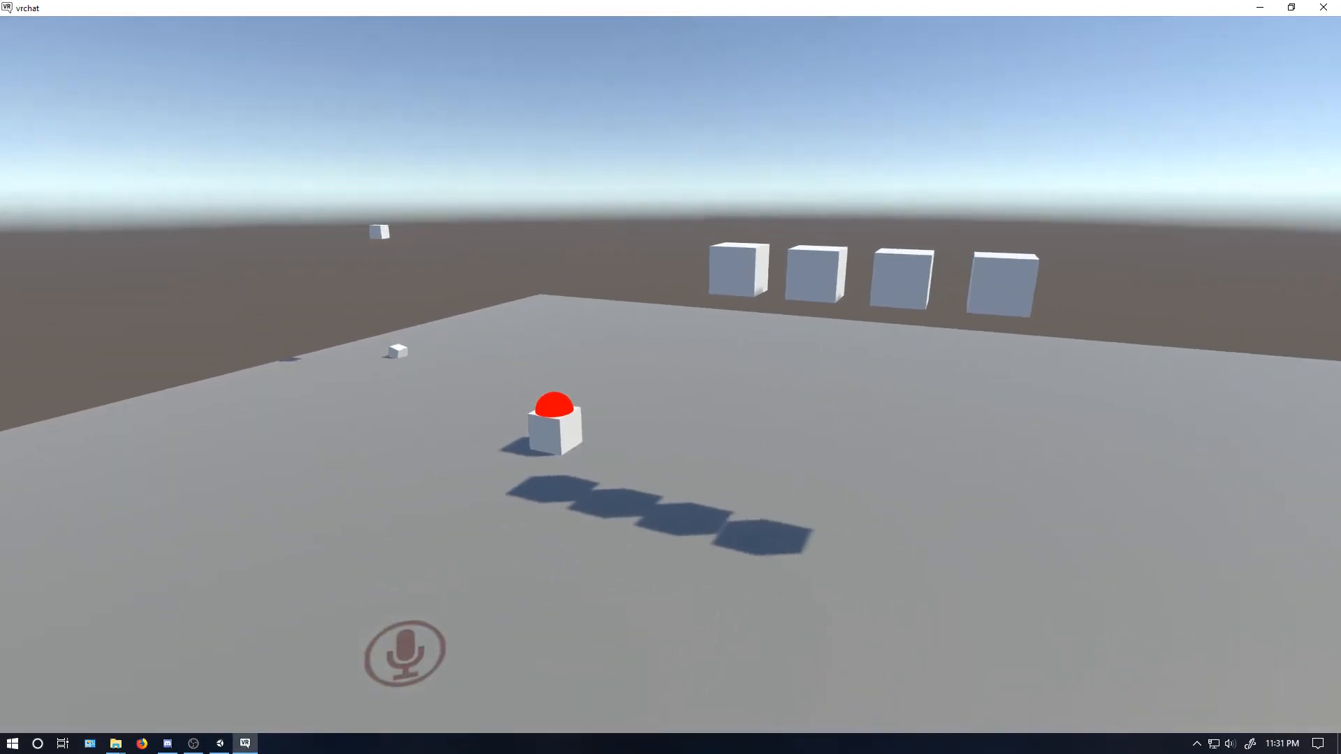
In the VRChat test build, pick up and release the red-topped pickup, and grab it again off its moving teleport point.
key("w")
left_click(670, 374)
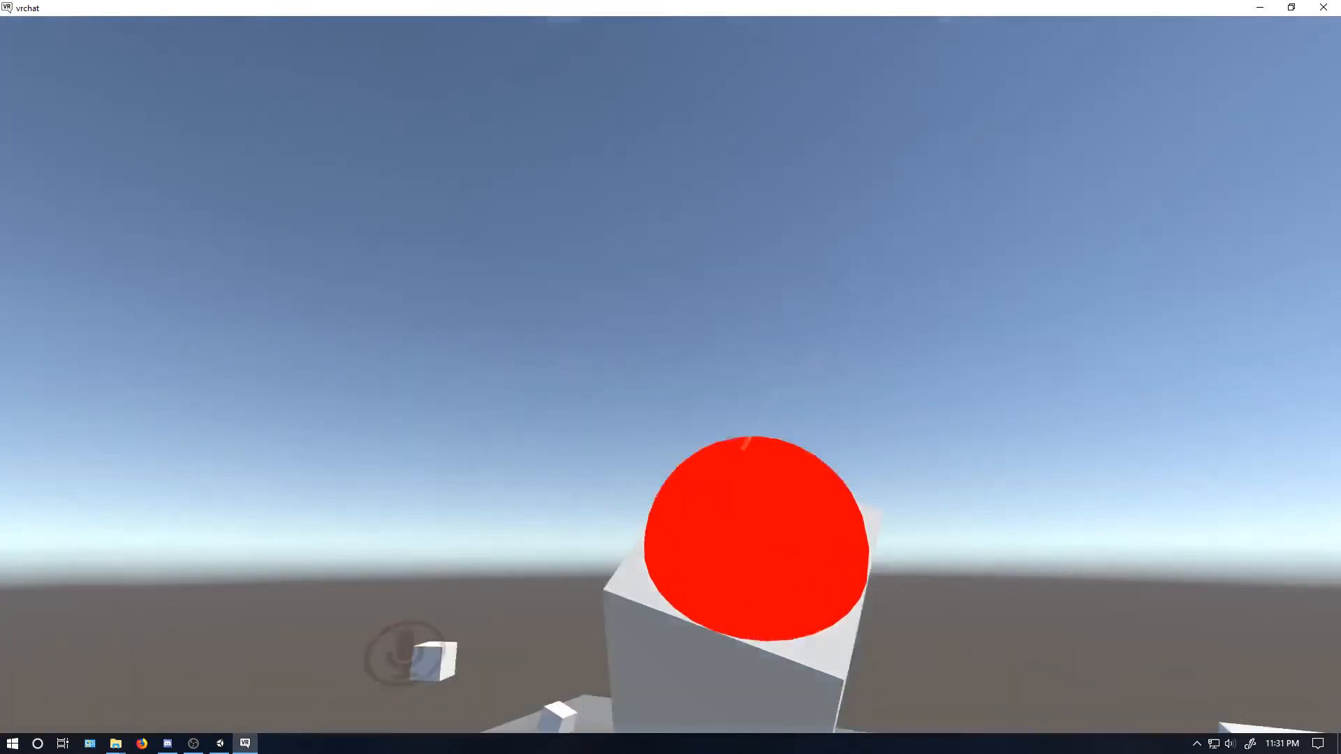
left_click_drag(671, 374, 670, 374)
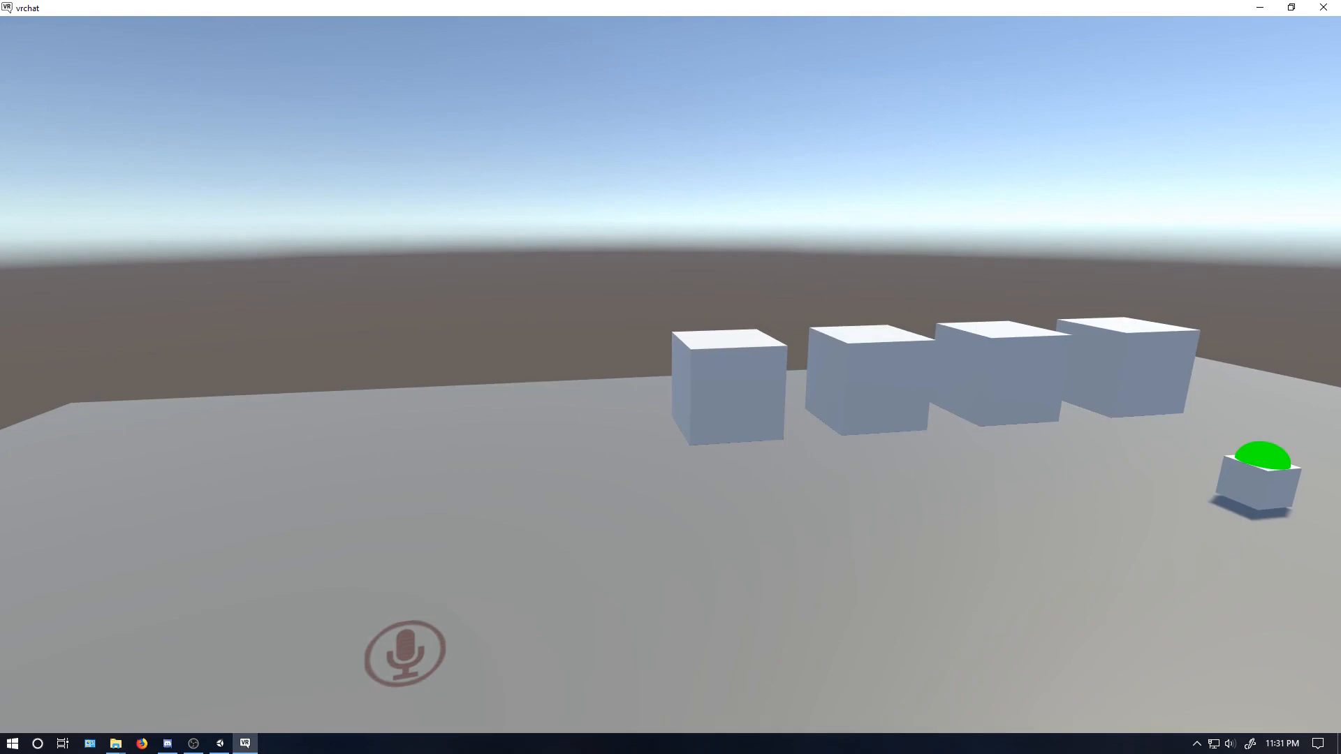
key("w")
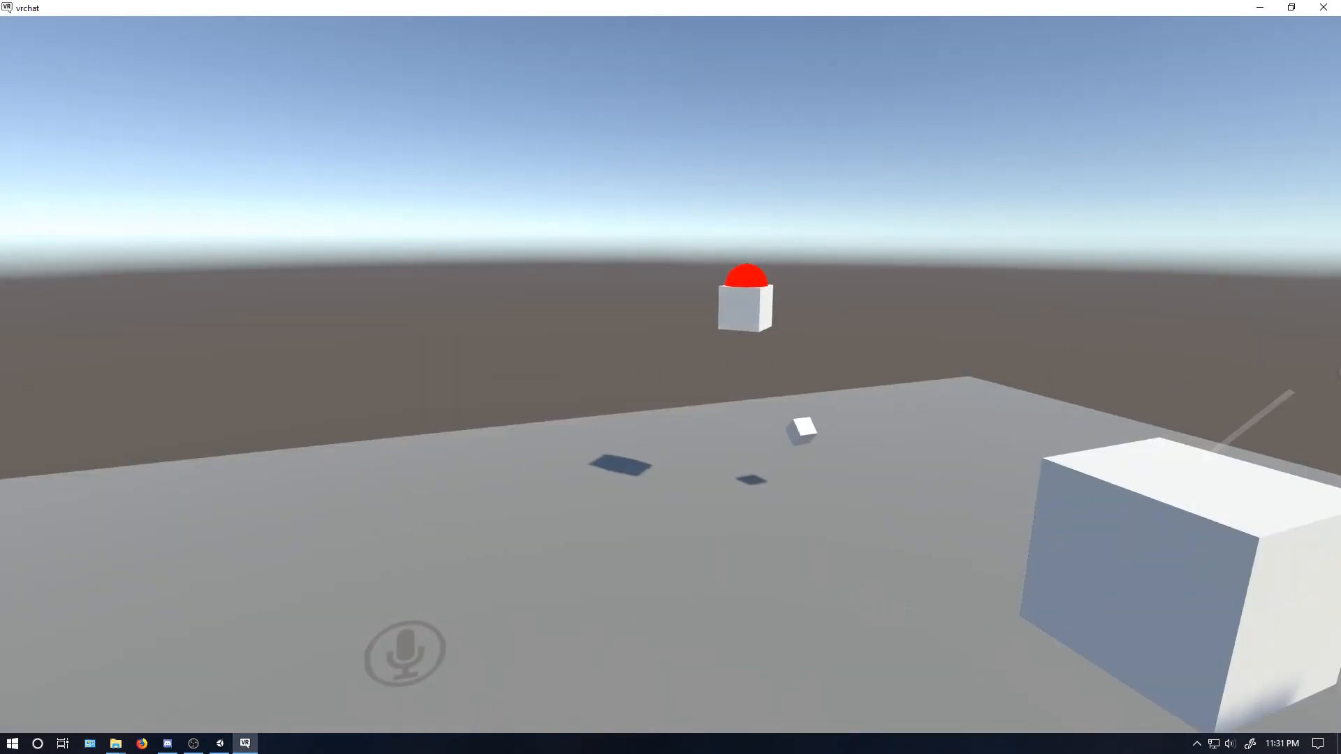
key("w")
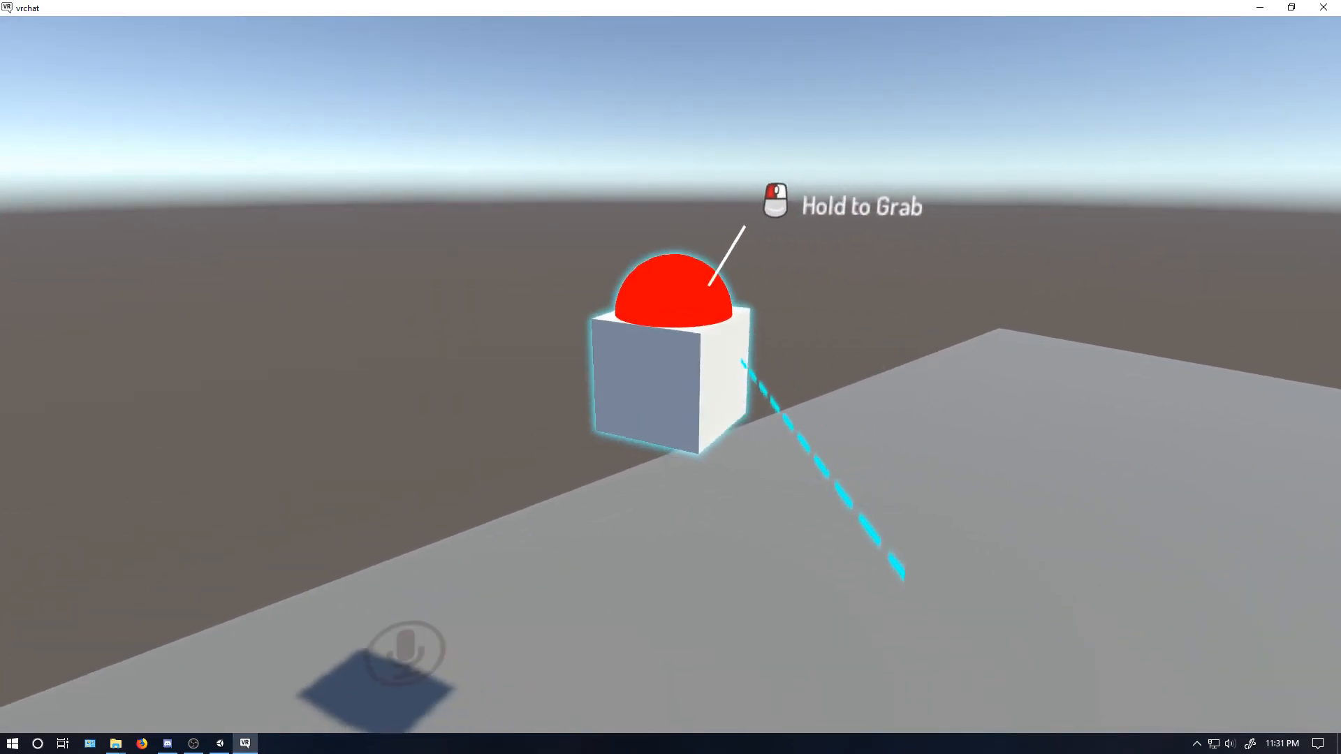
left_click_drag(670, 376, 907, 21)
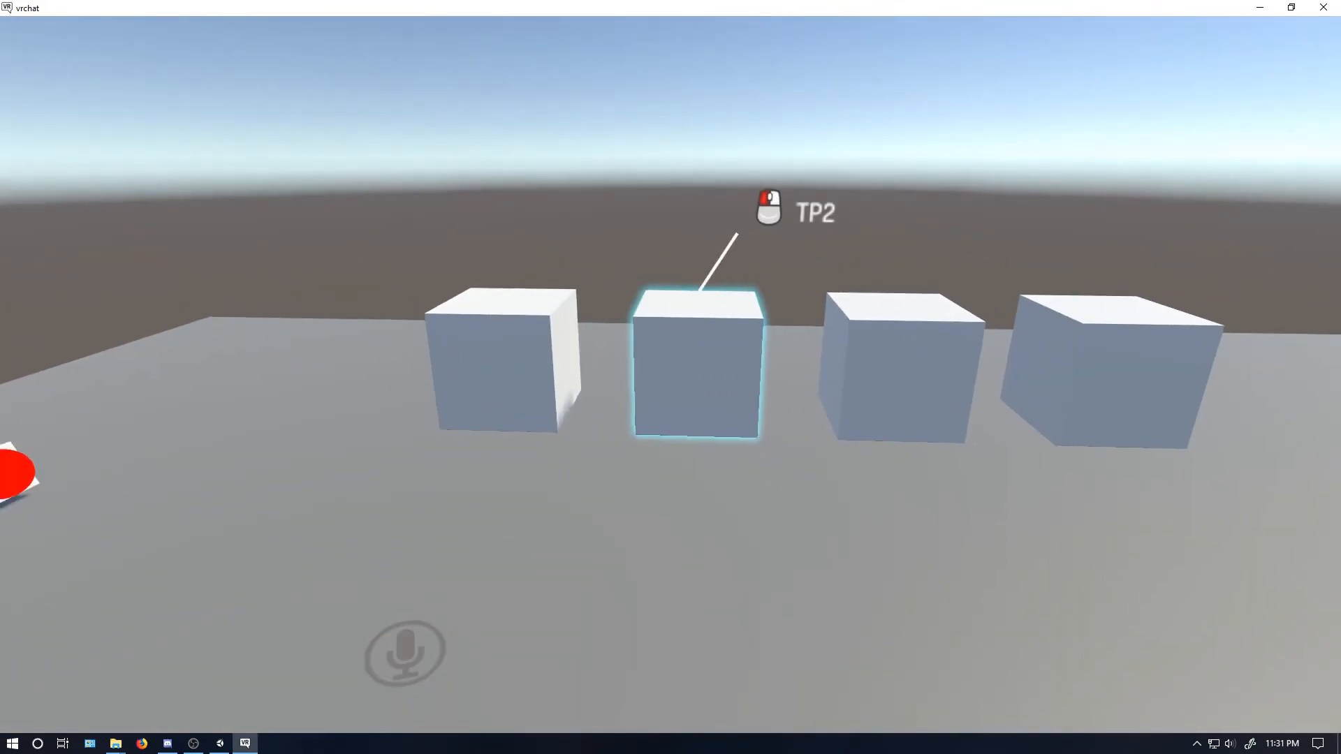
Test the TP2, Follow Reset and Reset buttons on the red-topped pickup, grabbing the pickup between button uses.
left_click(670, 376)
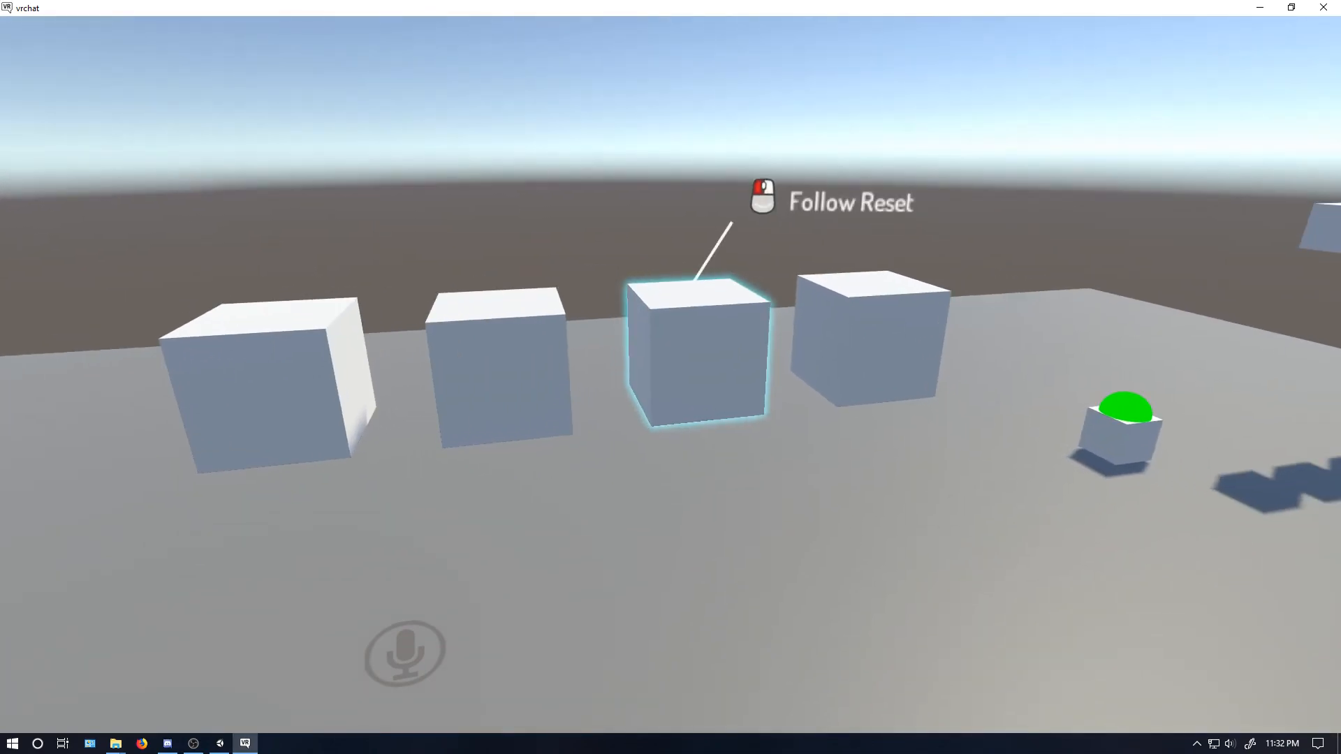
left_click(671, 375)
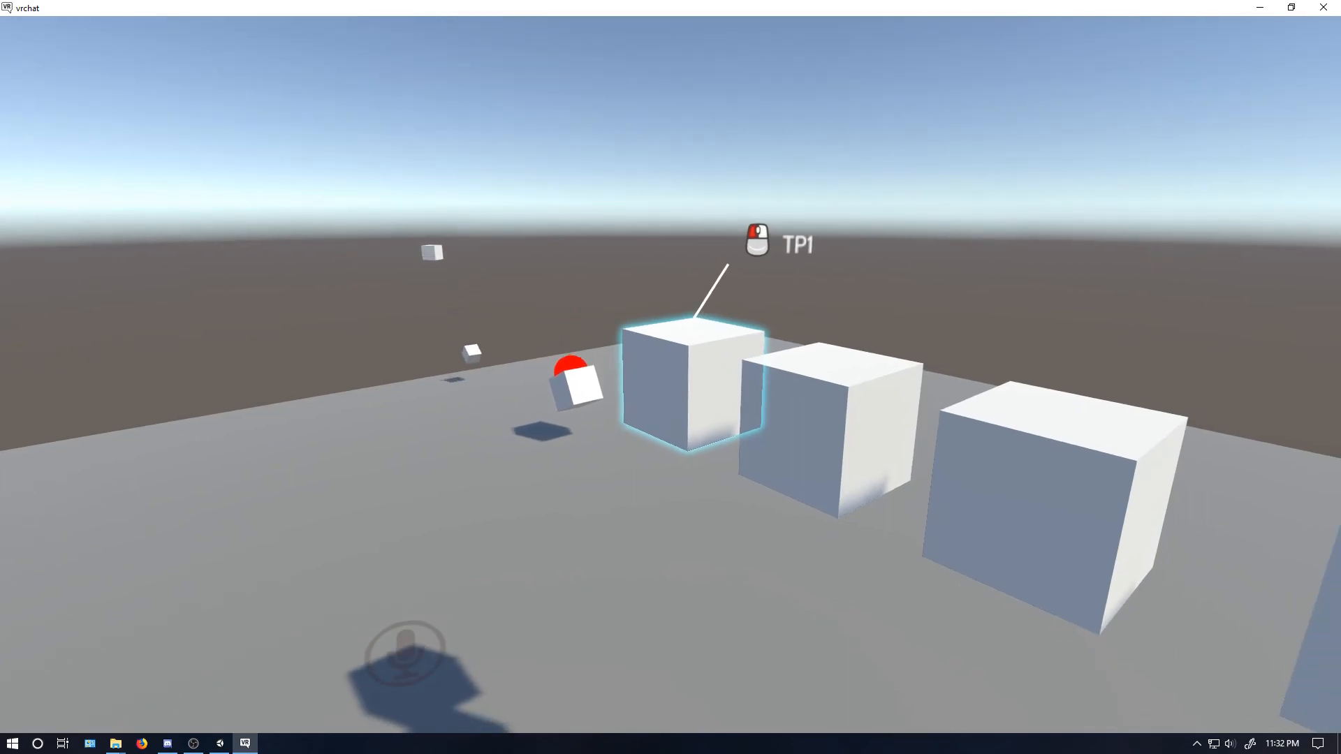
key("w")
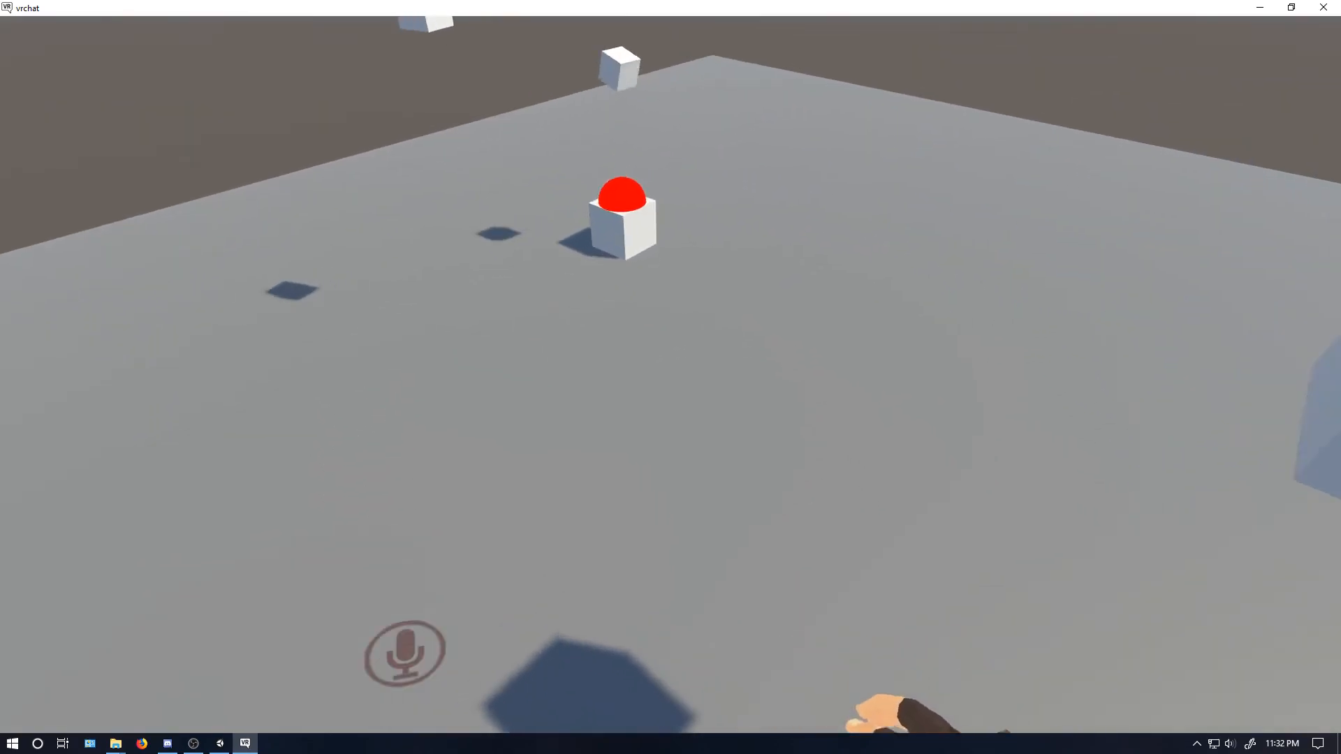
left_click_drag(670, 377, 670, 377)
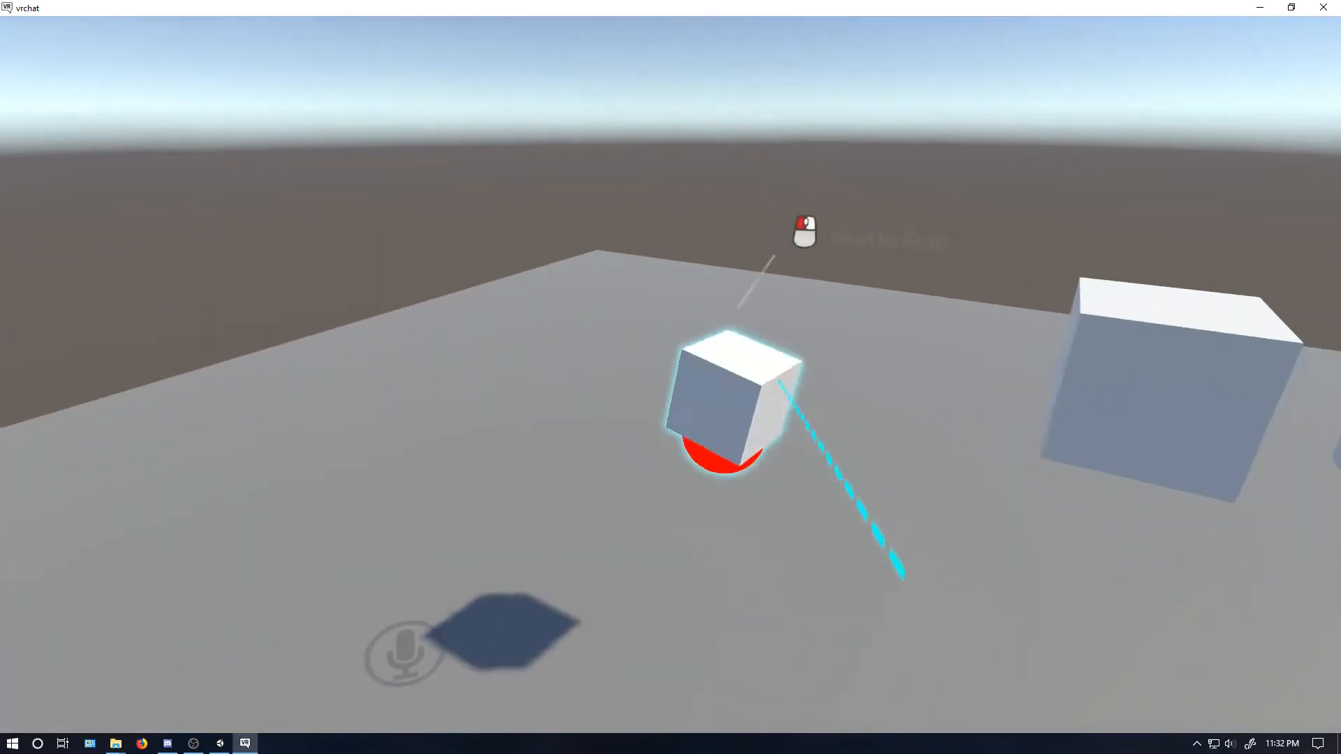
key("d")
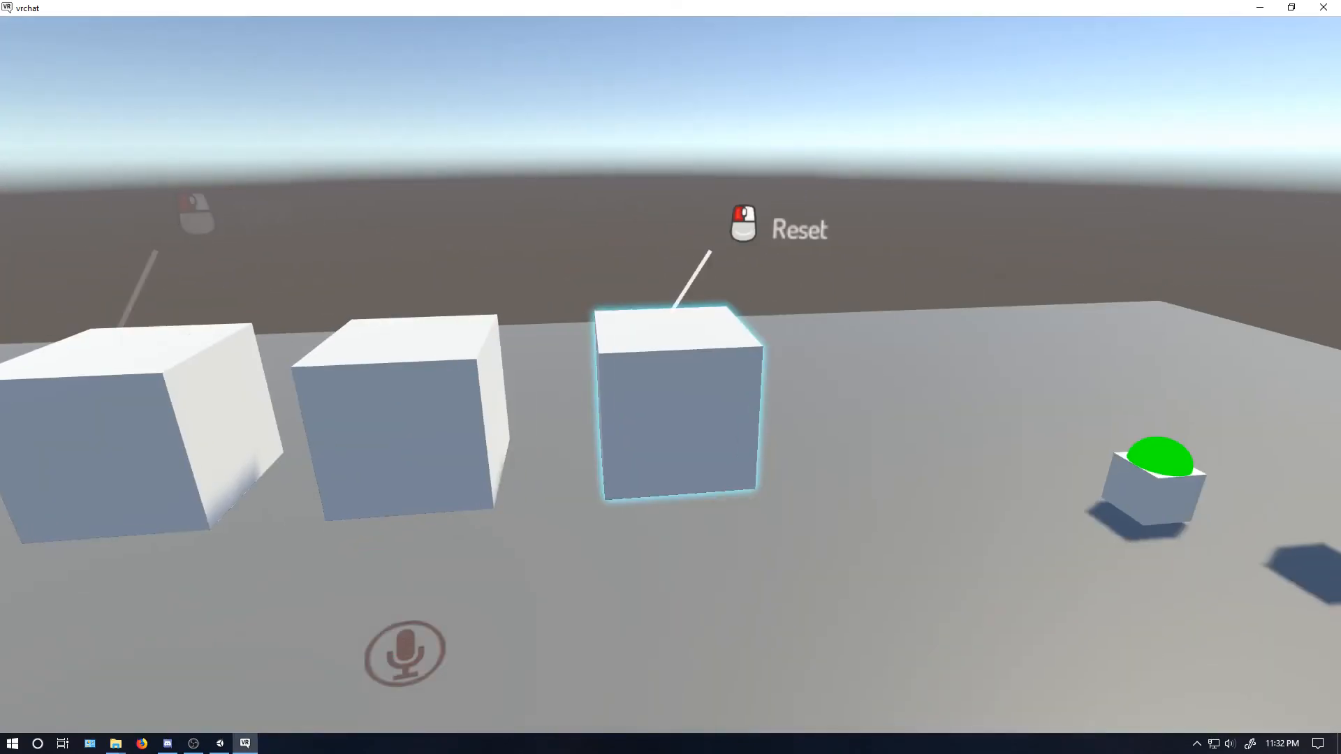
left_click(670, 377)
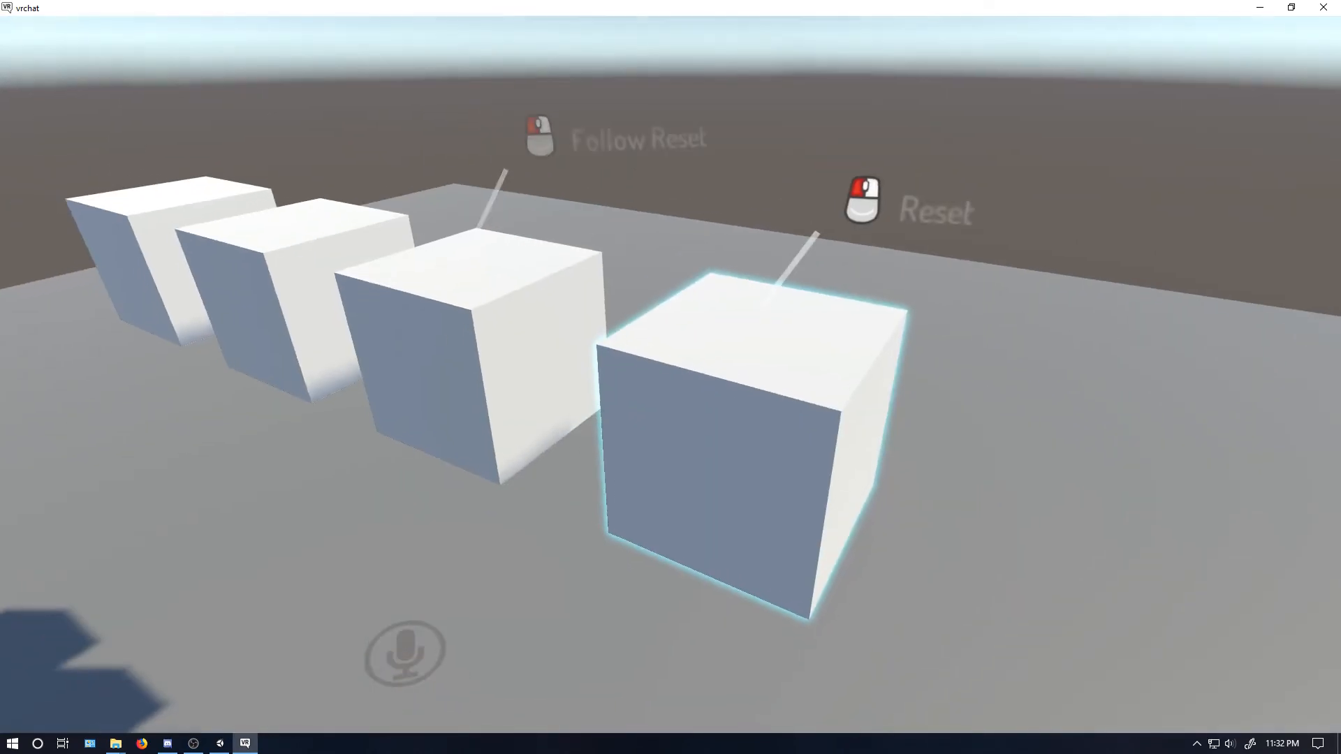
left_click(670, 375)
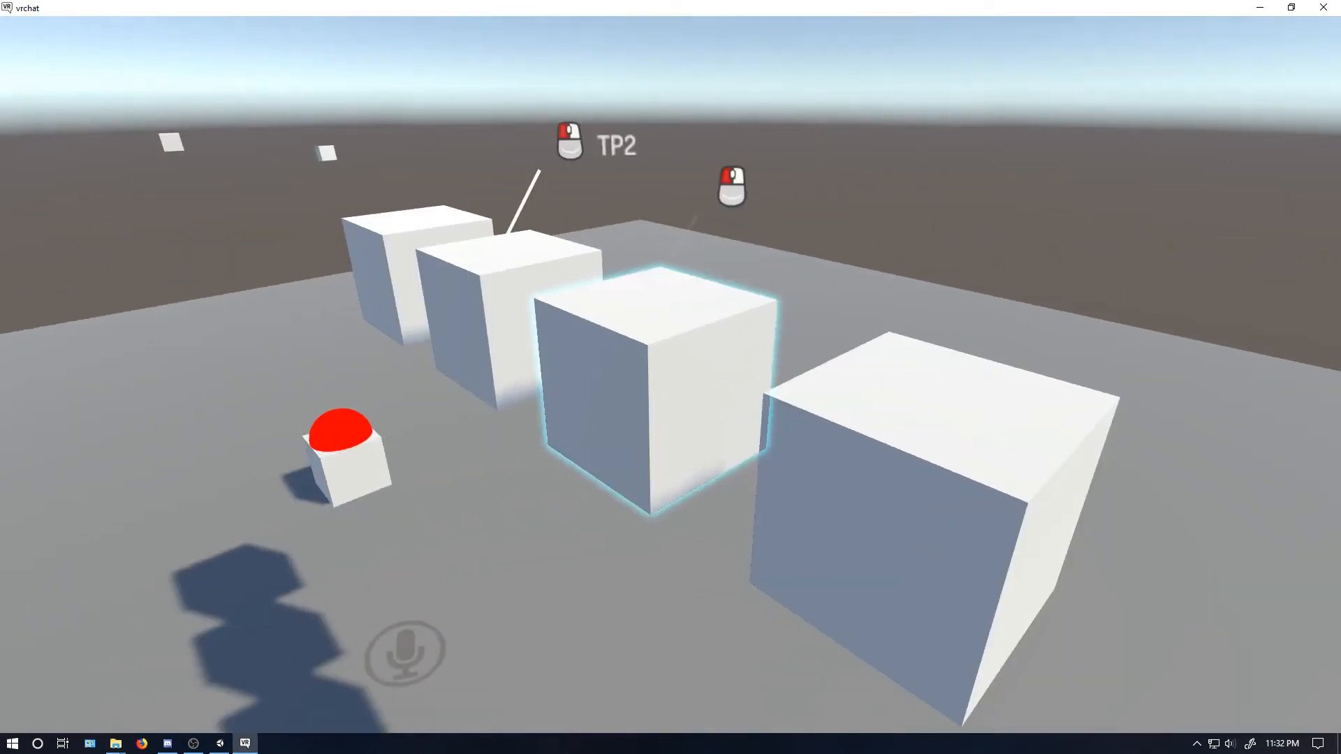